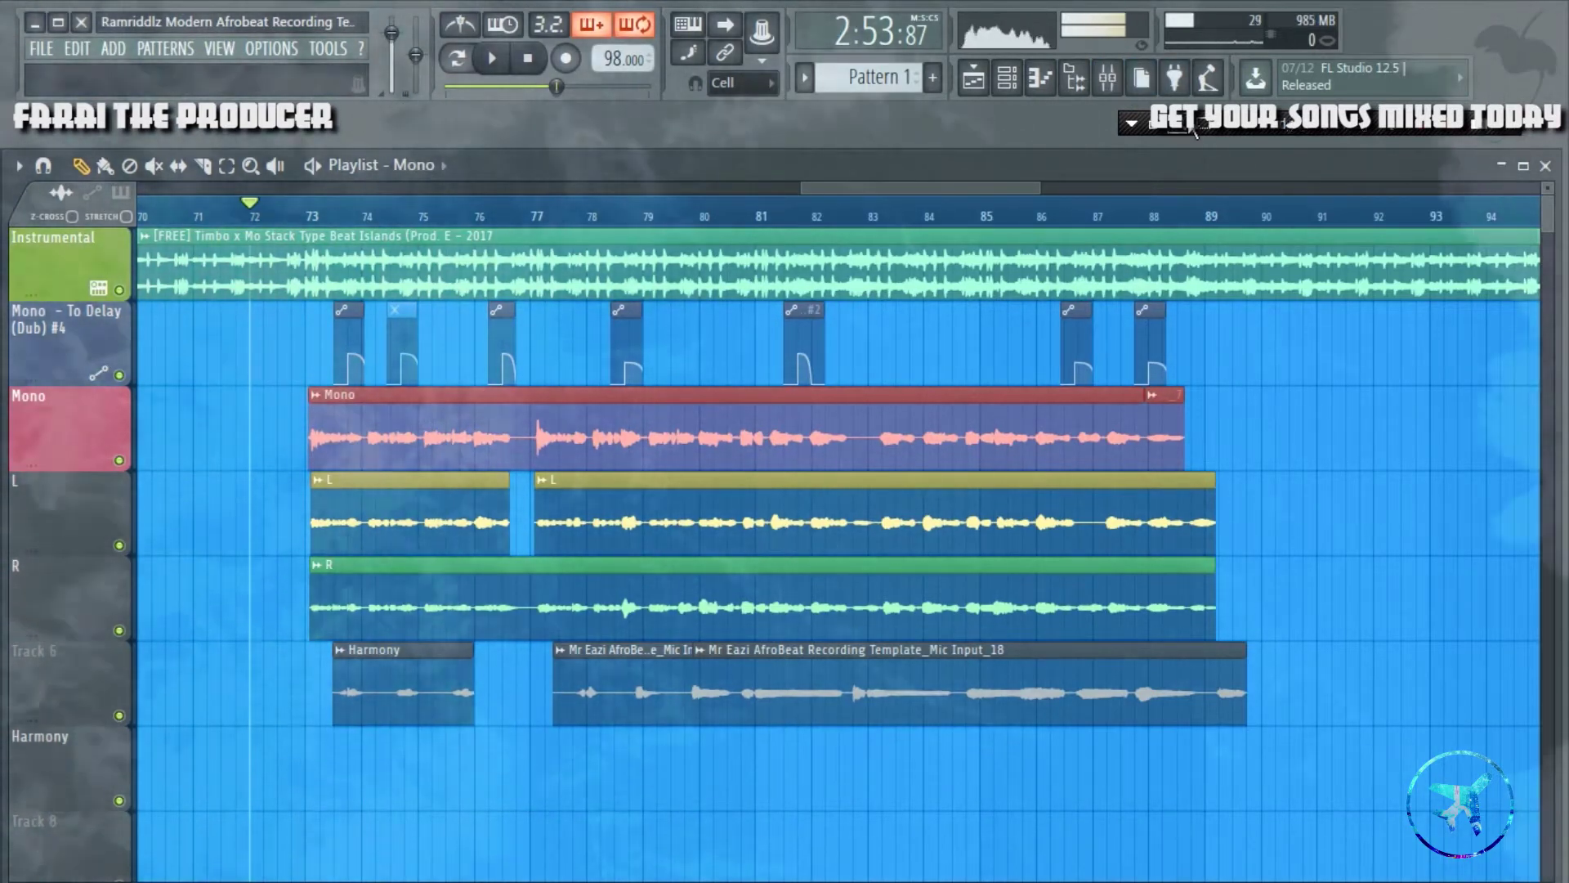
- Play the arrangement through the vocal section from just before bar 72 and stop it after the last vocal clip
key("space")
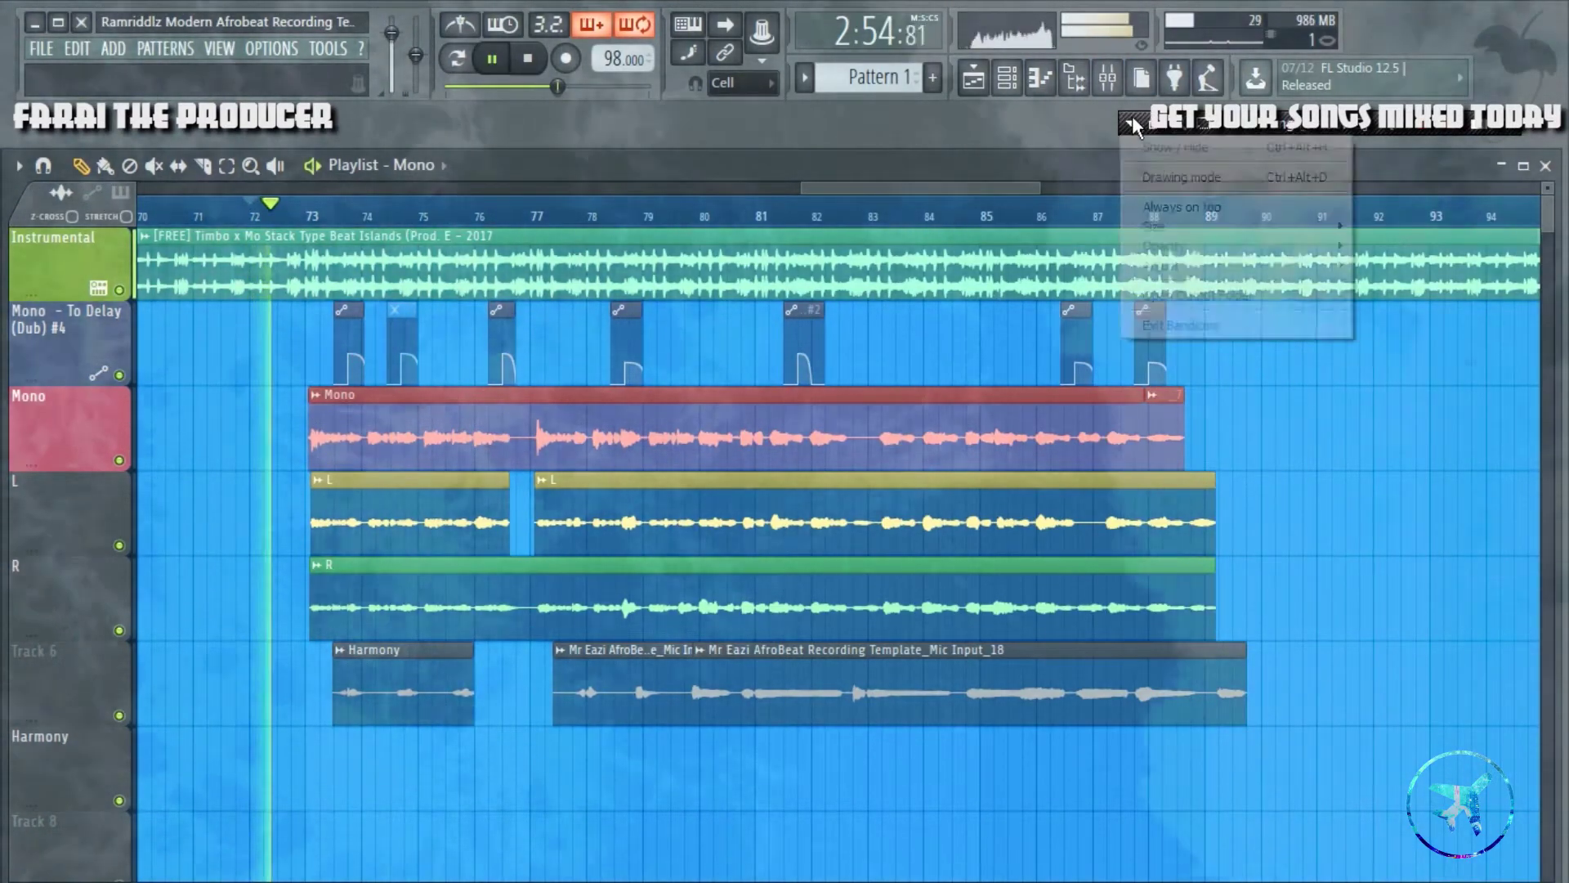
left_click(1131, 122)
left_click(1144, 147)
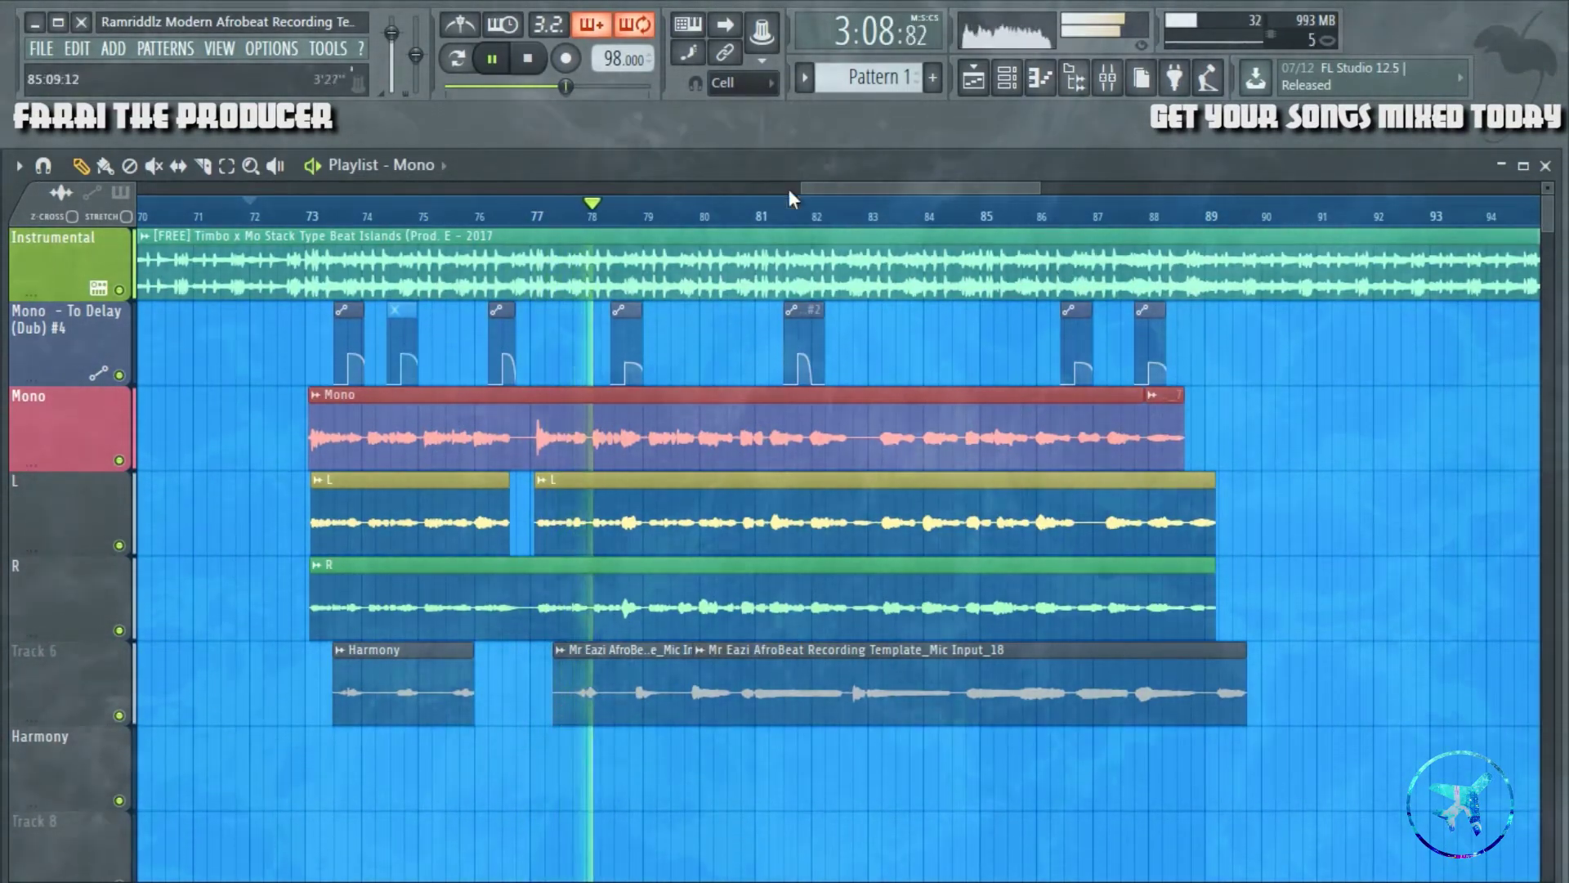
scroll(680, 226, "down", 5)
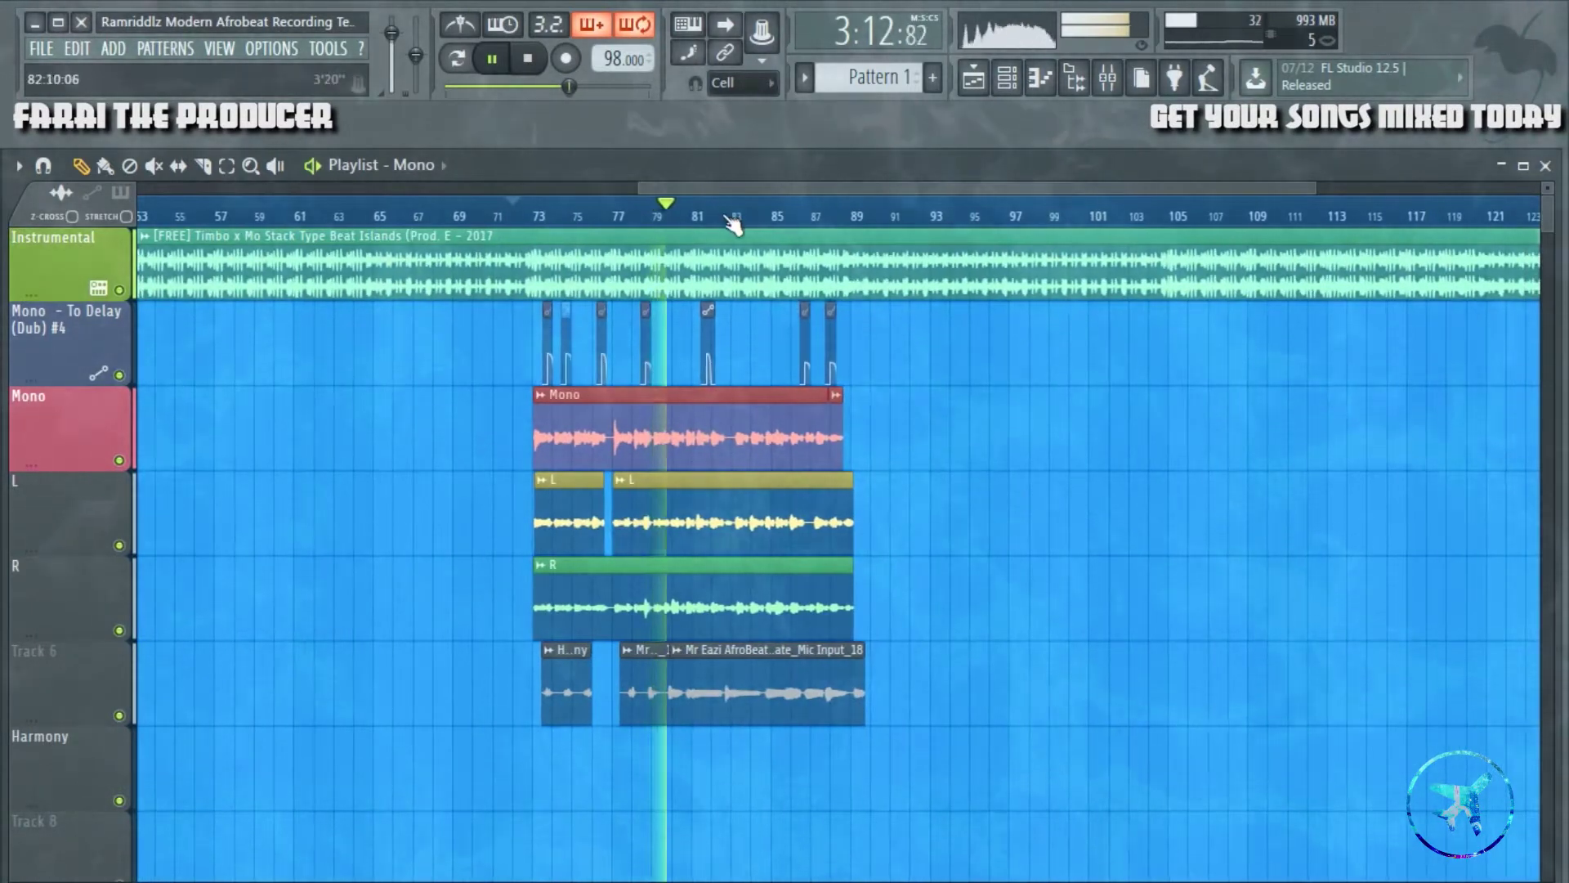
scroll(733, 225, "up", 5)
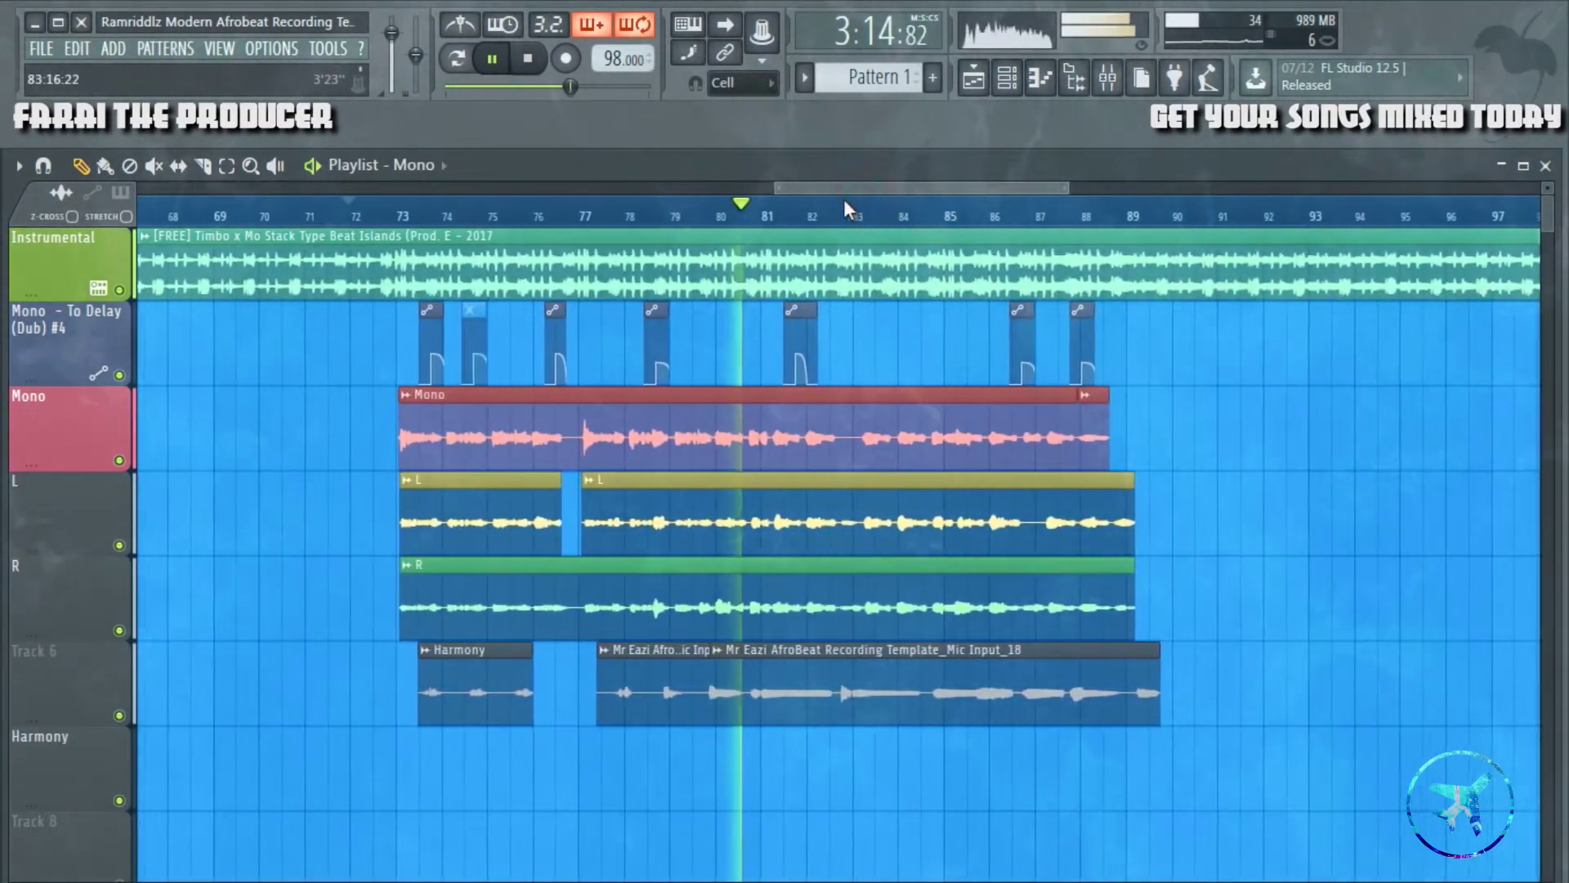
scroll(843, 491, "up", 2)
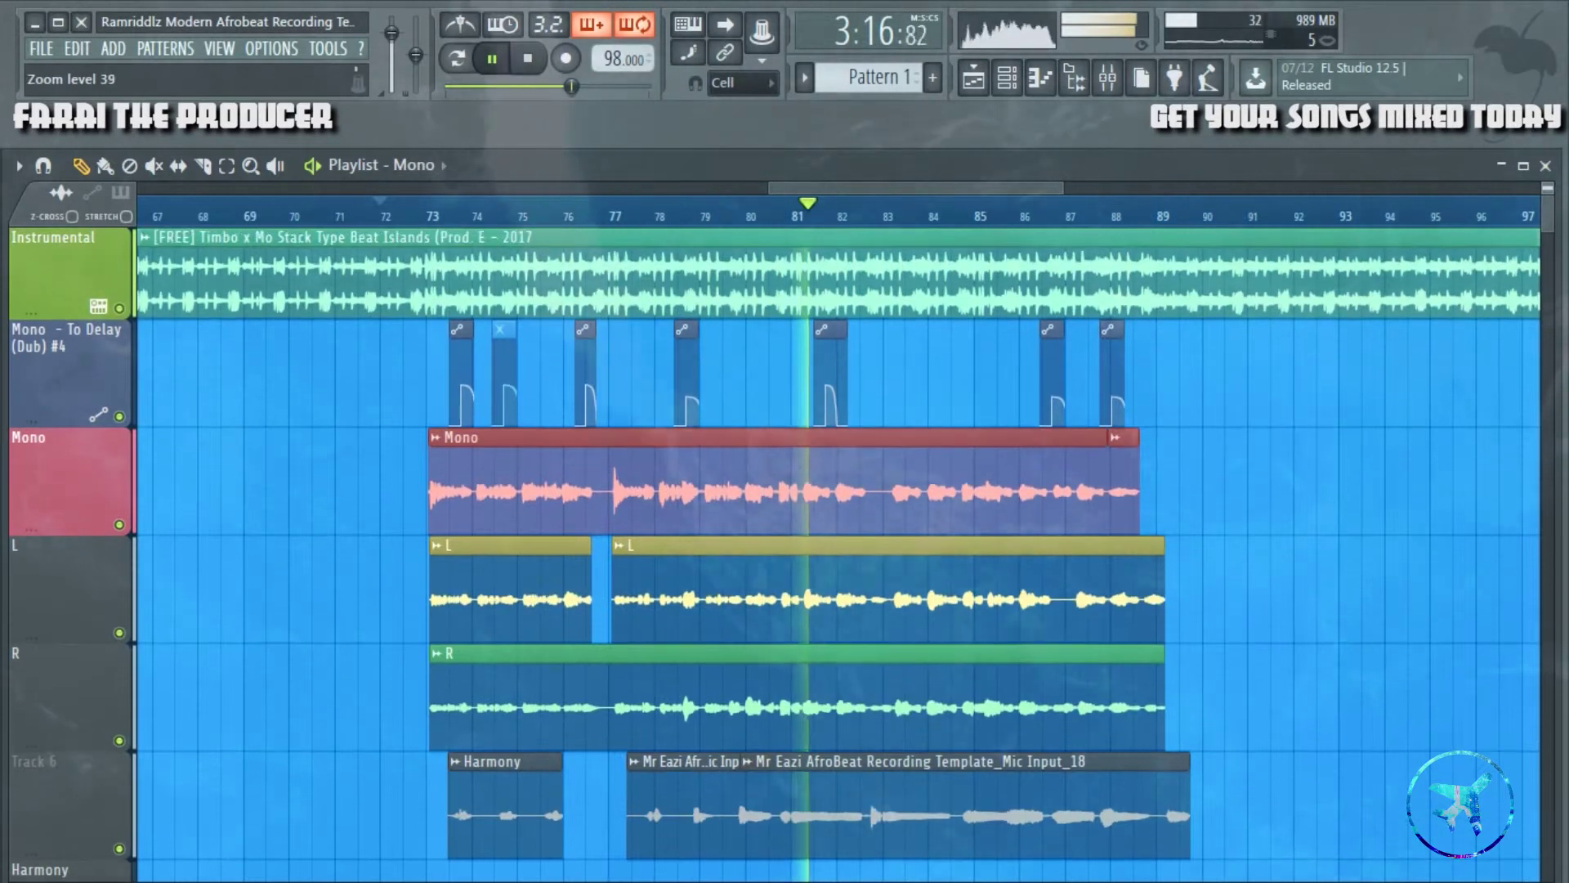
scroll(764, 762, "up", 3)
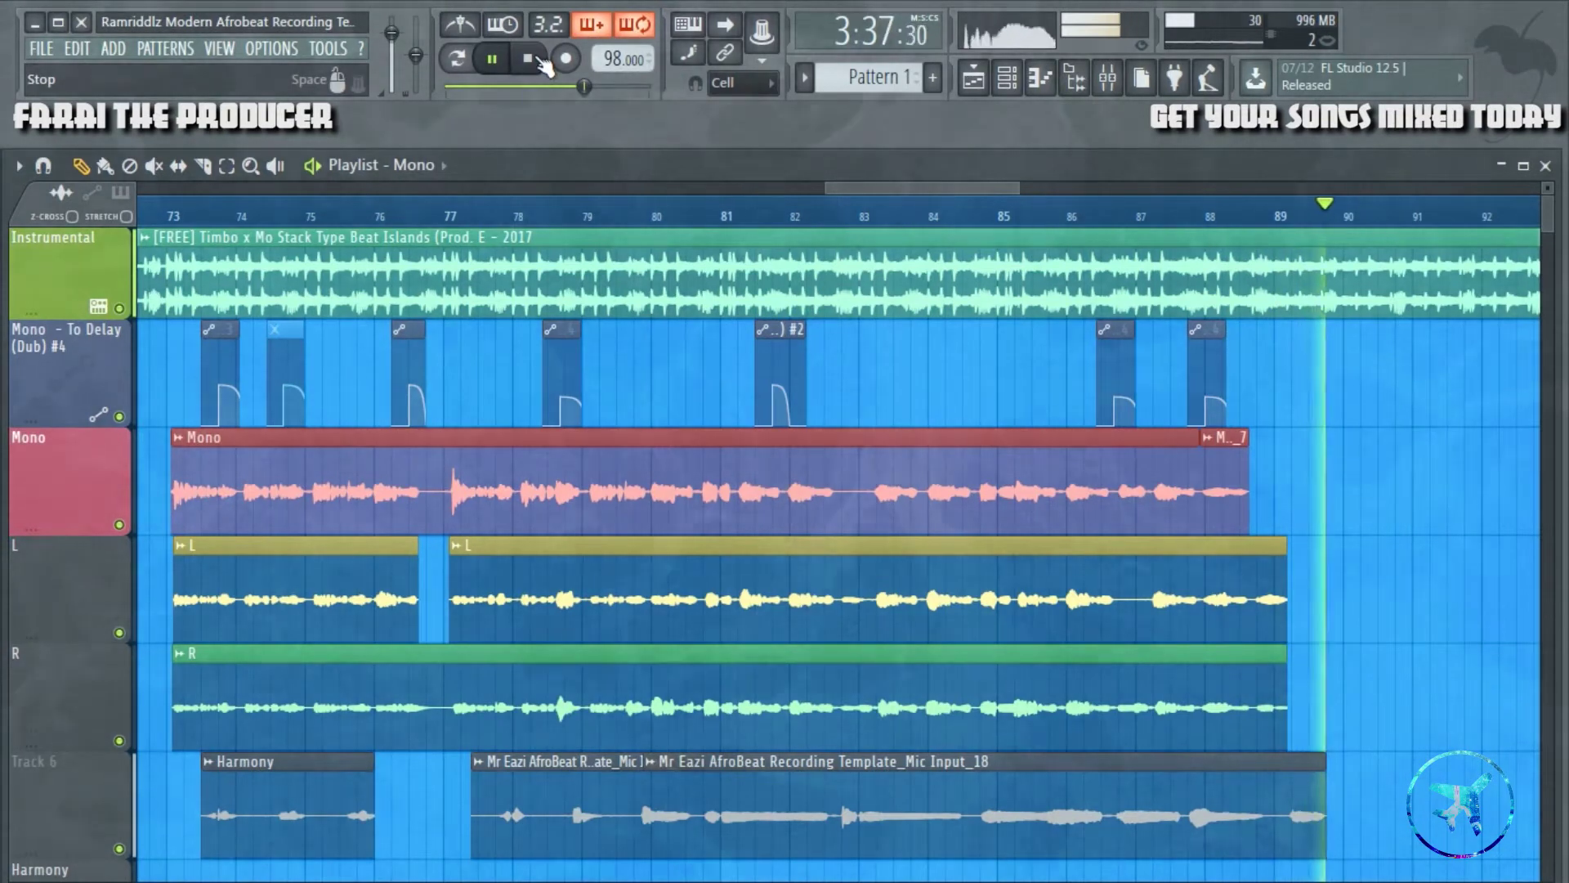
left_click(531, 59)
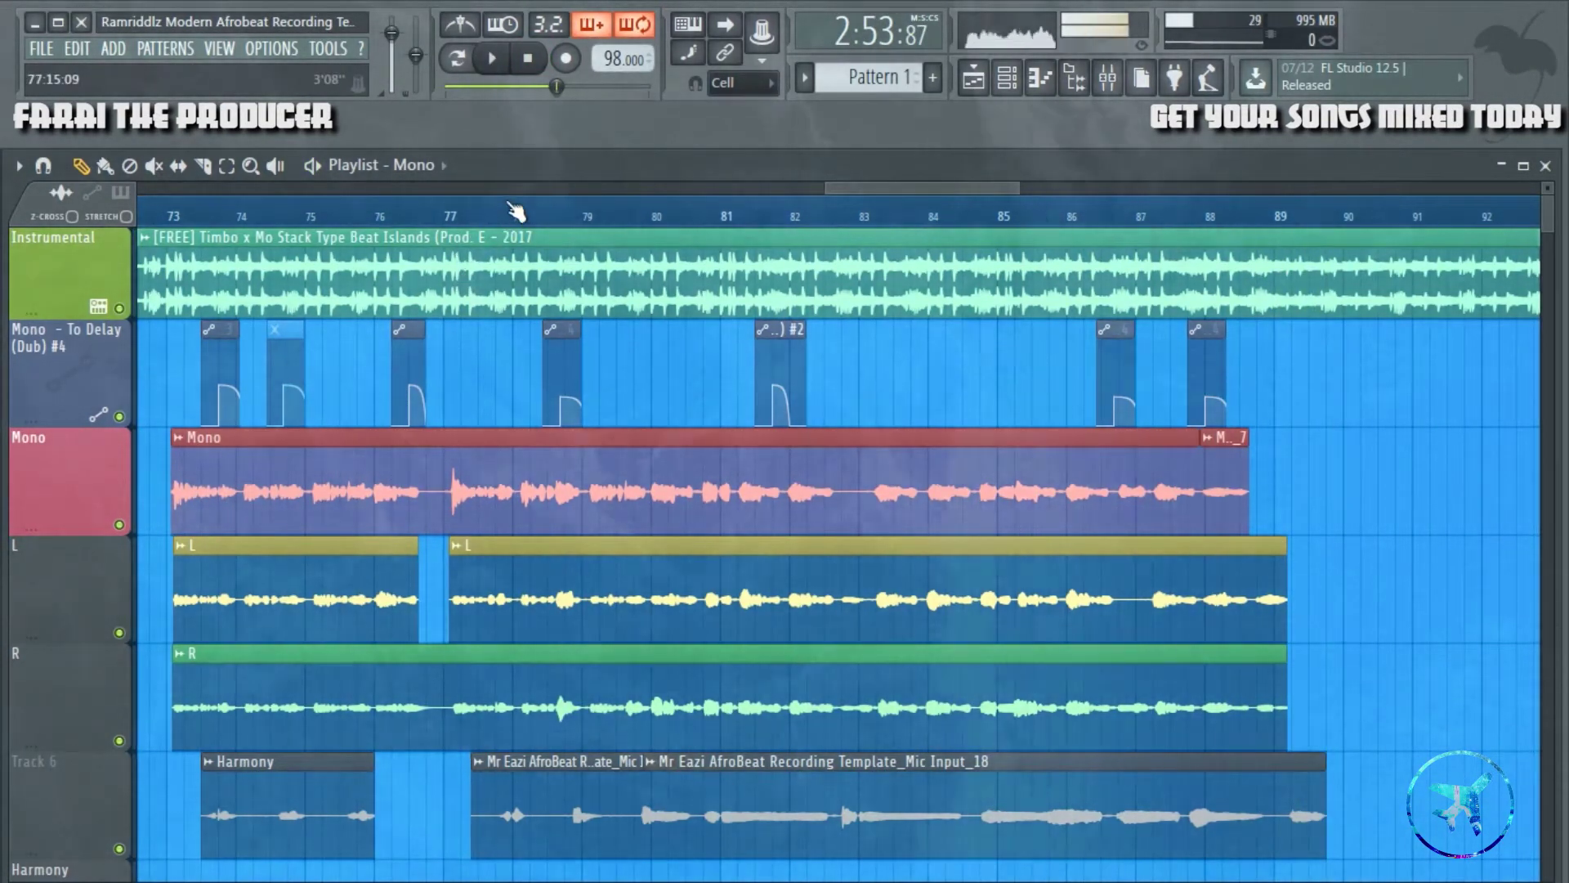
- Set the playlist's playback start position just before bar 73, ahead of the vocal clips
scroll(517, 211, "up", 2)
scroll(352, 214, "down", 5)
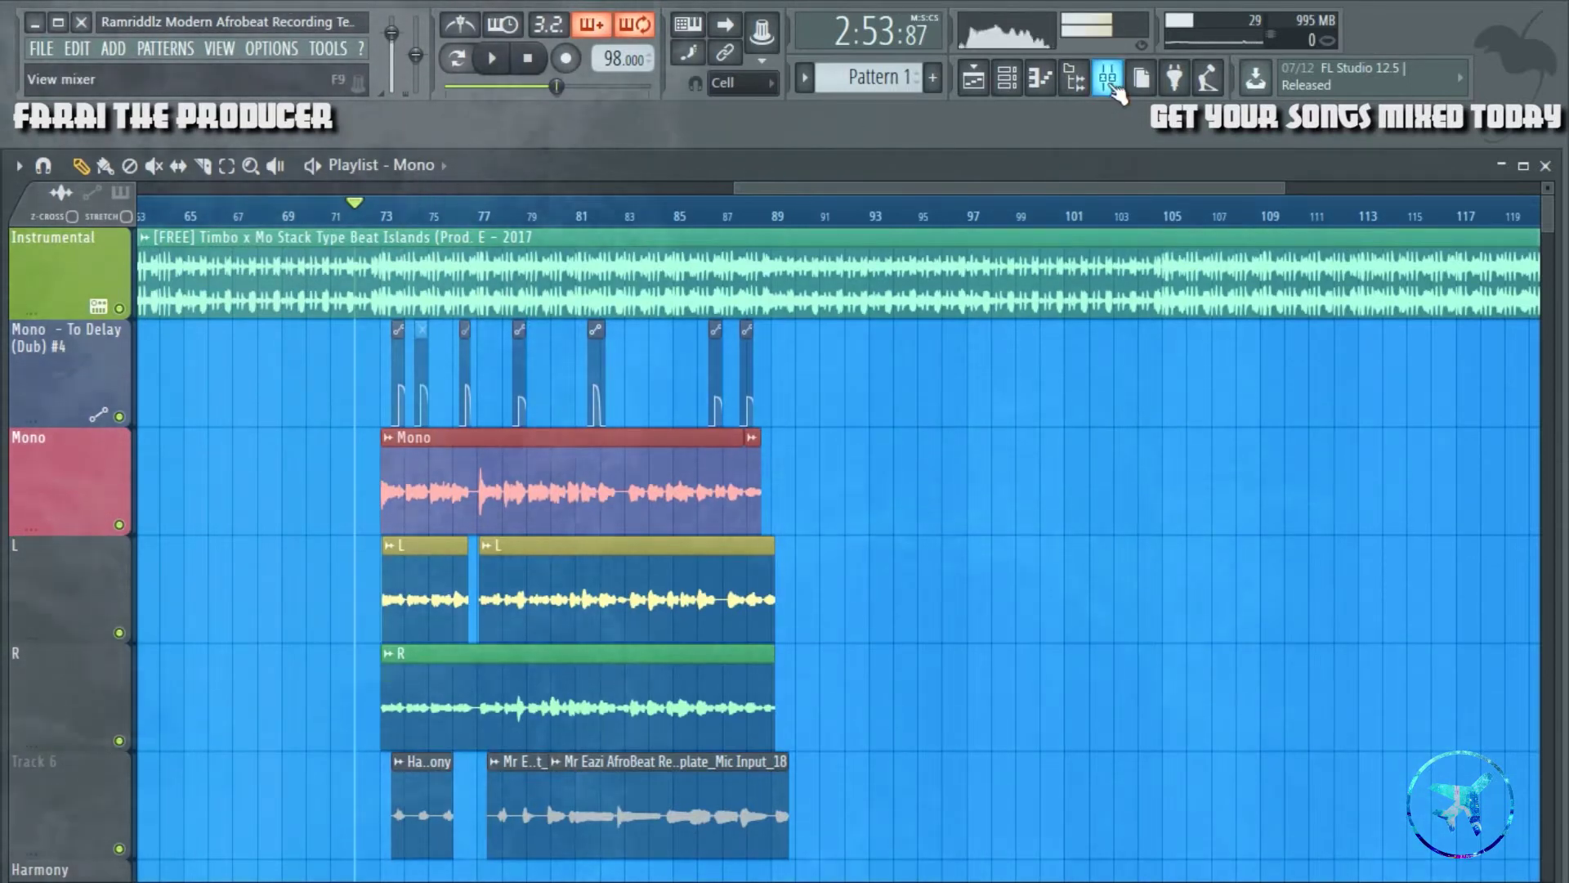
left_click_drag(407, 227, 893, 212)
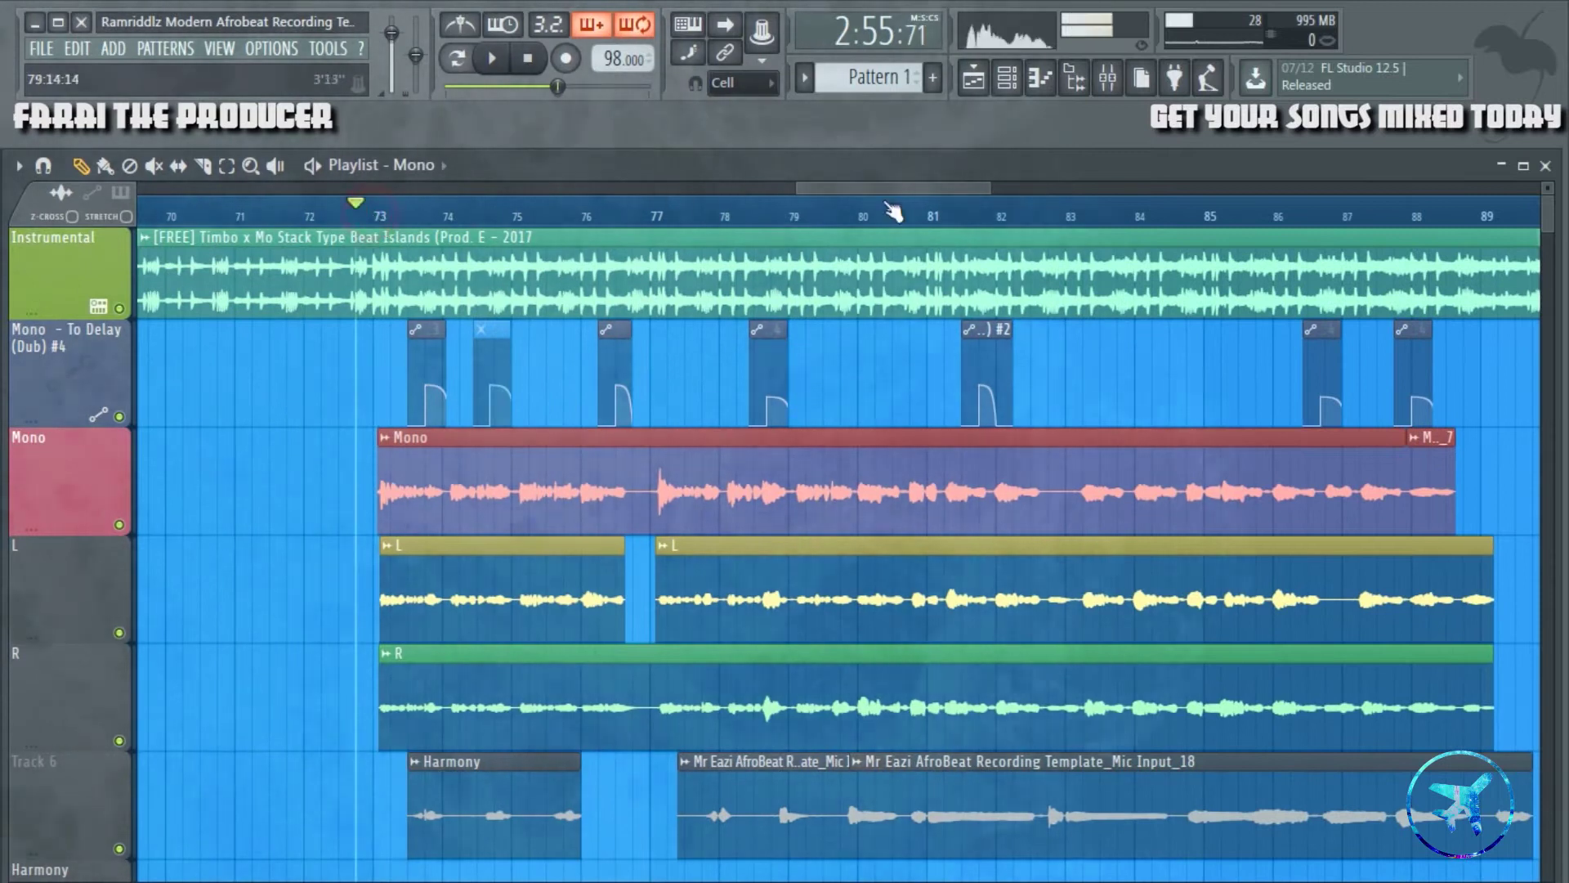
- Show the mixer and open the ToTape5 plugin on the Instrumental track
left_click(1112, 78)
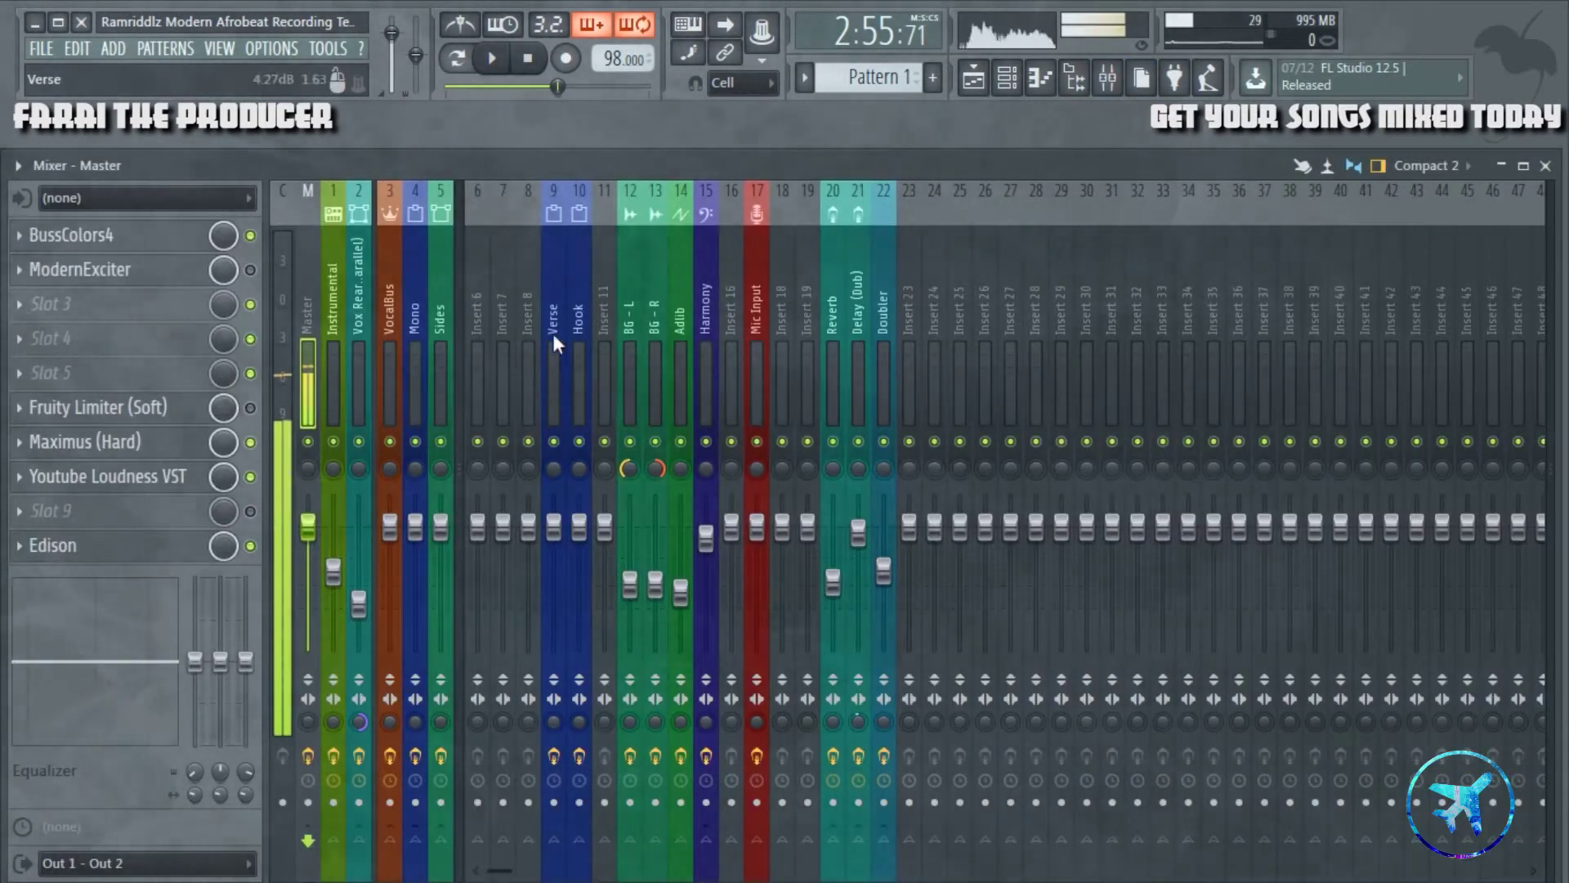
left_click(353, 294)
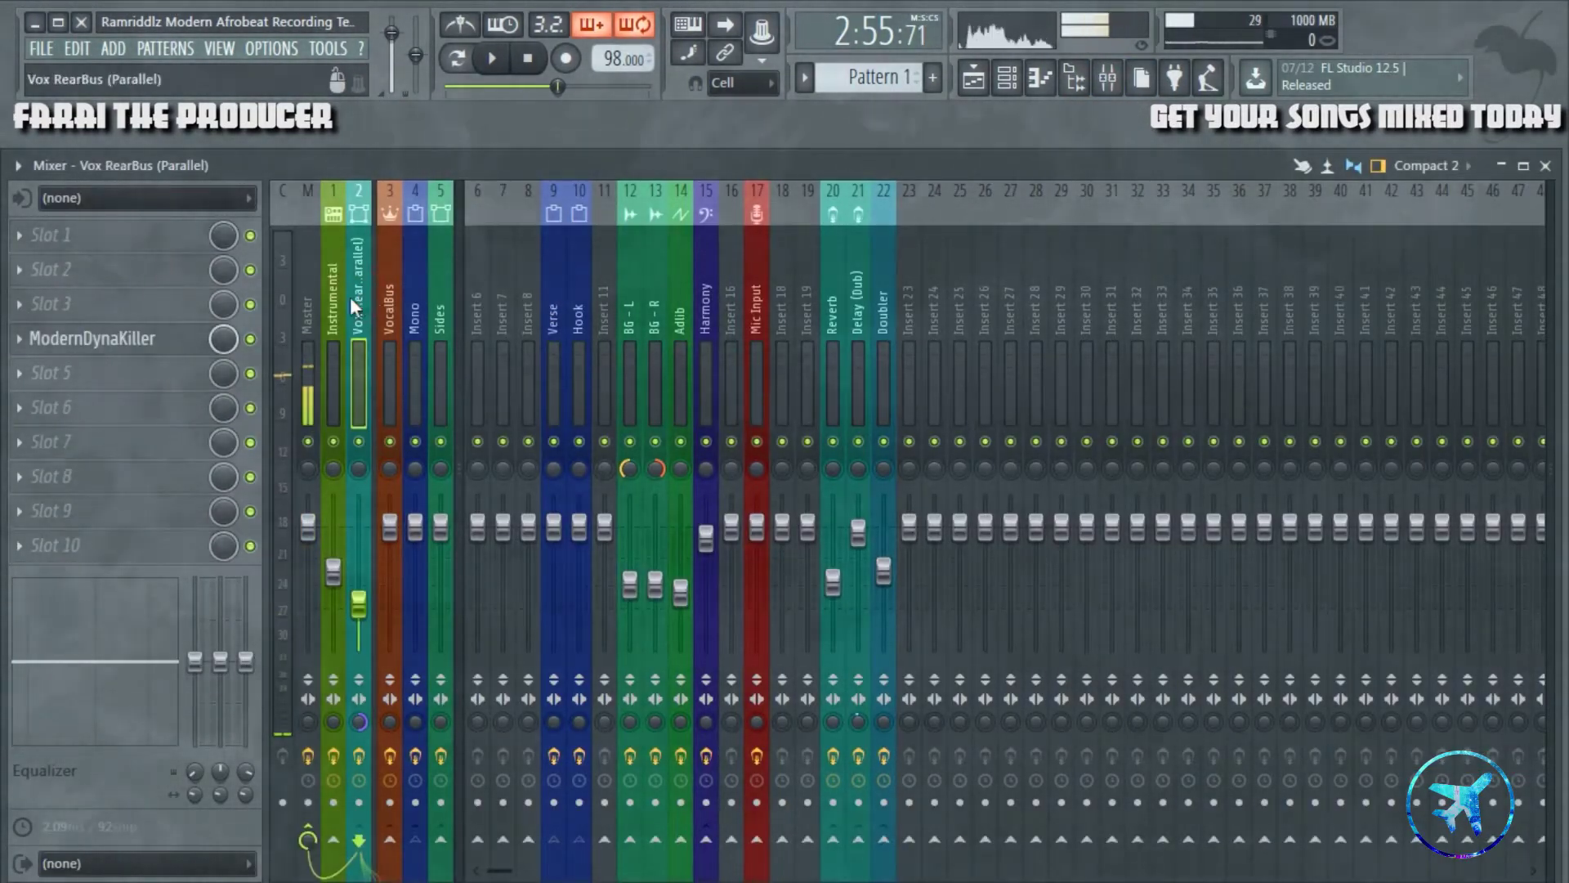
left_click(334, 332)
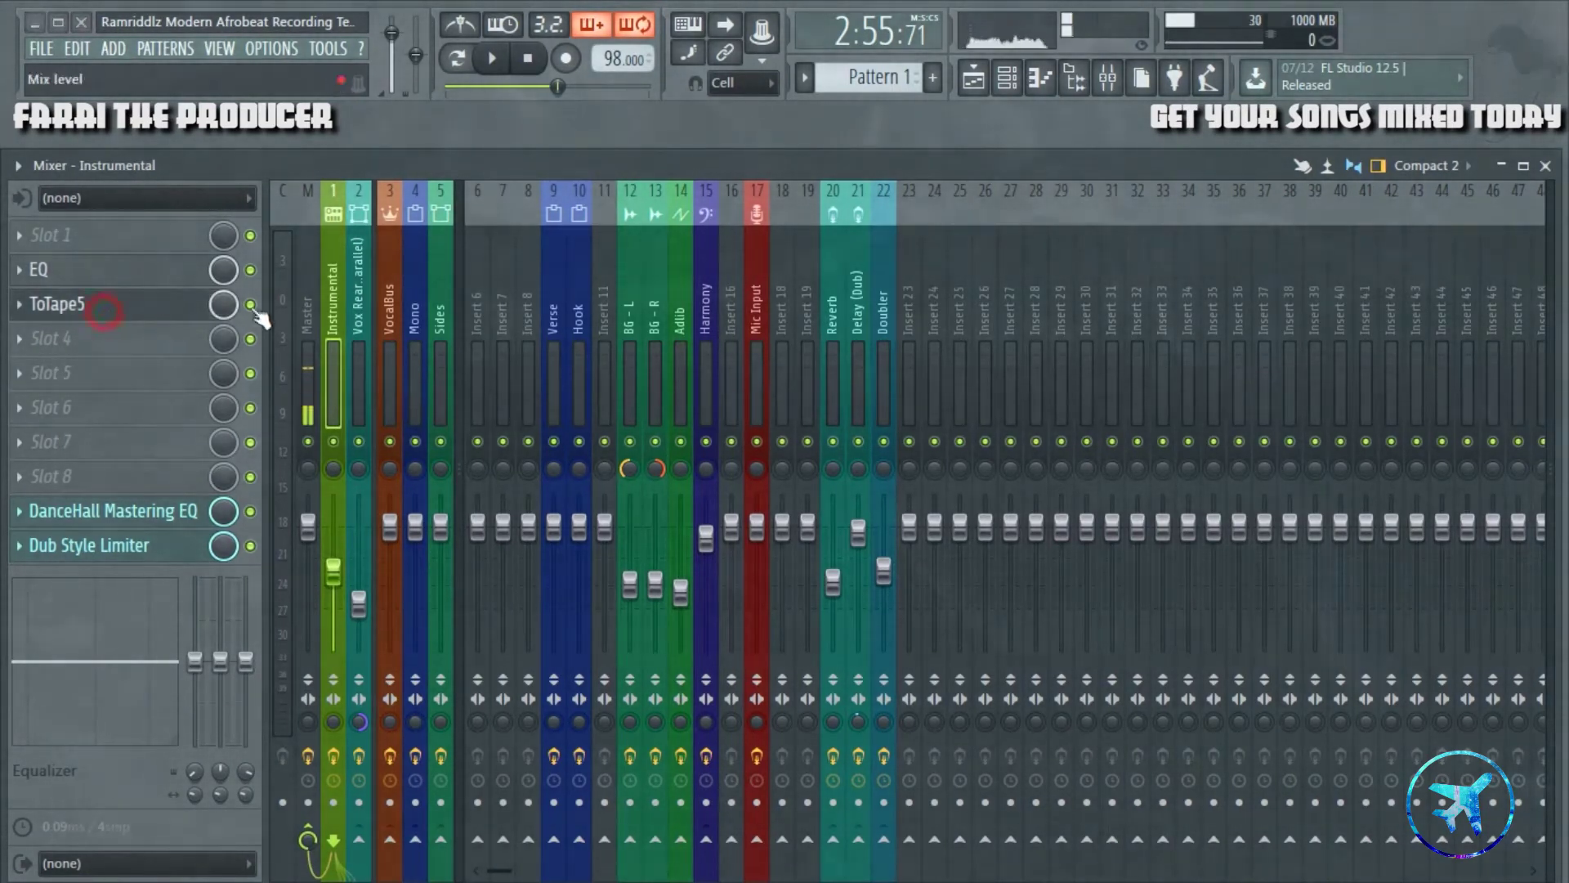
left_click(55, 303)
left_click_drag(695, 329, 583, 327)
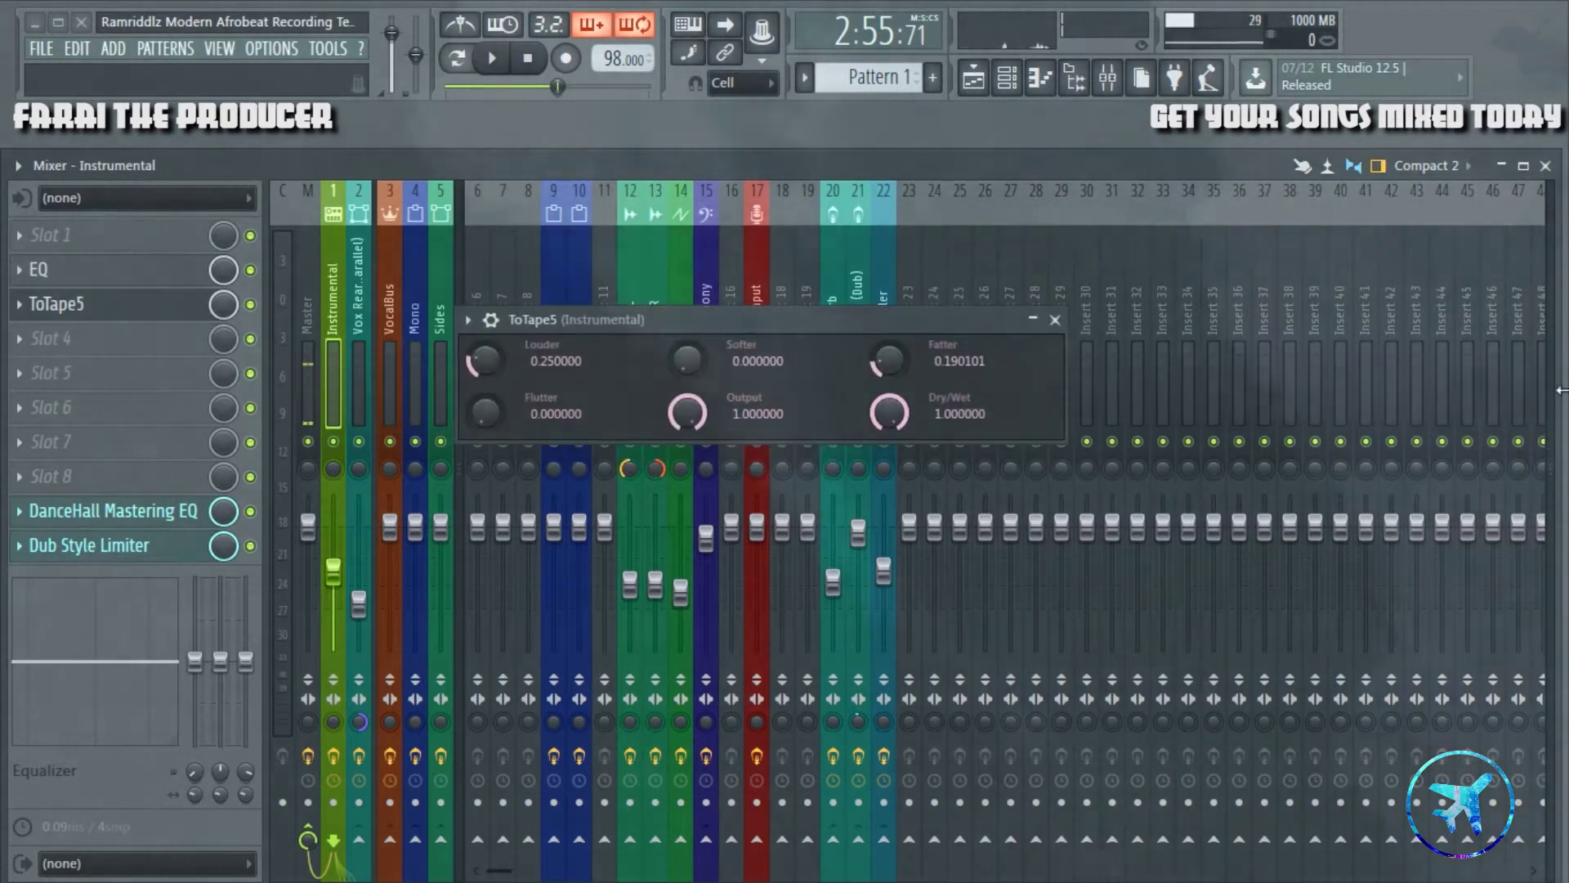
- Inspect ToTape5's wrapper settings, return to its controls and reposition the plugin window over the mixer
left_click(490, 320)
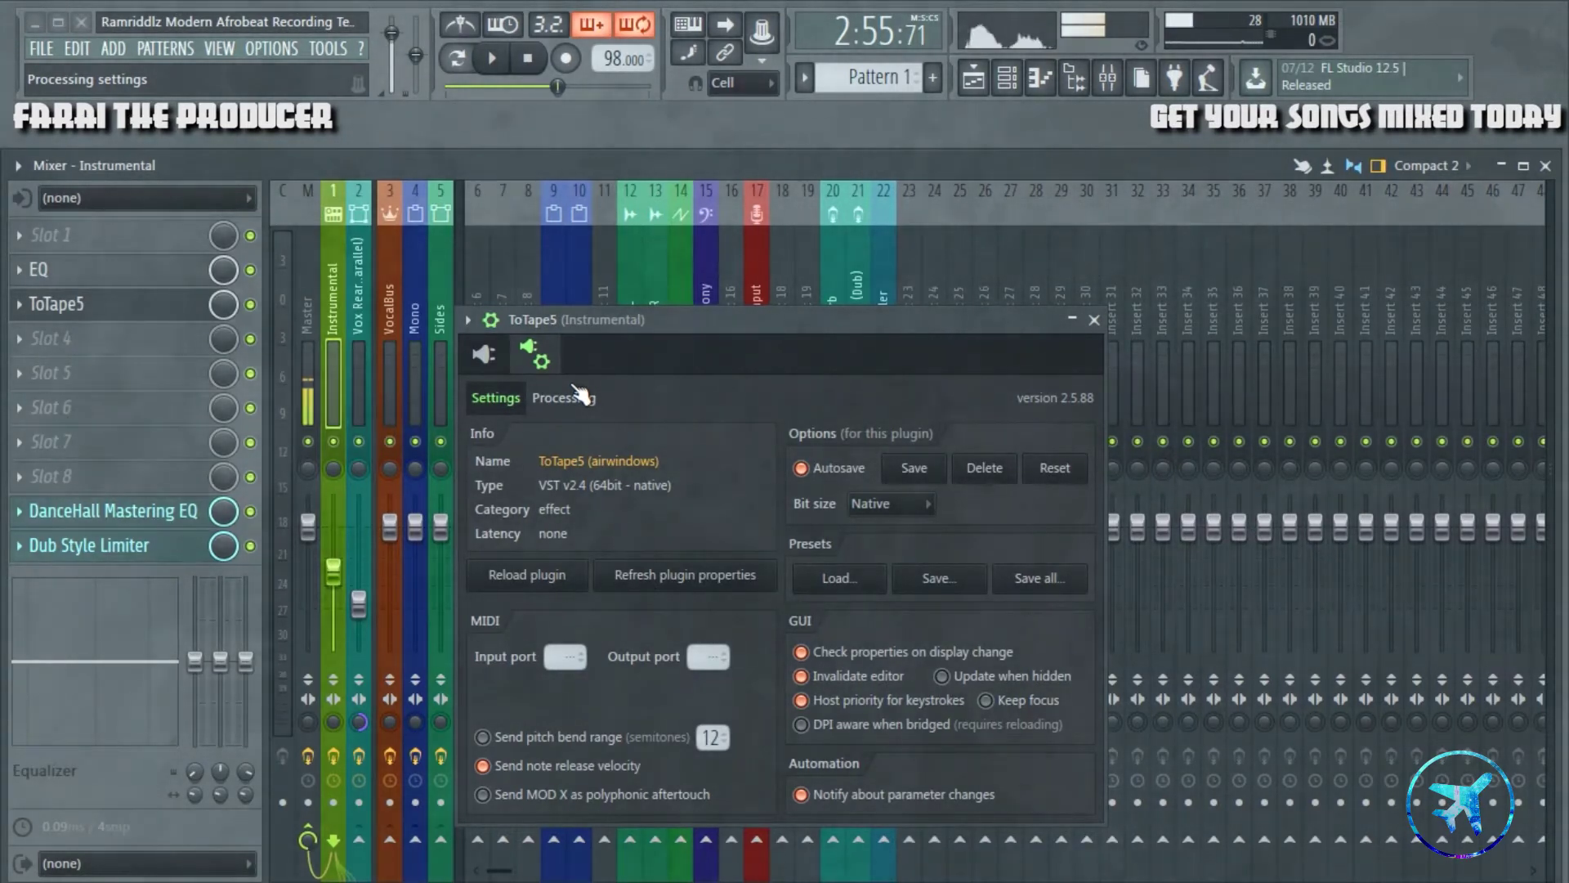
left_click(503, 355)
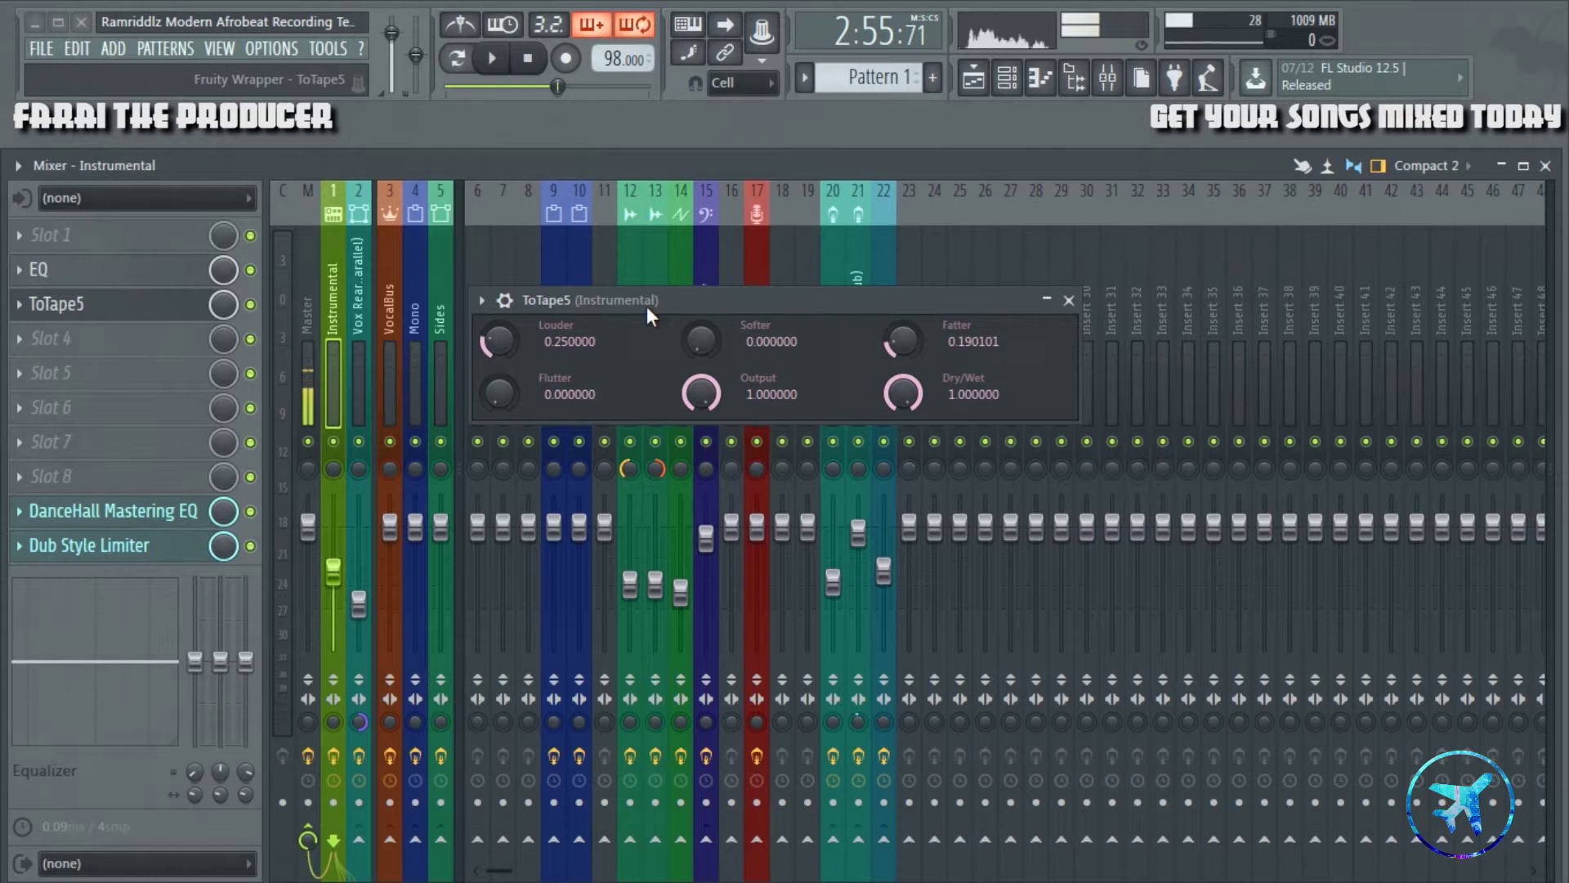
left_click_drag(646, 306, 585, 340)
left_click_drag(953, 337, 854, 327)
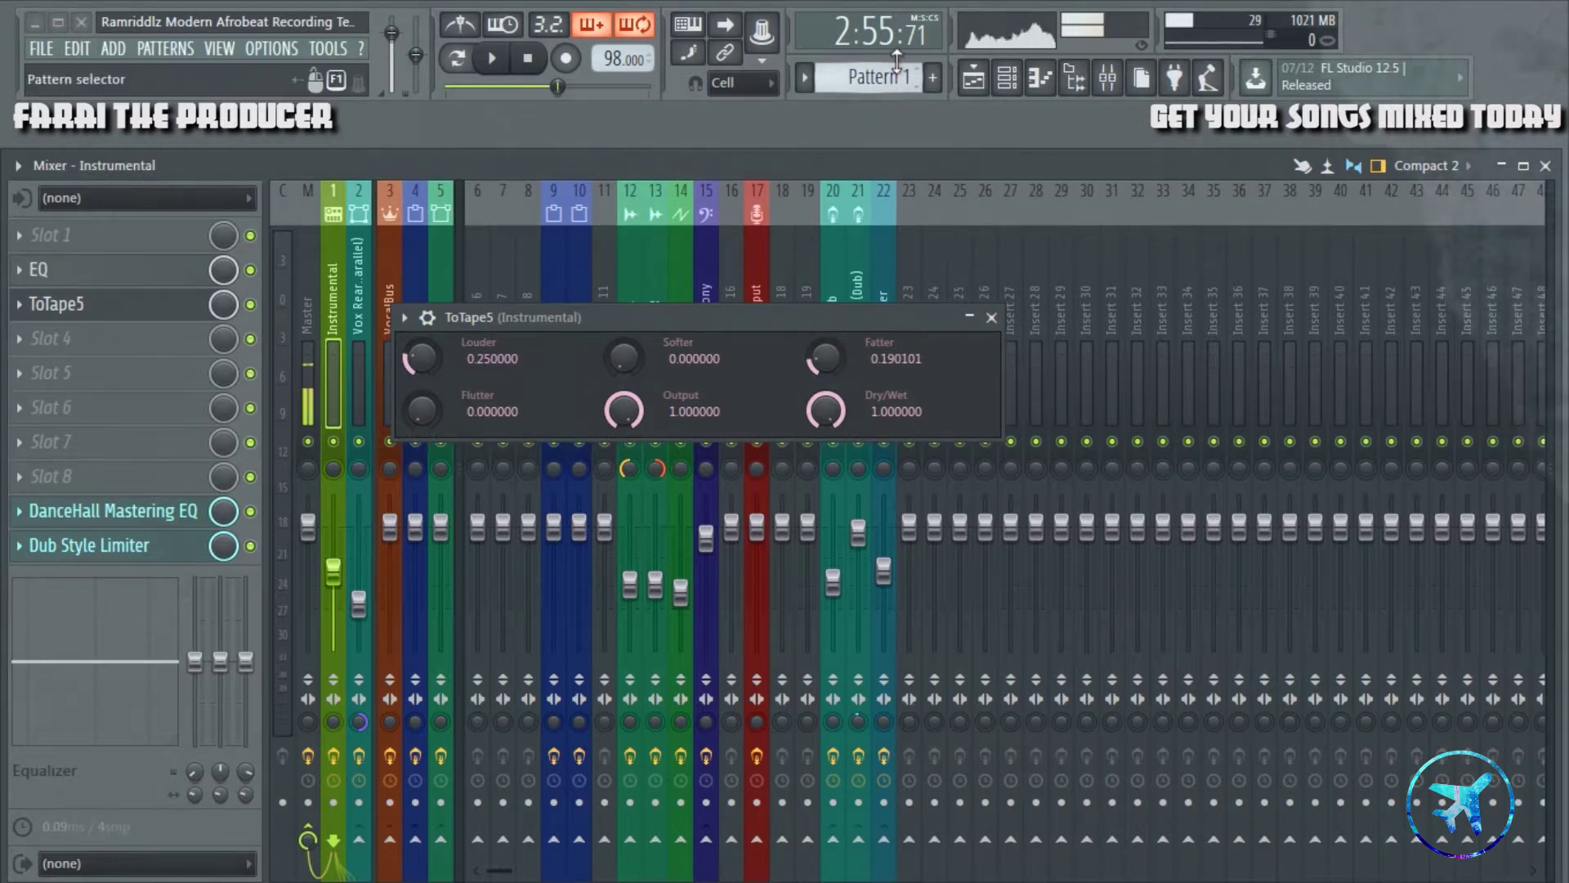
left_click_drag(590, 318, 592, 324)
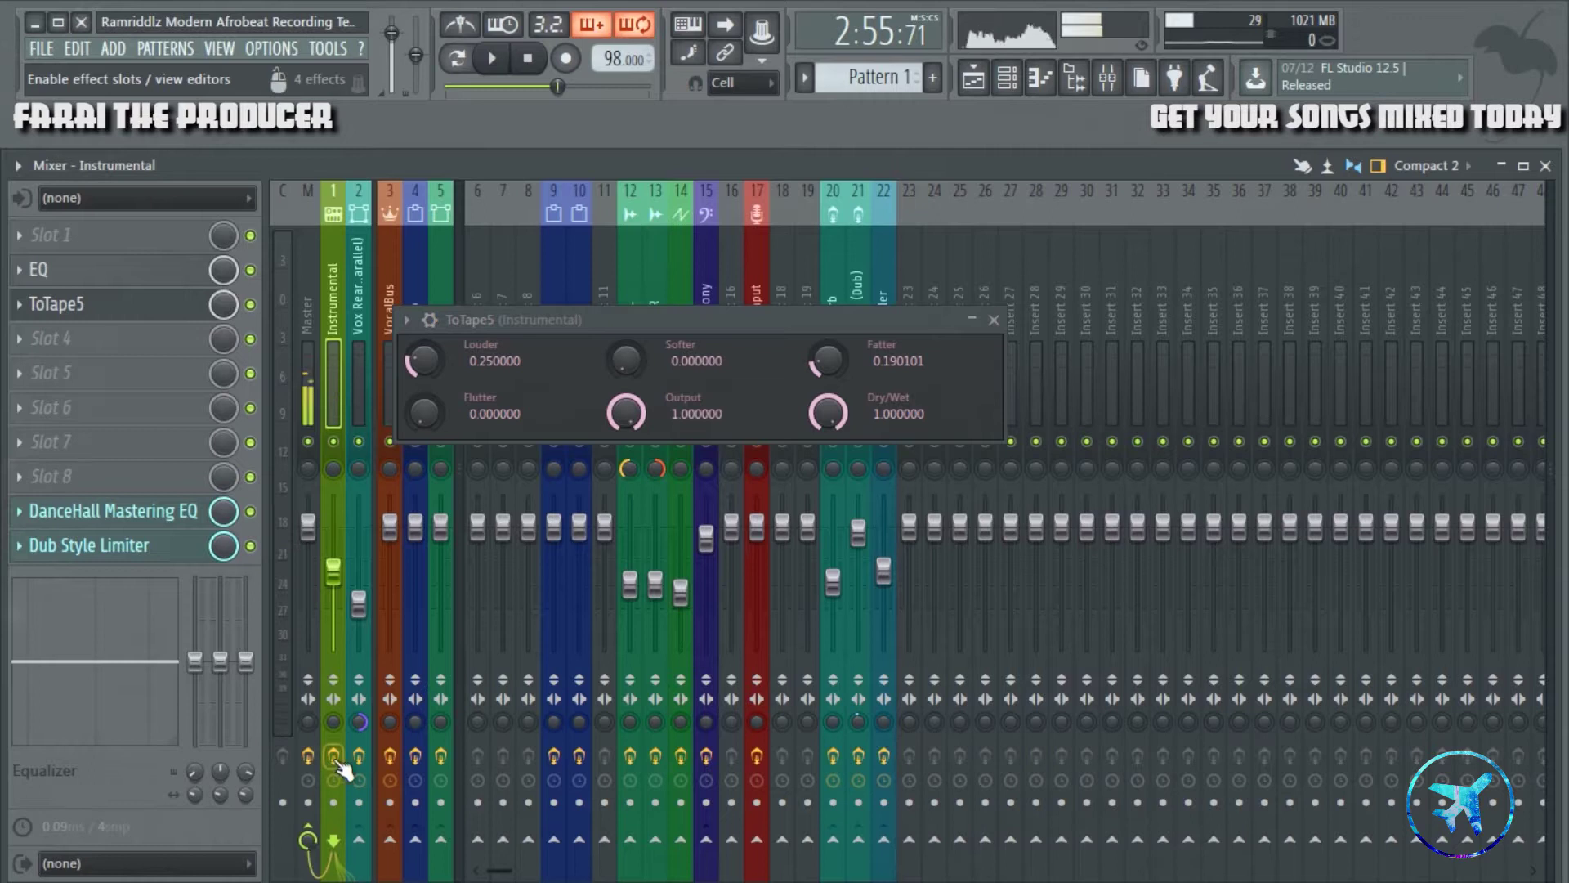
- Play a short part of the song with ToTape5 active, close the plugin and keep the Instrumental mixer track selected
key("space")
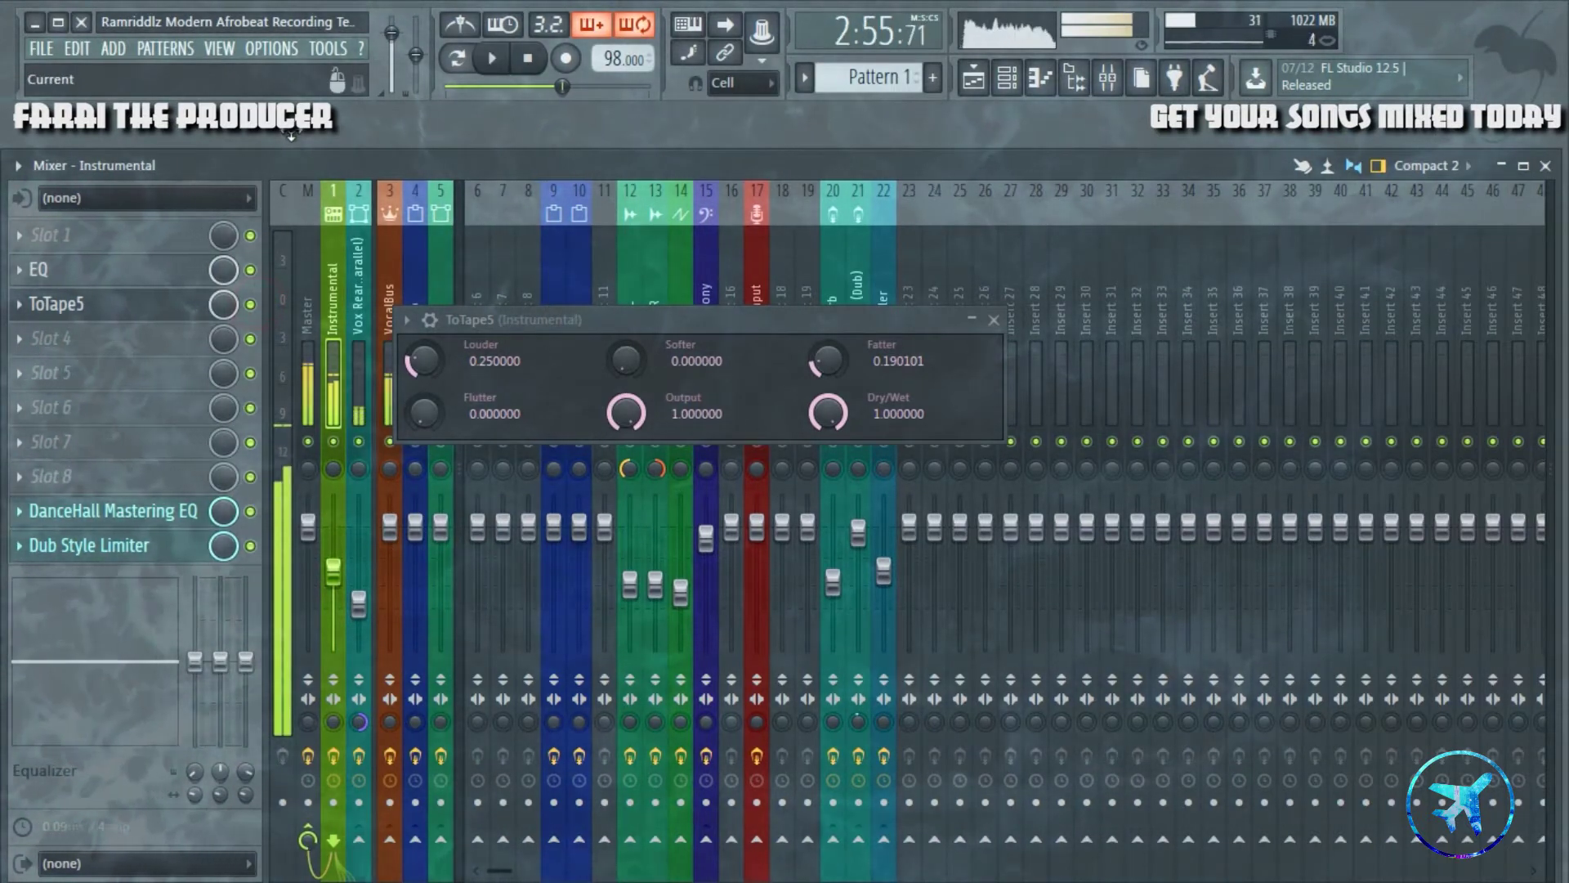
key("space")
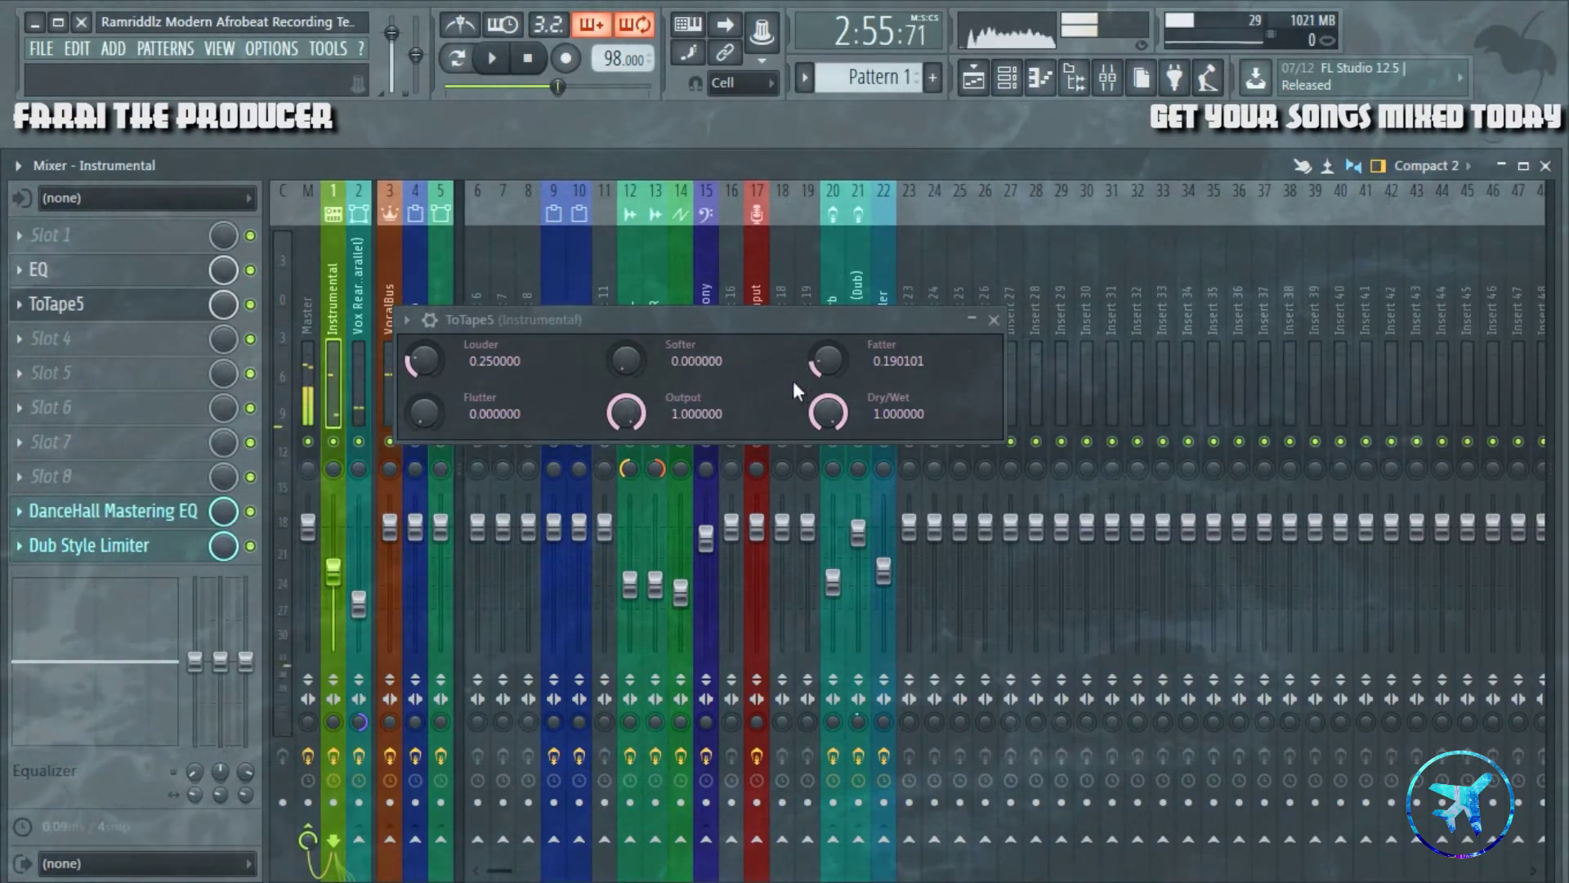
left_click(994, 319)
left_click(353, 337)
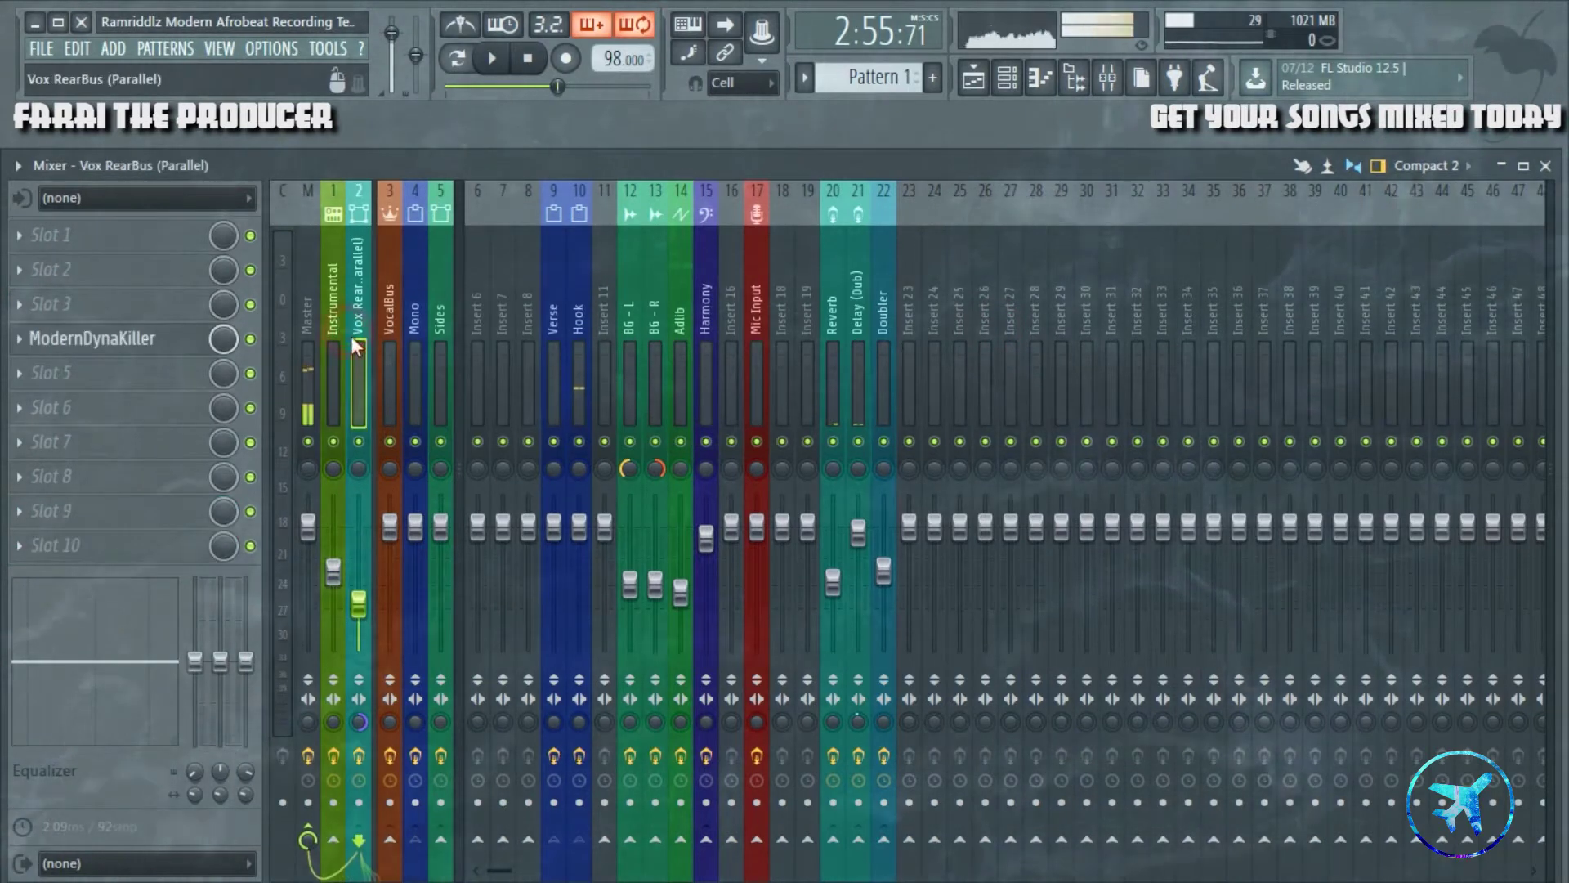
left_click(337, 337)
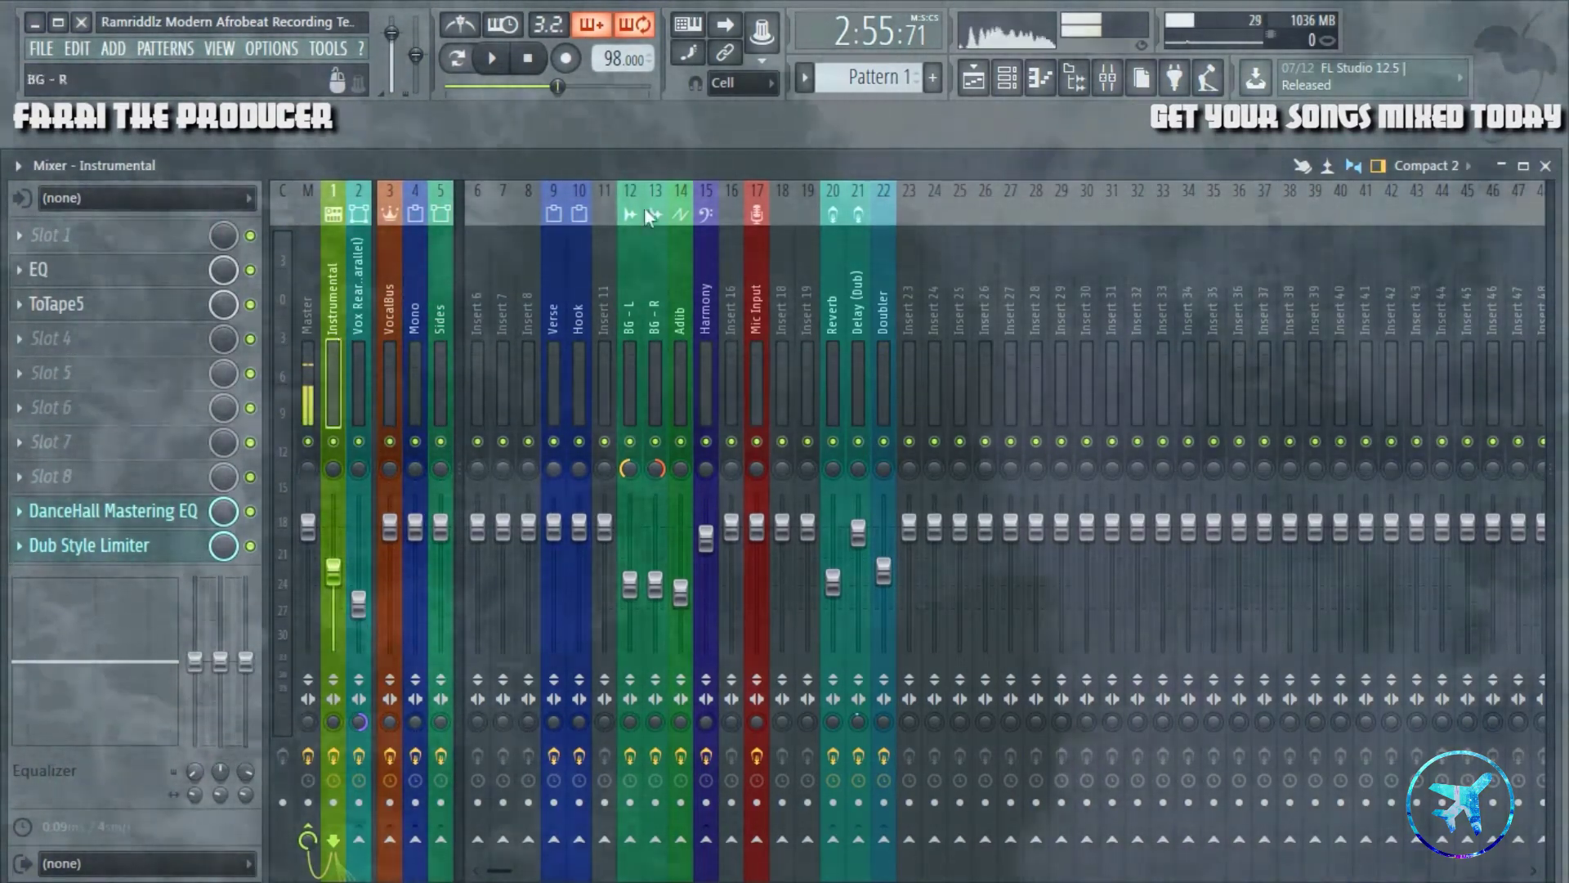
- Check the playlist briefly and examine the DanceHall Mastering EQ bands on the Instrumental mixer track
left_click(973, 78)
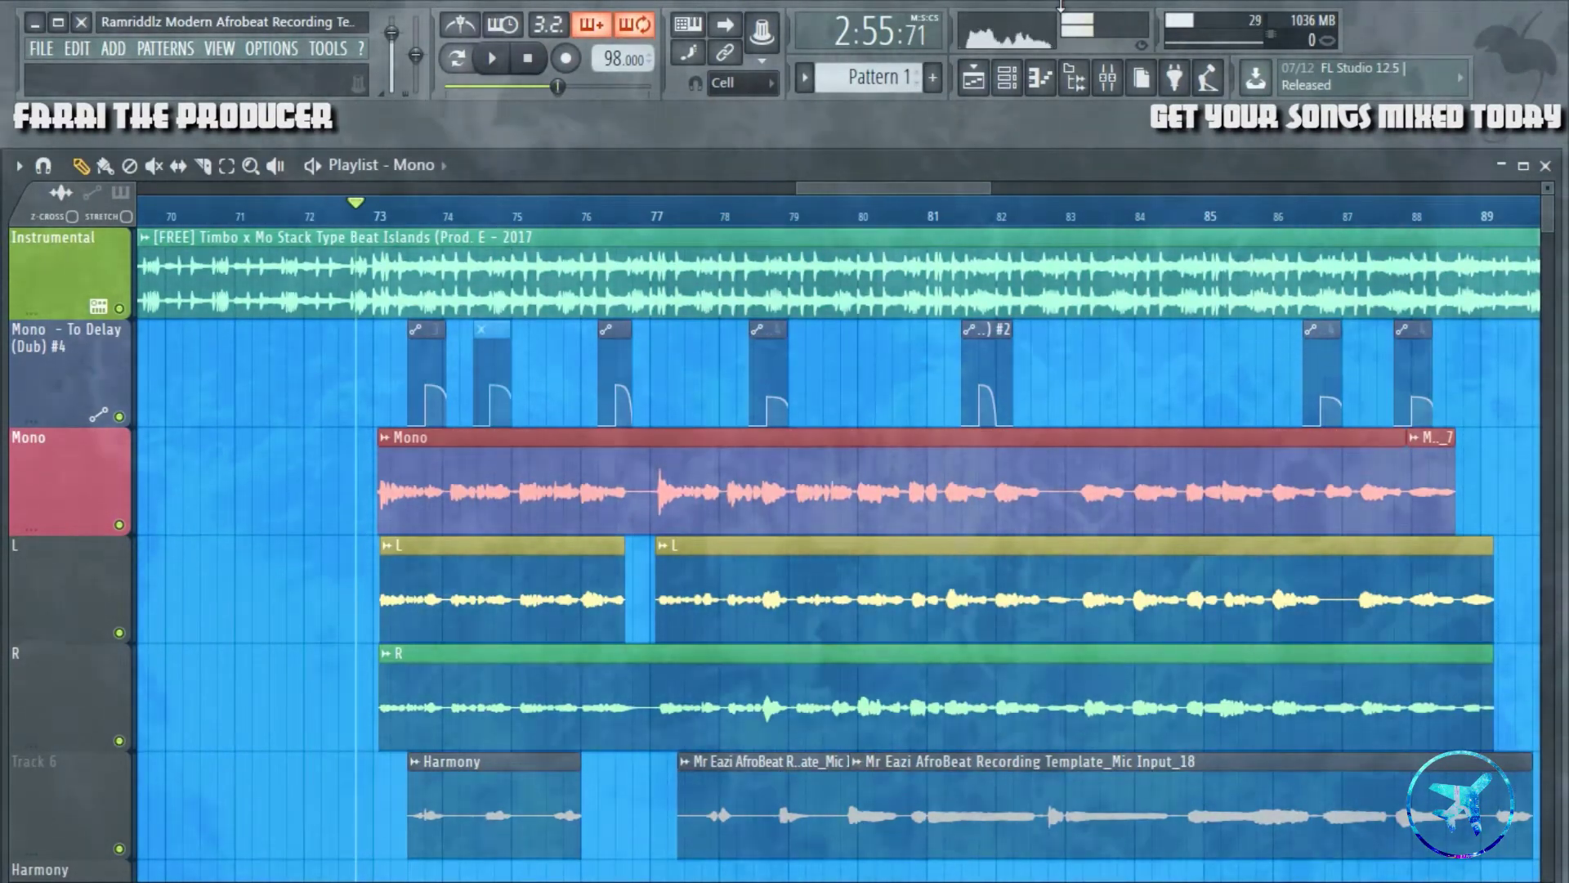
left_click(1108, 77)
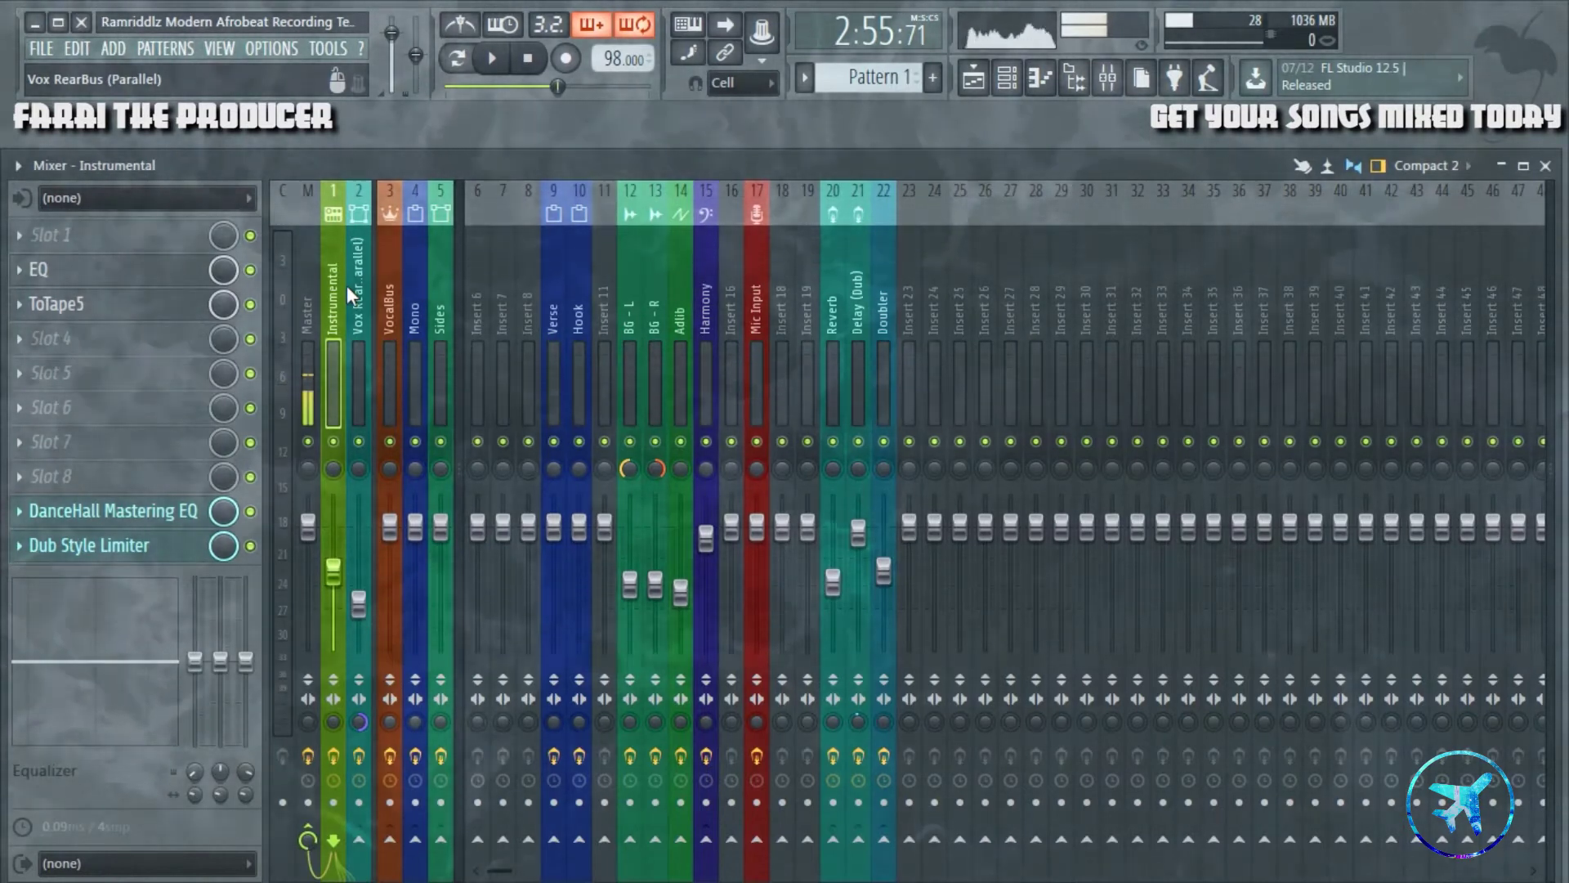
left_click(176, 515)
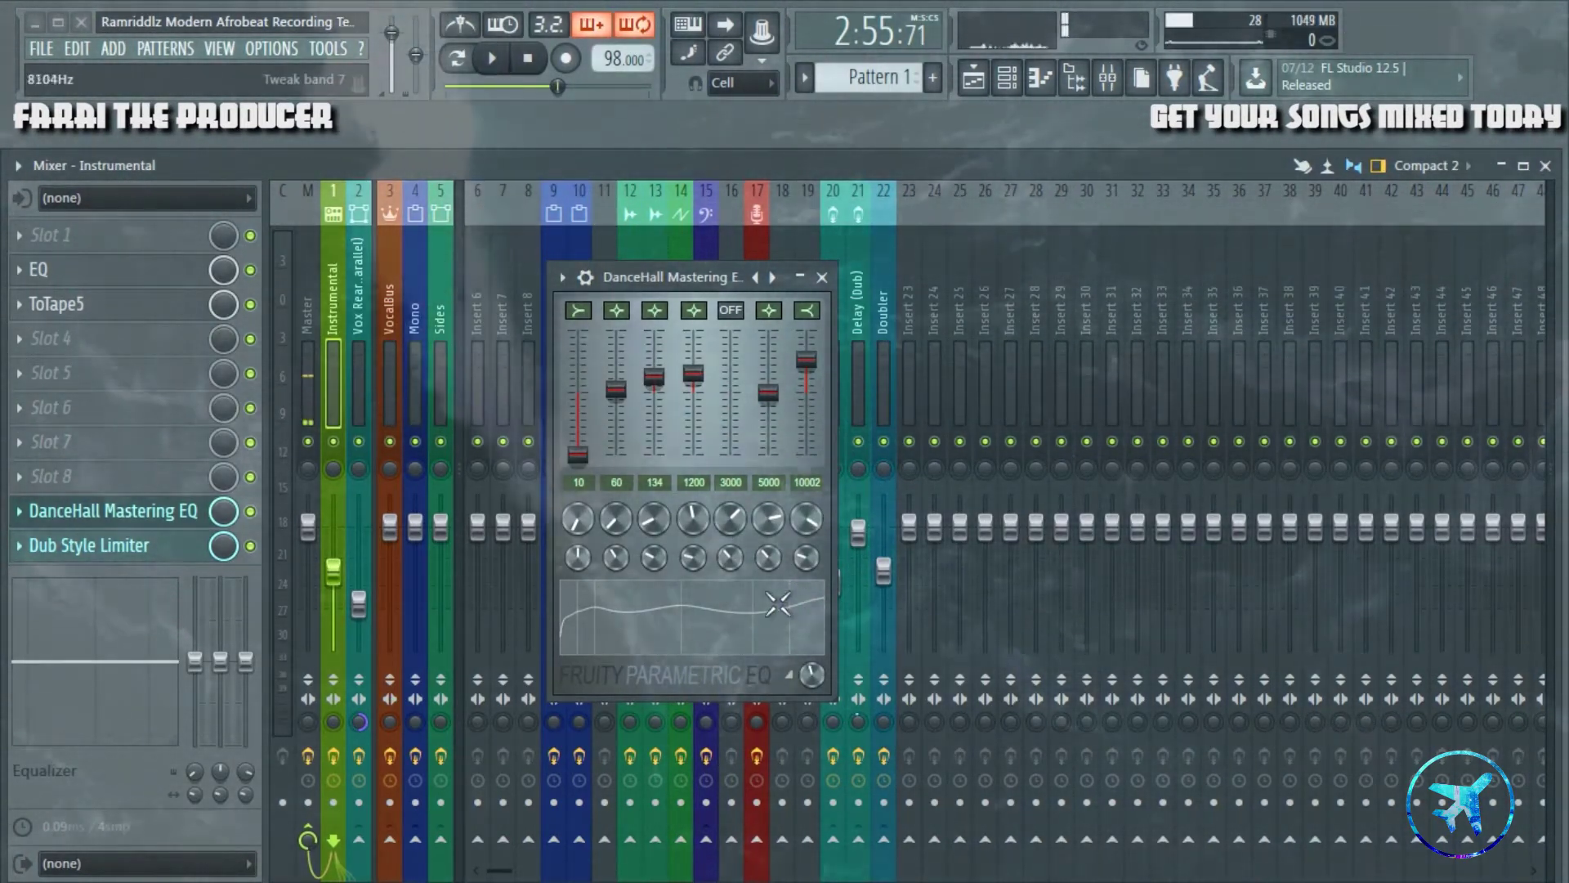
left_click(822, 279)
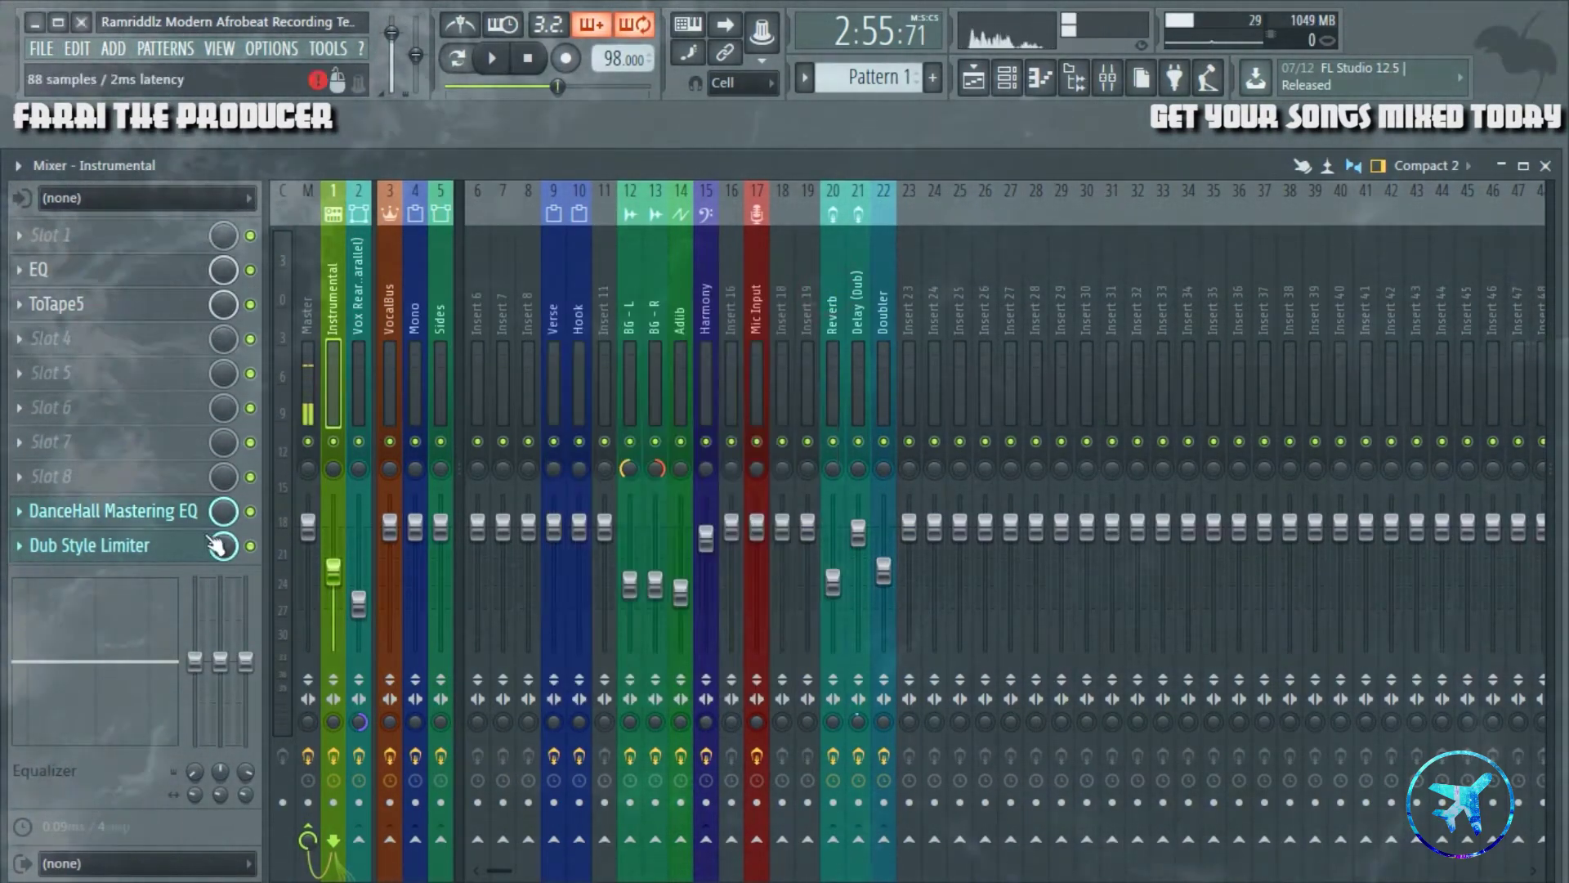
- Examine the Dub Style Limiter settings on the Instrumental mixer track and close the plugin
left_click(90, 545)
left_click_drag(650, 421, 973, 389)
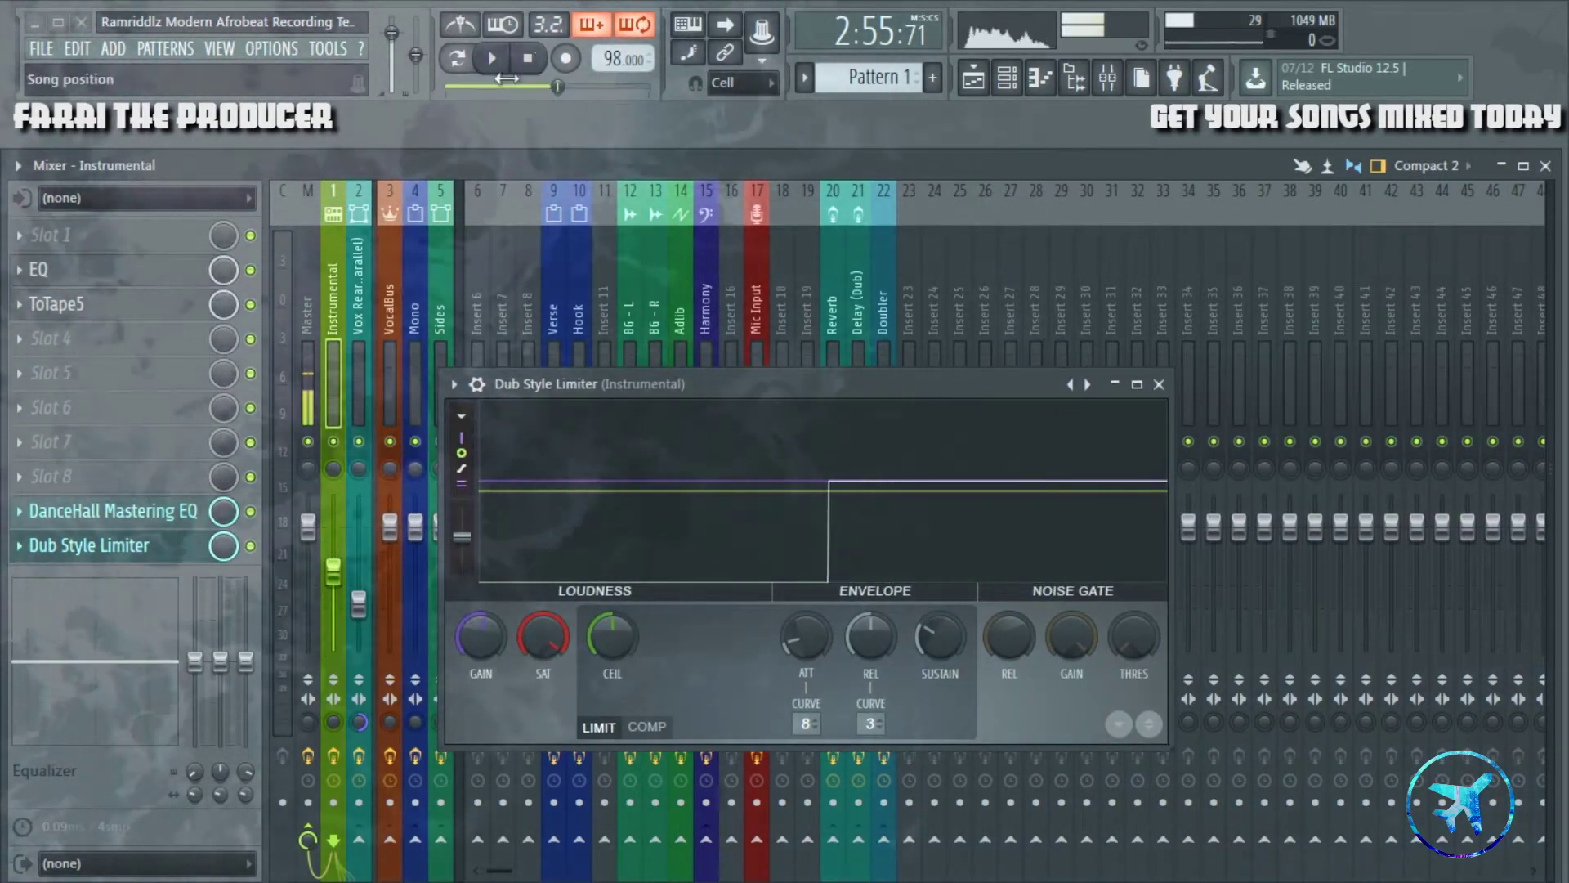
left_click(1159, 384)
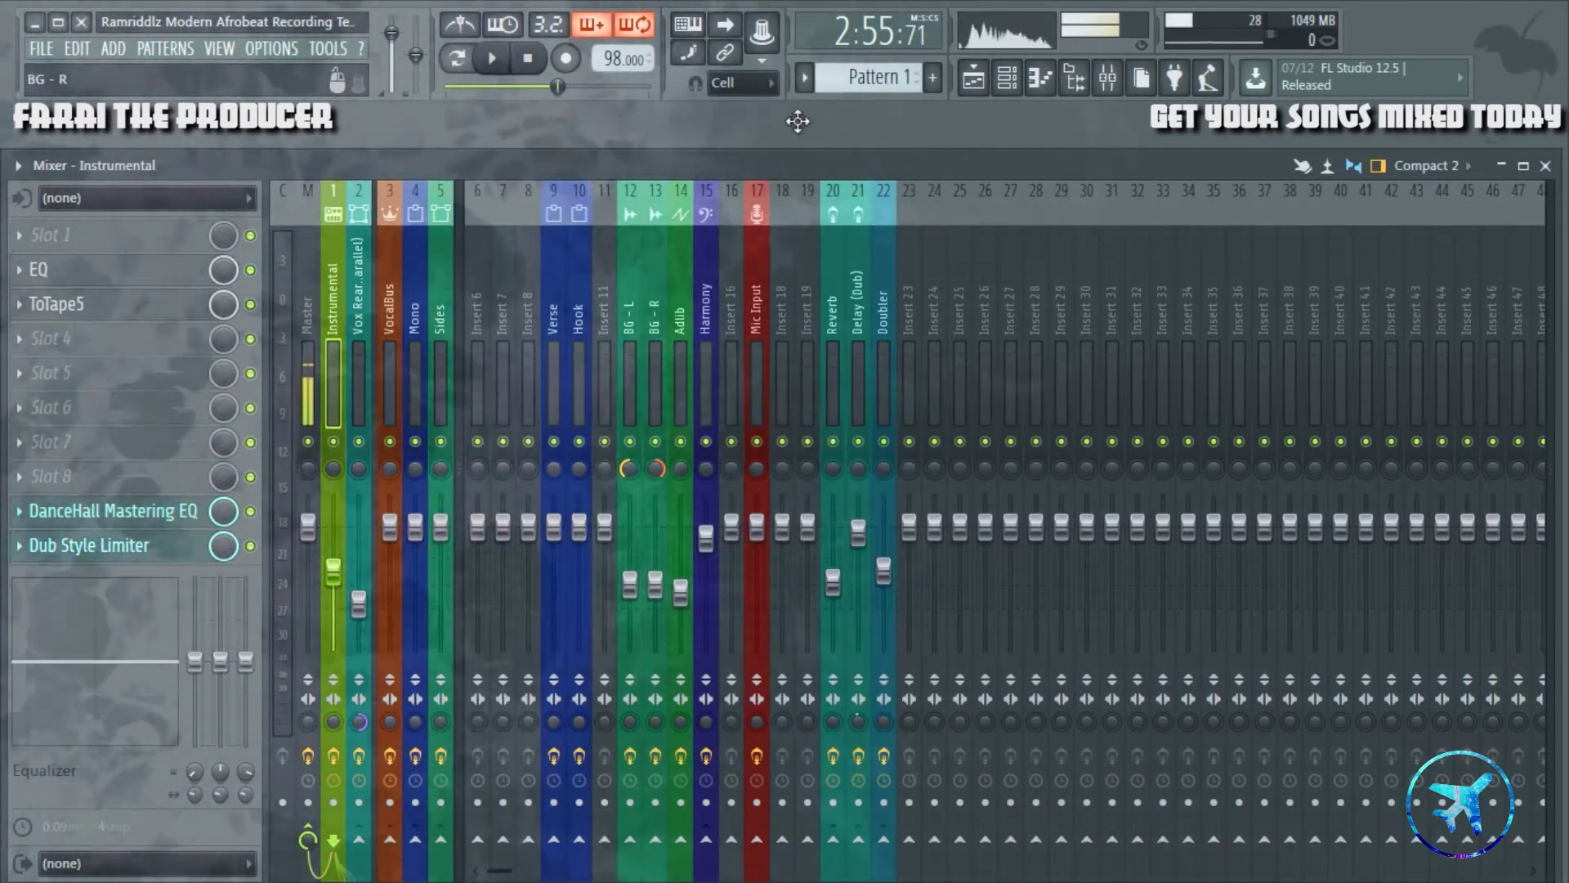
- Mute the L, R and Track 6 tracks in the playlist and play the song near bar 73
left_click(973, 78)
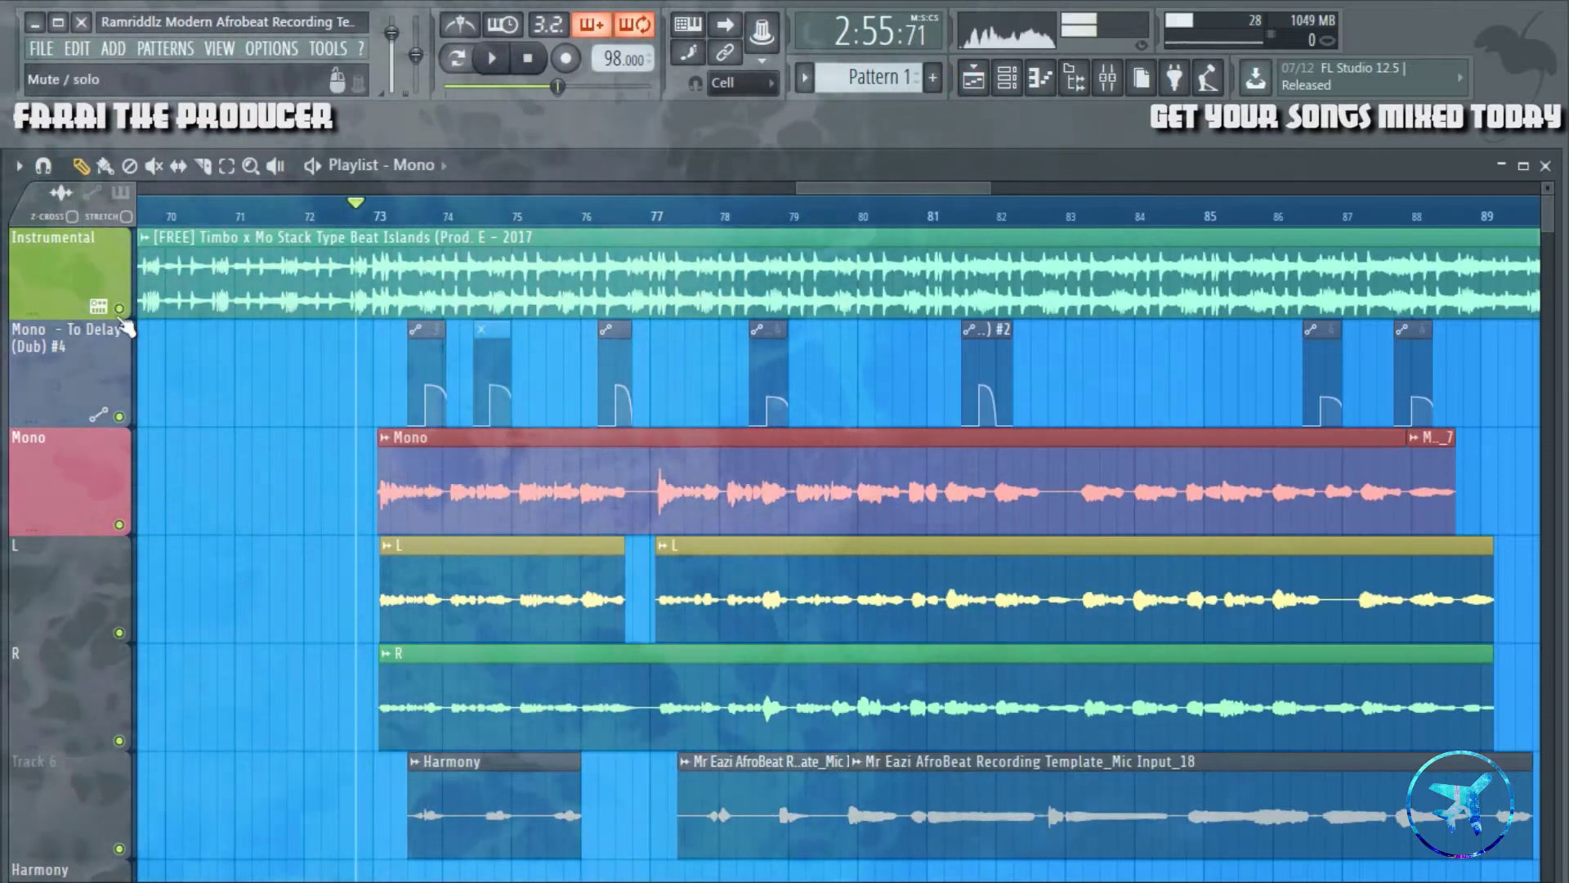
left_click(120, 634)
left_click(120, 741)
left_click(120, 849)
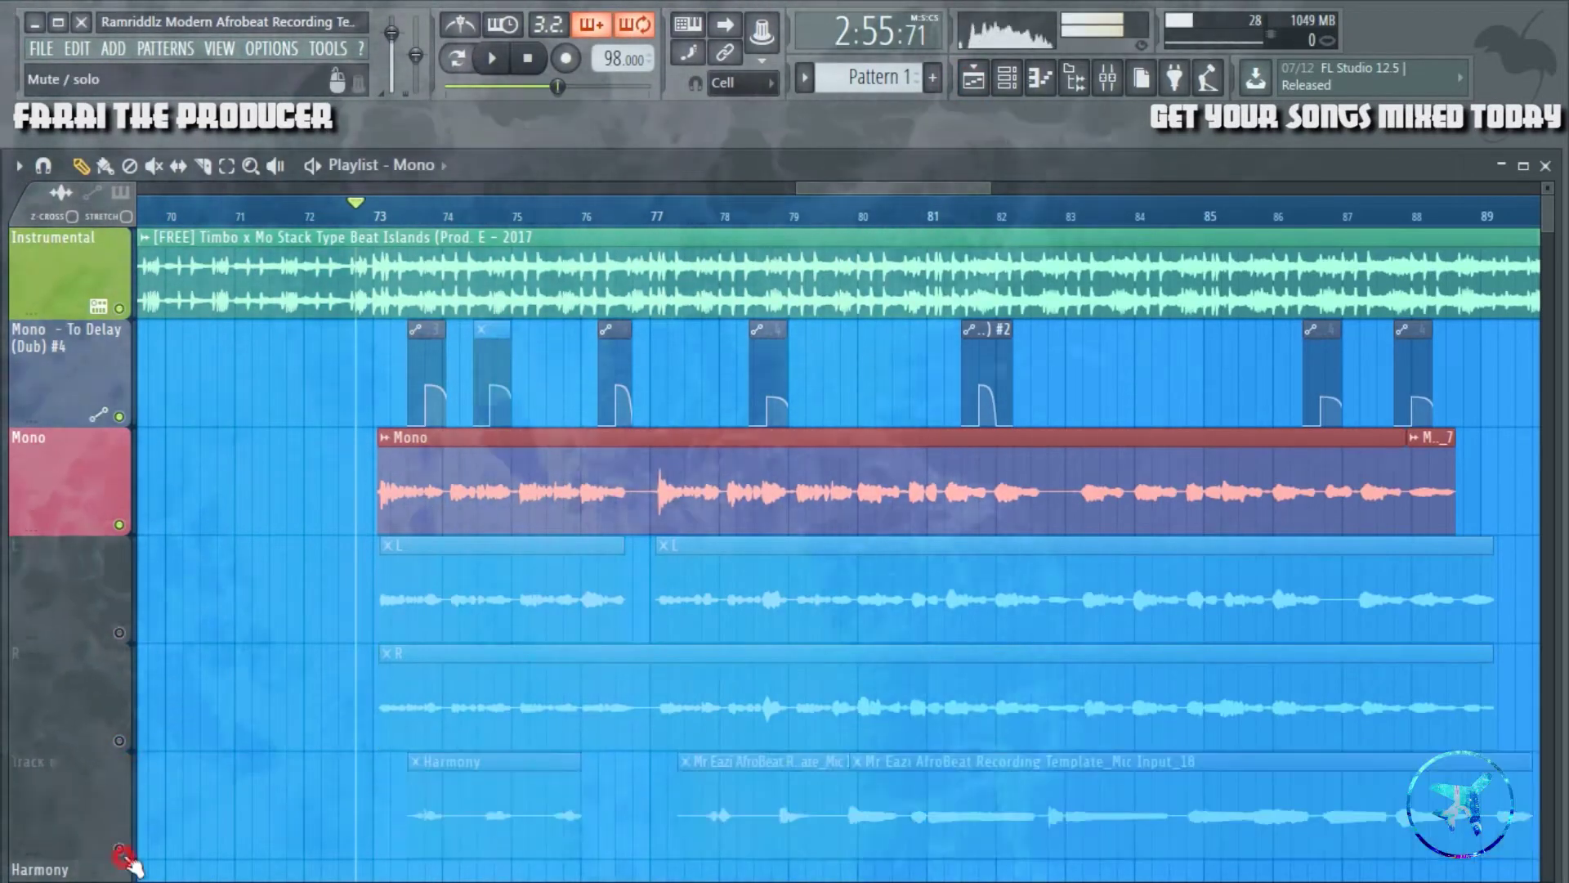
scroll(331, 222, "up", 5)
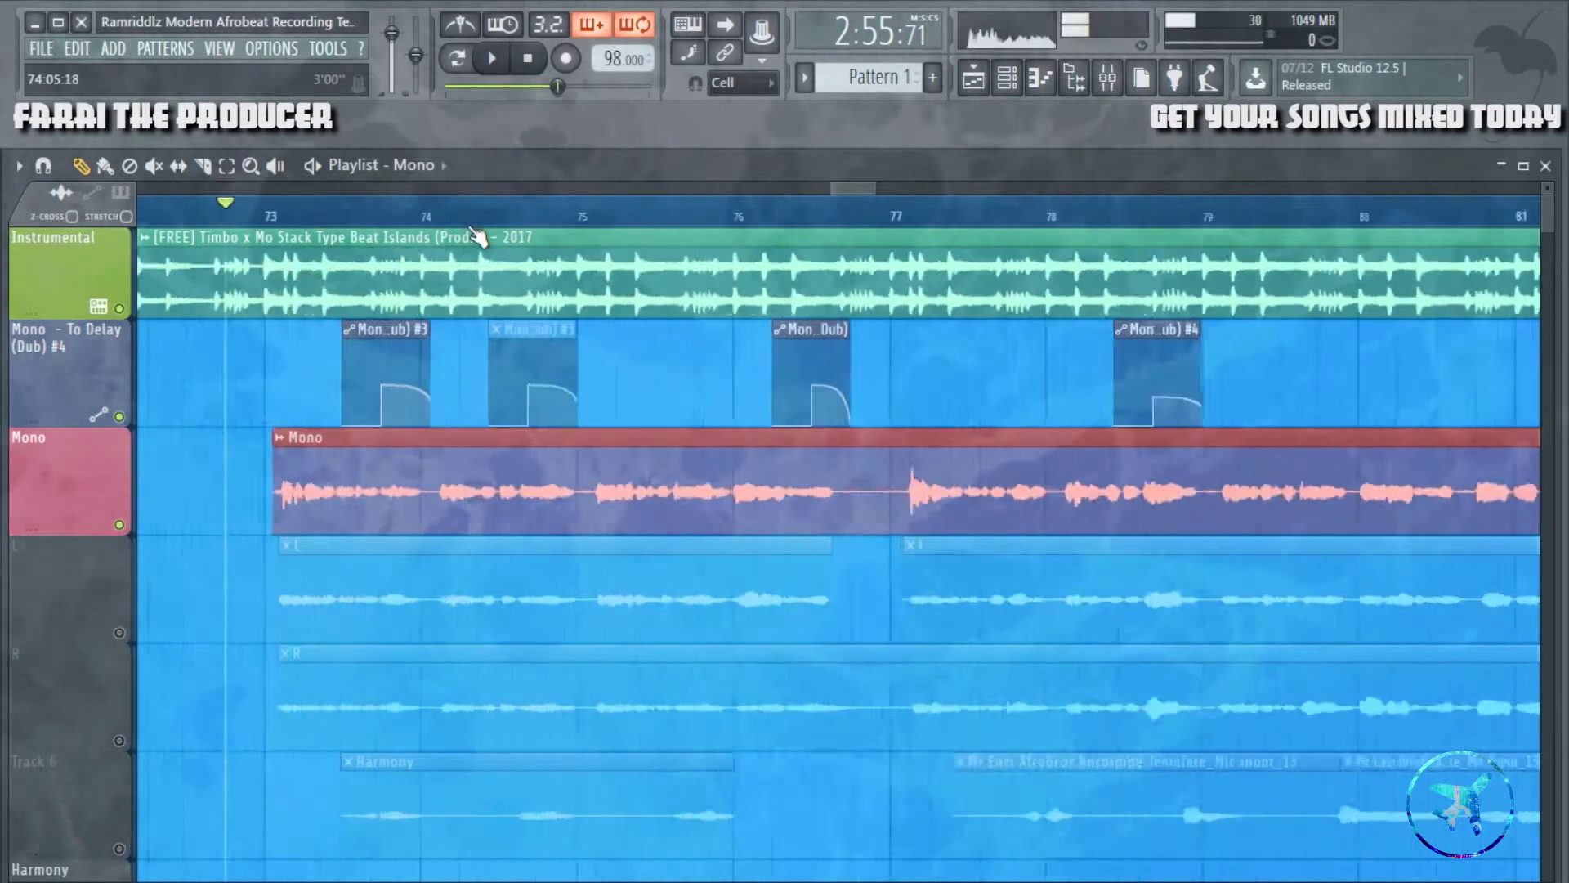
key("space")
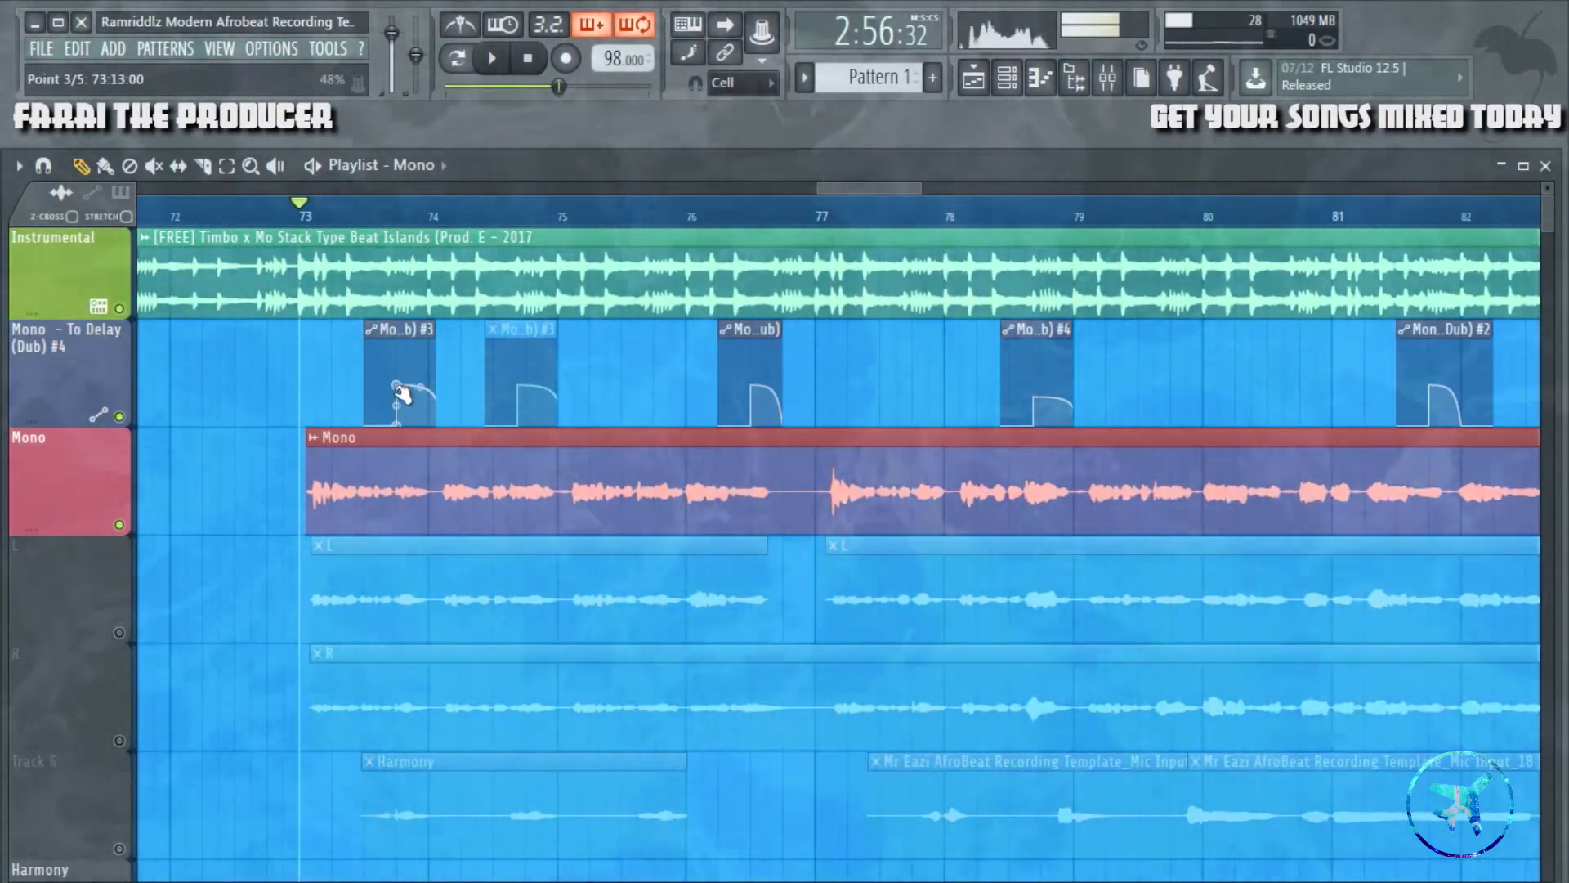
- Review the Mono mixer track's effects and open Fruity delay 2 on the Delay (Dub) track
left_click(1107, 77)
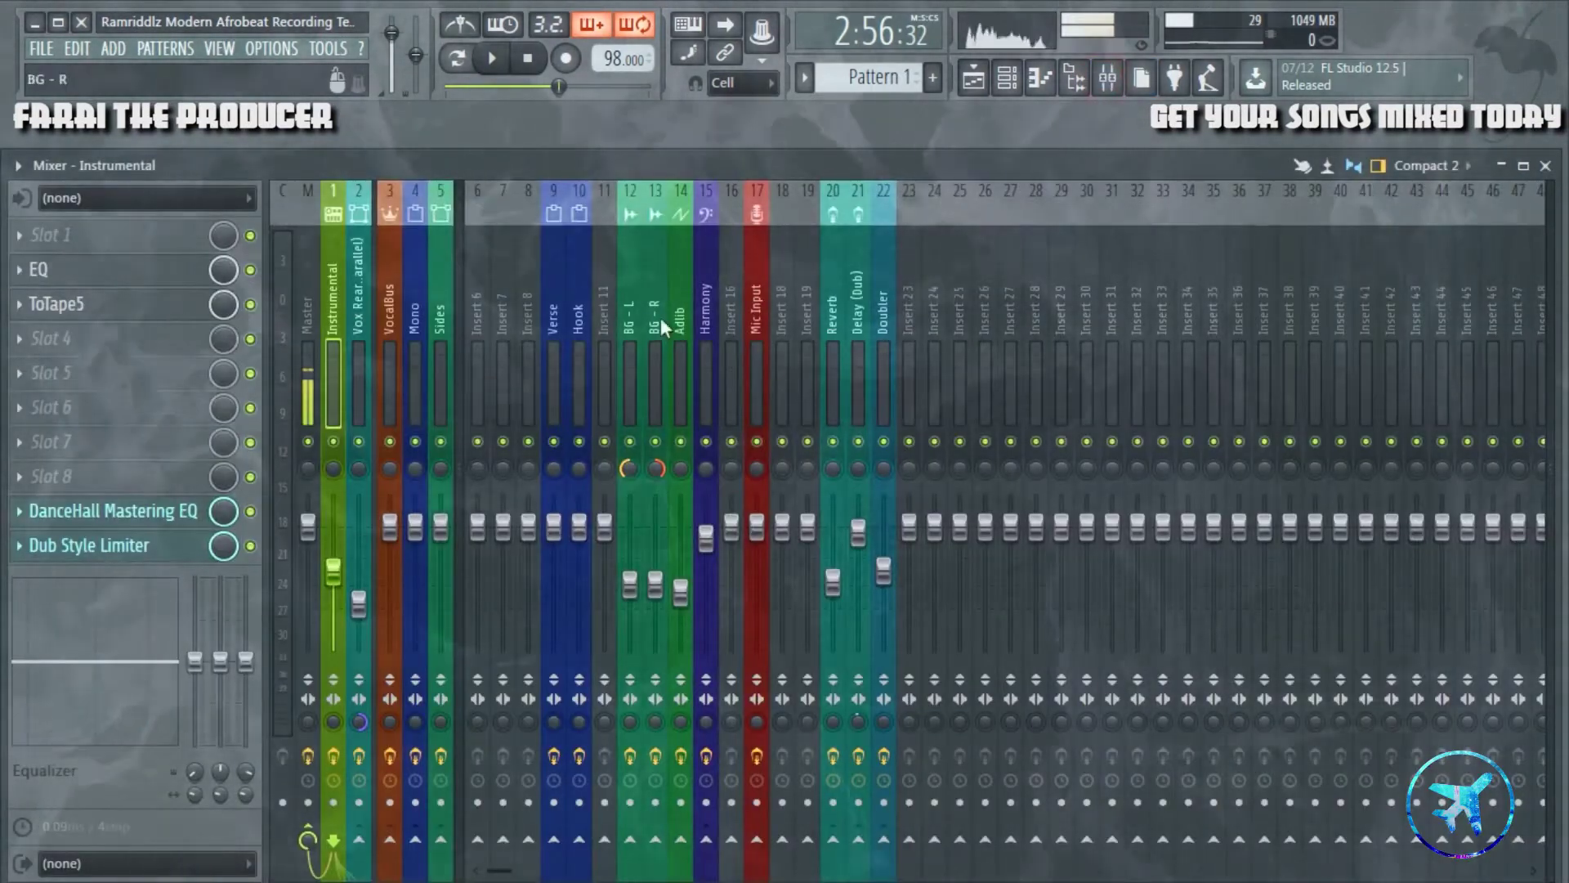
left_click(417, 308)
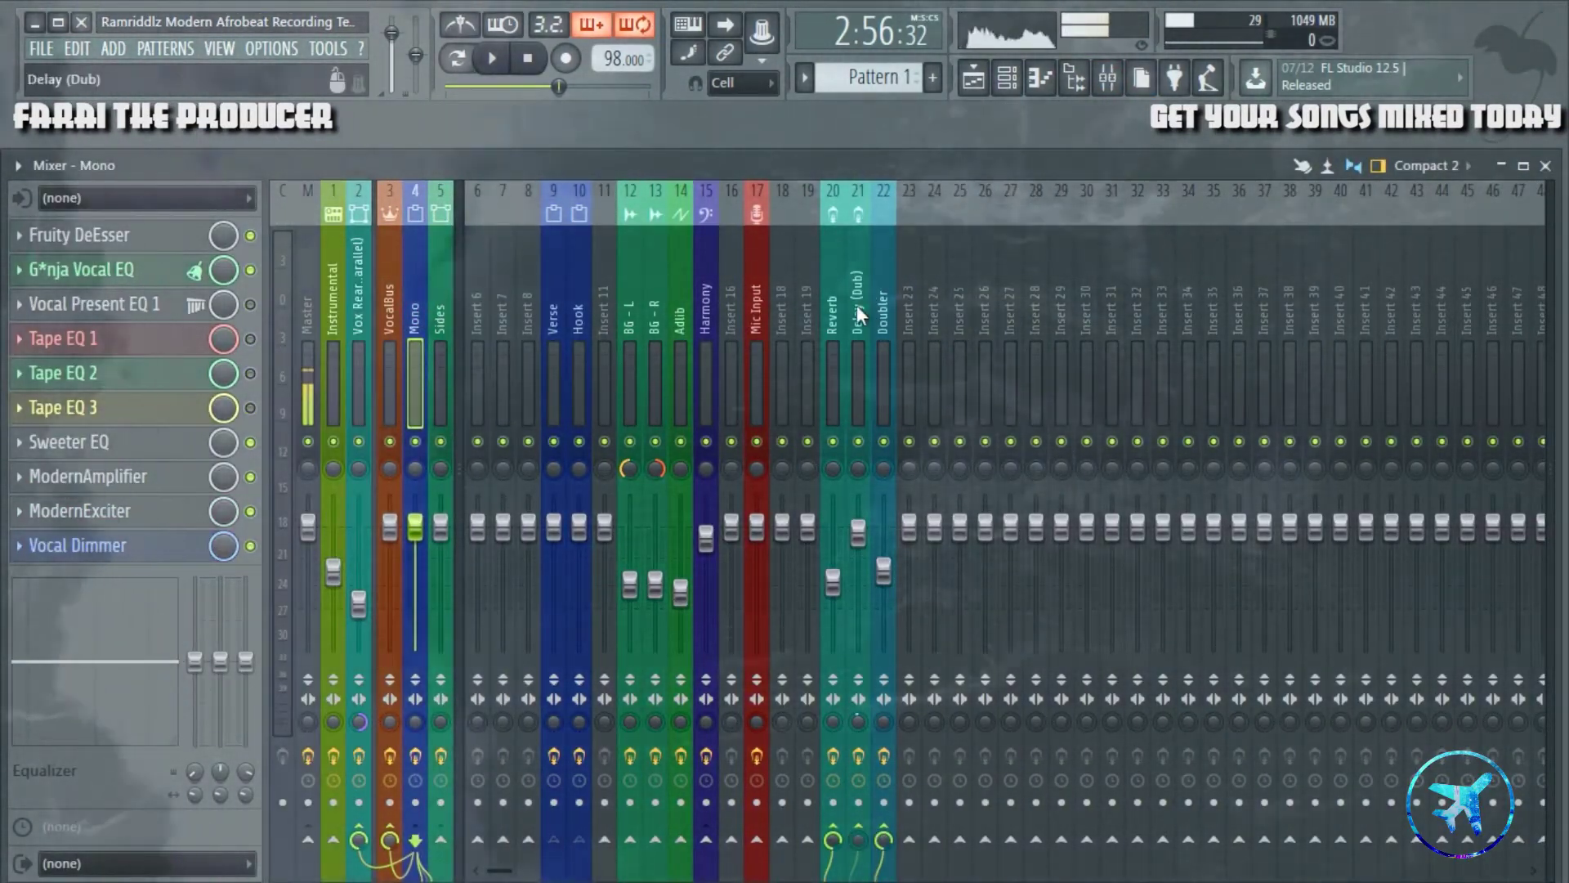
left_click(856, 310)
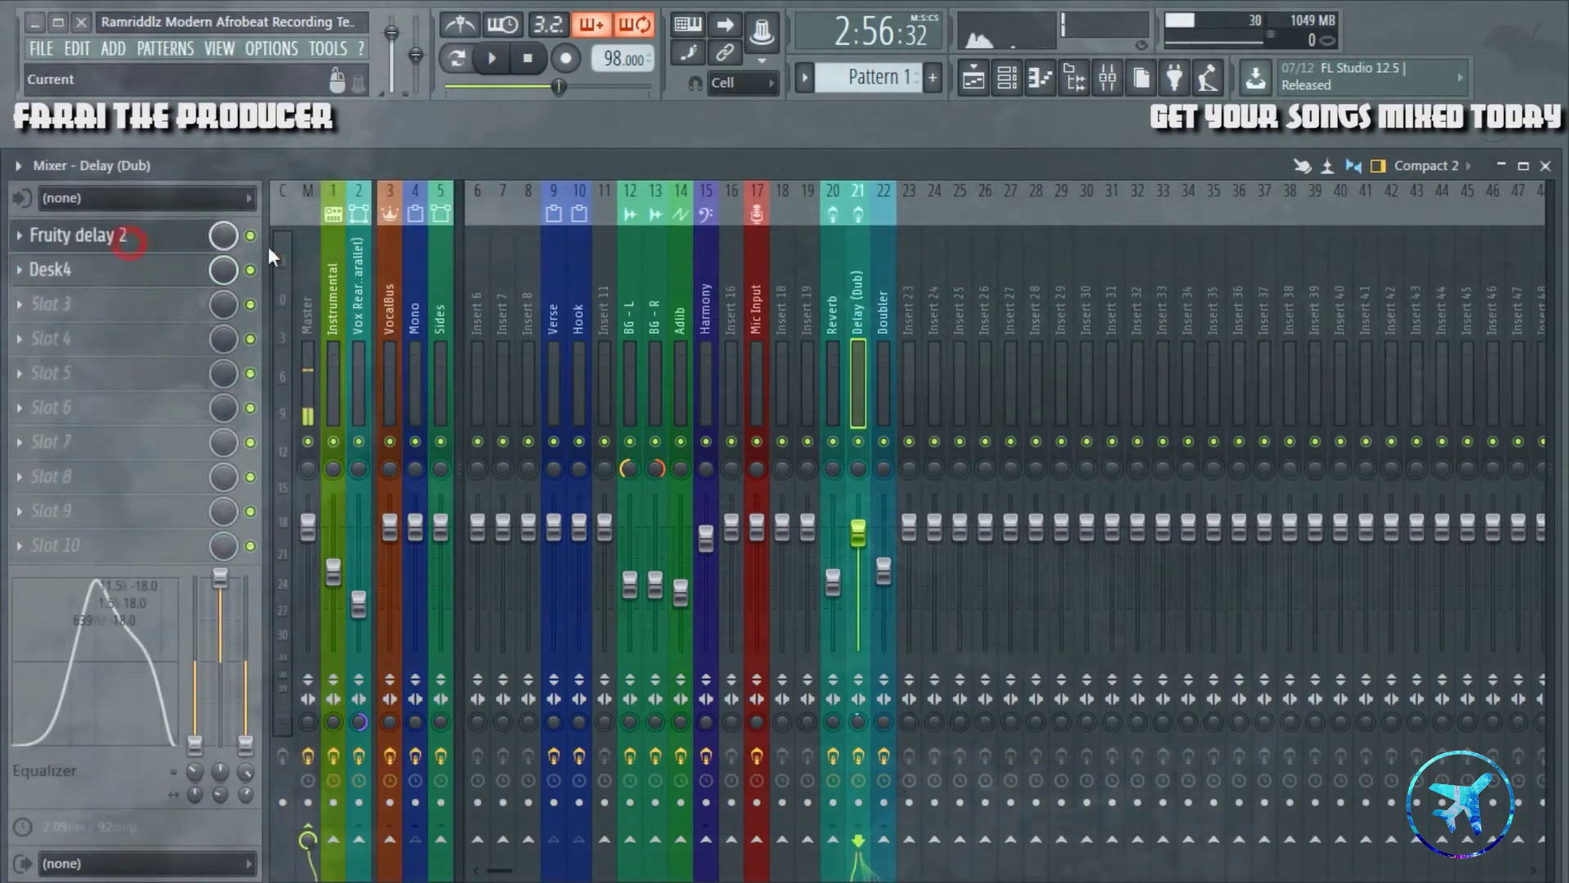
left_click(77, 235)
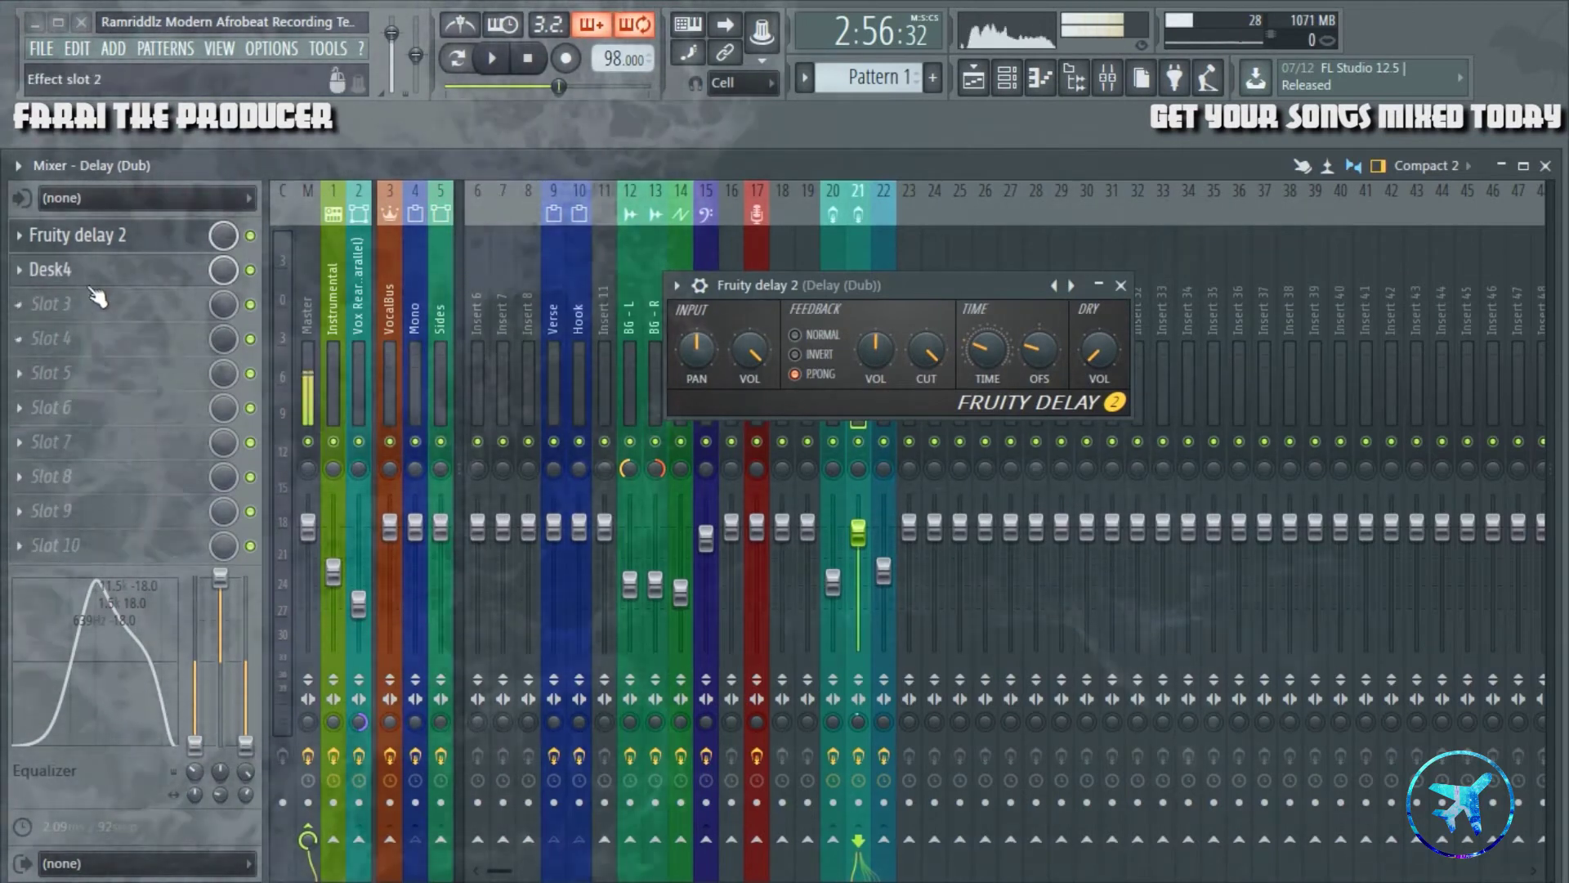
- Examine the Desk4 settings and plugin details on the Delay (Dub) track and close both delay-track plugin windows
left_click(77, 270)
left_click_drag(677, 472, 1010, 428)
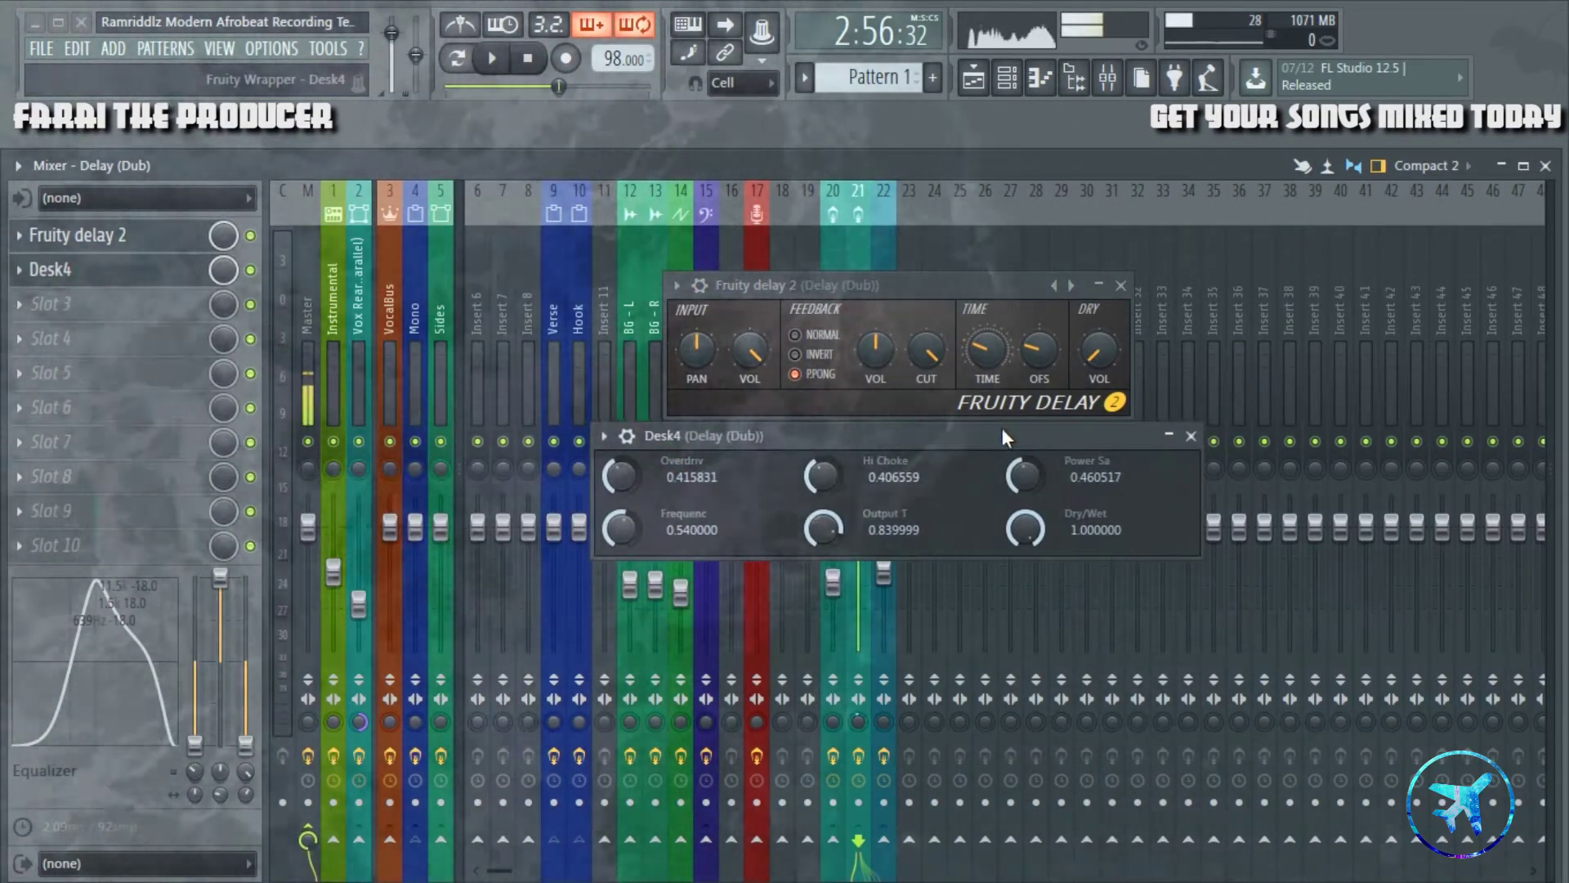
left_click(627, 435)
left_click(675, 474)
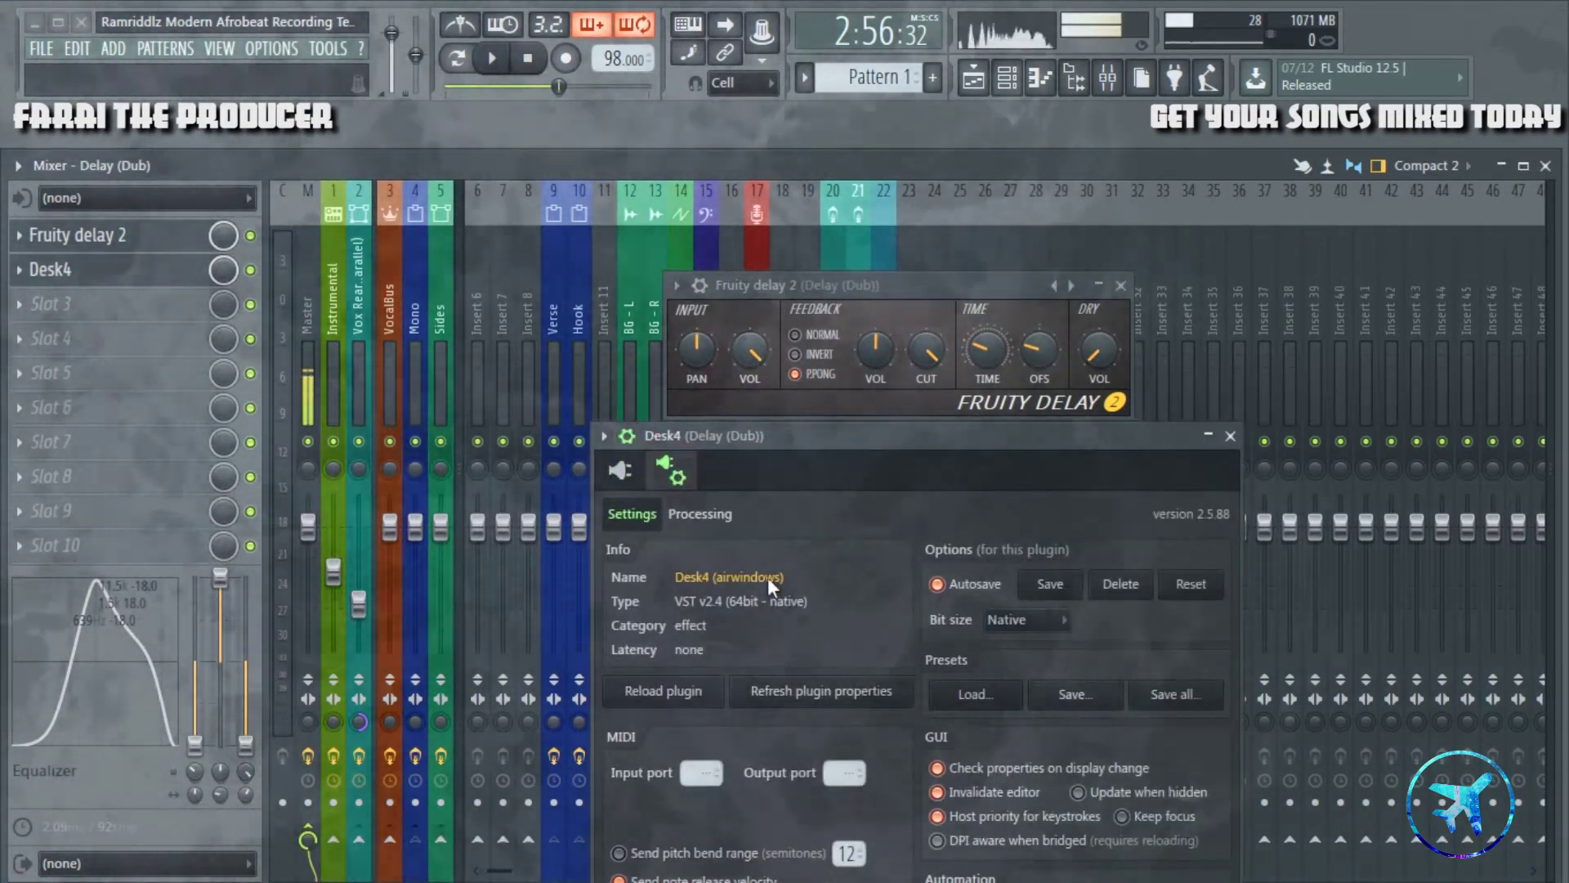
left_click(619, 472)
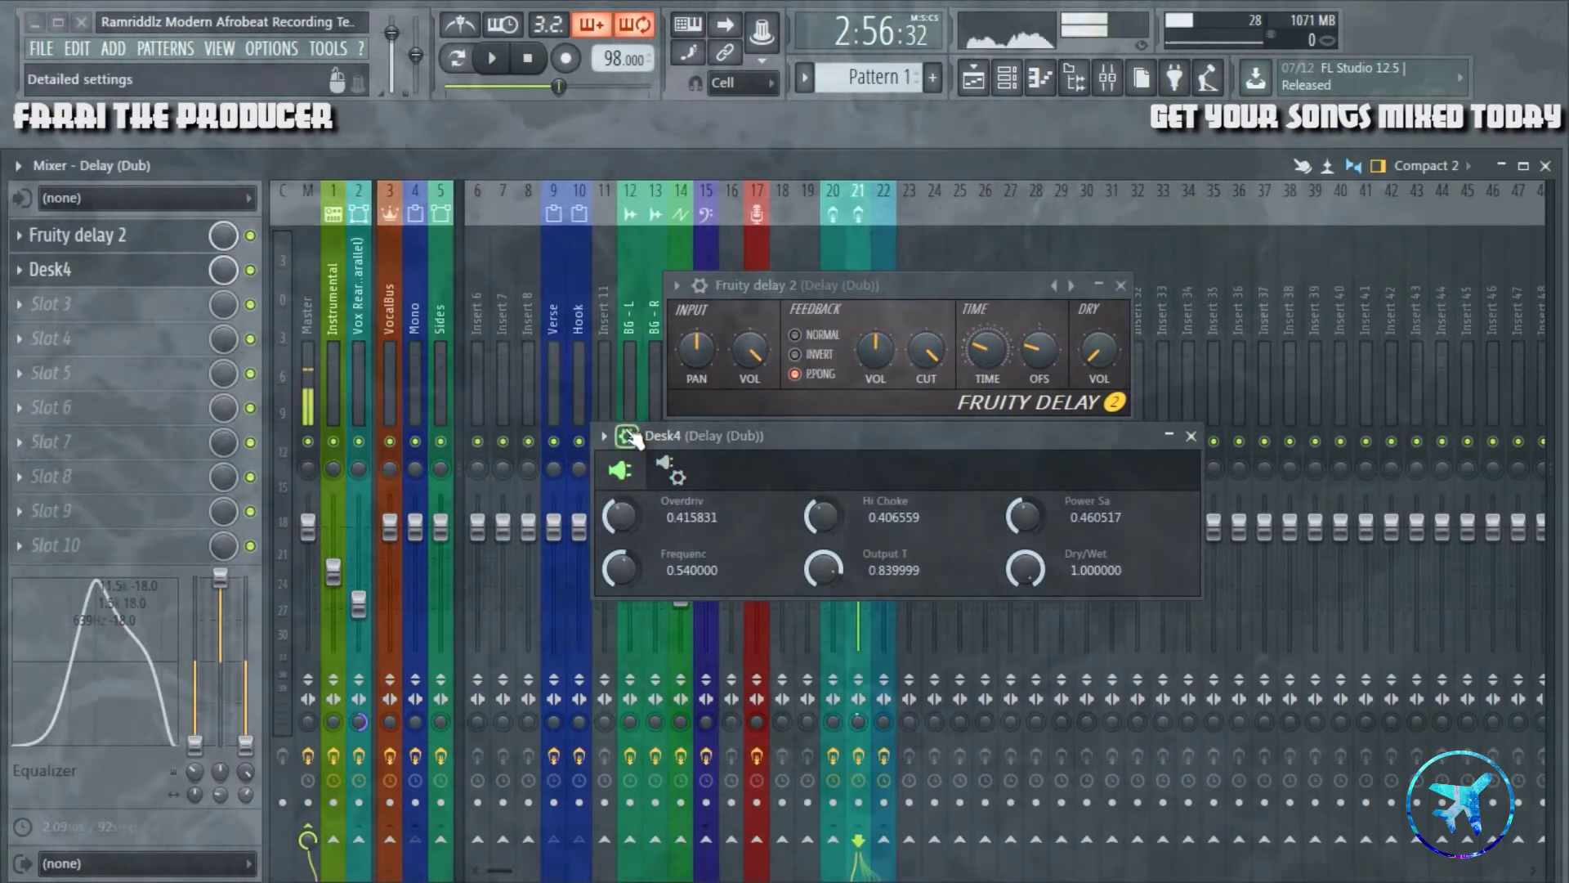
left_click(627, 436)
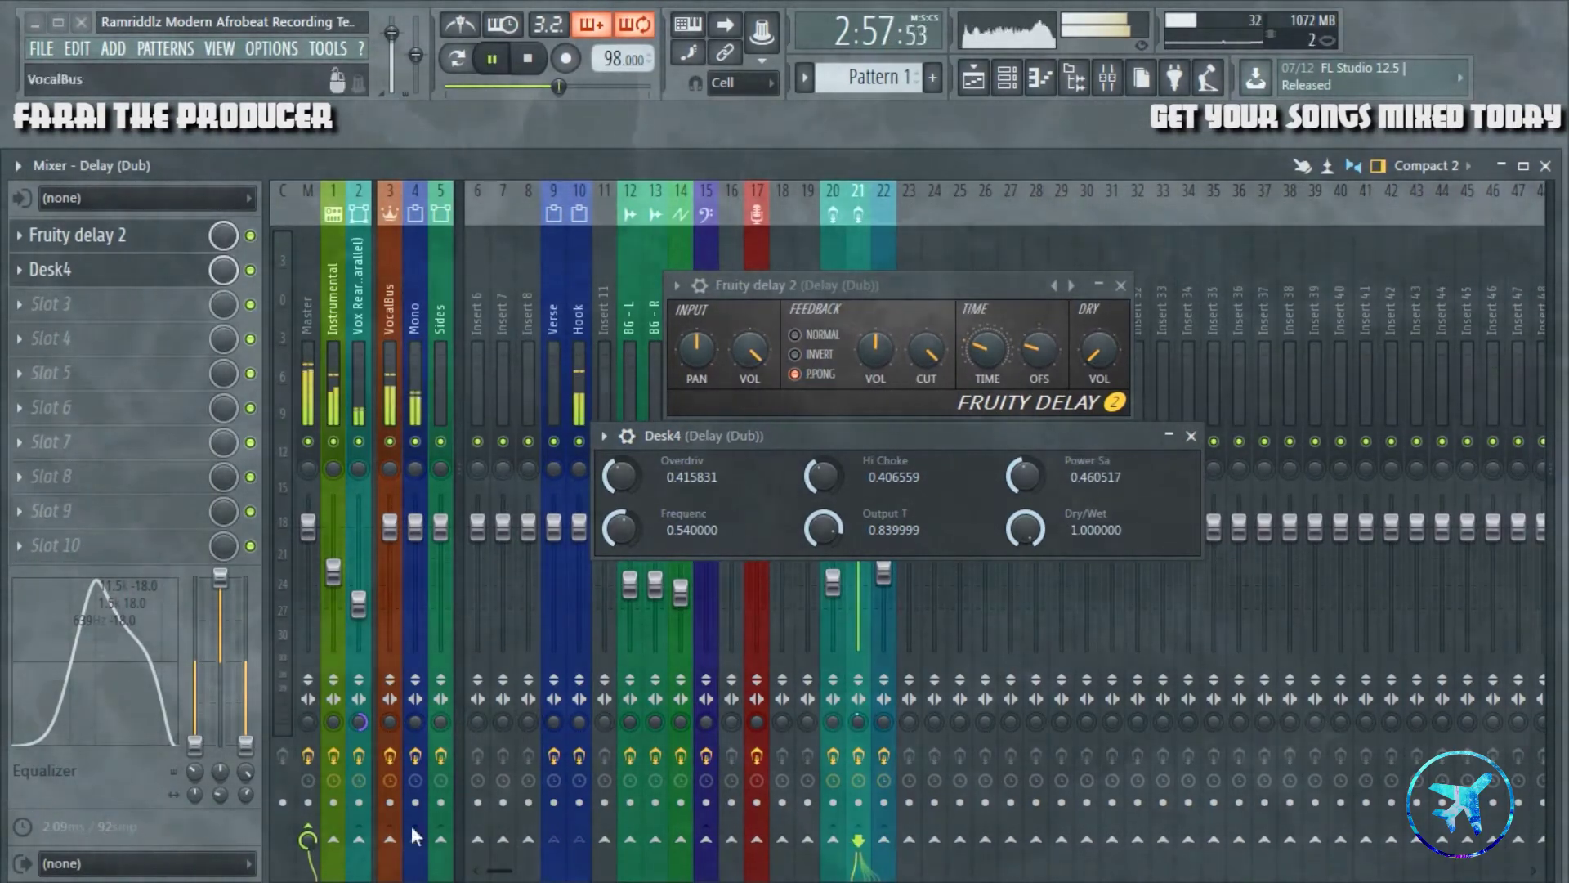
left_click(1100, 286)
left_click(1191, 435)
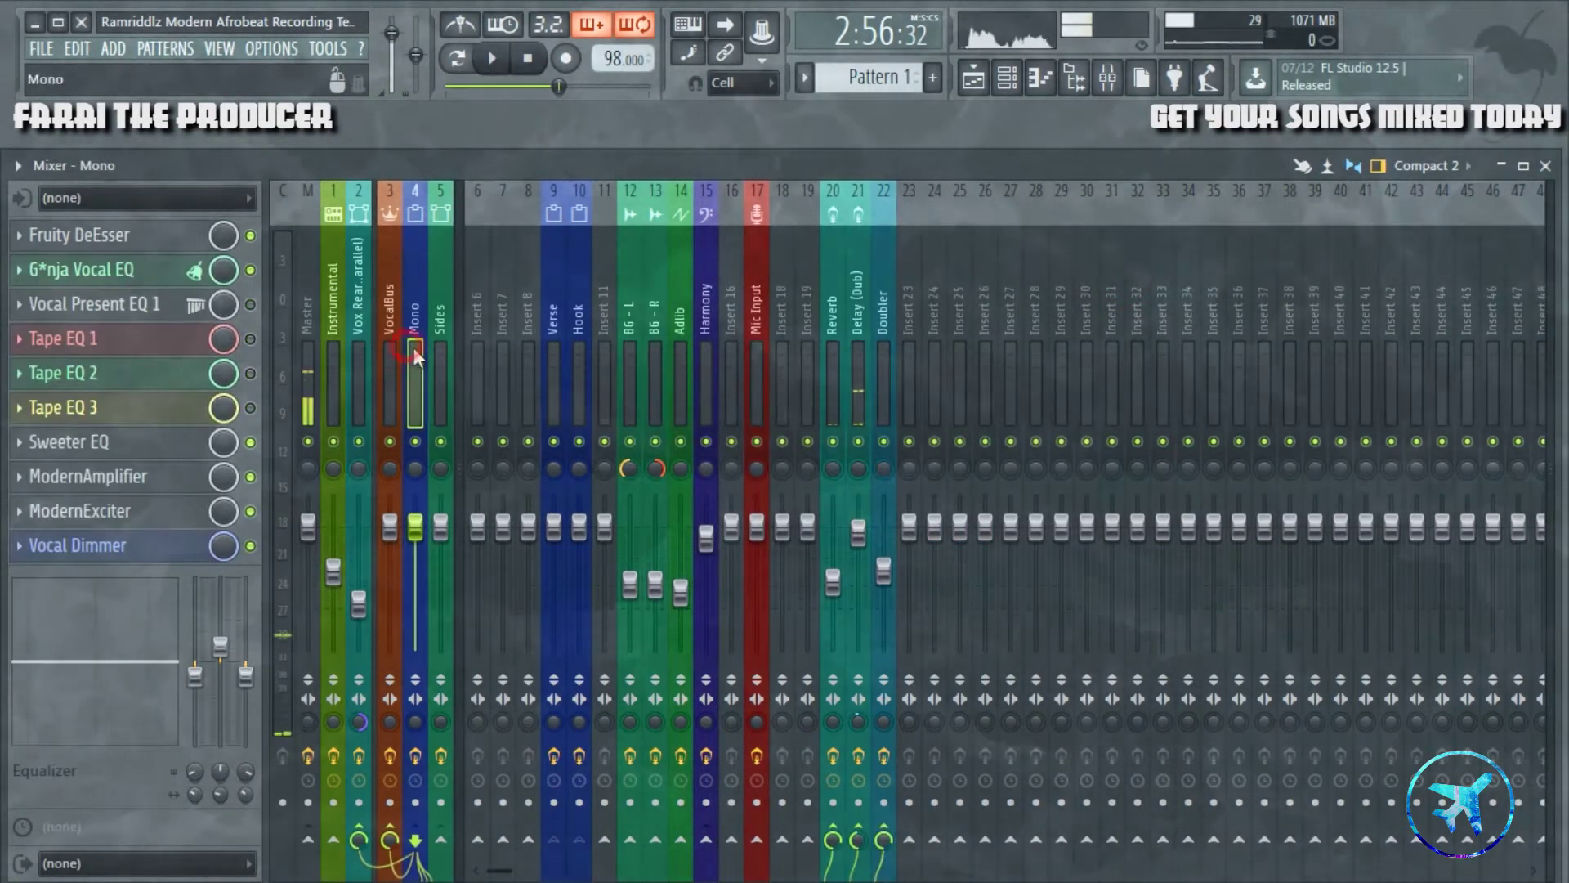
- Play the song from bar 73 to audition the Mono vocal's send to Delay (Dub), with the Delay (Dub) track selected
left_click(860, 837)
key("space")
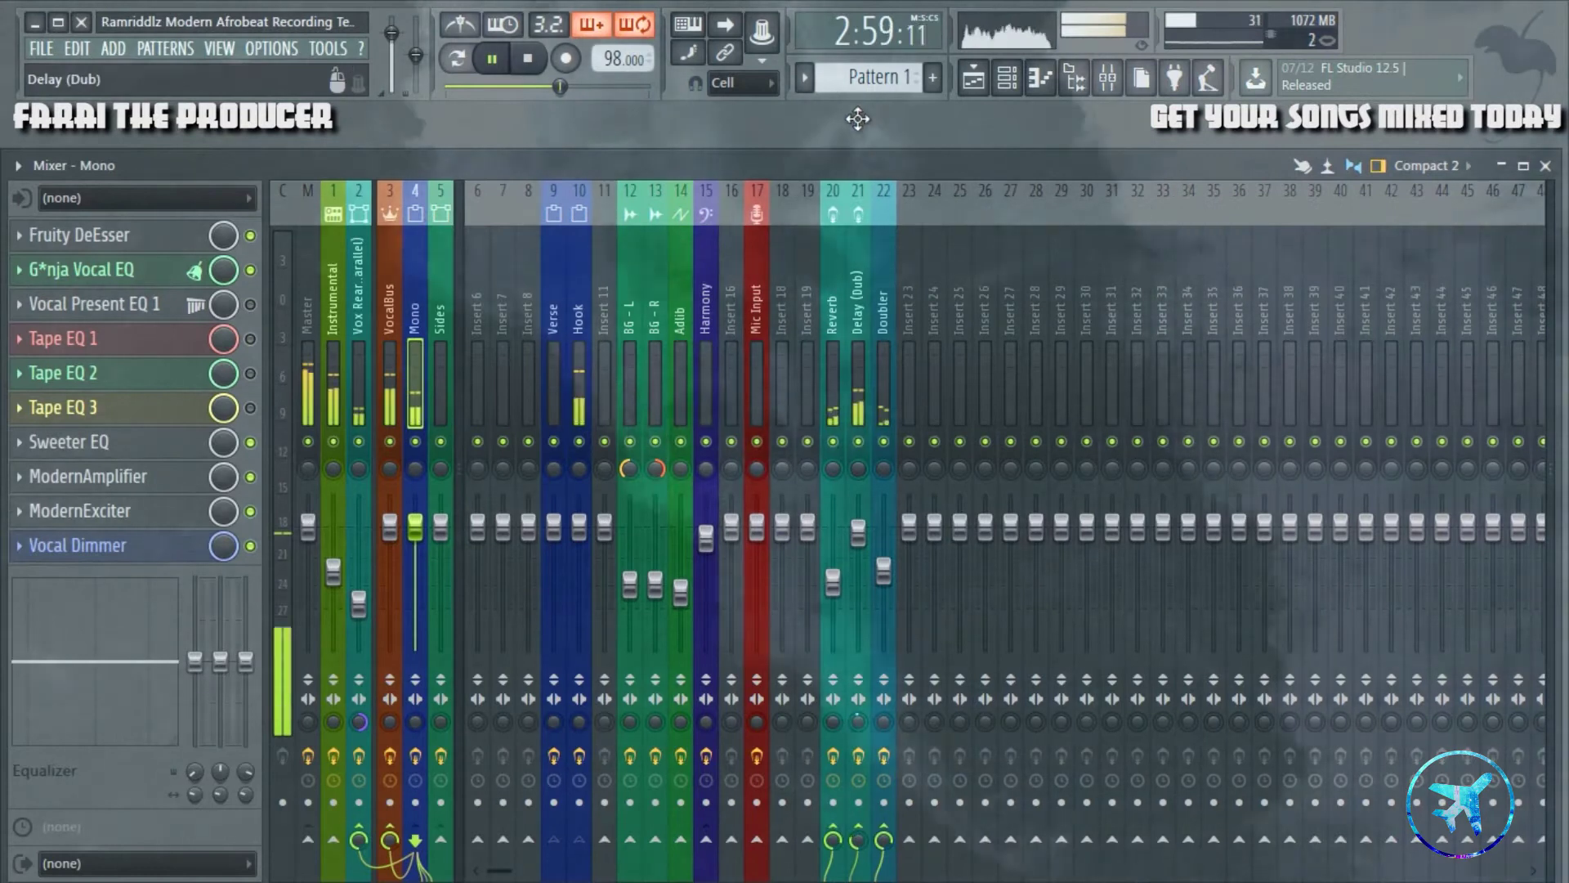
left_click(858, 286)
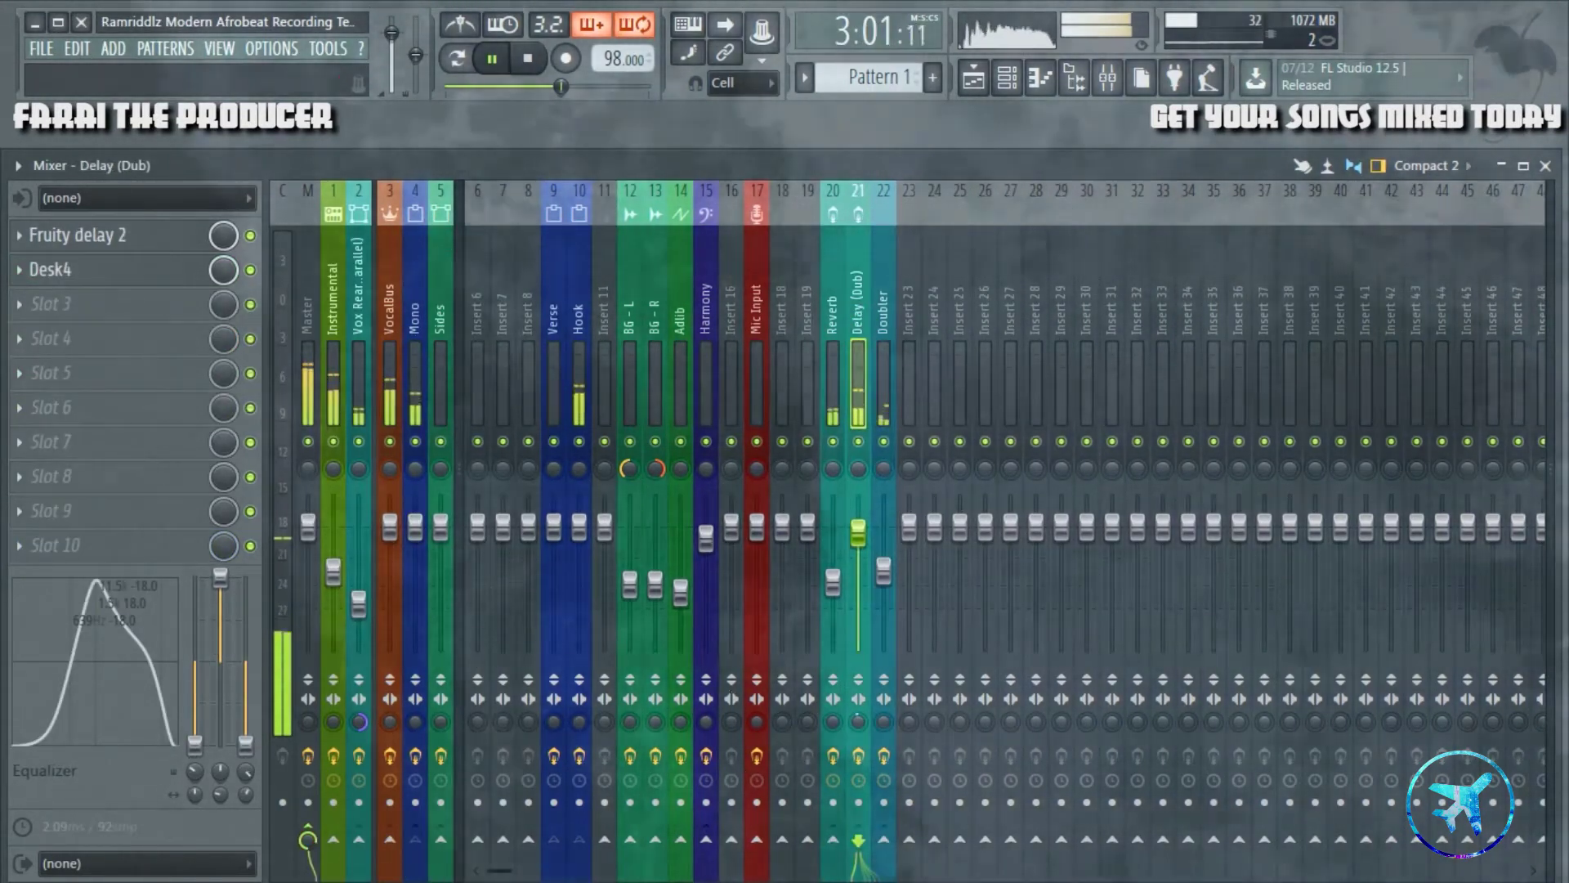
key("space")
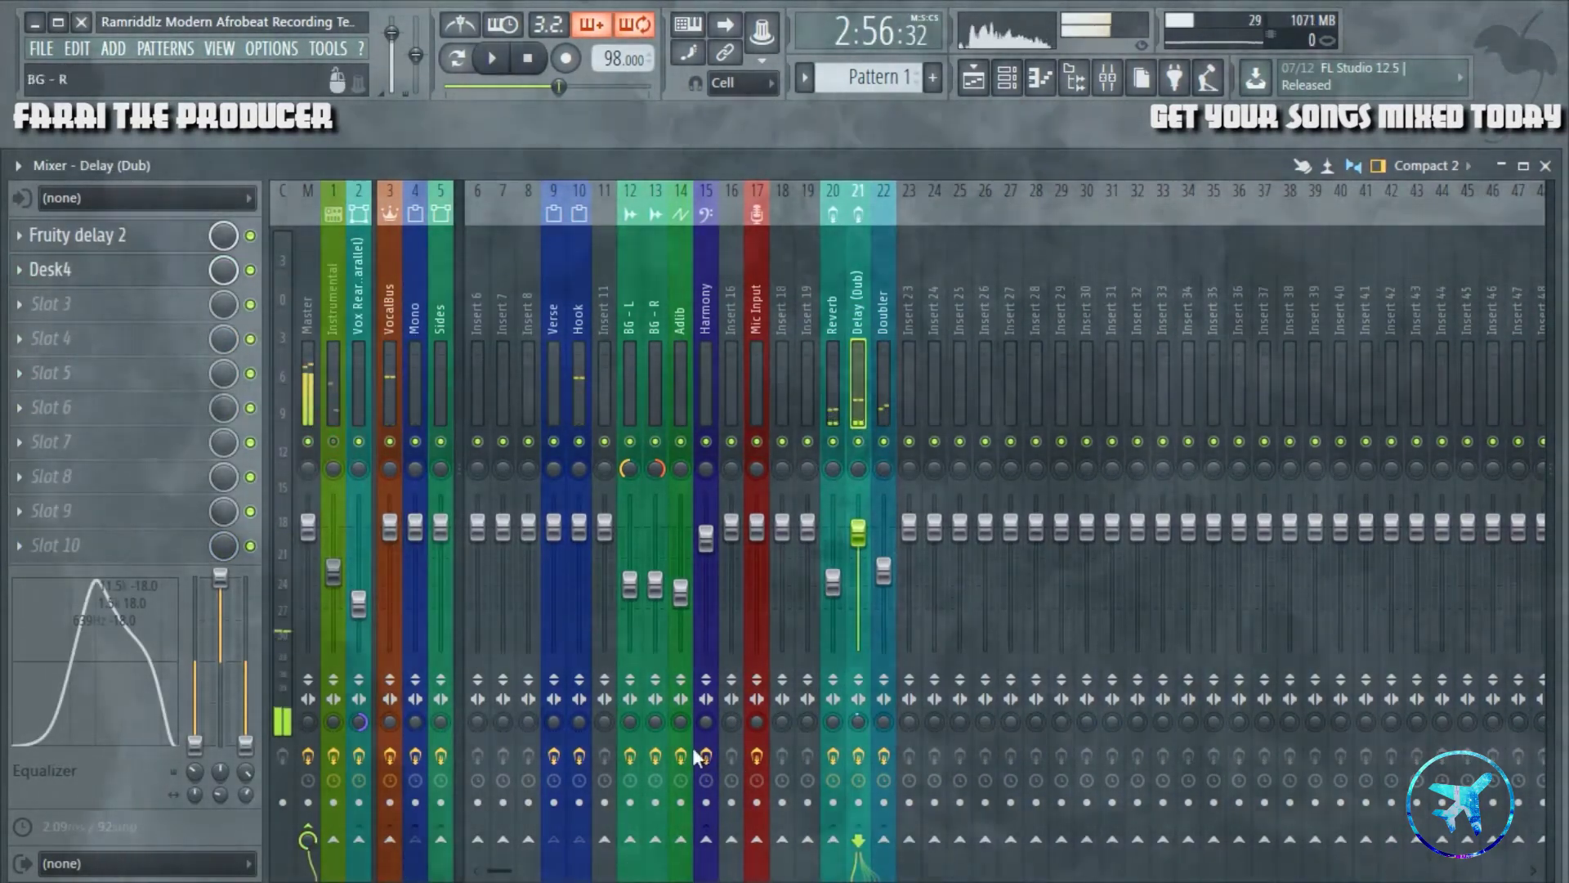
key("space")
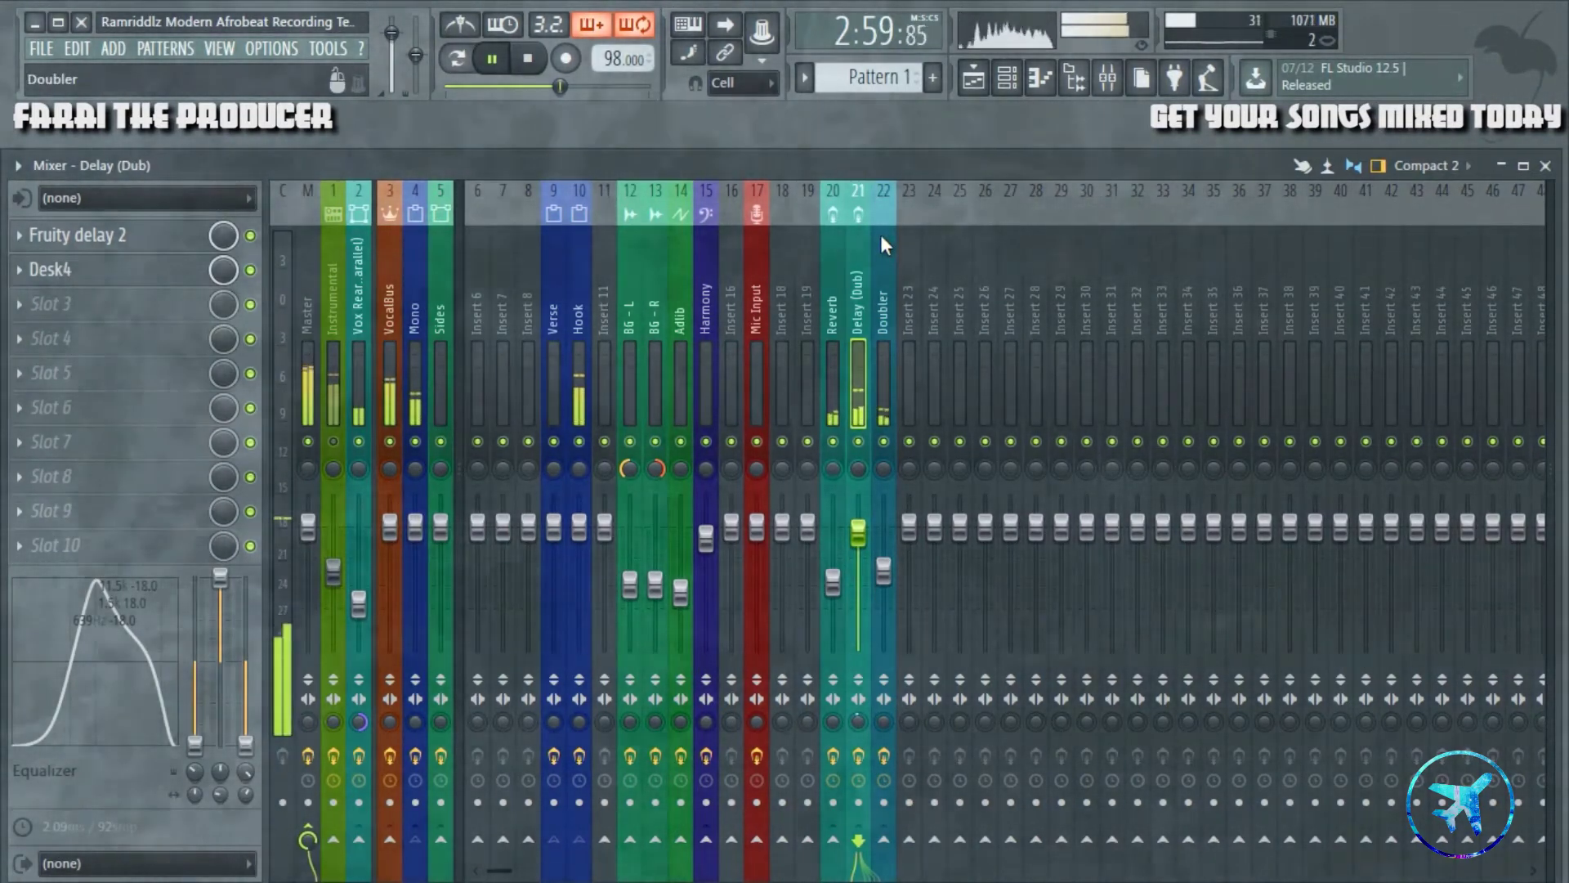
key("space")
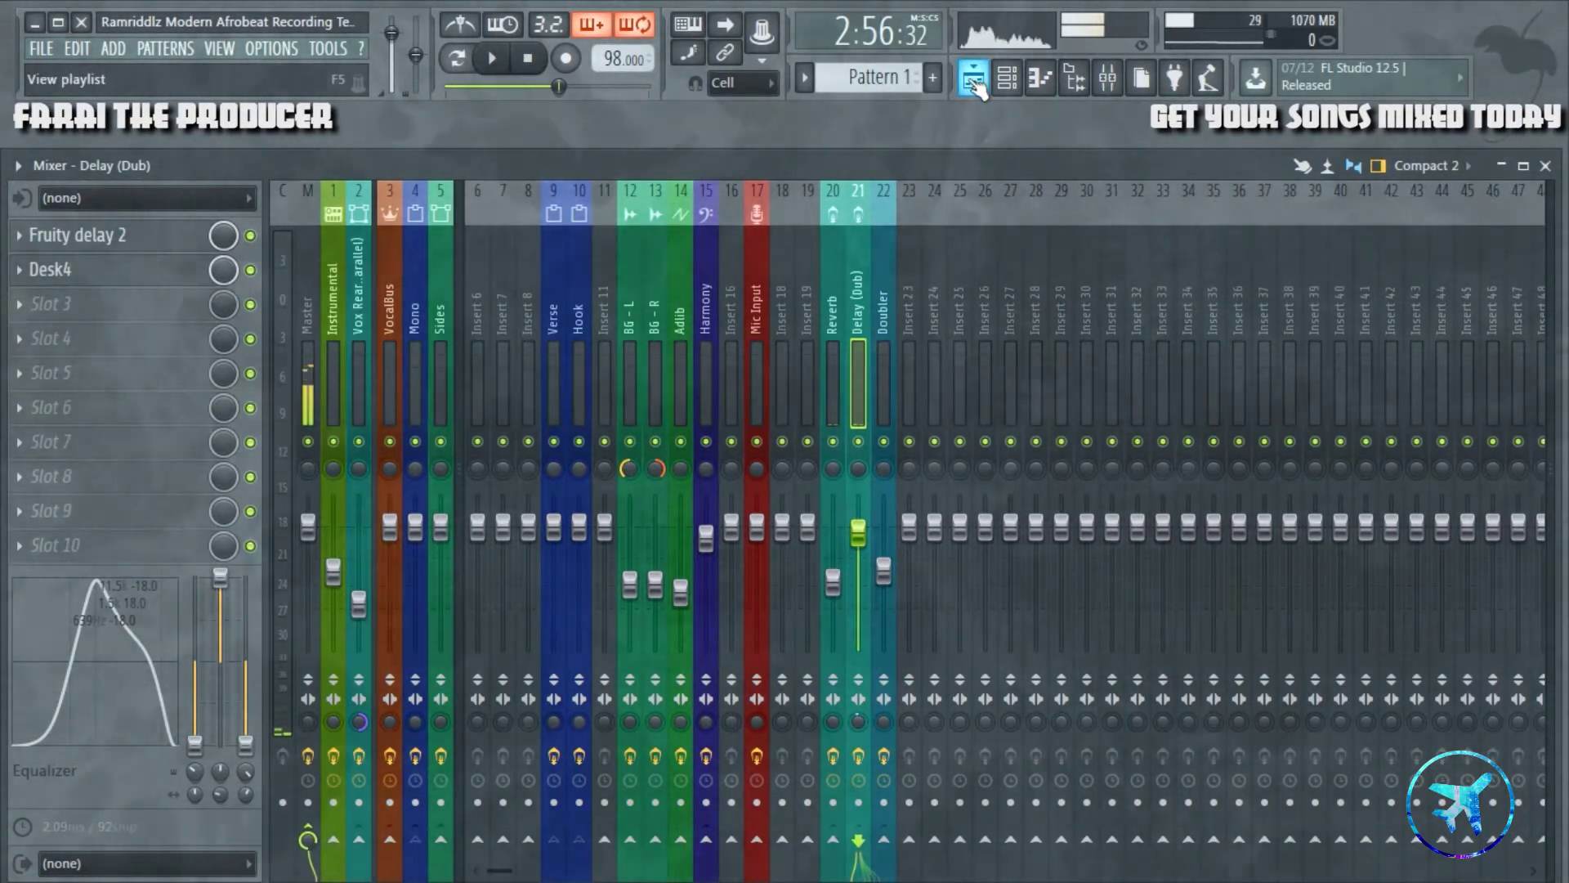
- Examine the Mono - To Delay (Dub) automation clips above the Mono vocal in the playlist, from bar 73 to bar 89
left_click(974, 79)
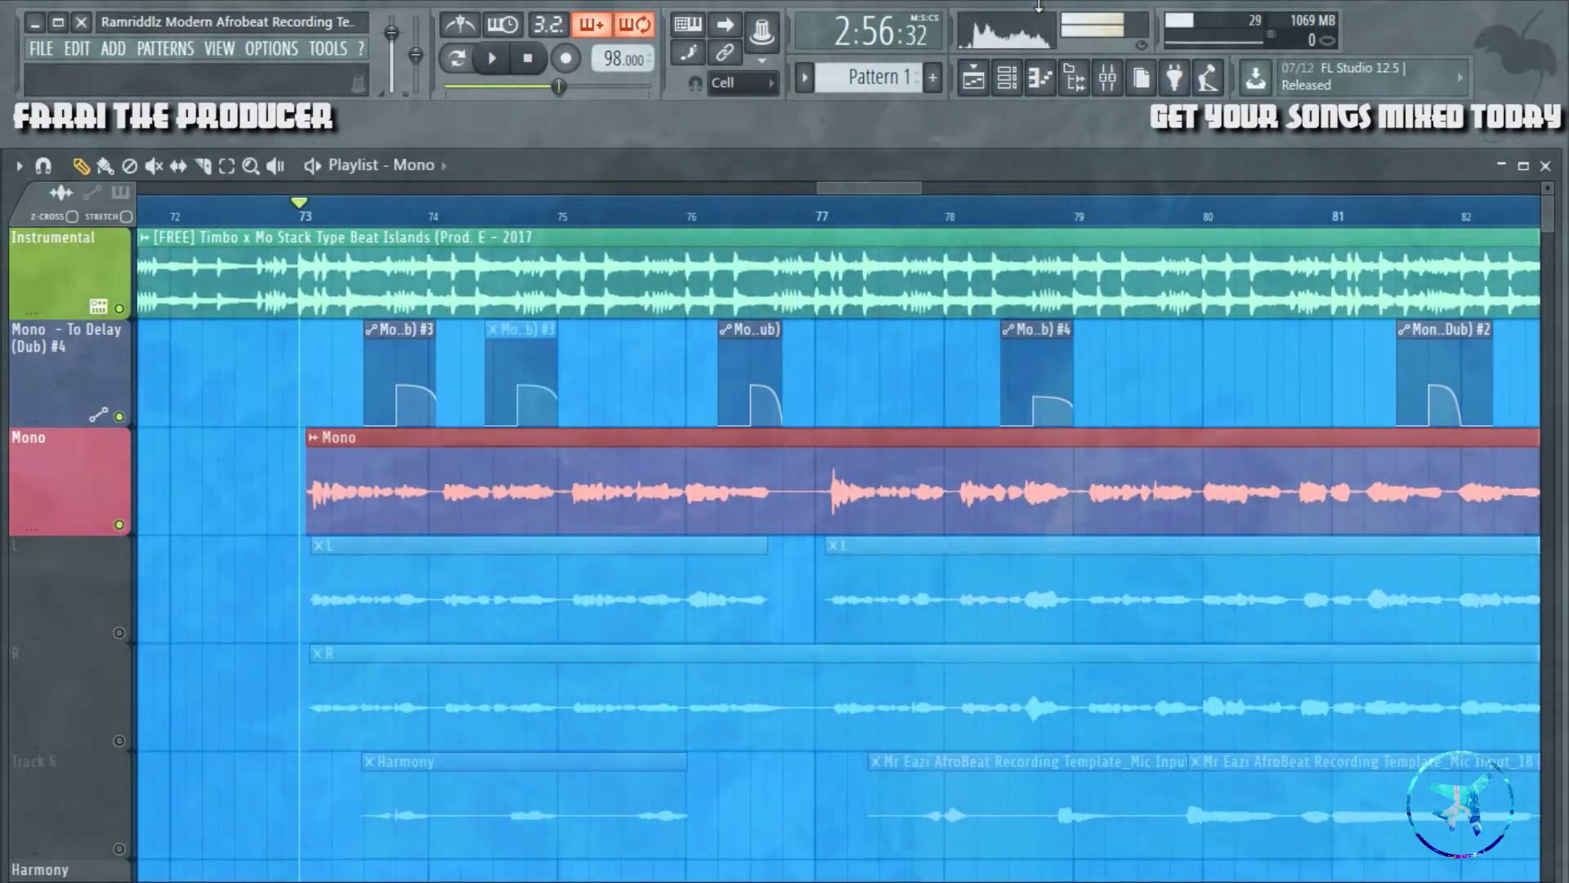
scroll(917, 236, "up", 2)
scroll(917, 235, "down", 2)
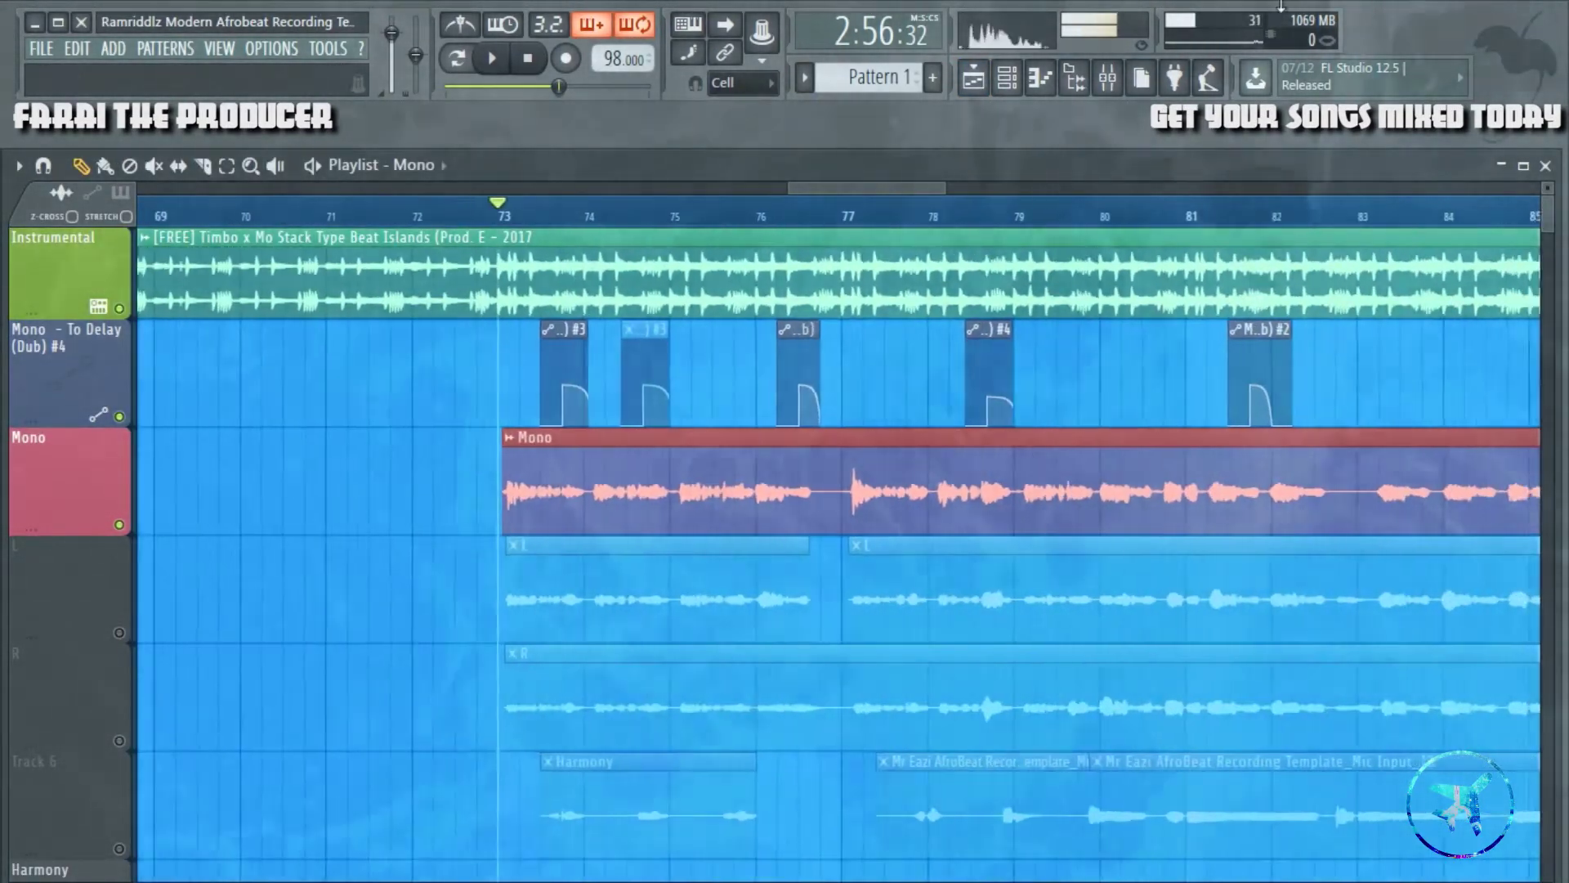
scroll(912, 188, "right", 2)
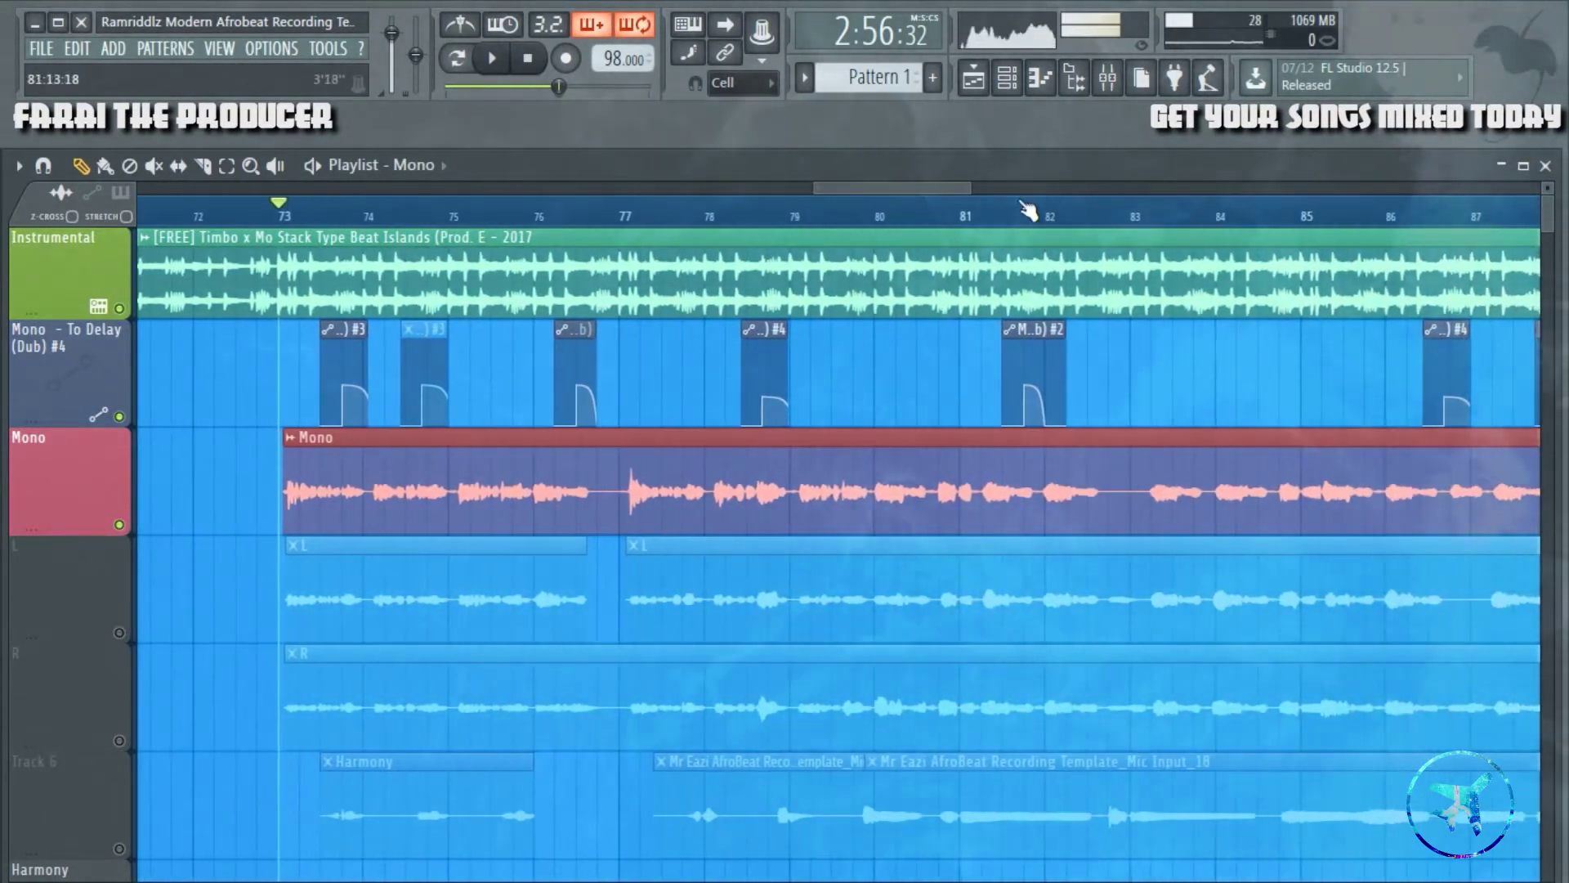
scroll(930, 196, "down", 4)
scroll(977, 235, "down", 3)
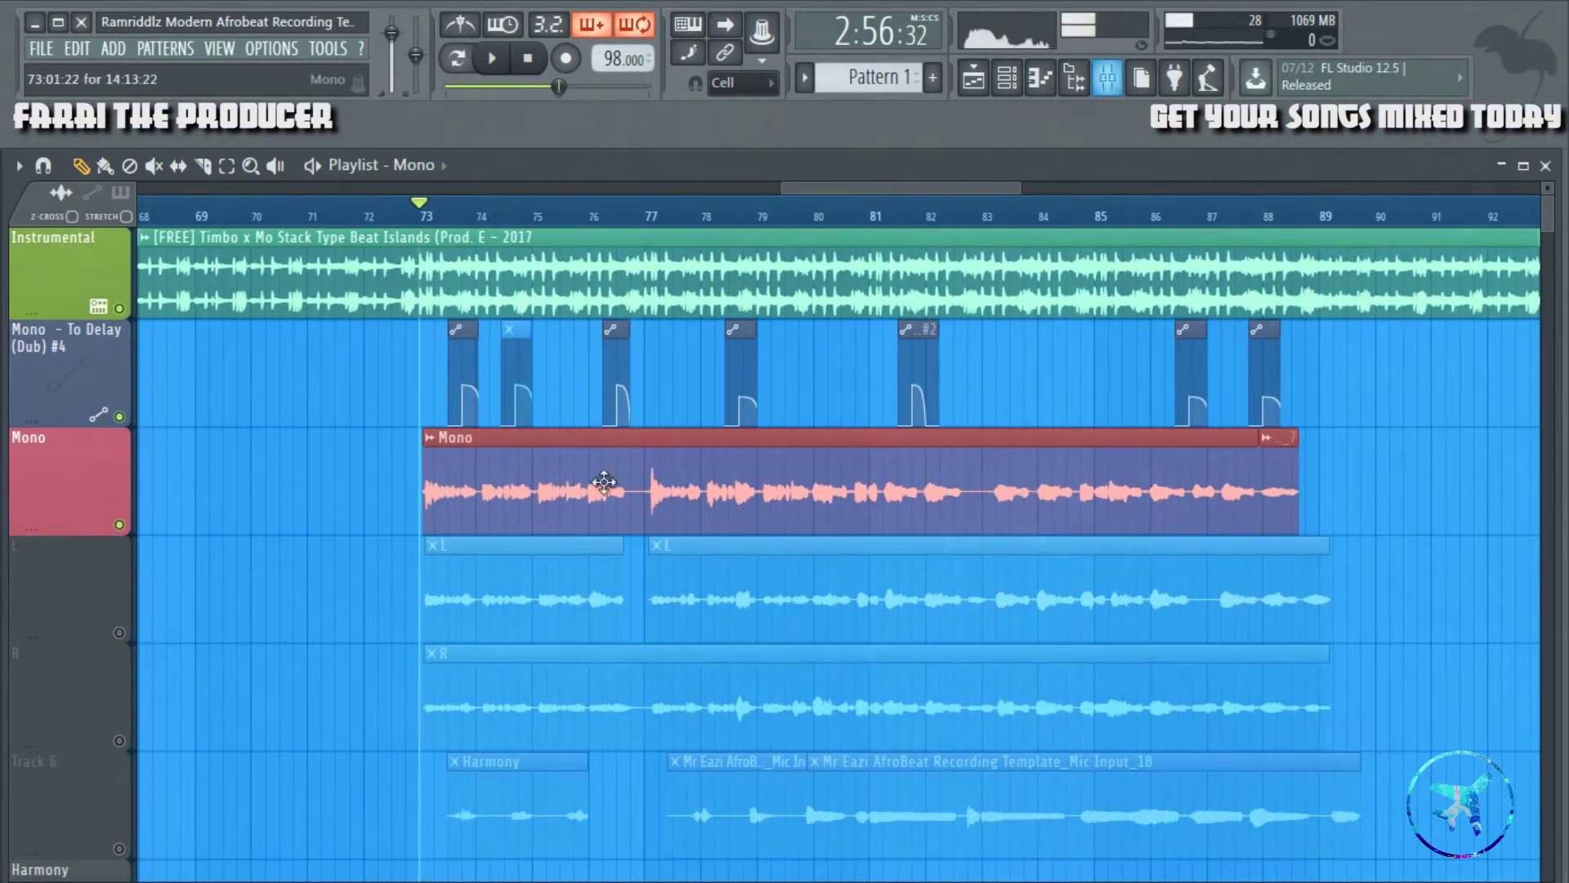
- Examine Fruity DeEsser on the Mono mixer track while the song plays, and close the plugin
left_click(1107, 76)
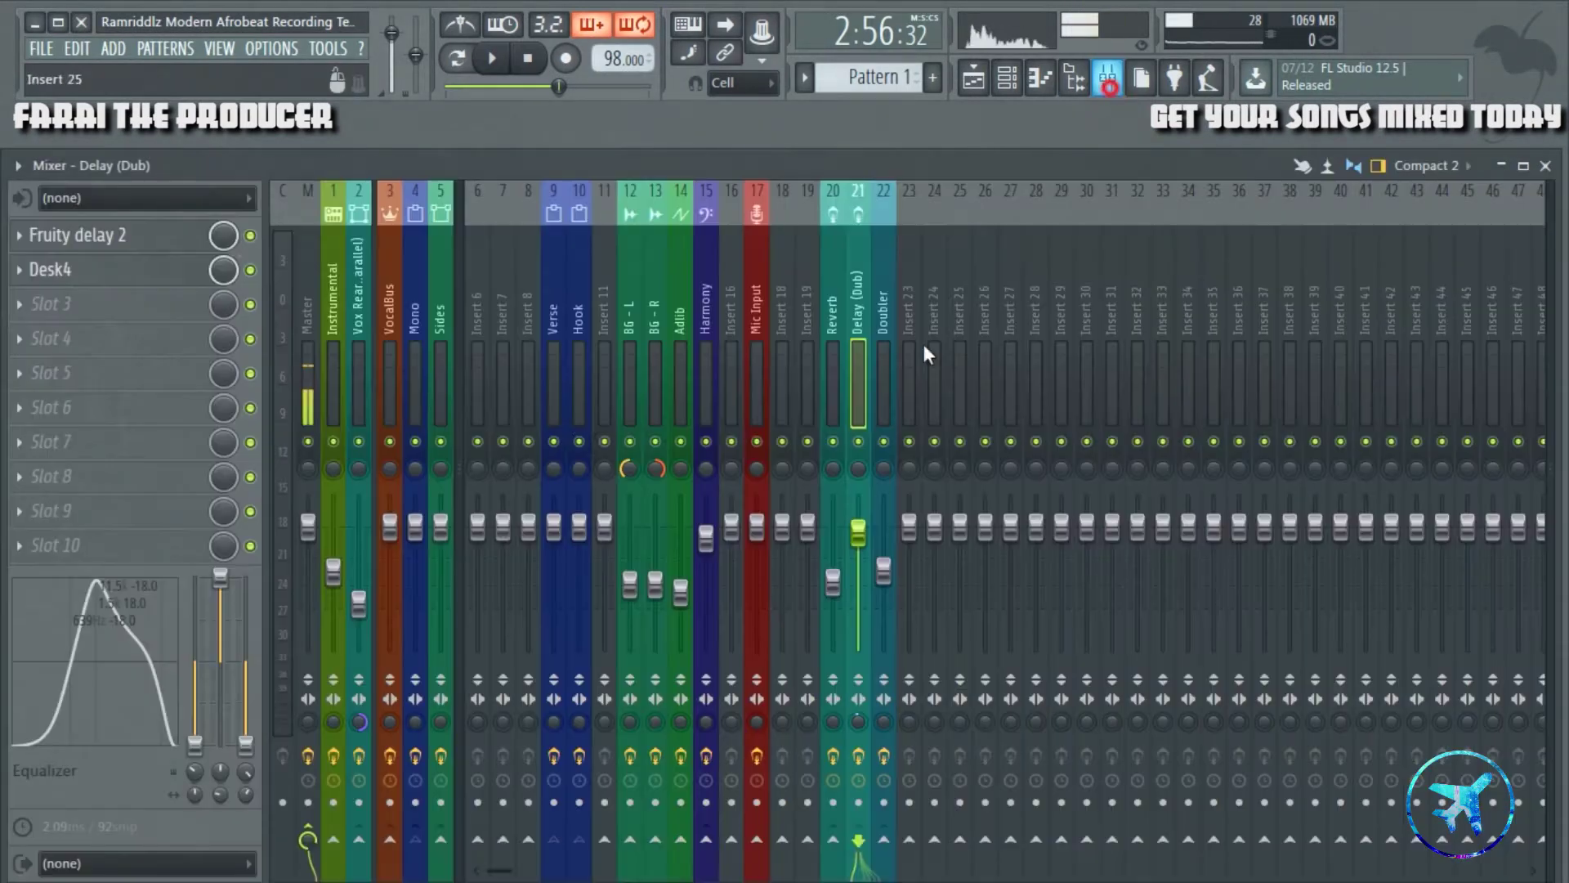
left_click(417, 377)
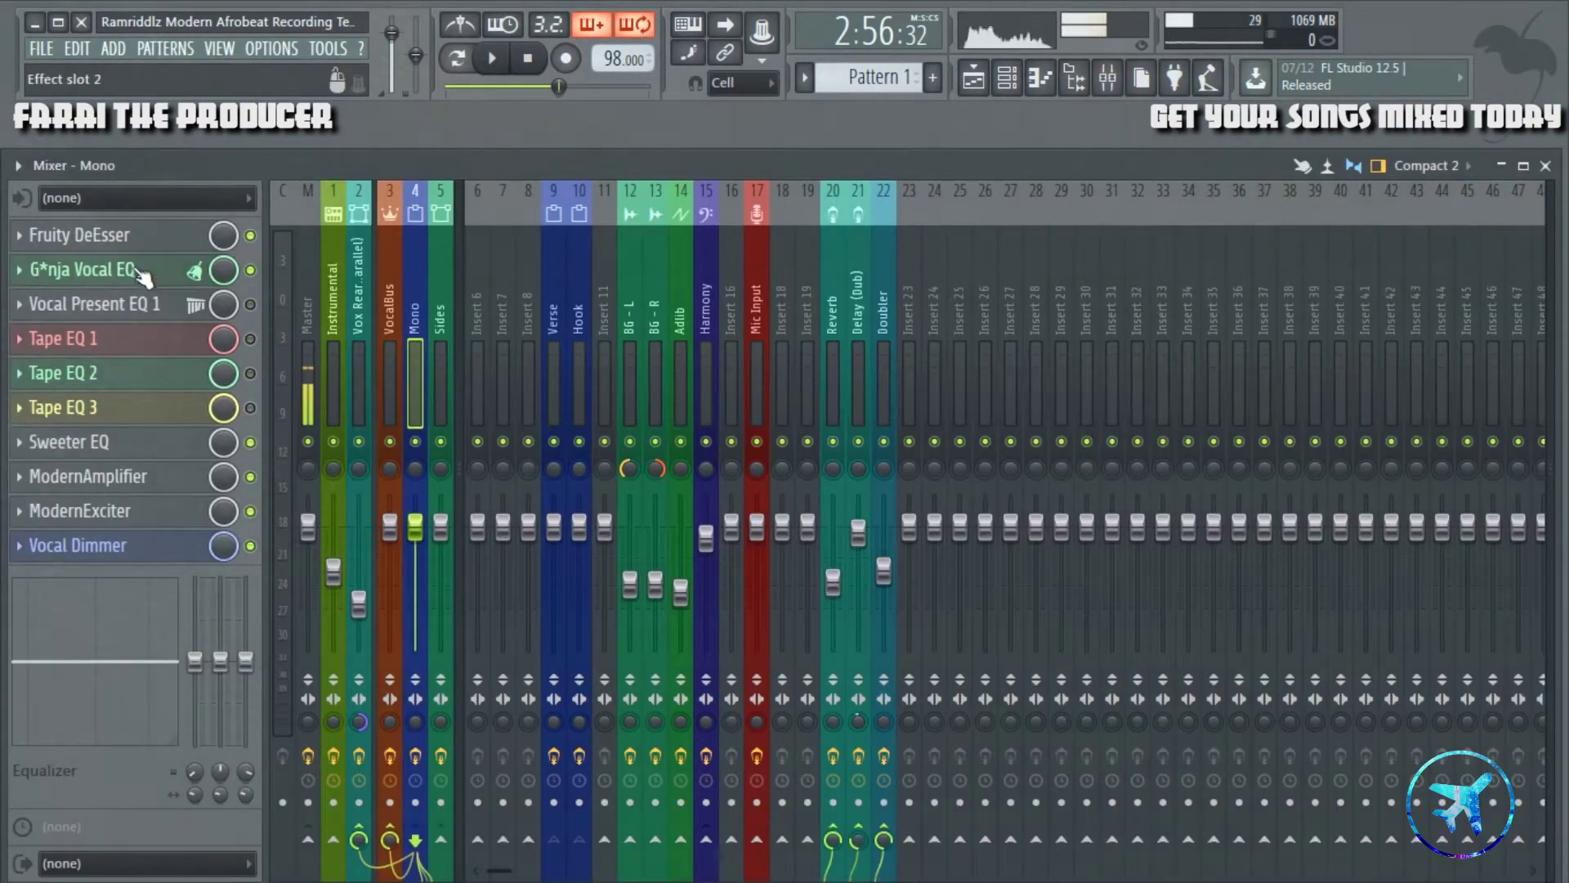
left_click(79, 235)
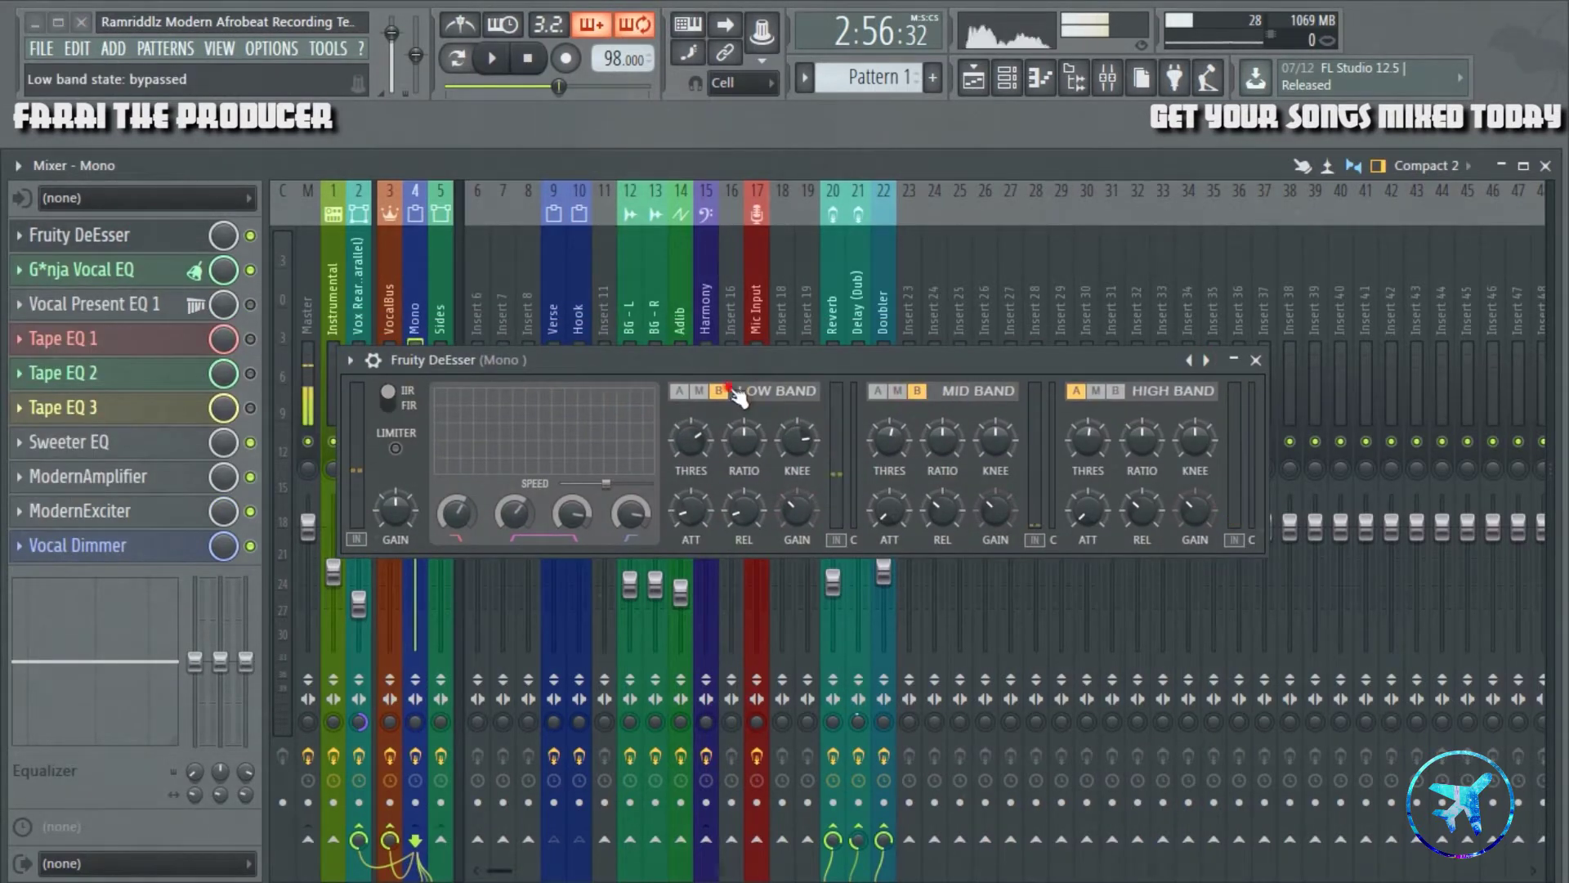
left_click_drag(1092, 361, 1028, 327)
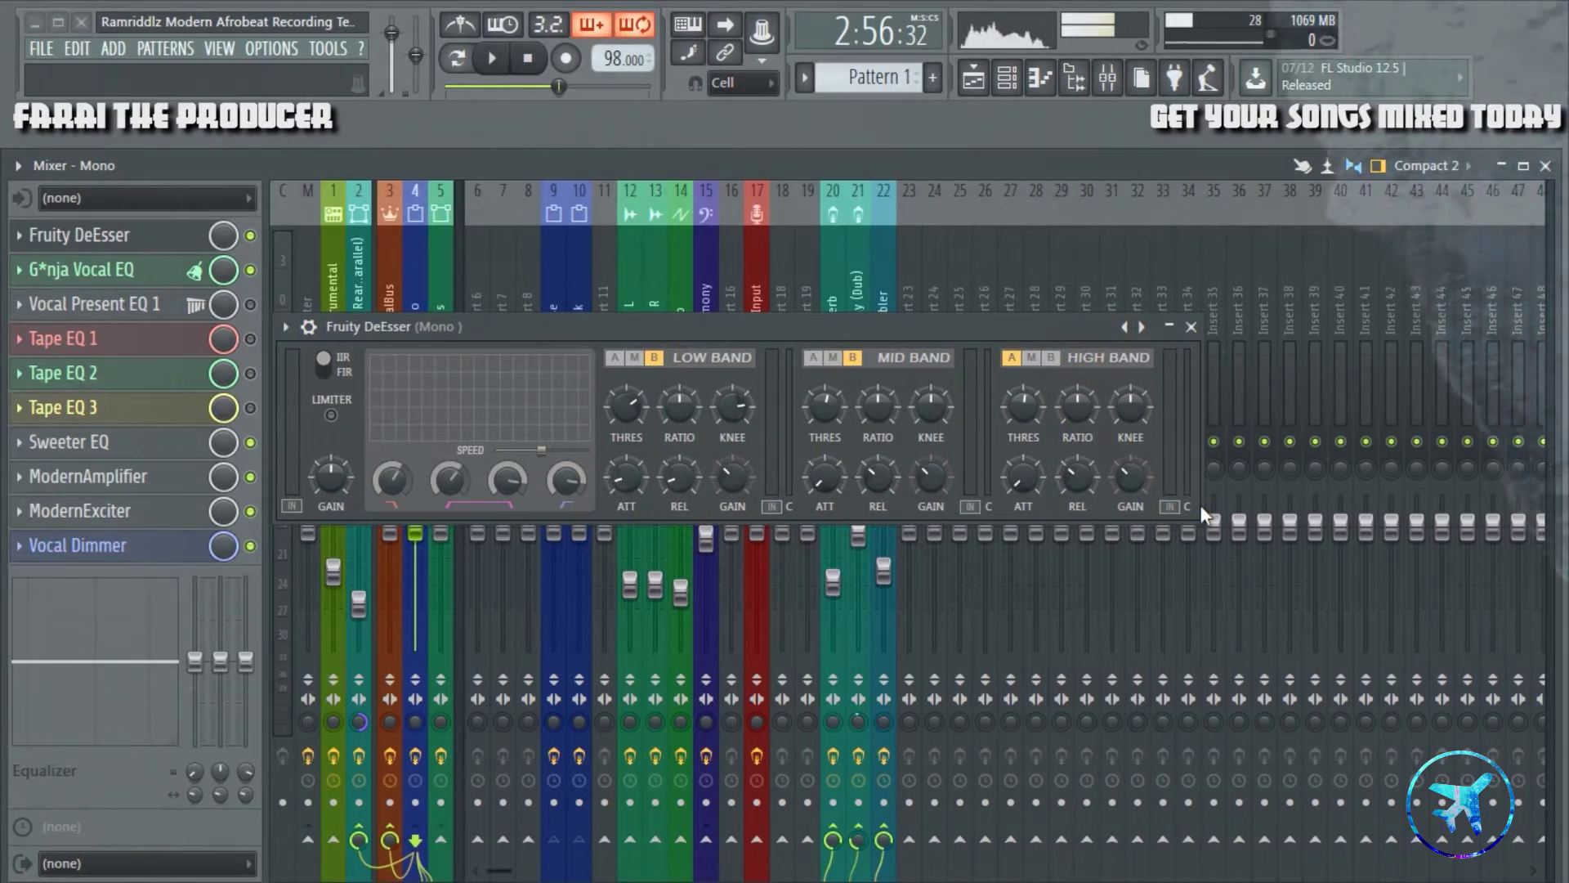
left_click_drag(1012, 329, 1035, 405)
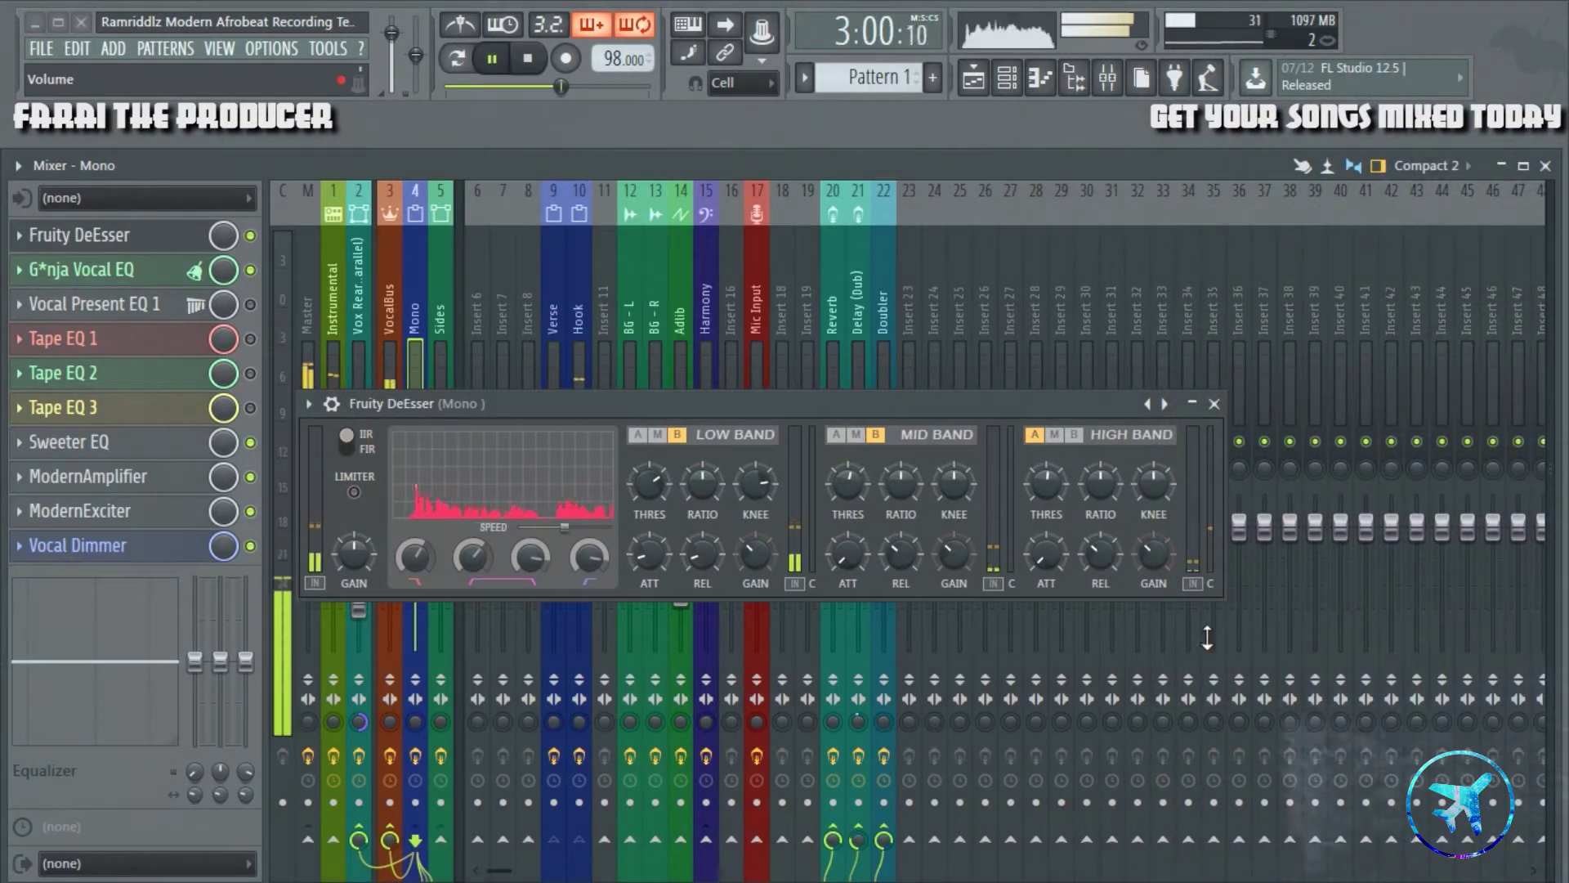
key("space")
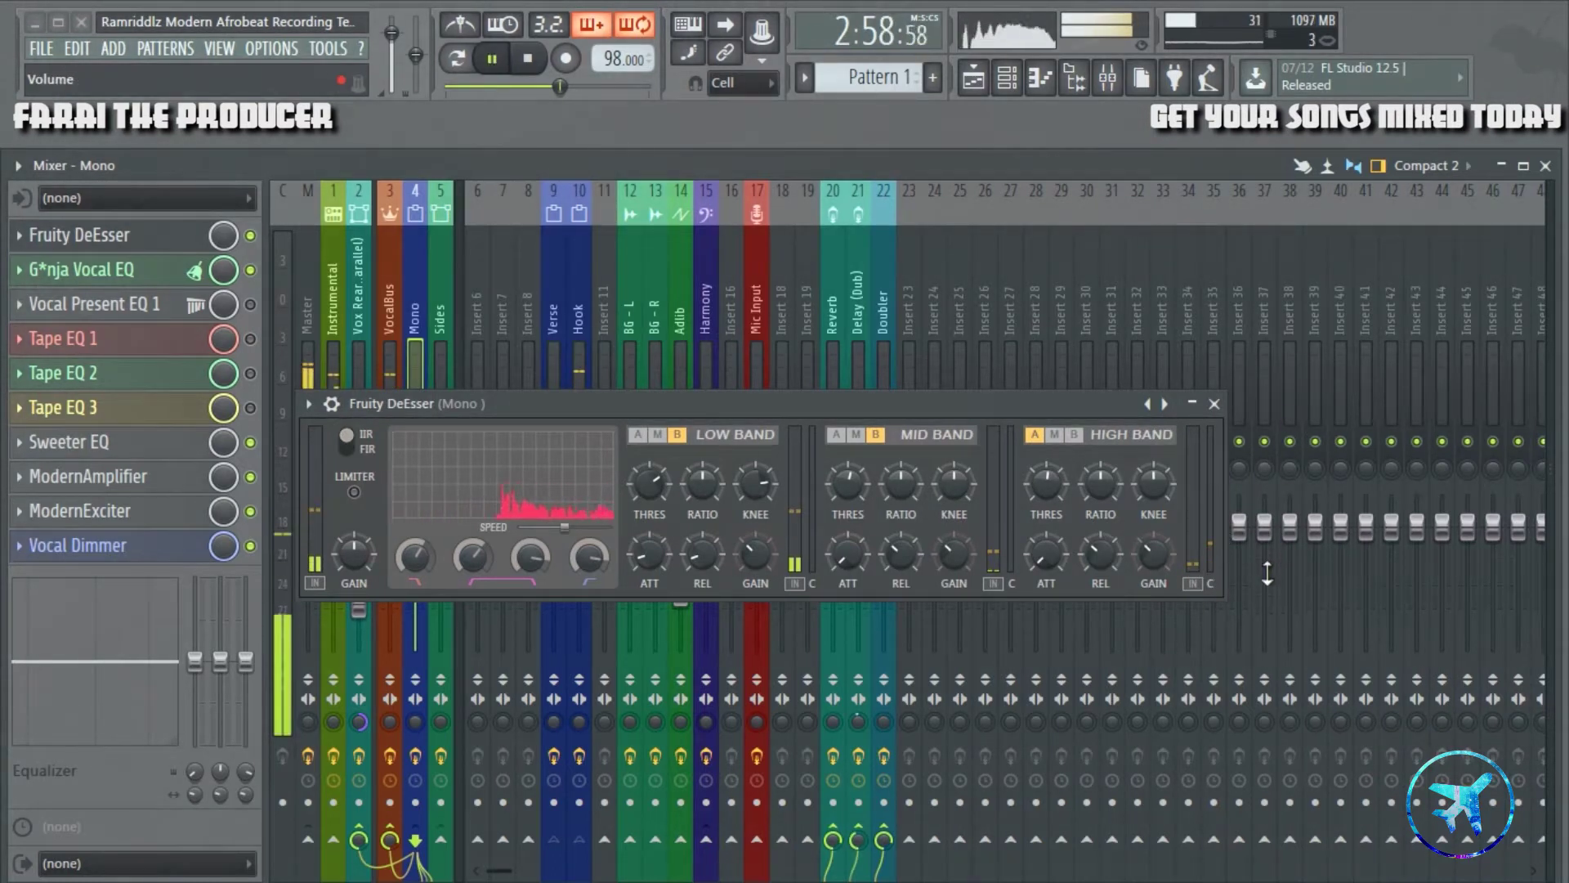
left_click(1214, 404)
key("space")
- Examine the G*nja Vocal EQ bands on the Mono track and close the plugin
left_click(150, 270)
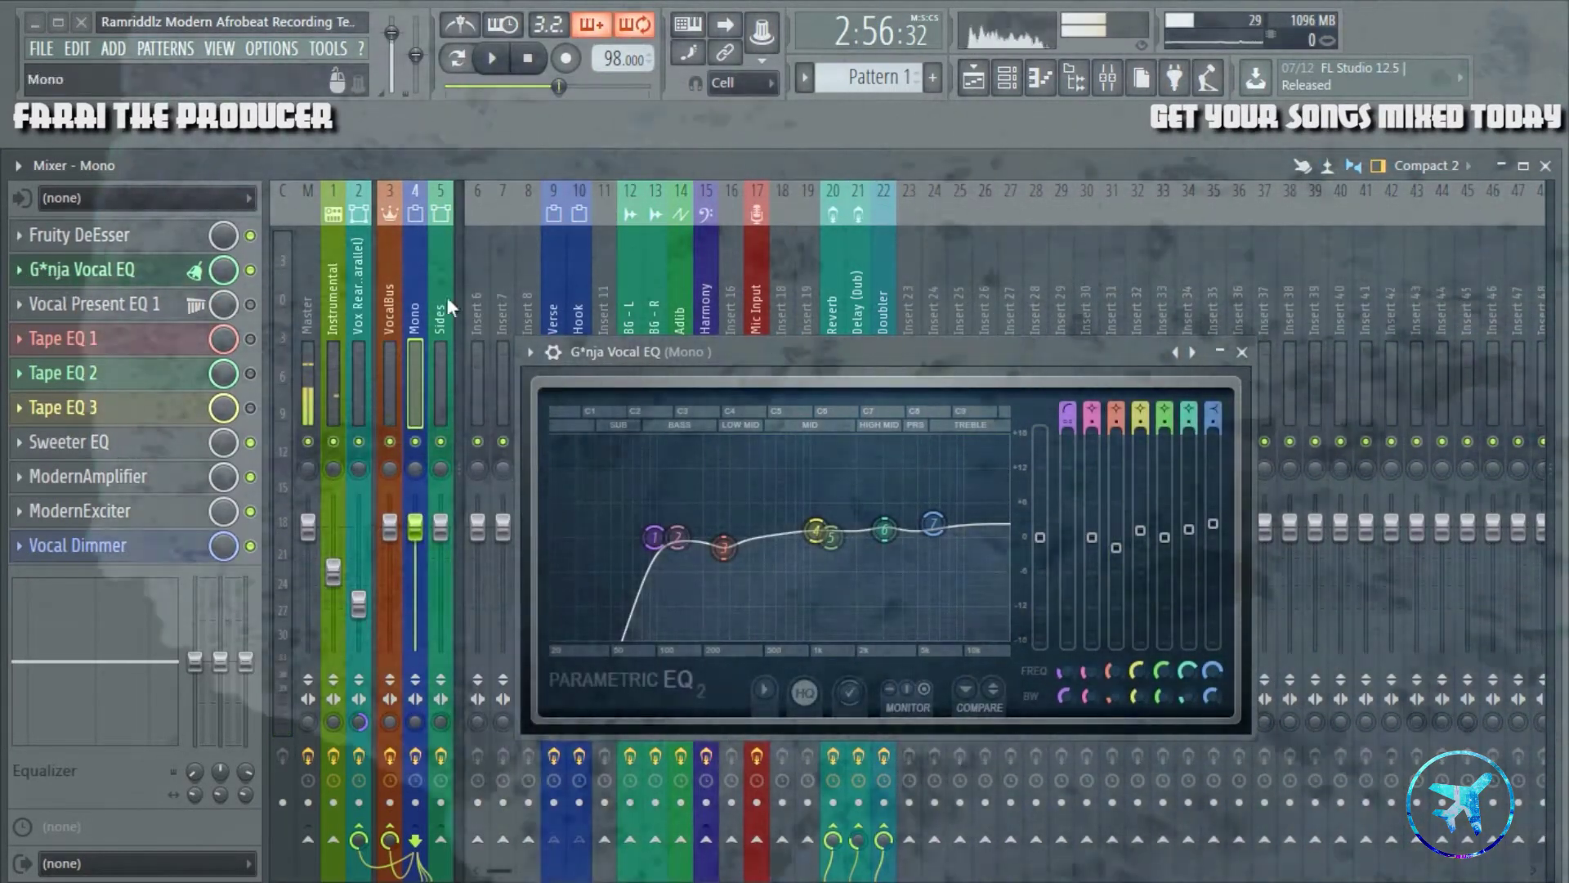
left_click_drag(864, 356, 853, 286)
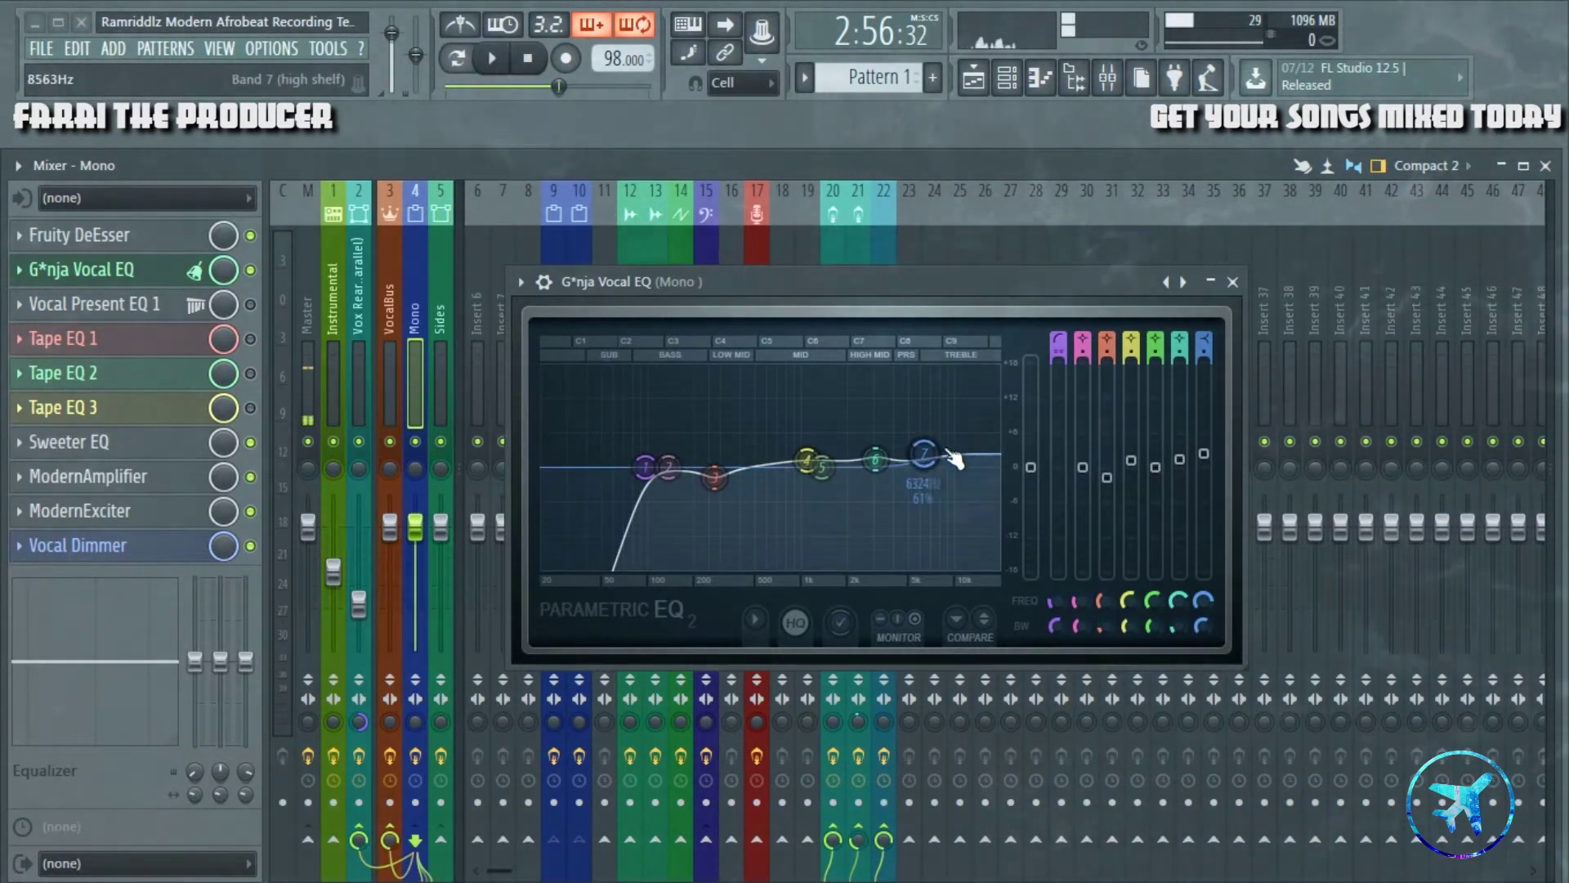
left_click(1233, 282)
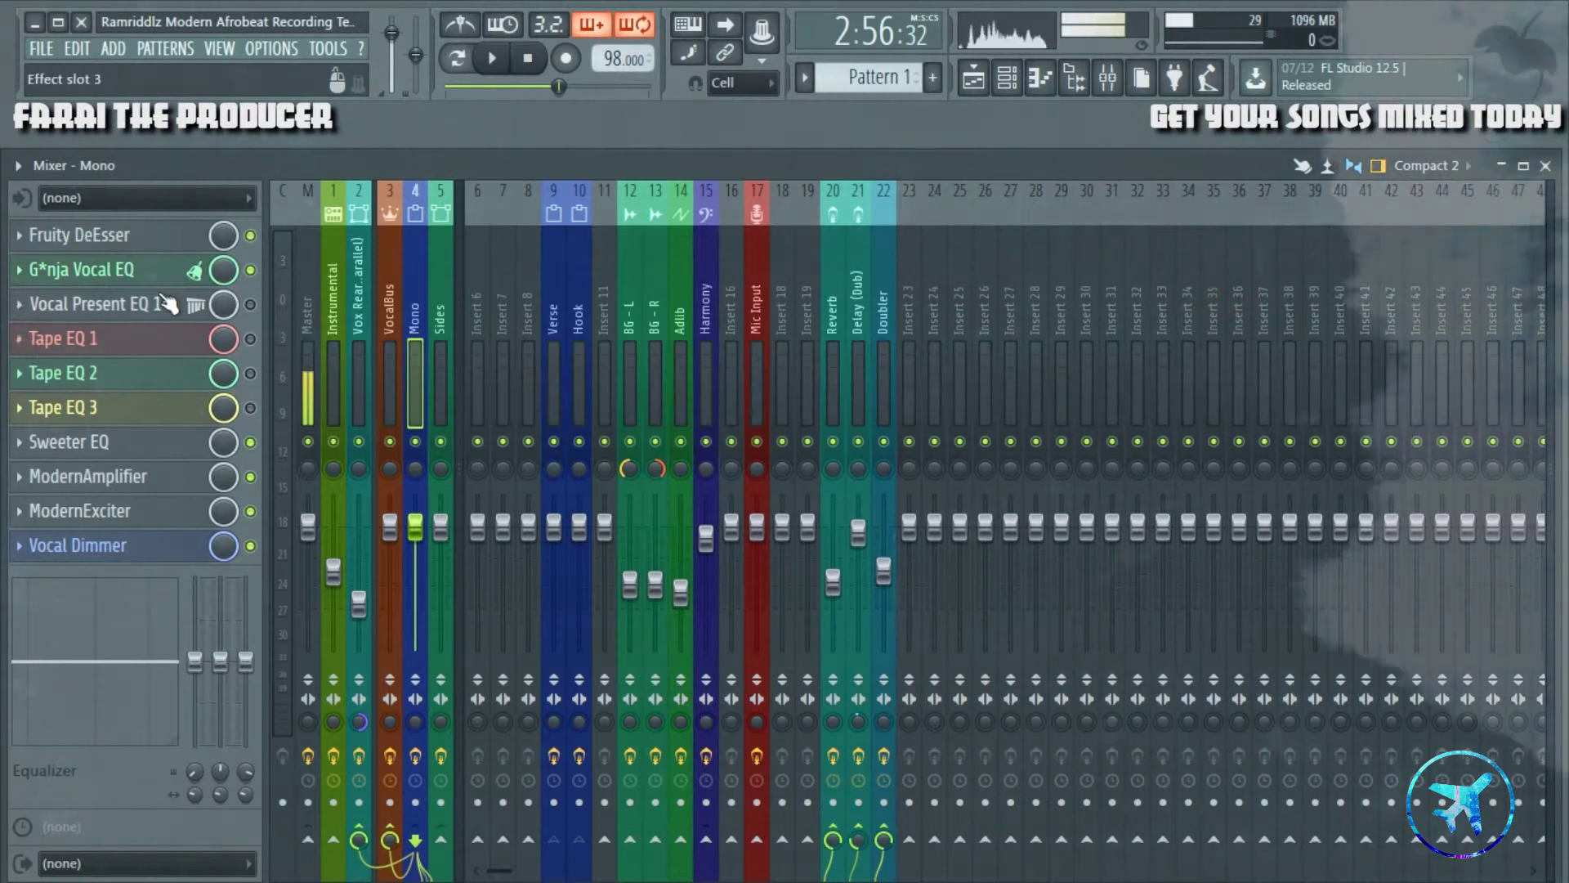
- Compare the Vocal Present EQ 1 and G*nja Vocal EQ curves on the Mono track and close both
left_click(94, 303)
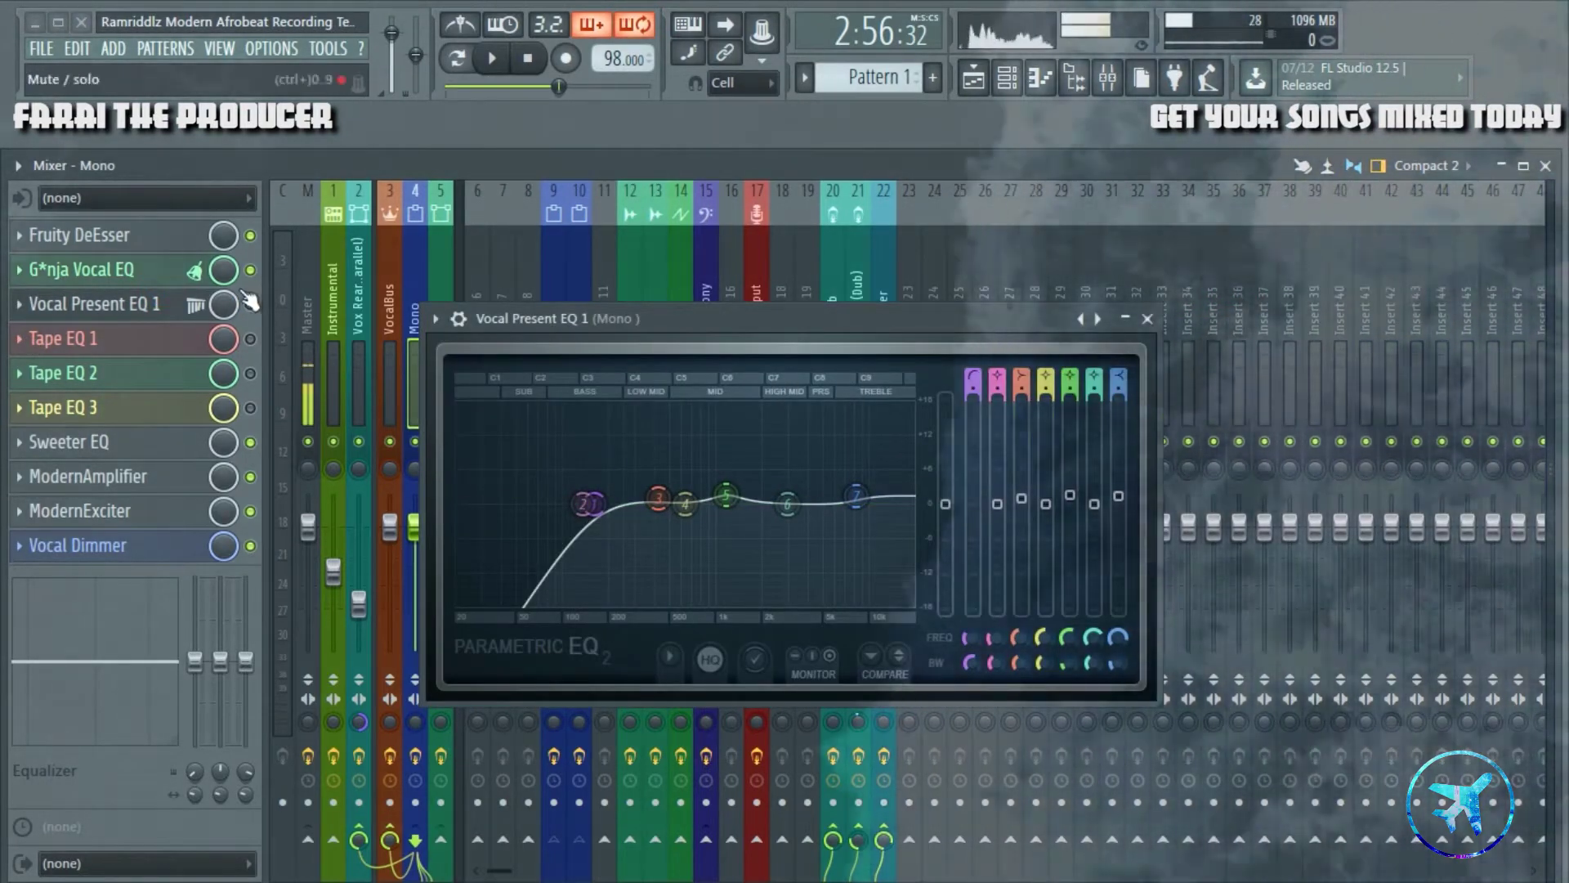
left_click(82, 269)
left_click_drag(900, 279, 827, 492)
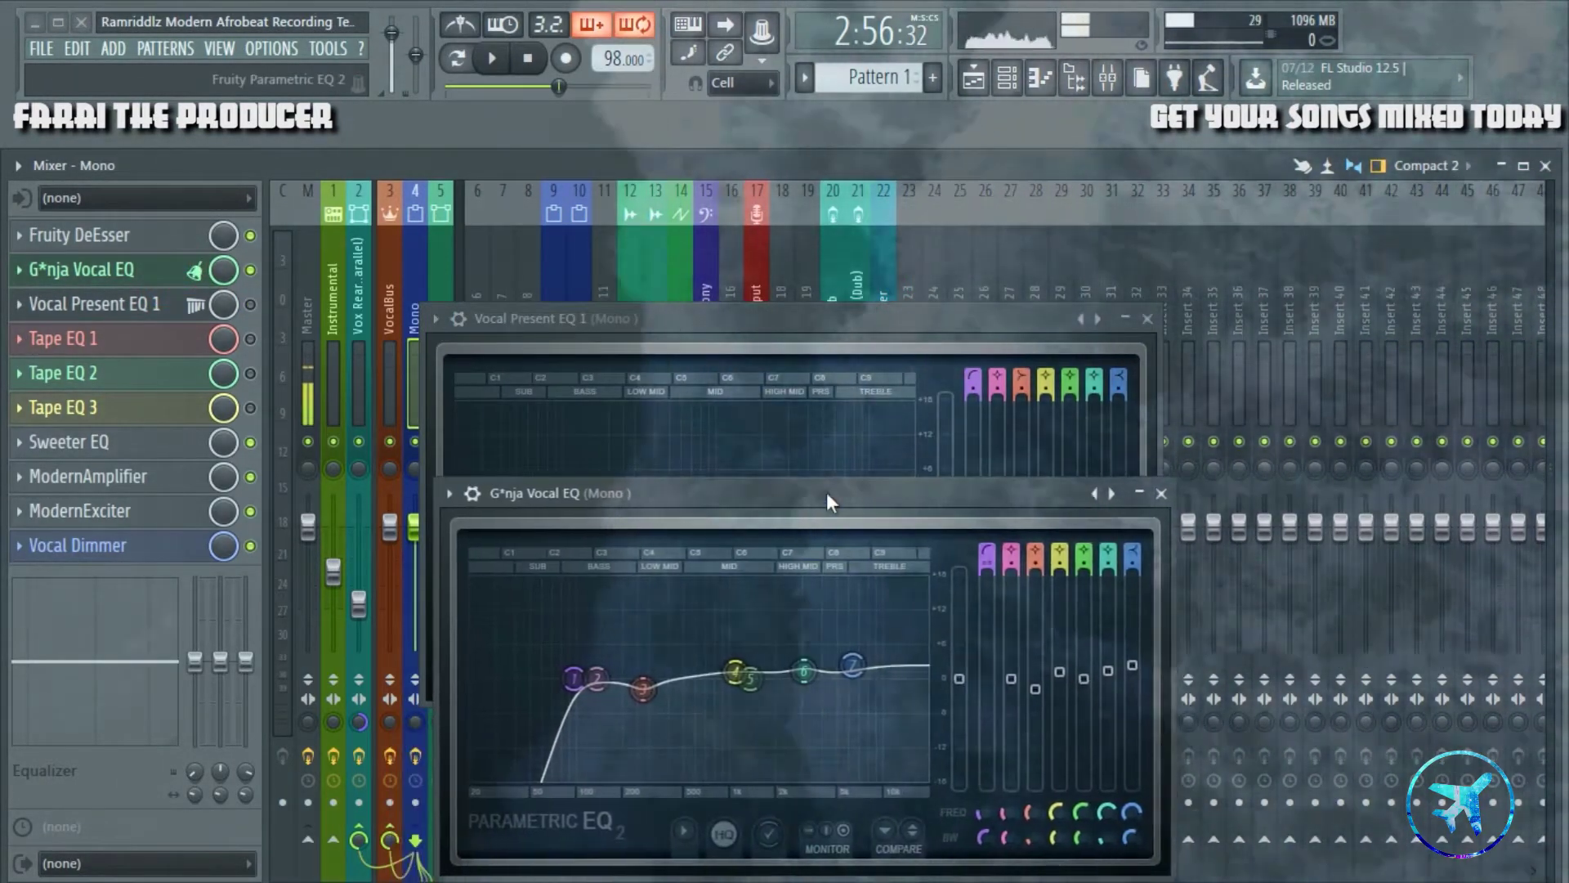
left_click(1160, 494)
left_click(1147, 319)
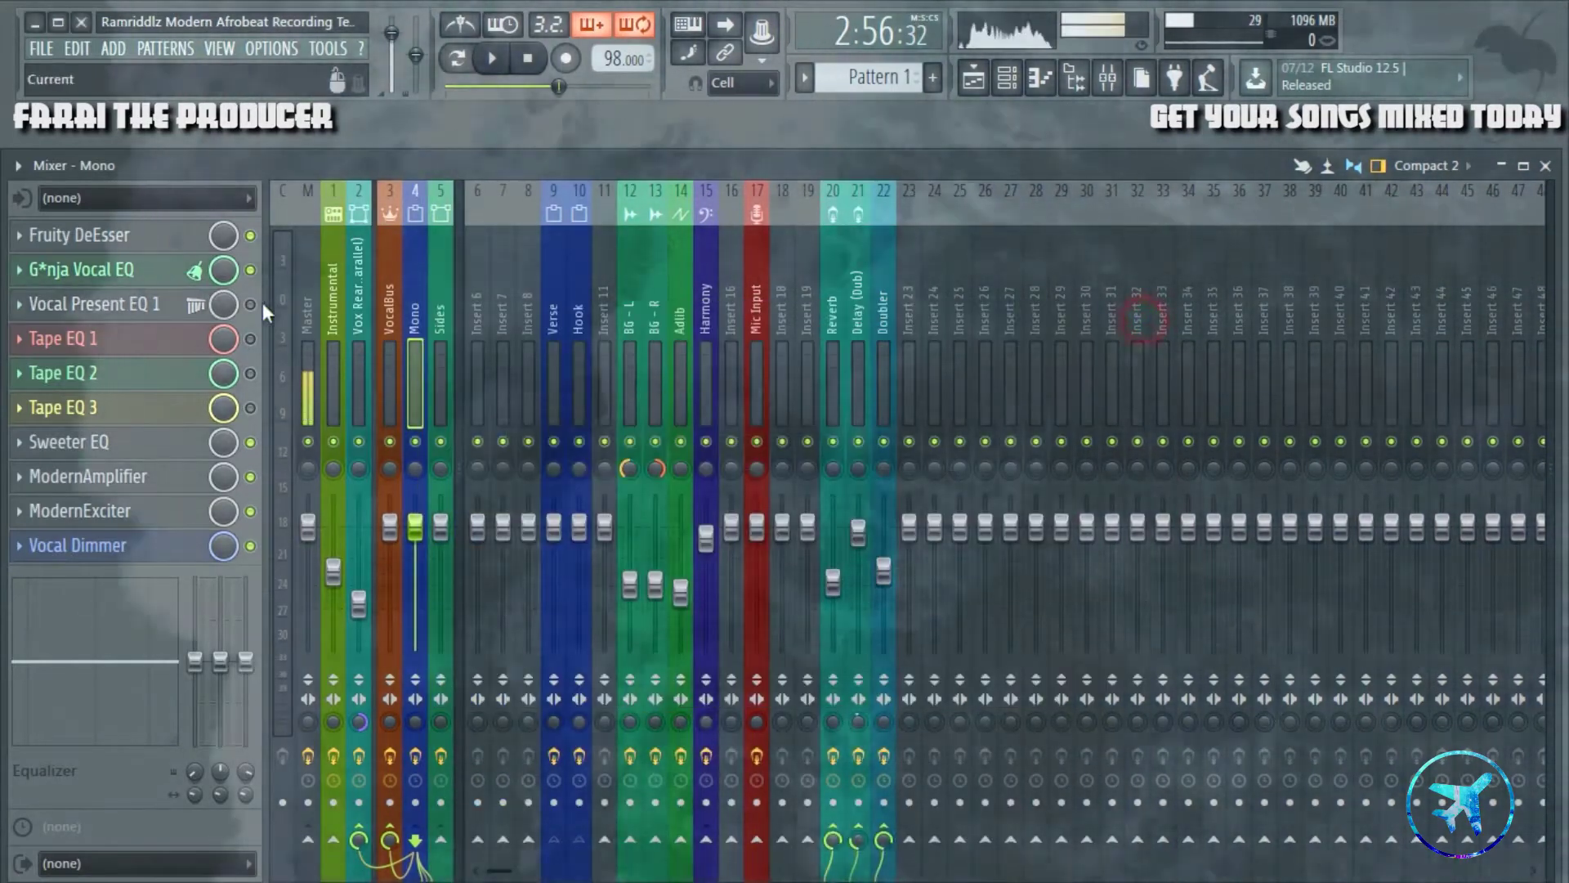
- Audition the Mono vocal with G*nja Vocal EQ bypassed and enabled, viewing its spectrum, and close the plugin
key("space")
left_click(251, 270)
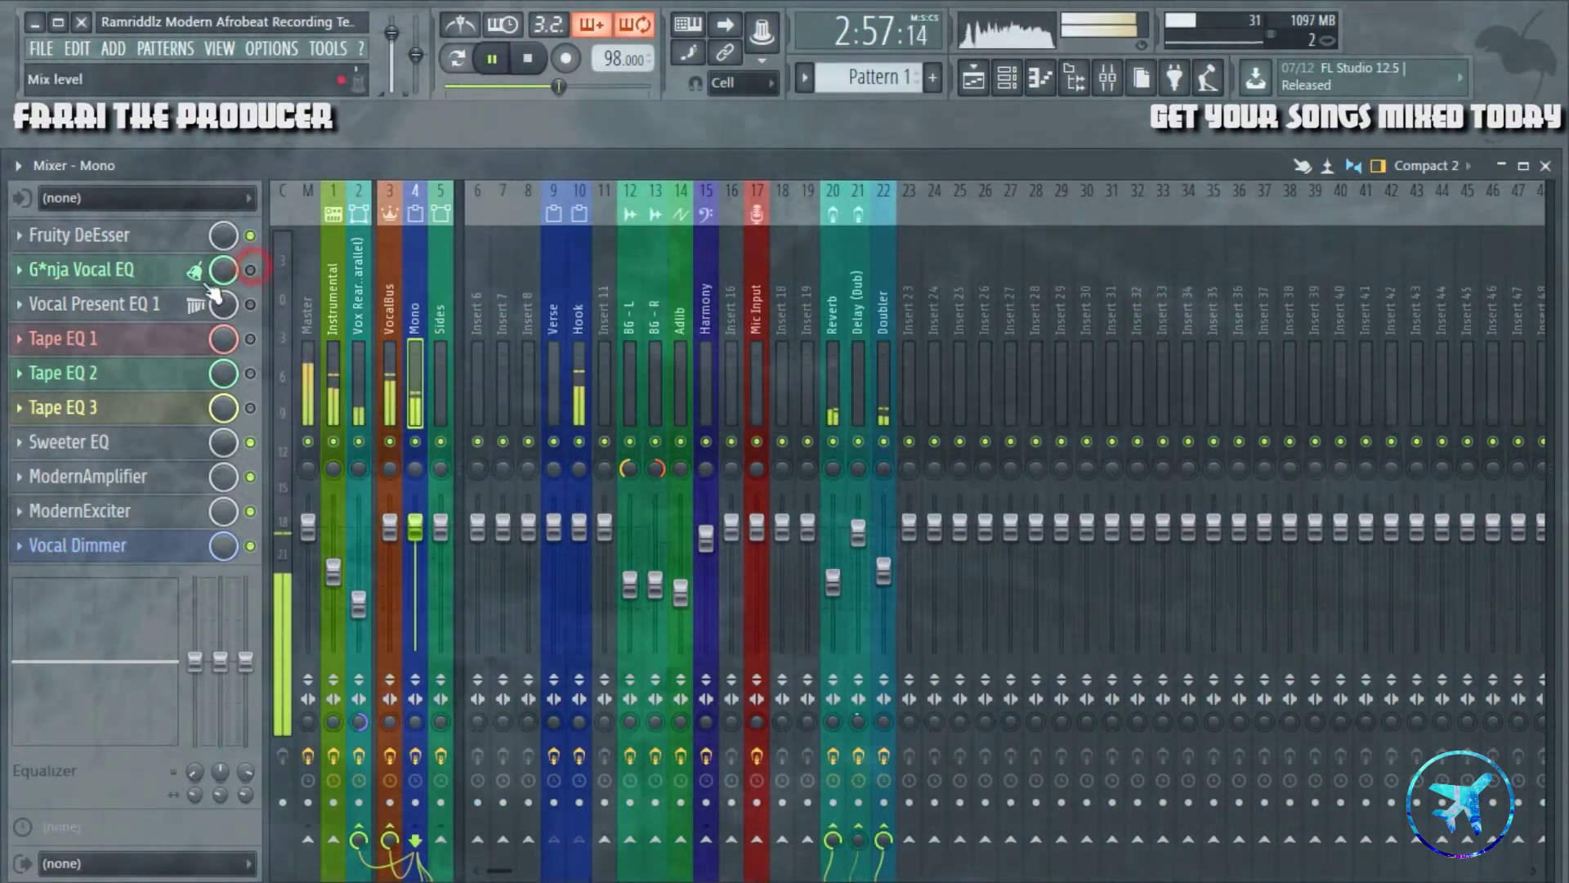
left_click(200, 274)
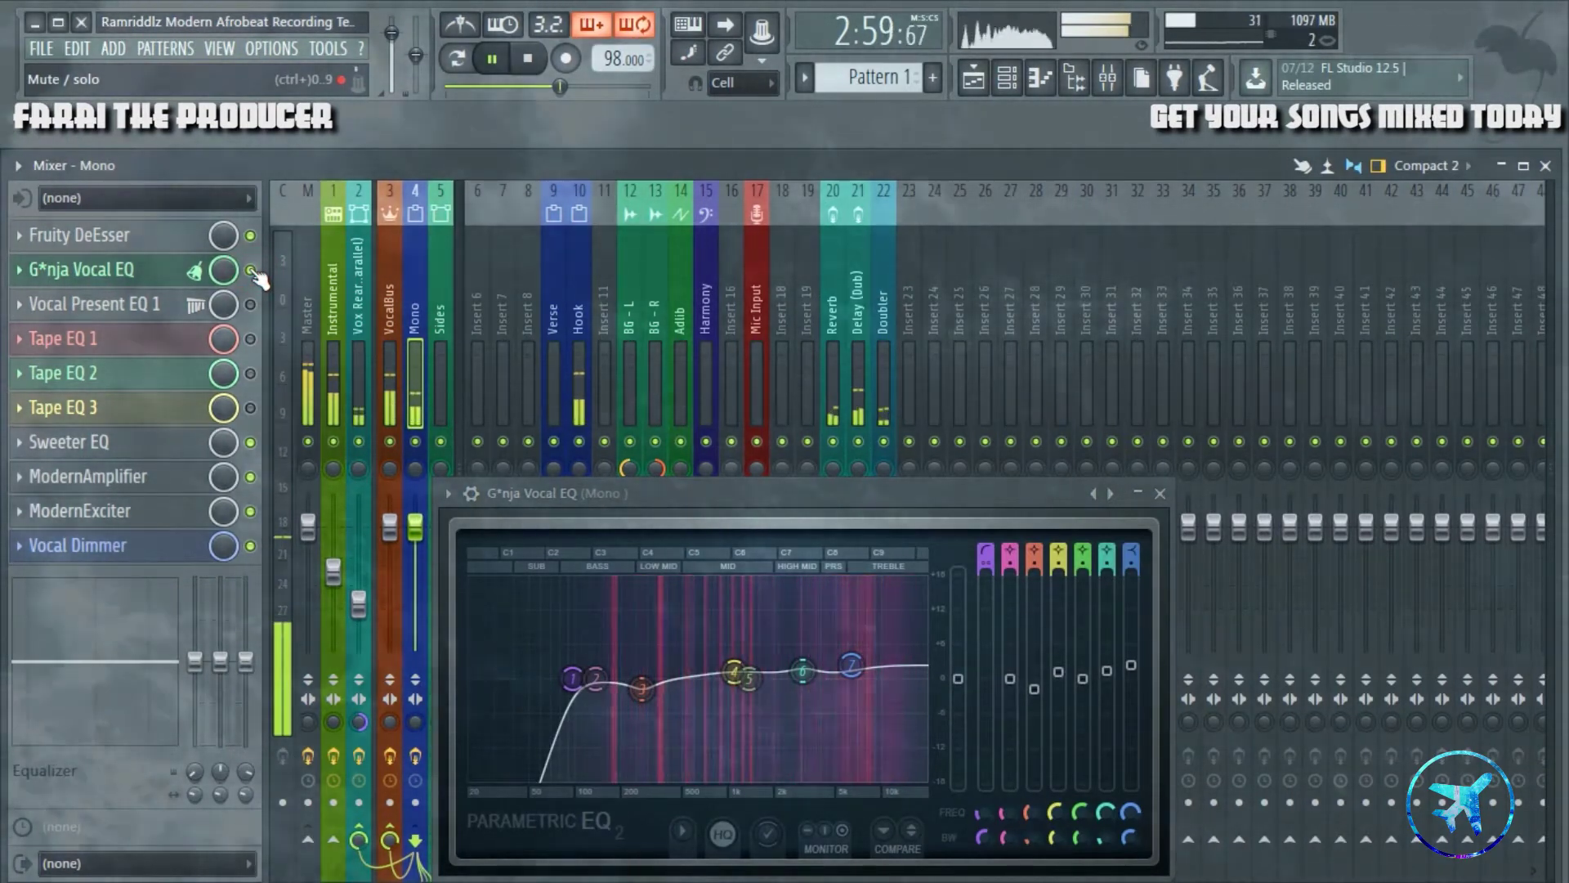
key("space")
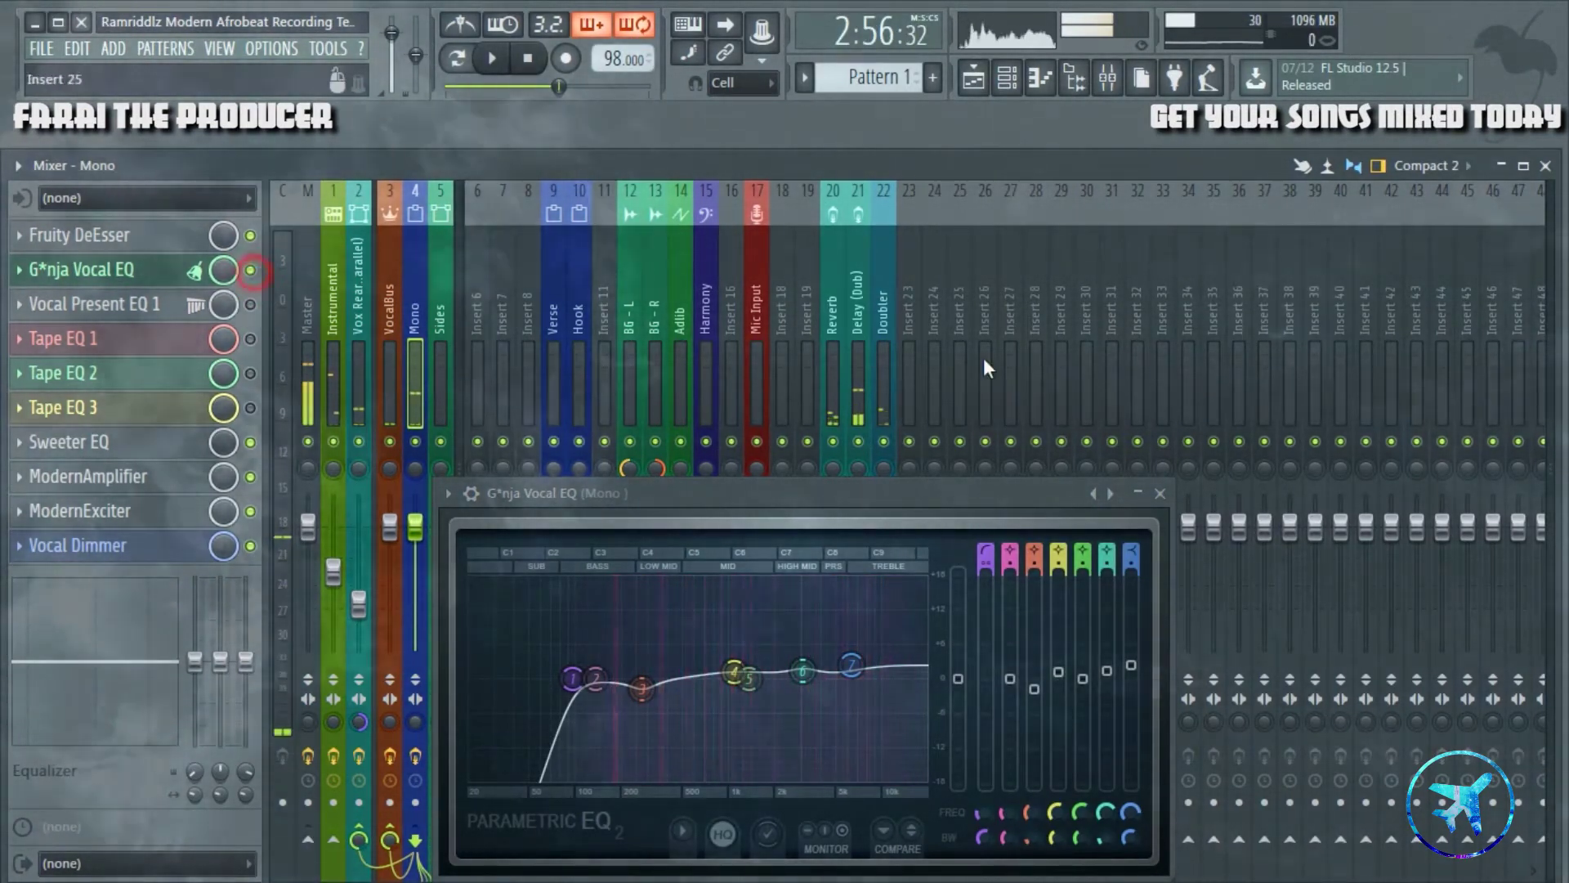
left_click(1159, 495)
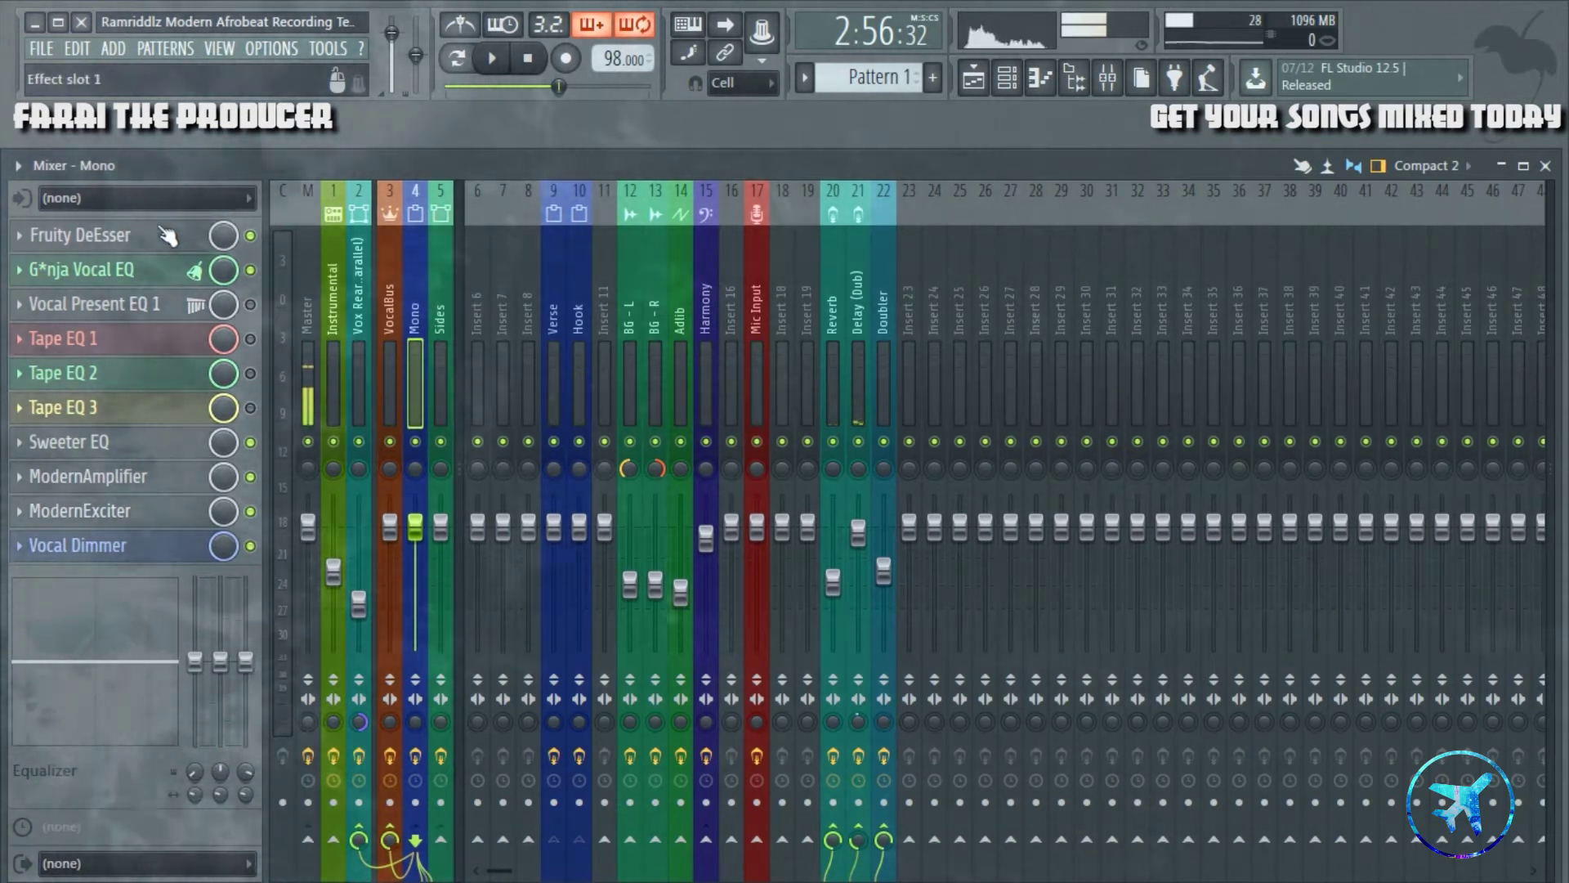
- Examine the Vocal Present EQ 1 and Tape EQ 1 curves on the Mono track and return to the playlist
left_click(147, 304)
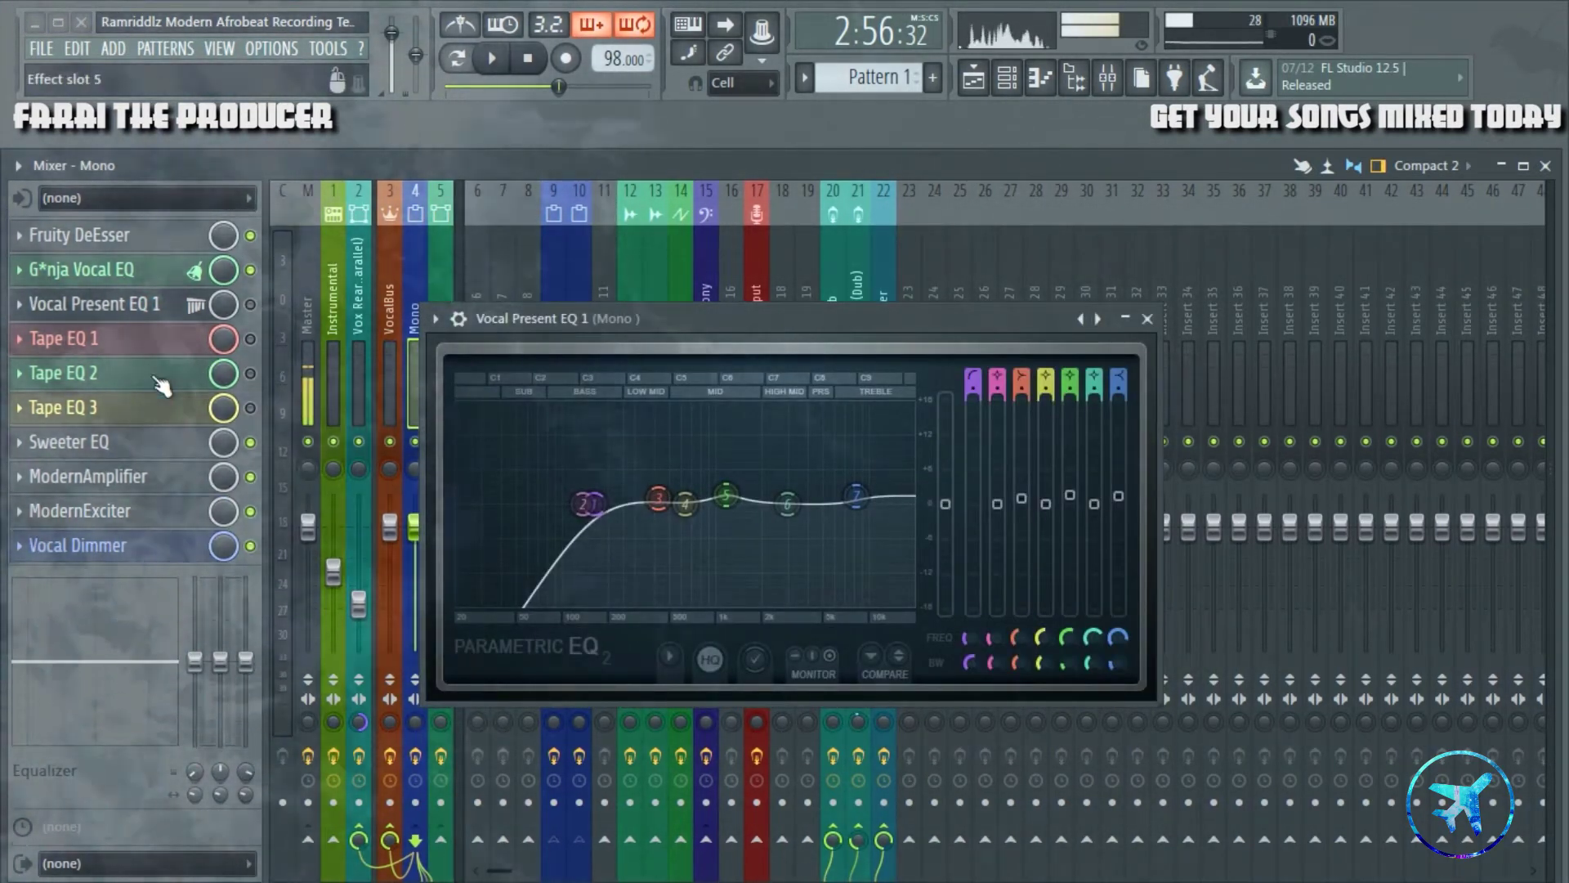
left_click(147, 338)
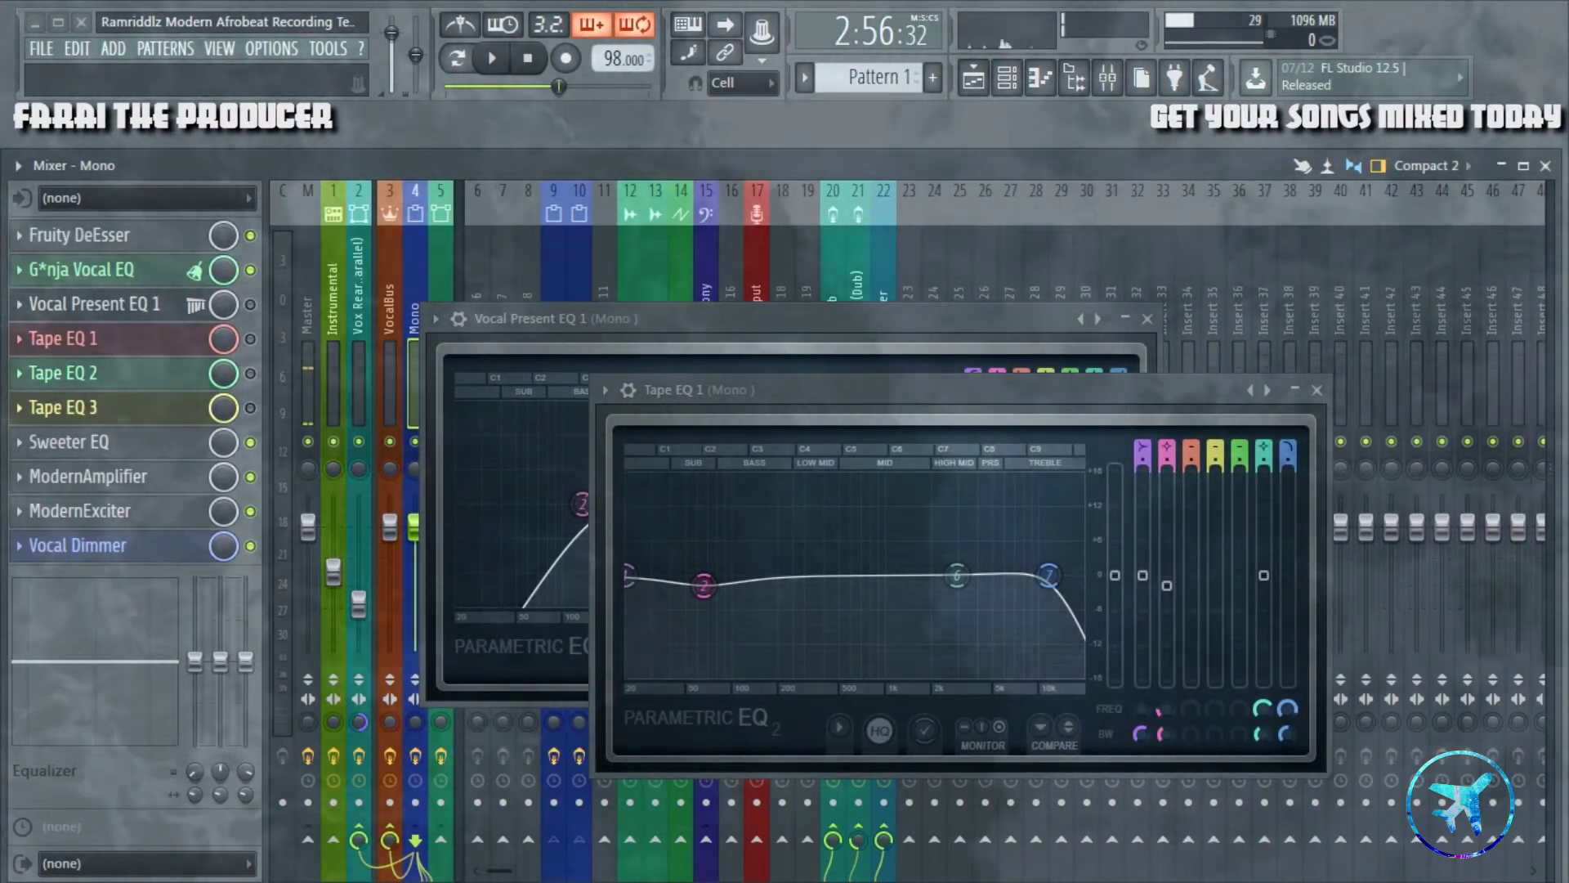
left_click(1147, 318)
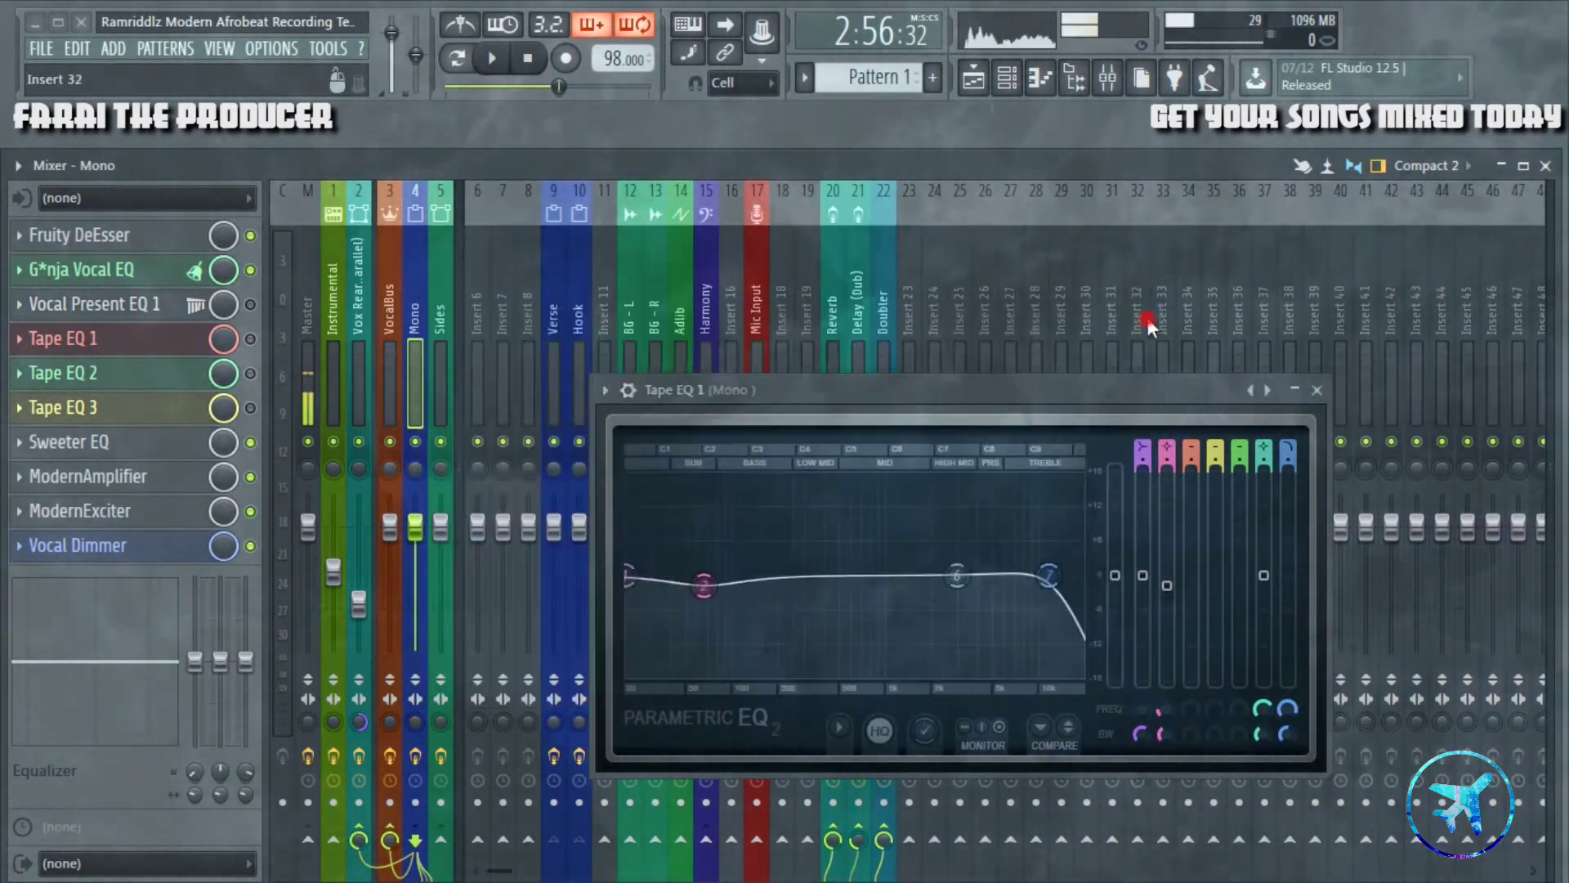
left_click(1316, 390)
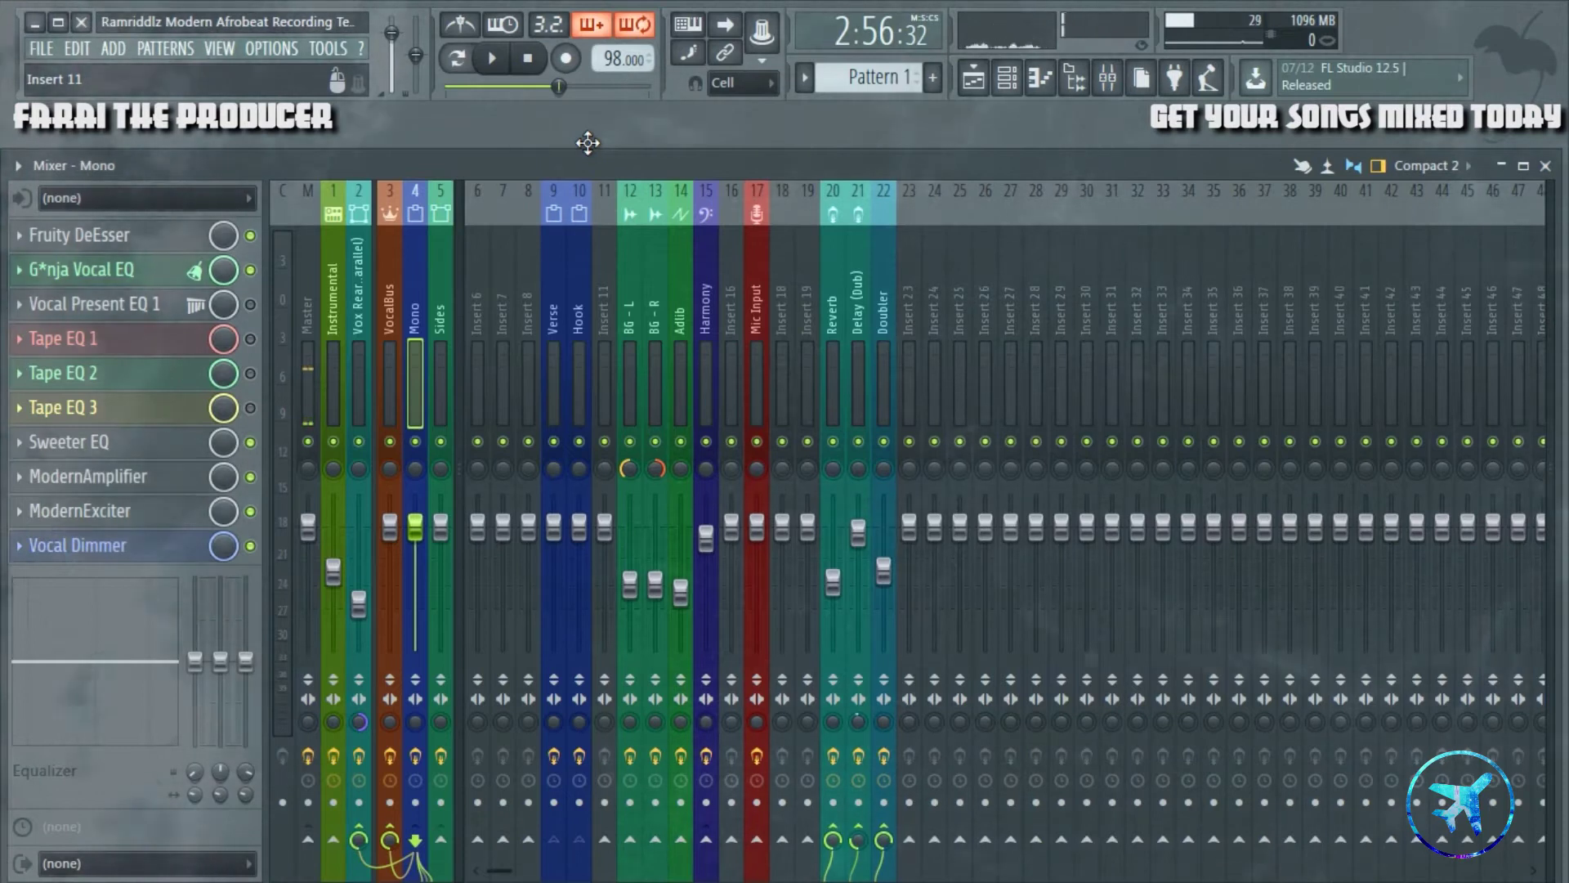
left_click(974, 82)
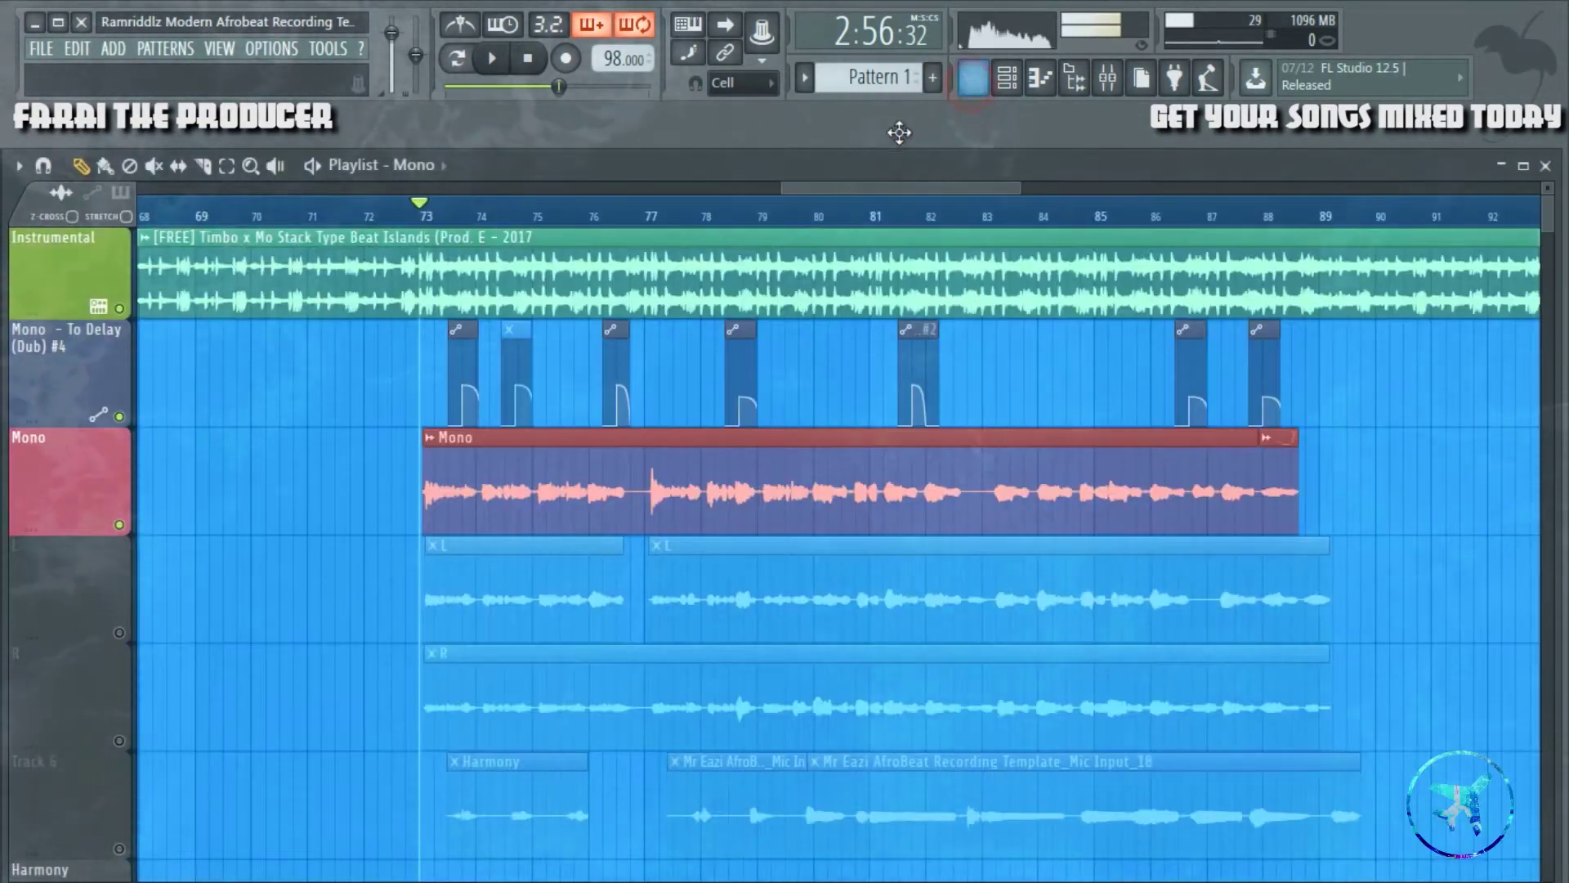
- Look over the Mono clip in the playlist and bring up the Sweeter EQ curve on the Mono mixer track
scroll(589, 543, "up", 3)
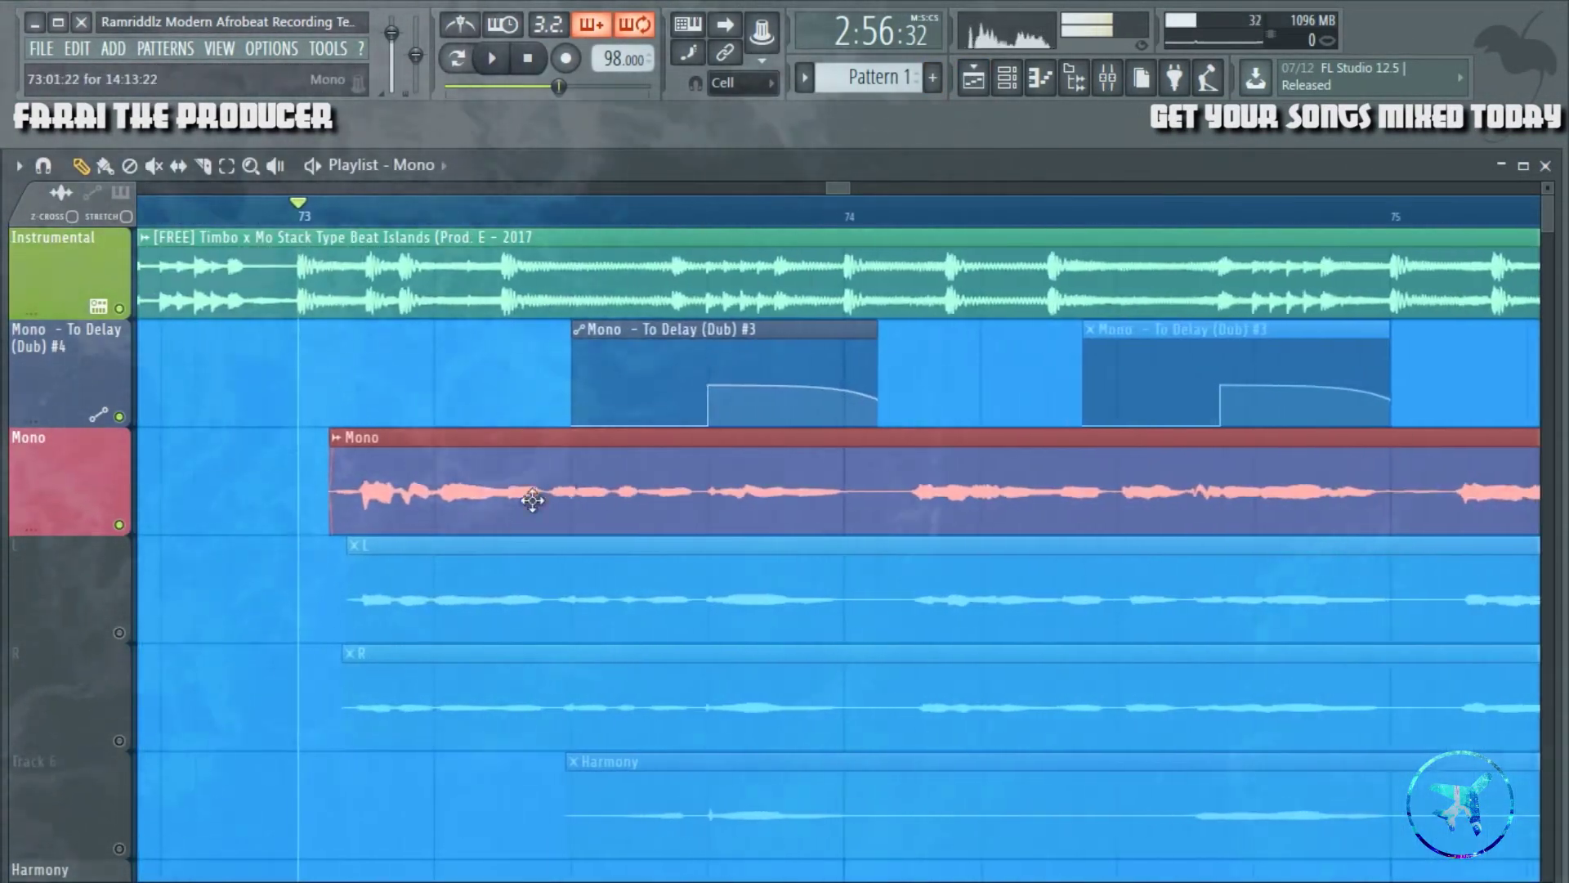
scroll(582, 204, "down", 4)
scroll(585, 187, "down", 2)
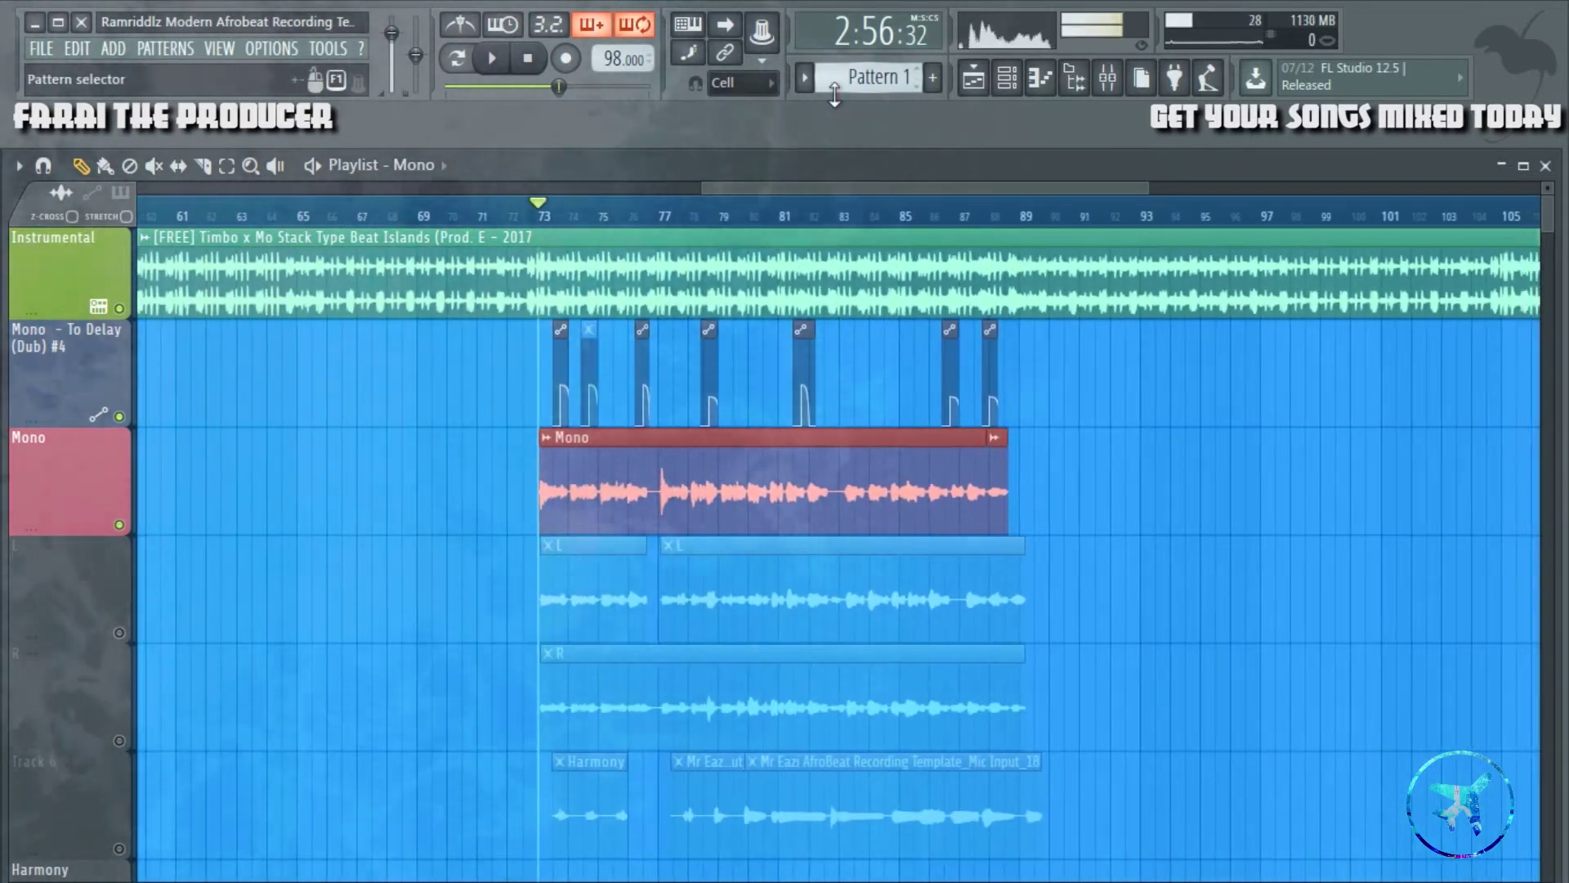
left_click(1107, 82)
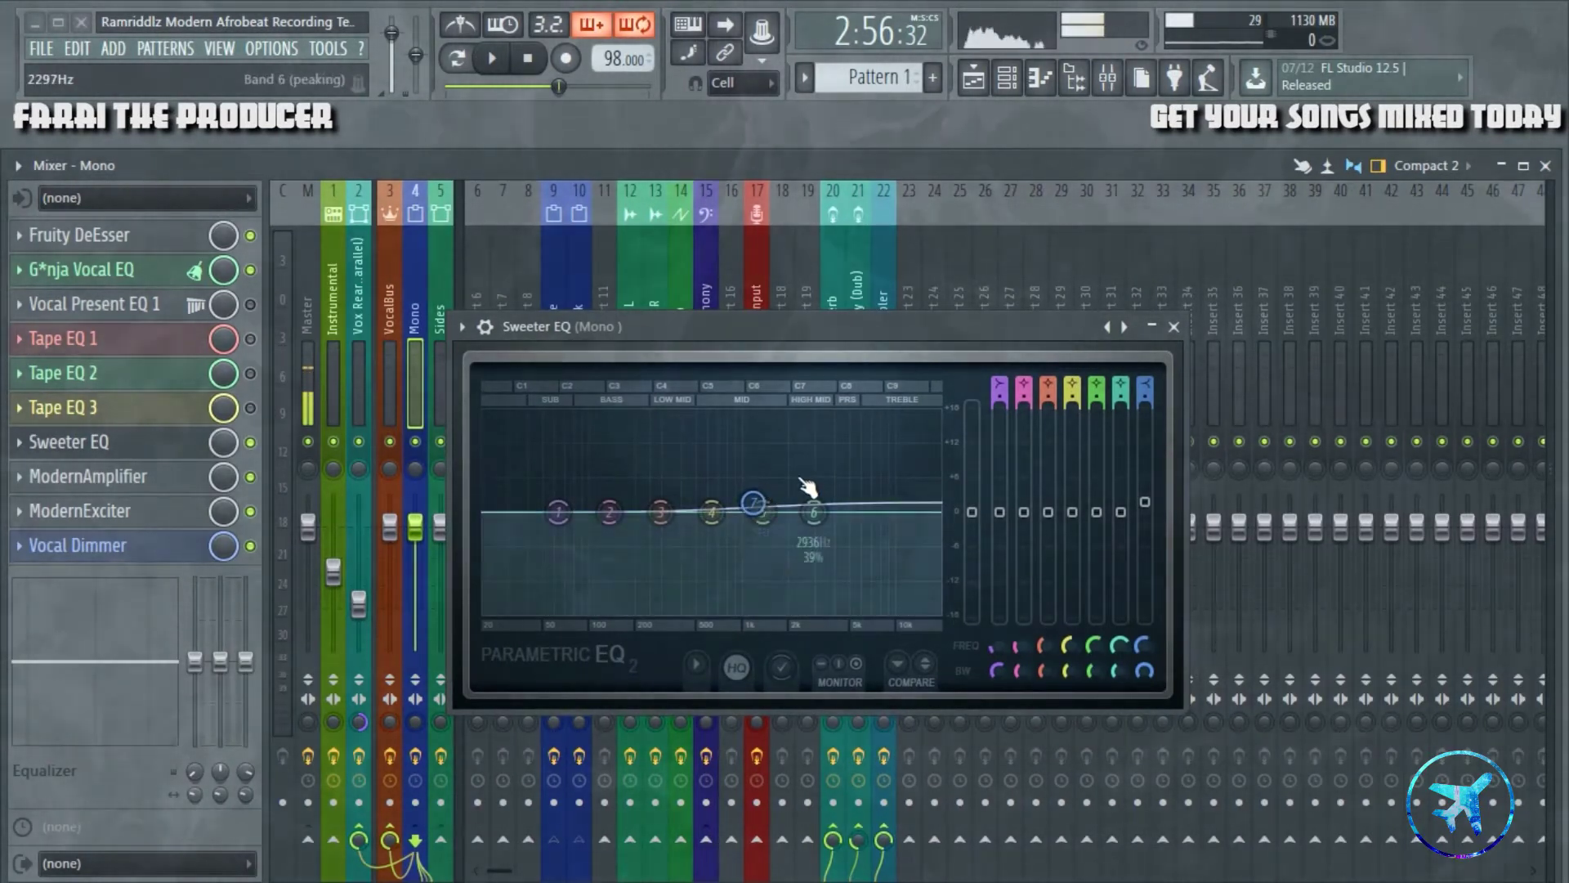
left_click_drag(902, 324, 906, 272)
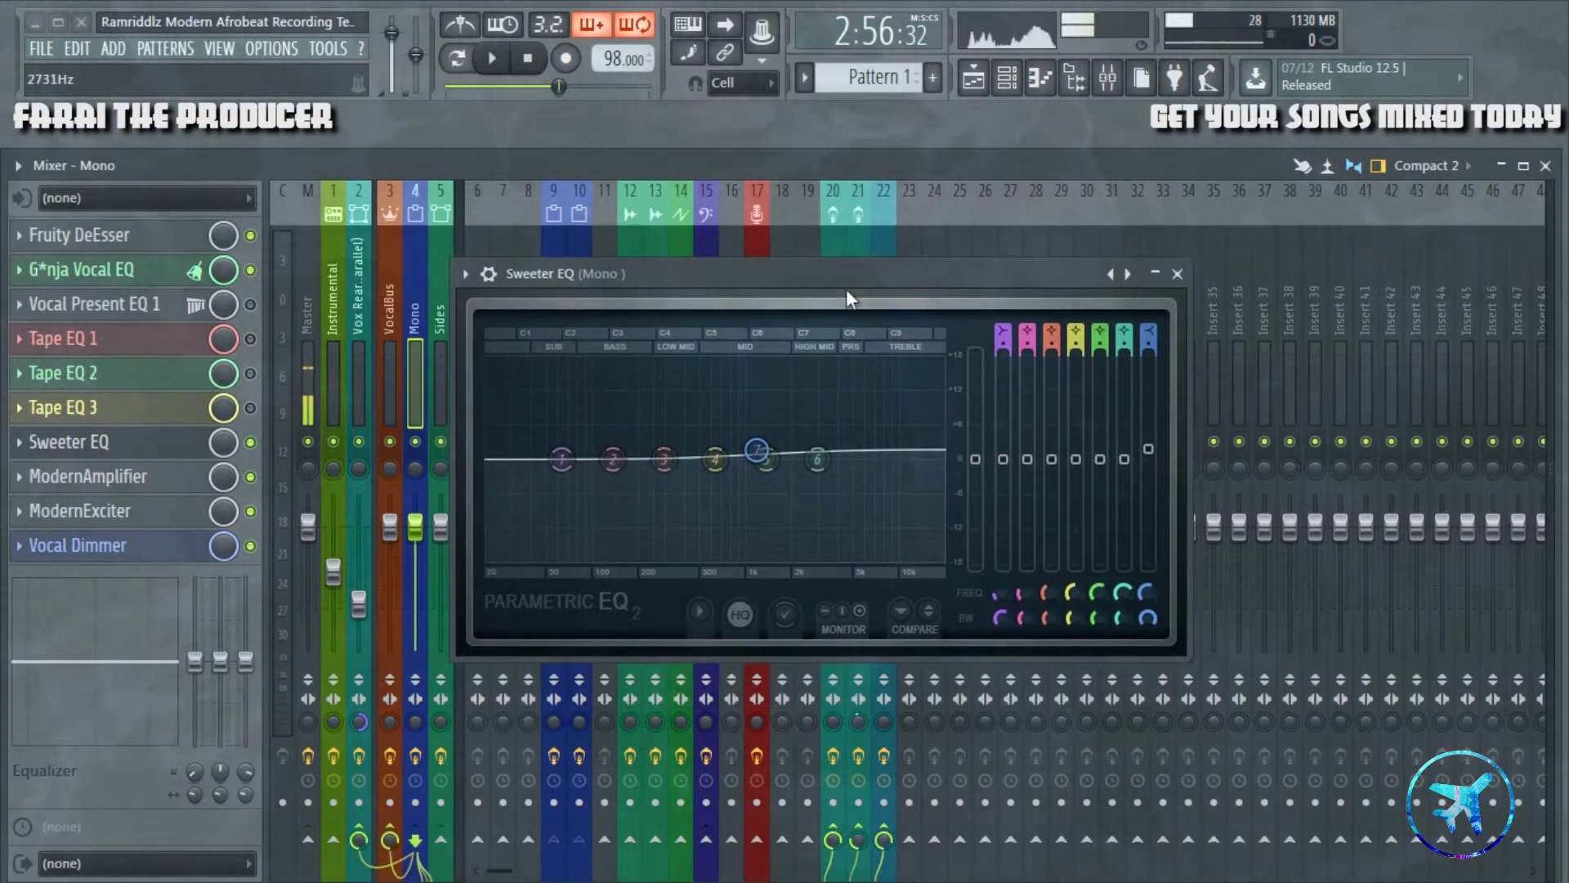
- Audition the Mono vocal with Sweeter EQ bypassed and enabled, and close the plugin
key("space")
left_click(251, 442)
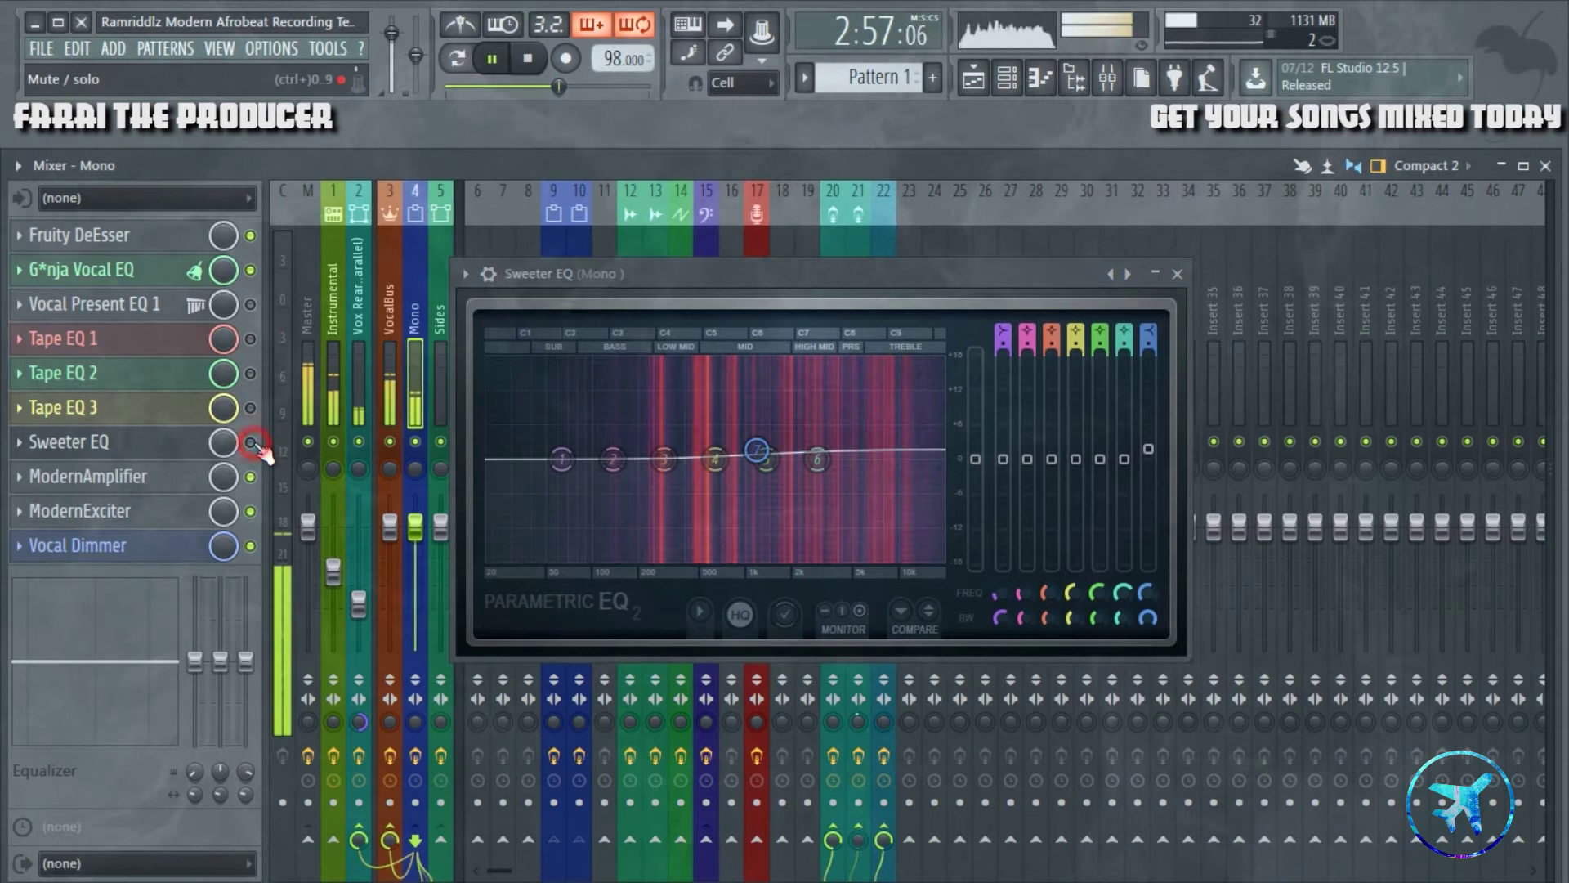
key("space")
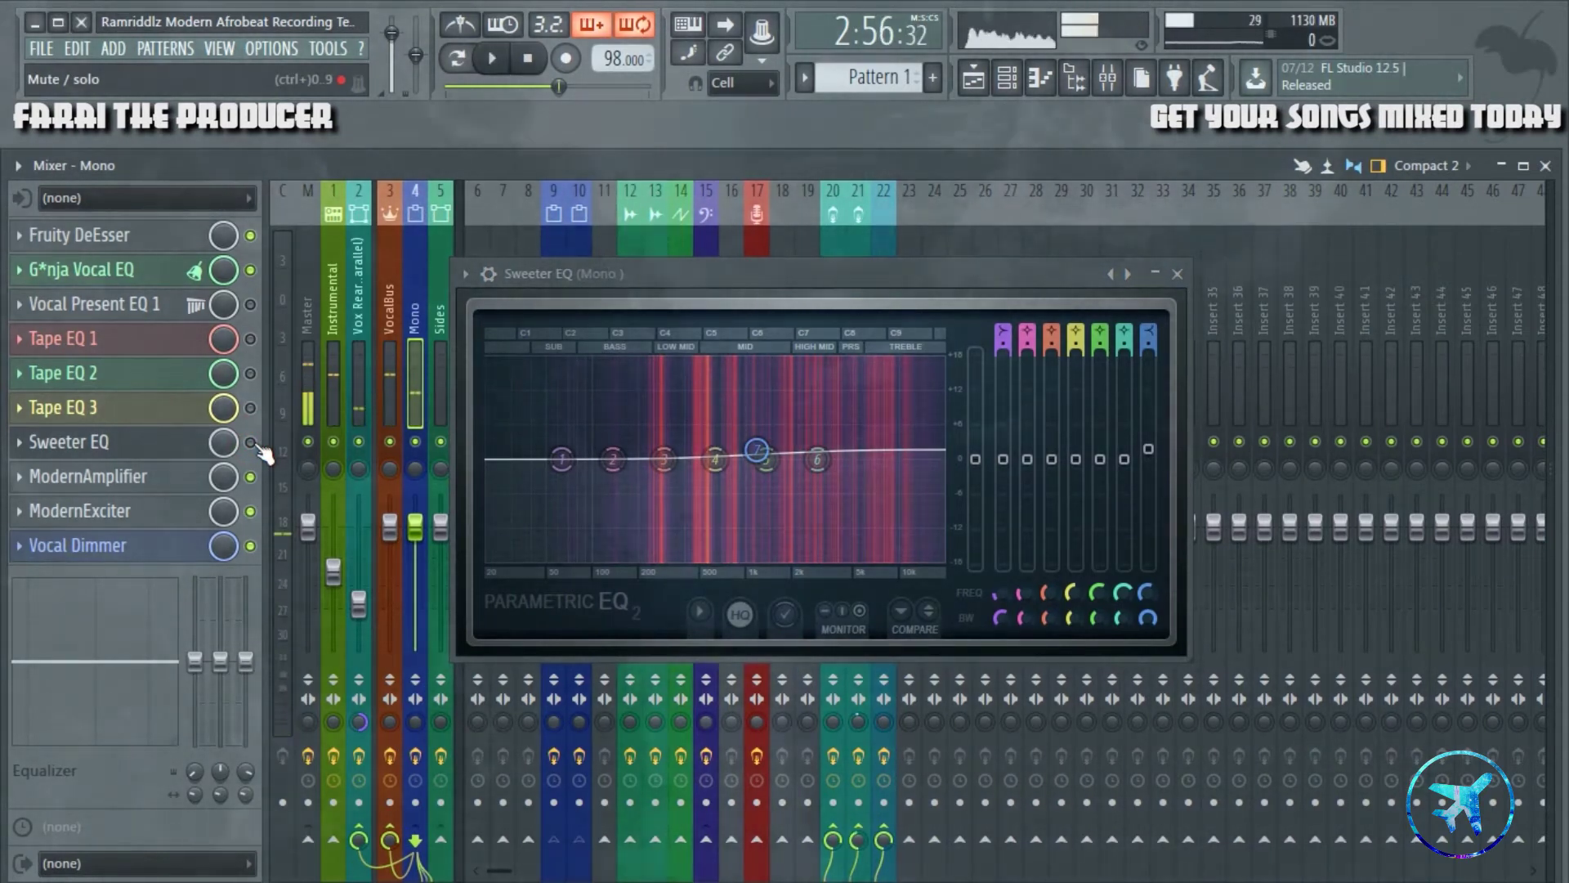
left_click(251, 442)
key("space")
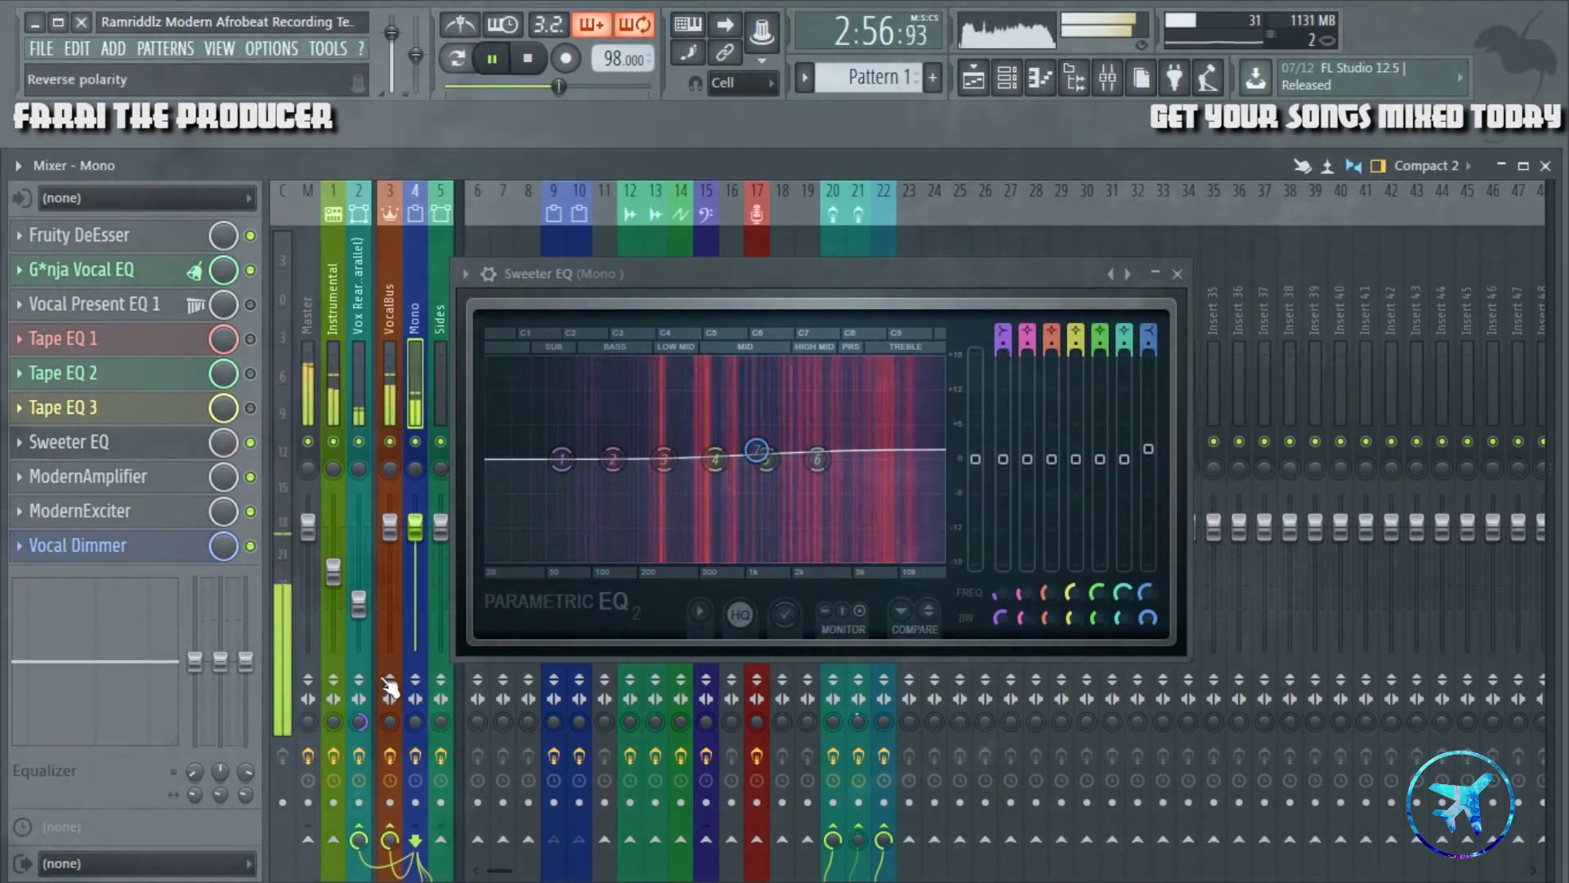
key("space")
left_click(255, 442)
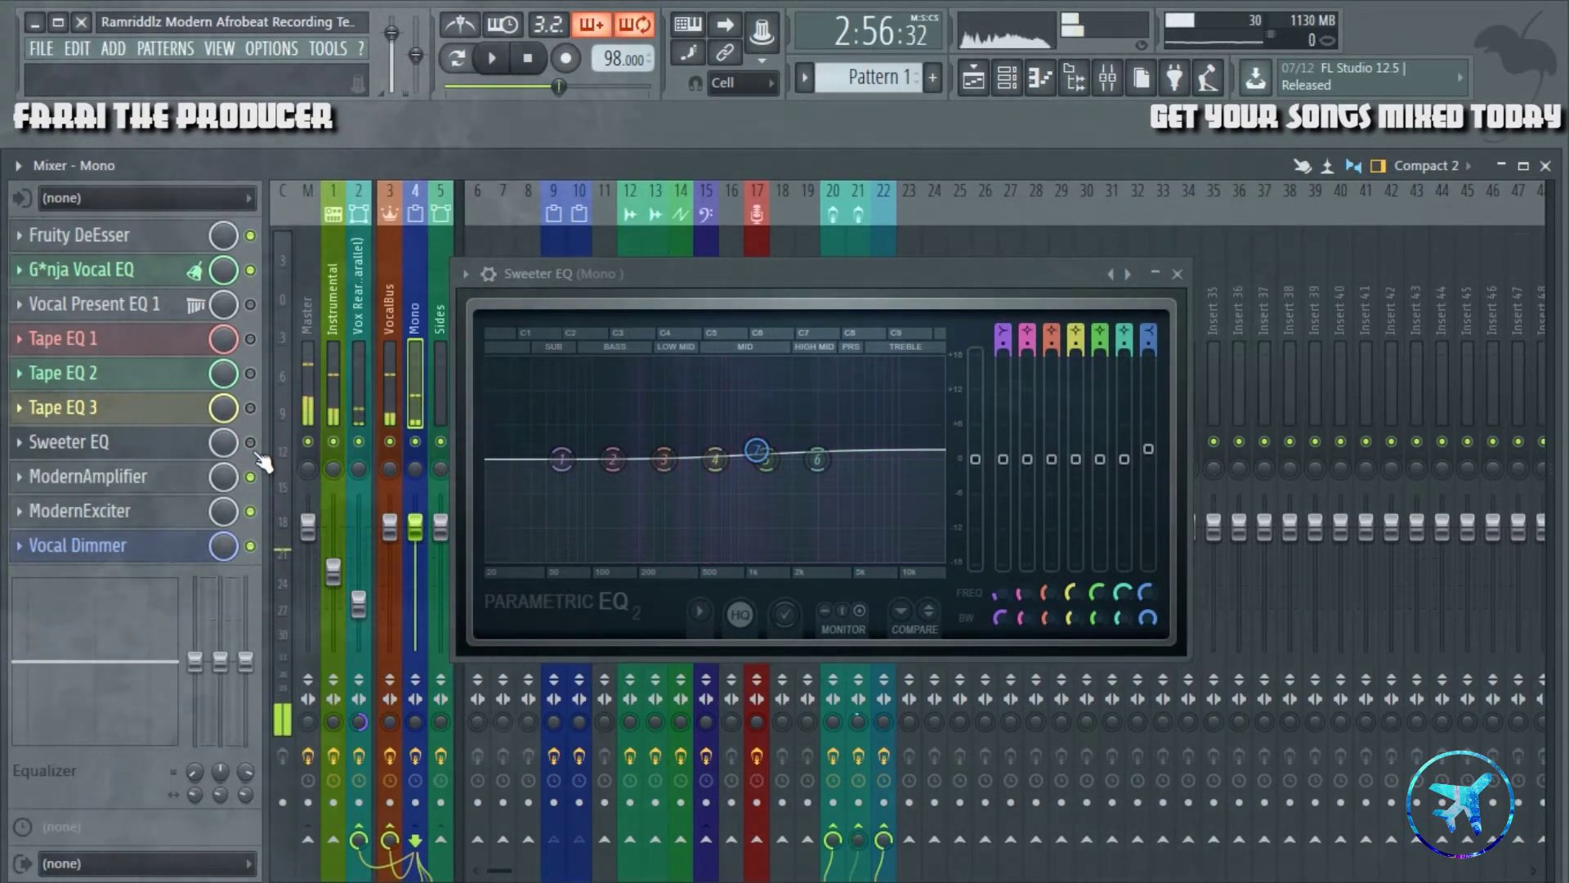
left_click(1177, 274)
- Examine the ModernAmplifier gain, peak reduction and mode settings on the Mono track, audition the vocal, and close the plugin
left_click(122, 477)
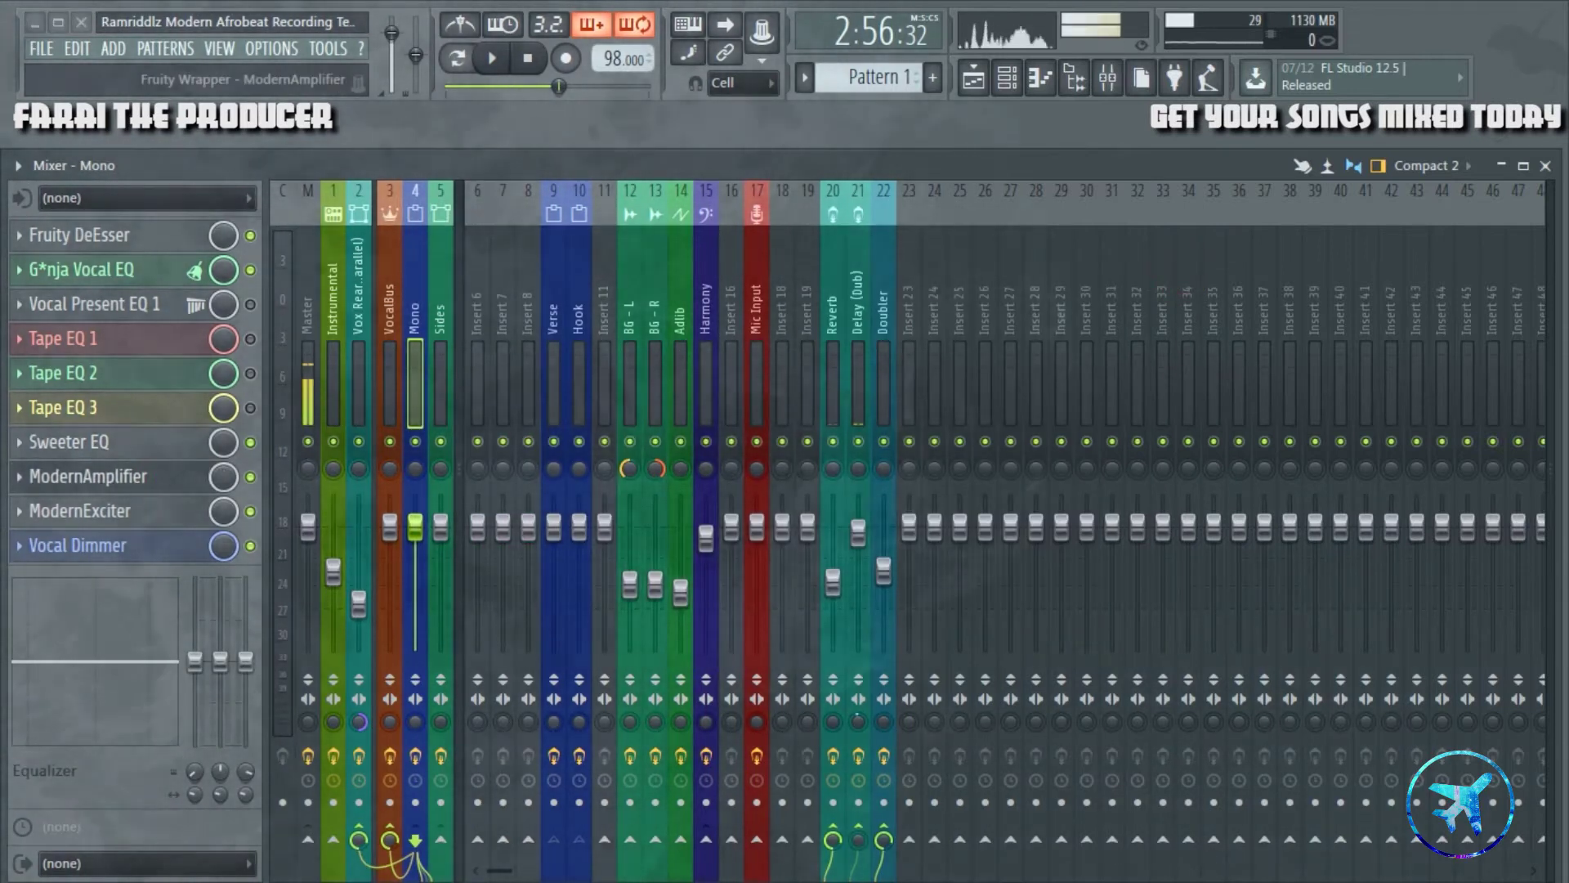
mouse_move(726, 443)
left_mouse_down()
mouse_move(747, 464)
mouse_move(767, 601)
mouse_move(745, 643)
mouse_move(742, 435)
left_mouse_up()
left_click_drag(602, 446, 583, 419)
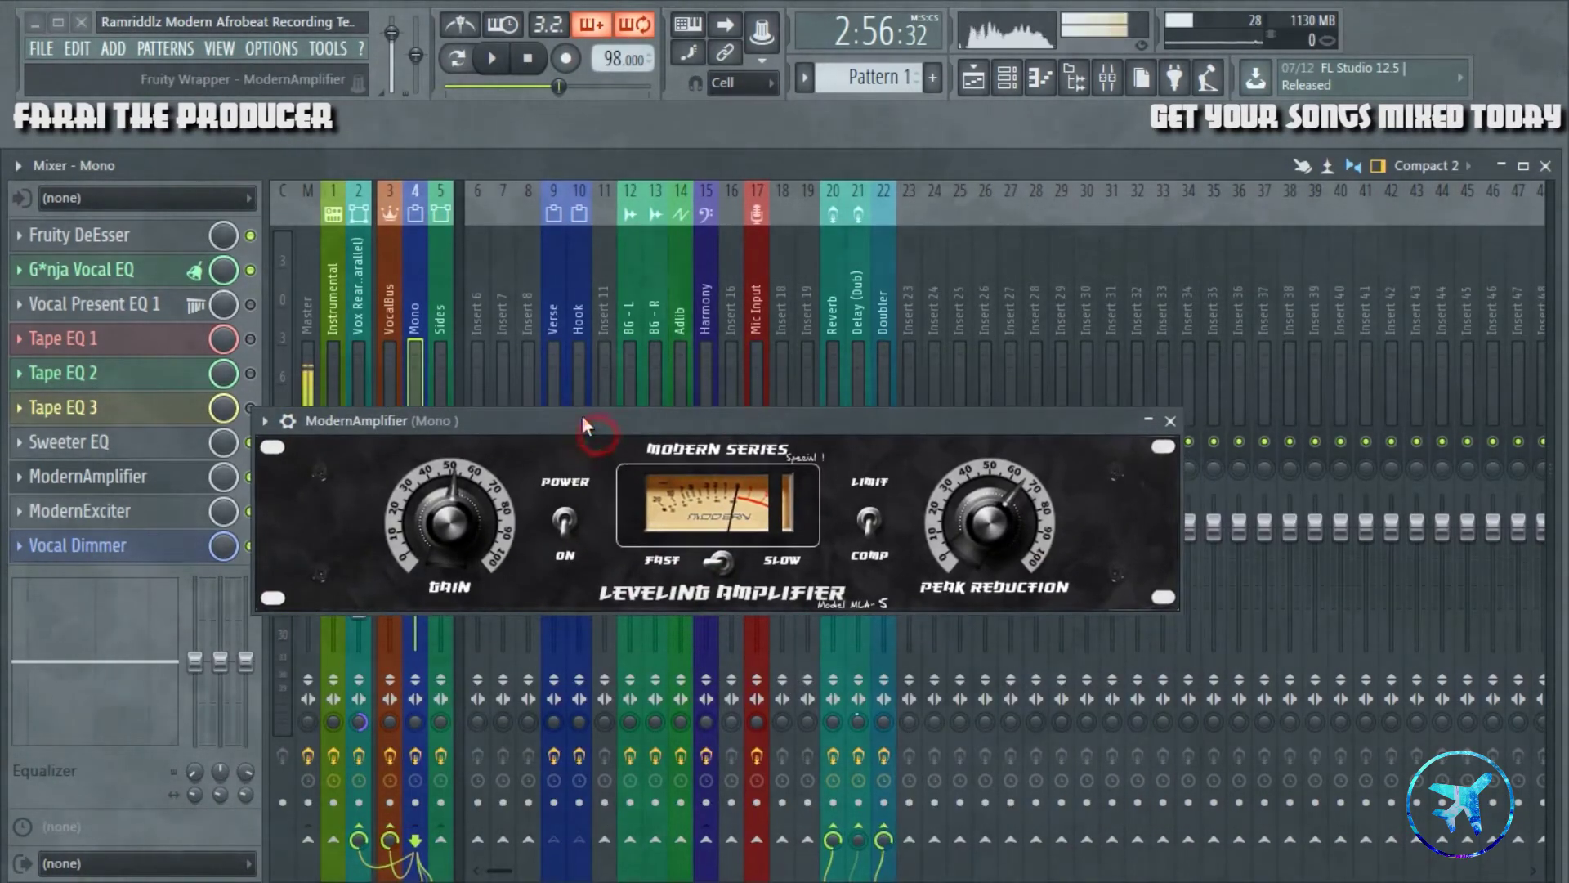
left_click_drag(914, 422, 907, 409)
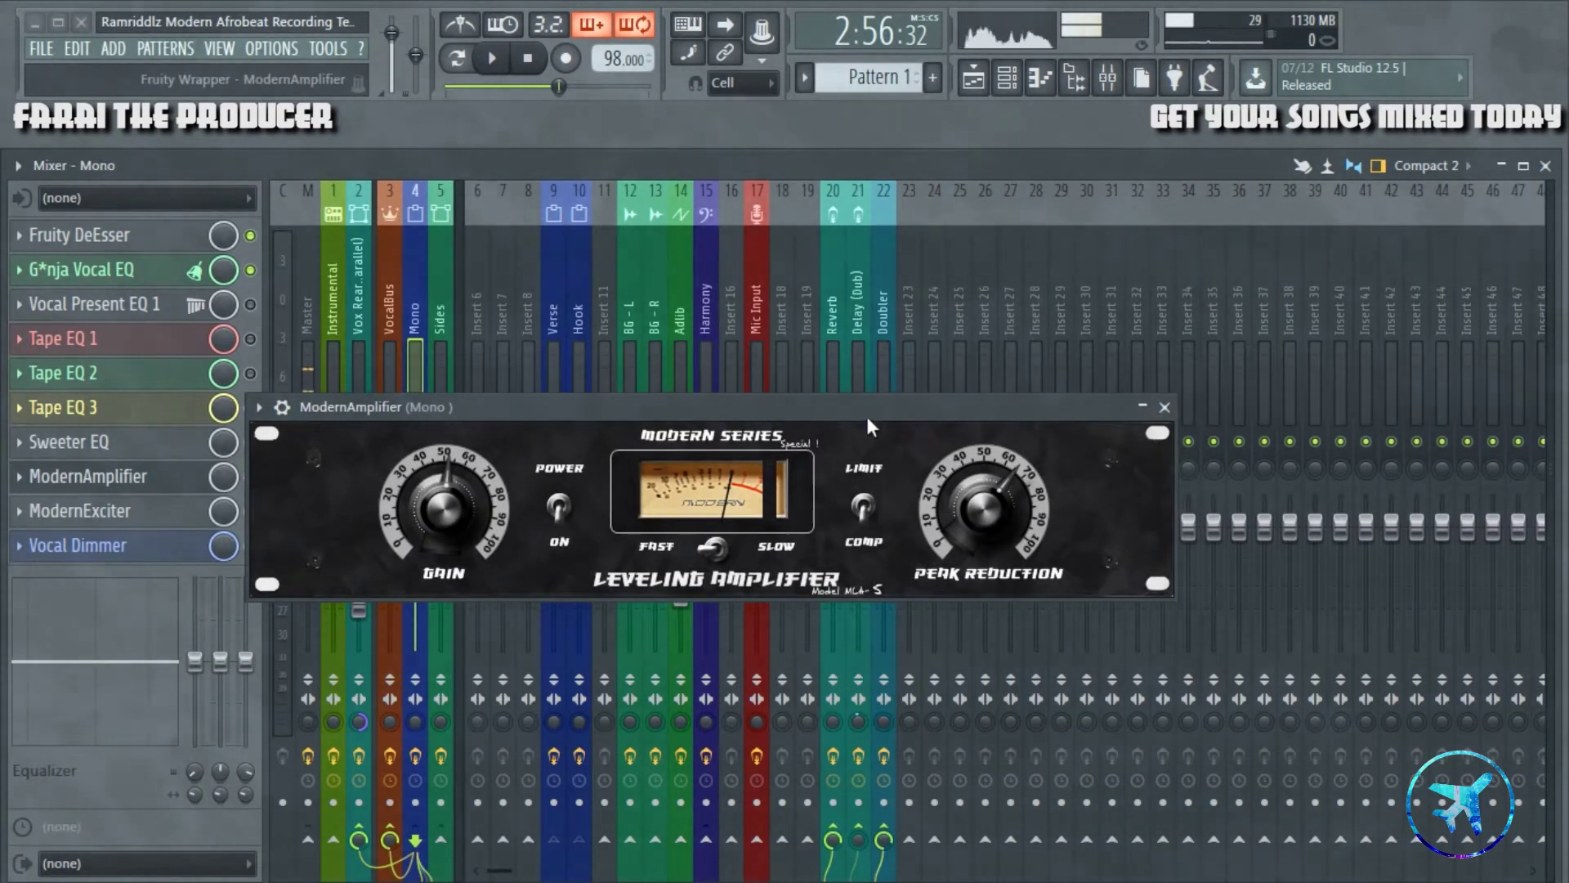
left_click_drag(867, 419, 878, 444)
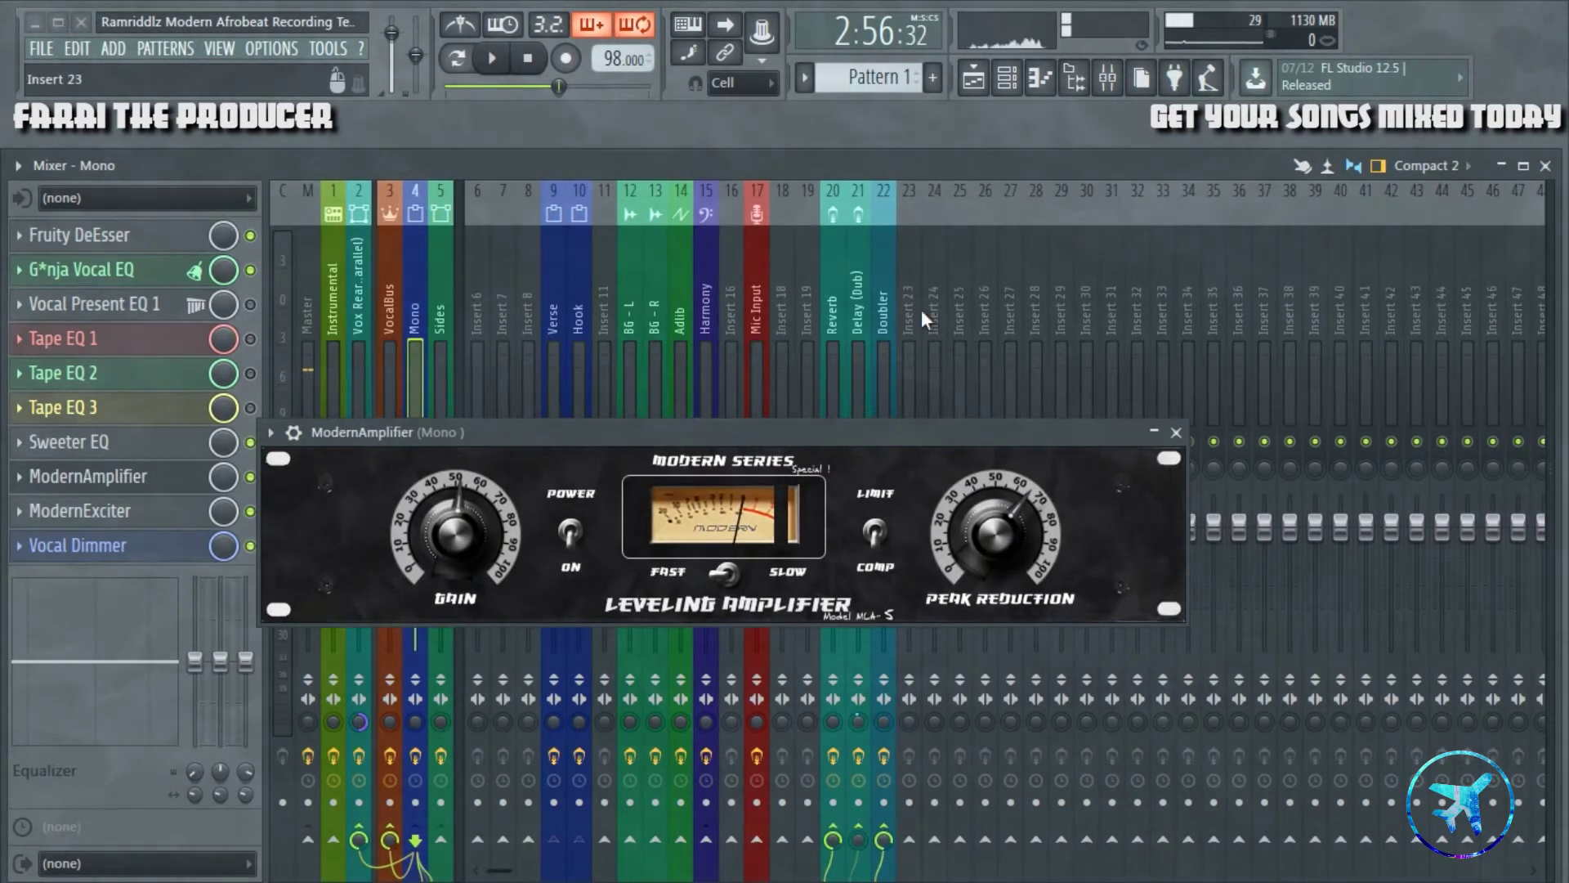
left_click_drag(821, 515, 865, 348)
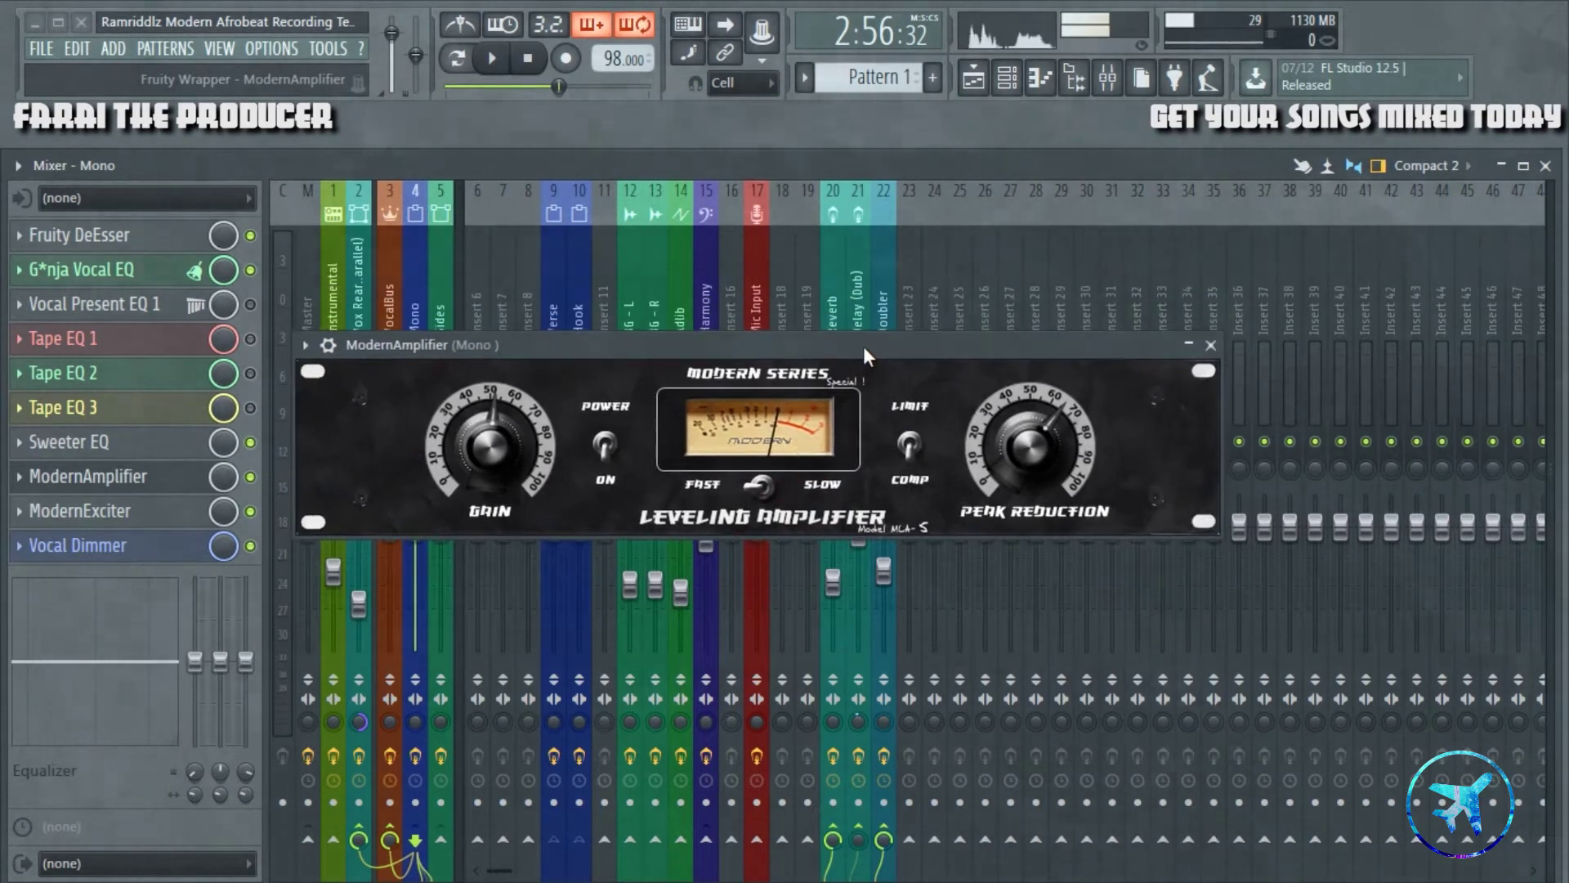
left_click_drag(718, 348, 714, 401)
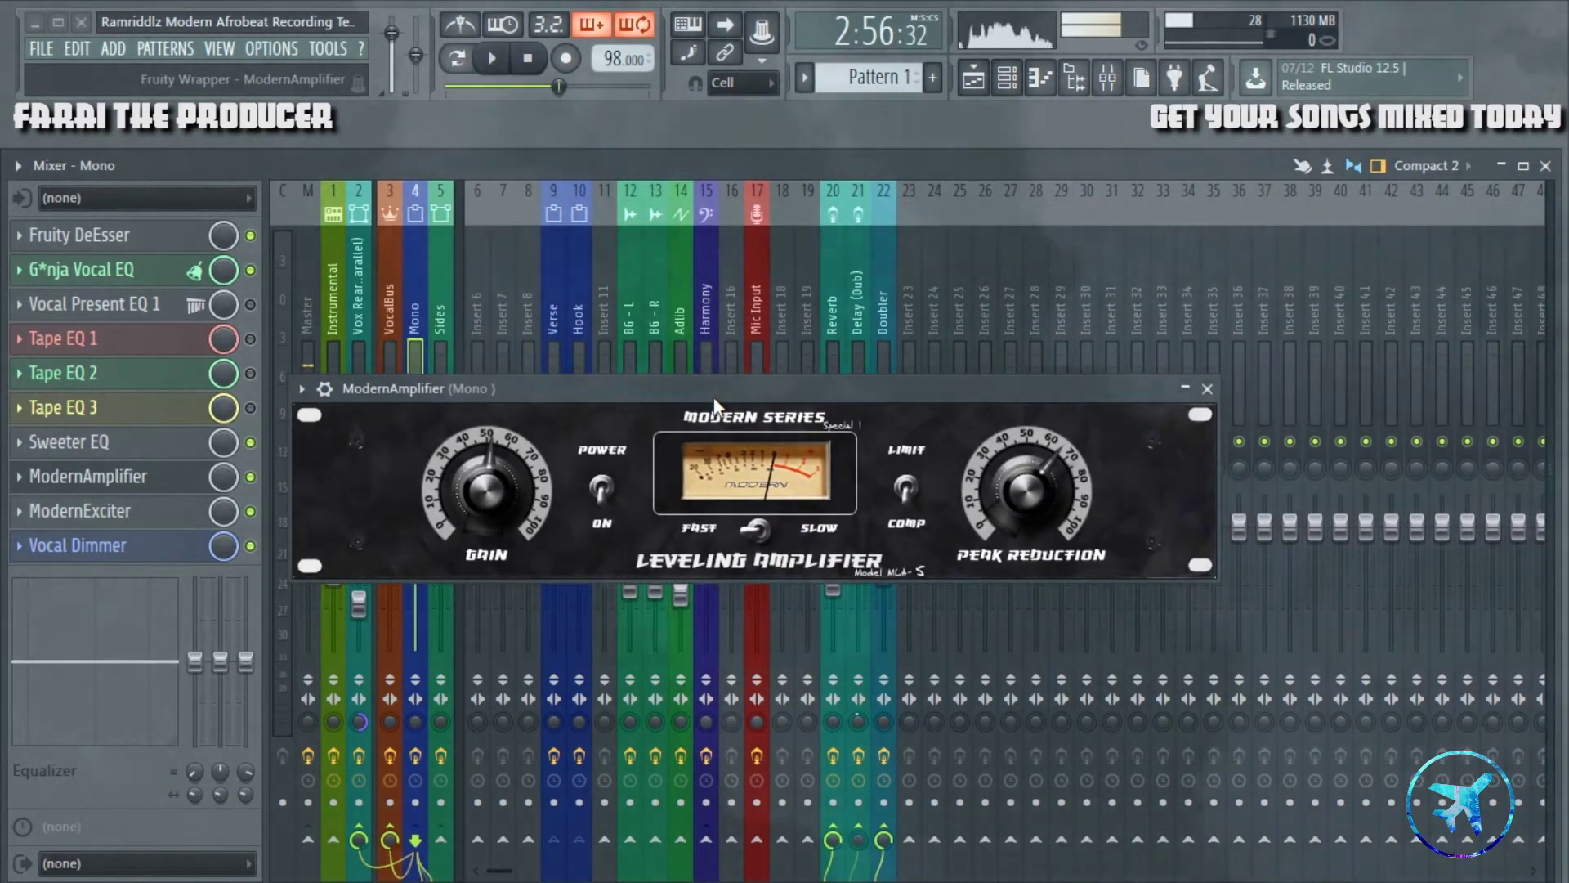
key("space")
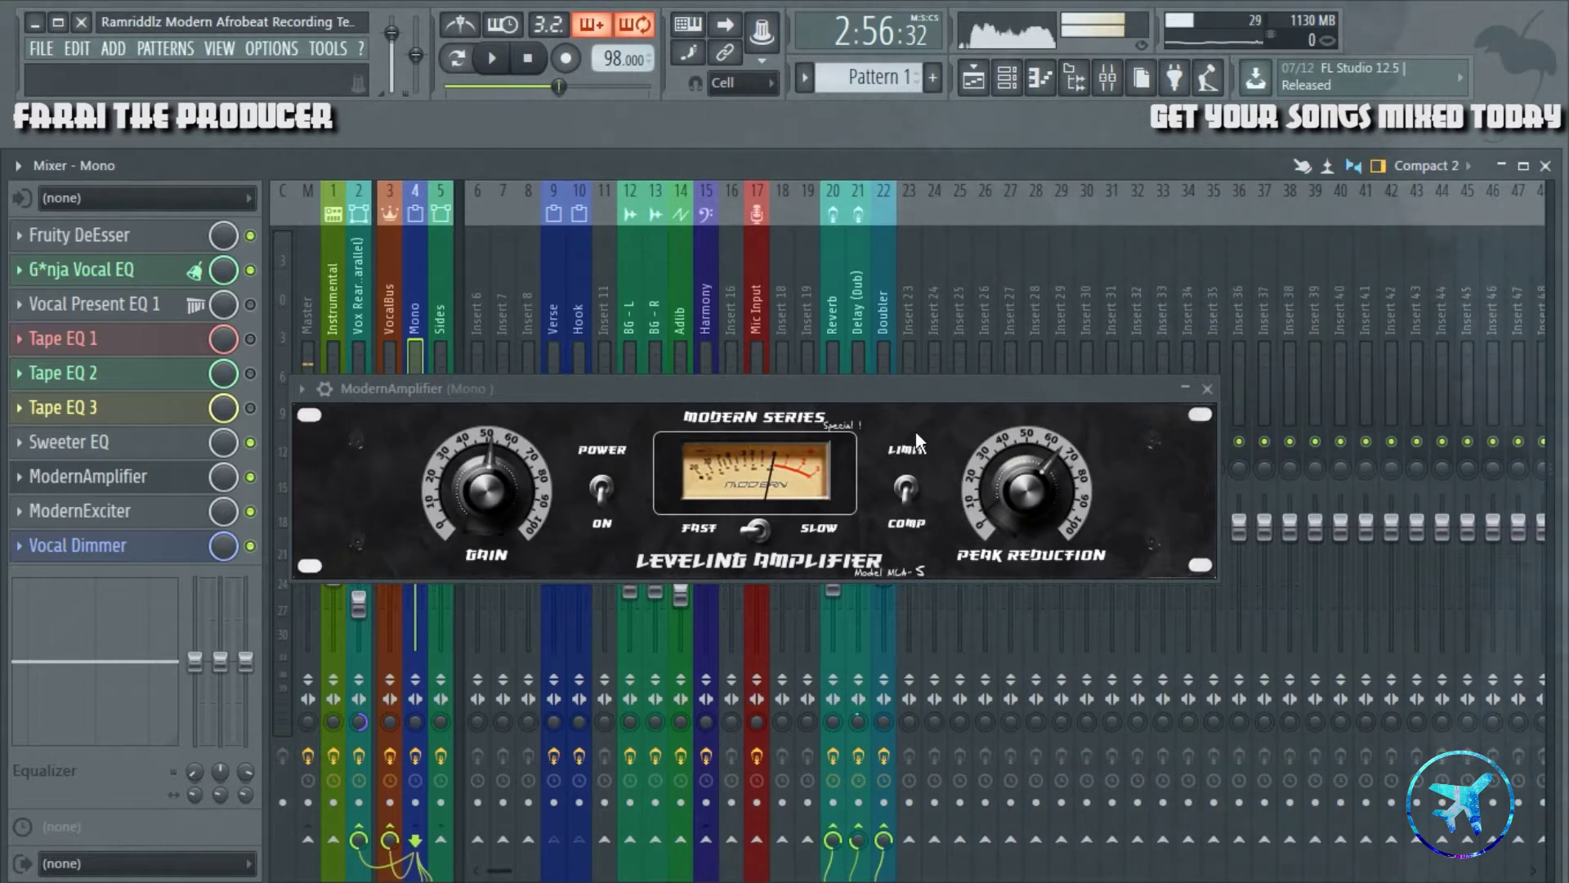
left_click(1207, 389)
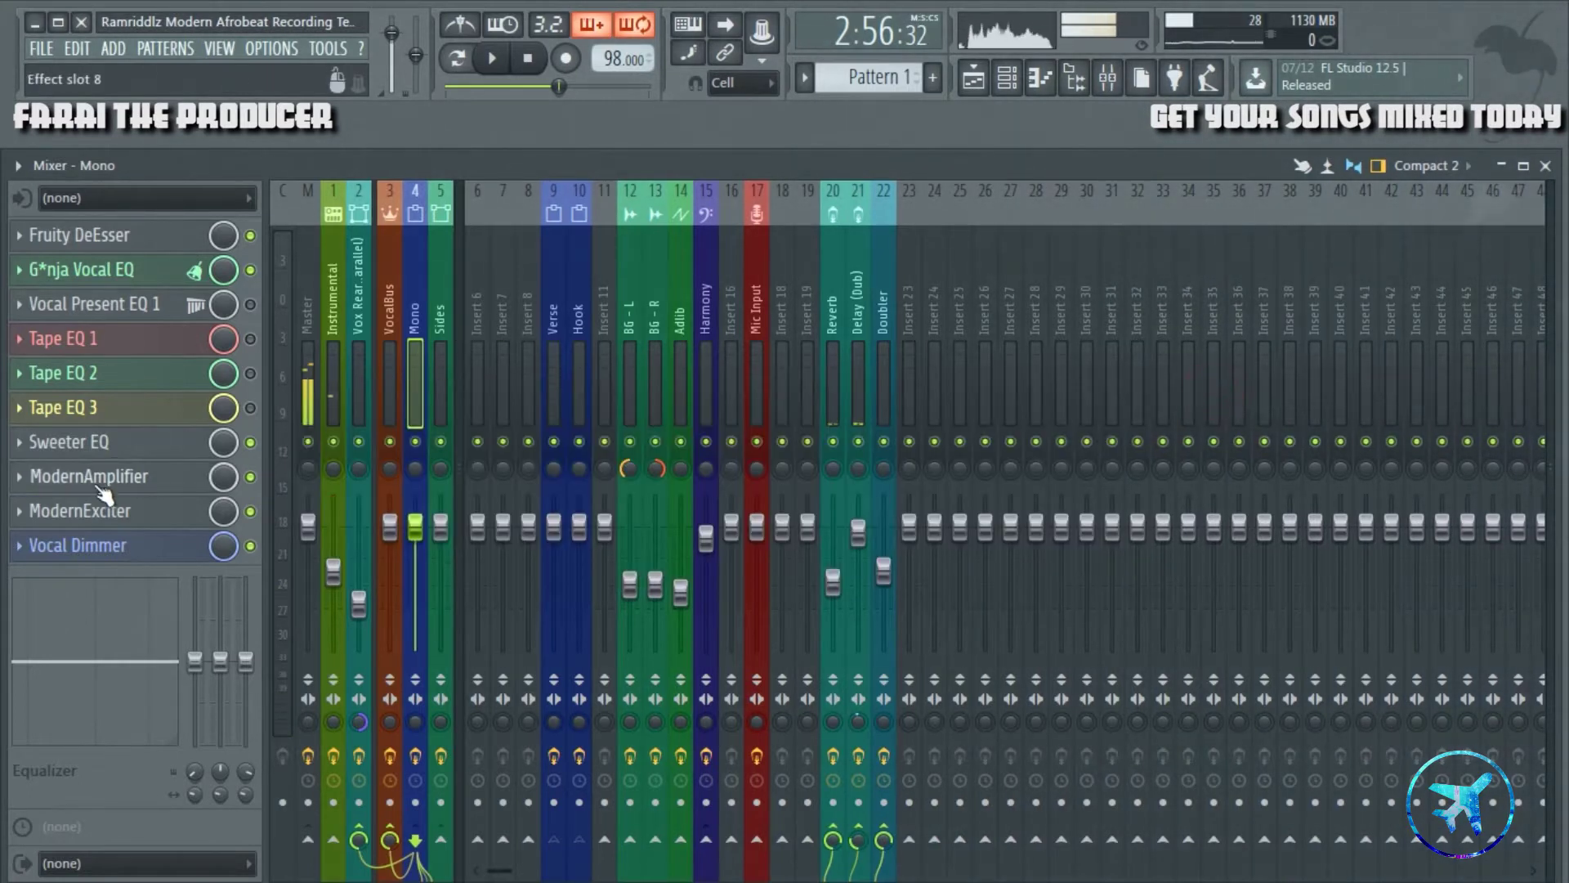
- Examine the ModernExciter low, high, balance and output settings on the Mono track
left_click(138, 517)
left_click_drag(659, 576, 603, 598)
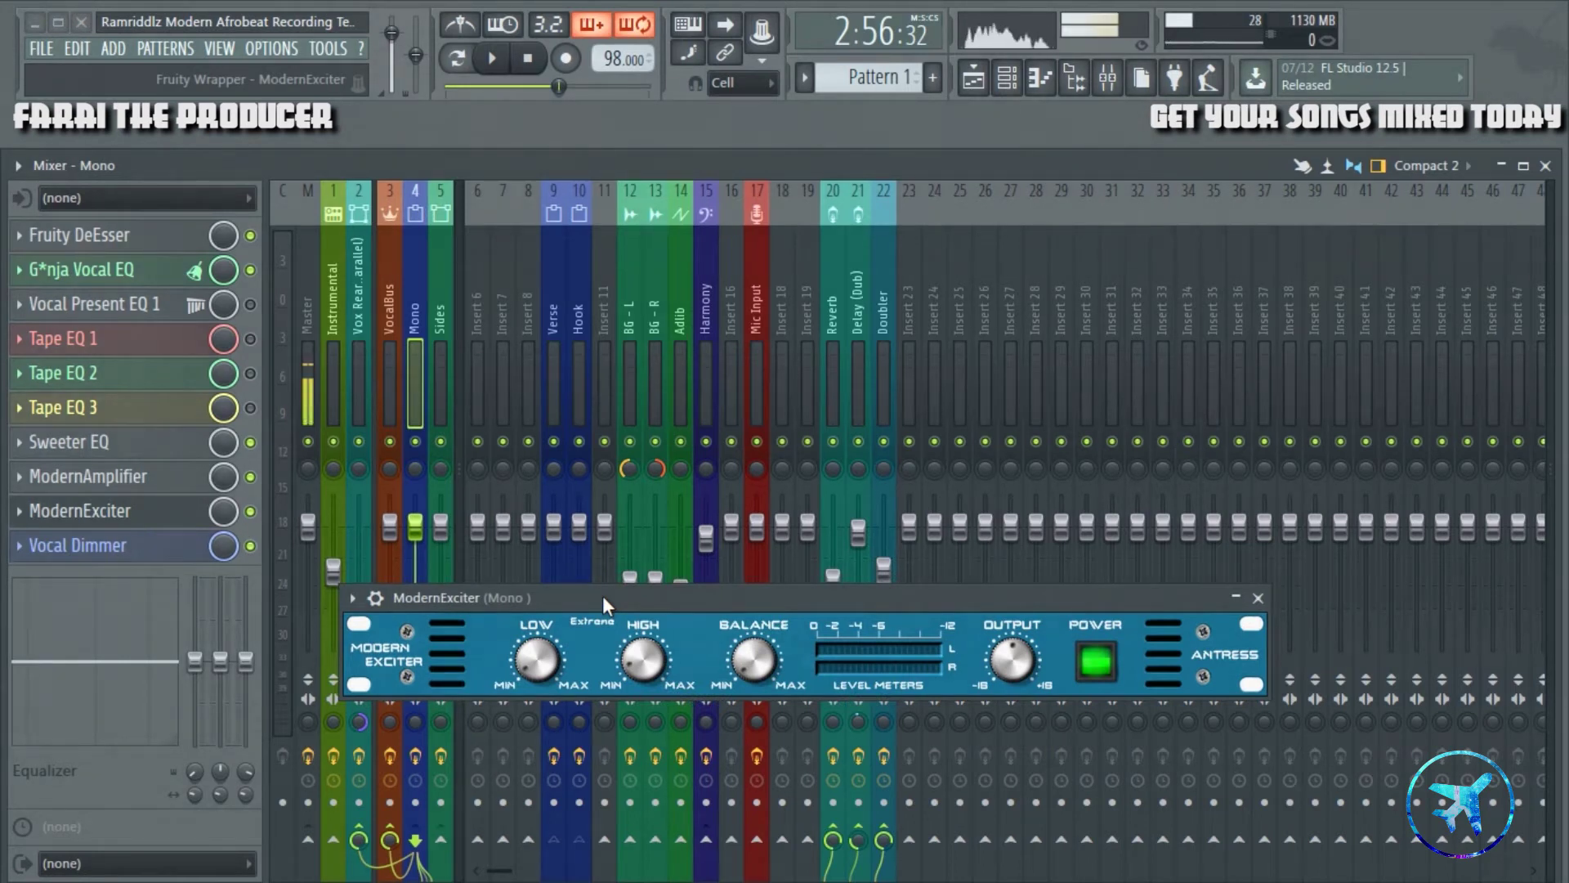
left_click_drag(601, 595, 596, 579)
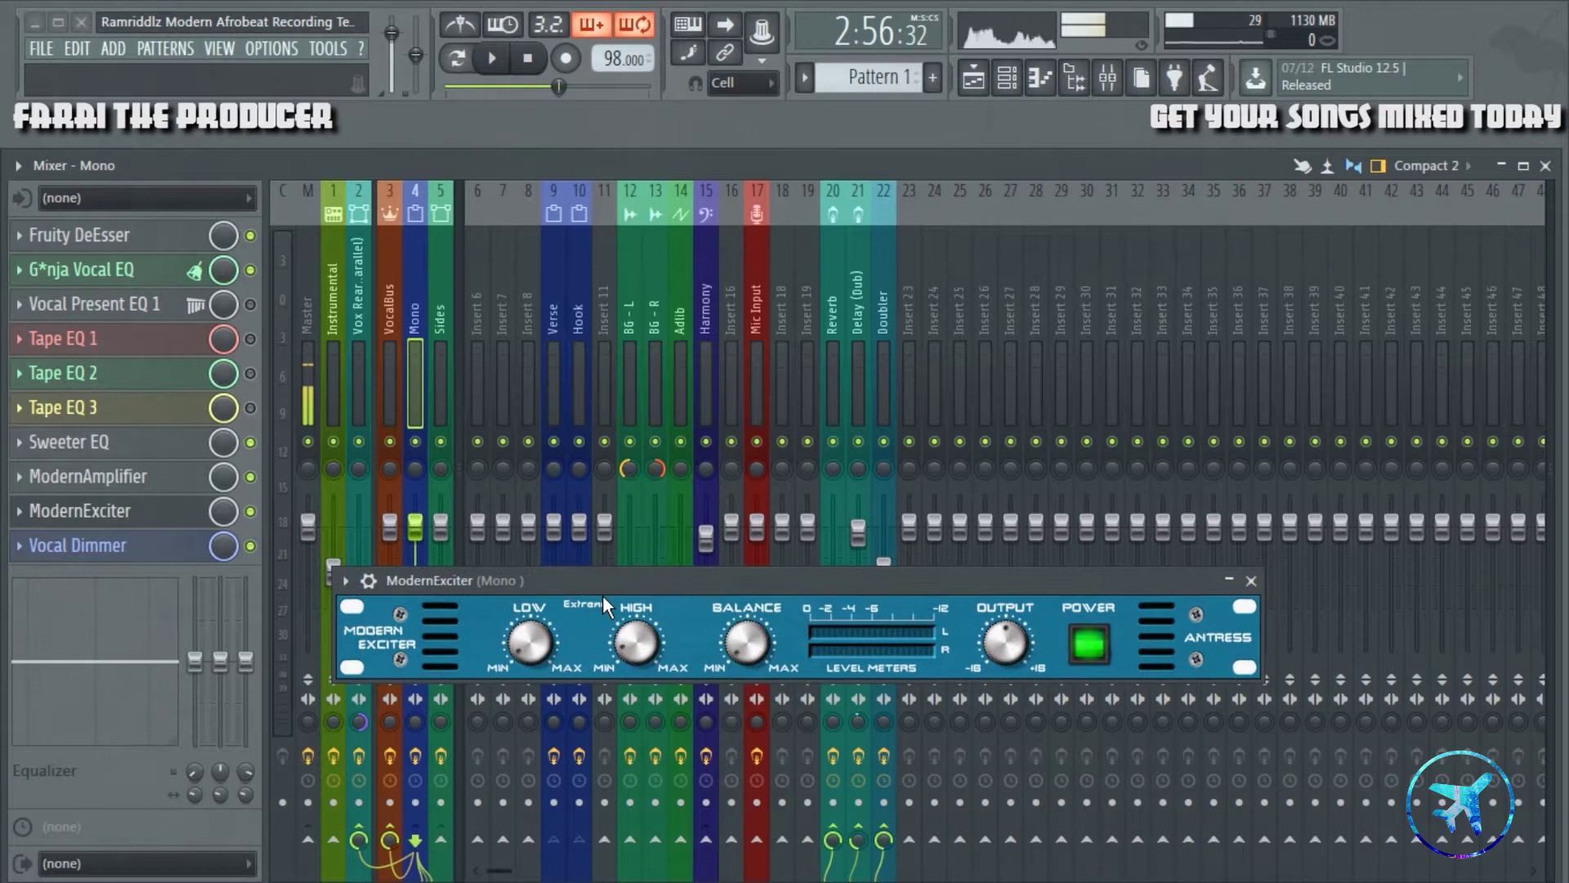
left_click_drag(624, 580, 605, 588)
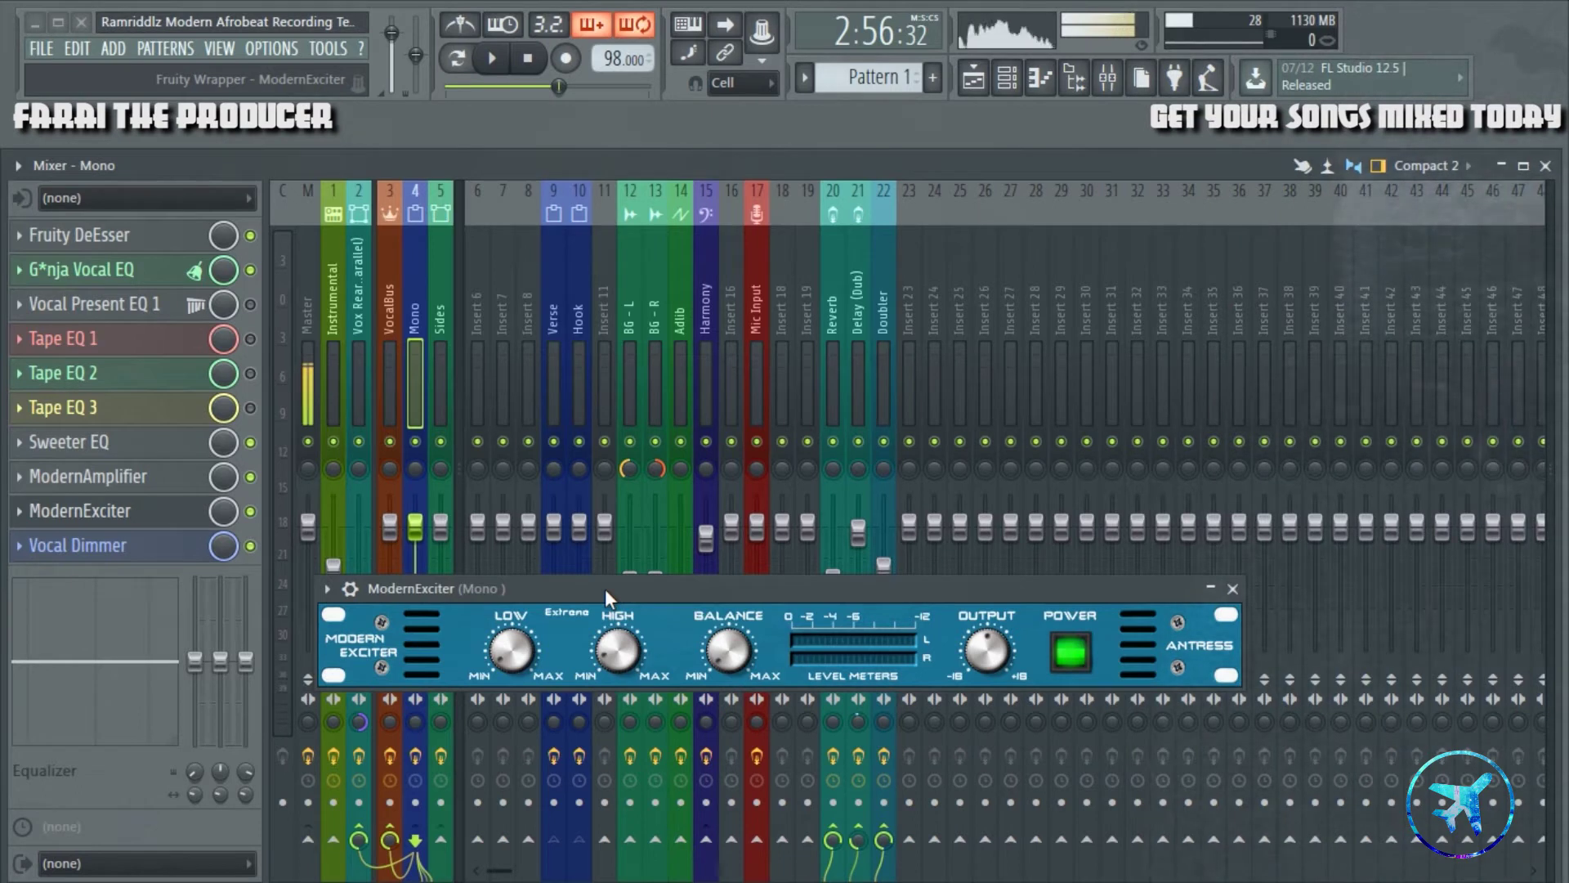
mouse_move(605, 588)
left_mouse_down()
mouse_move(587, 600)
mouse_move(621, 586)
left_mouse_up()
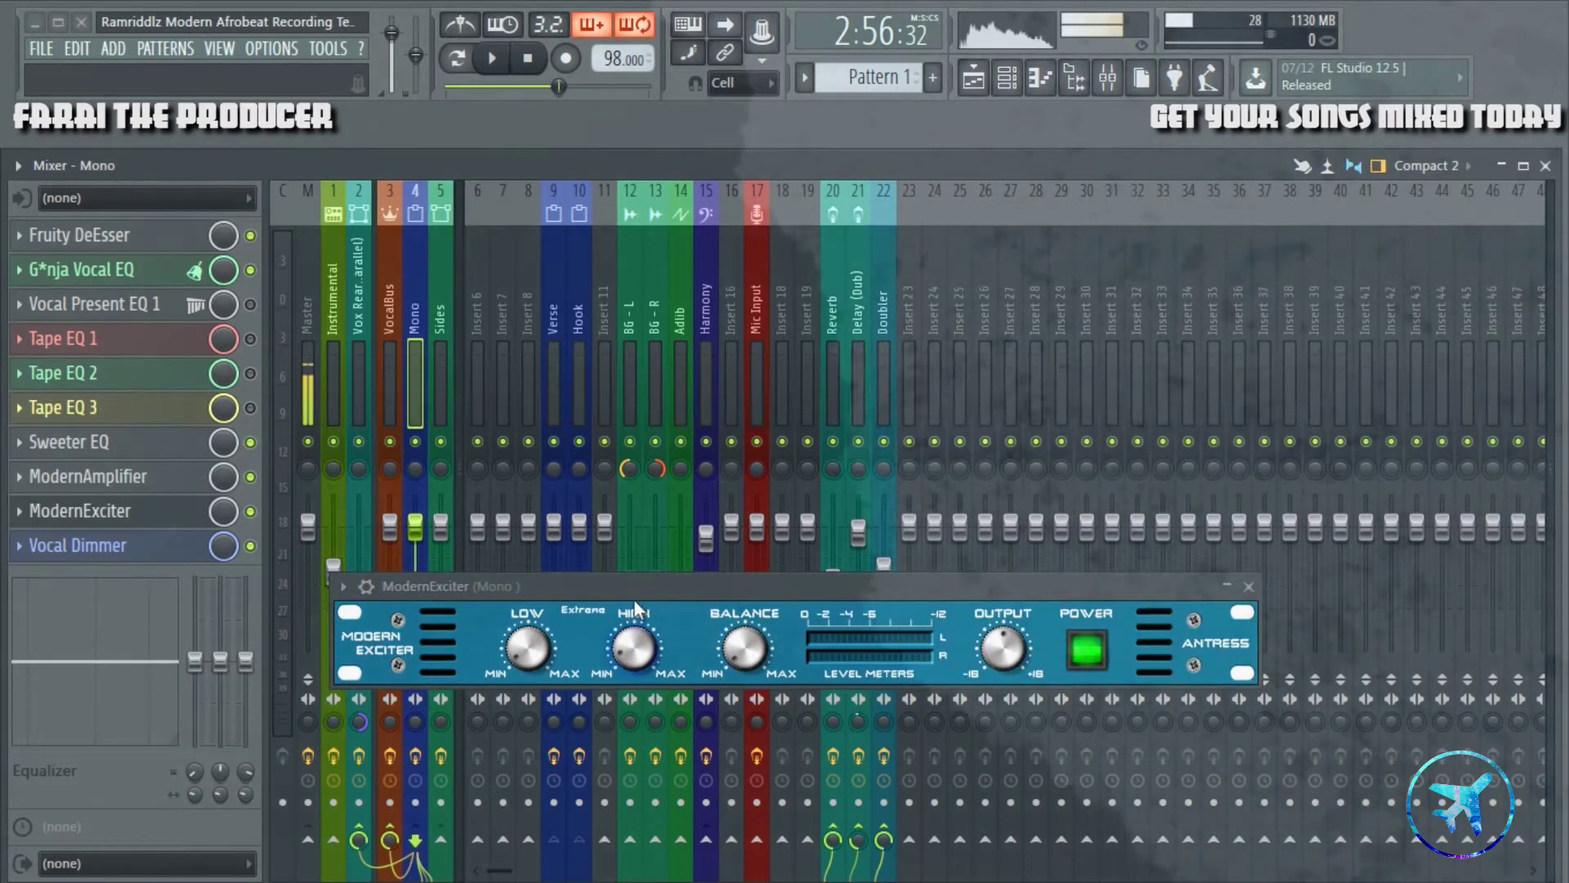
left_click_drag(628, 585, 685, 575)
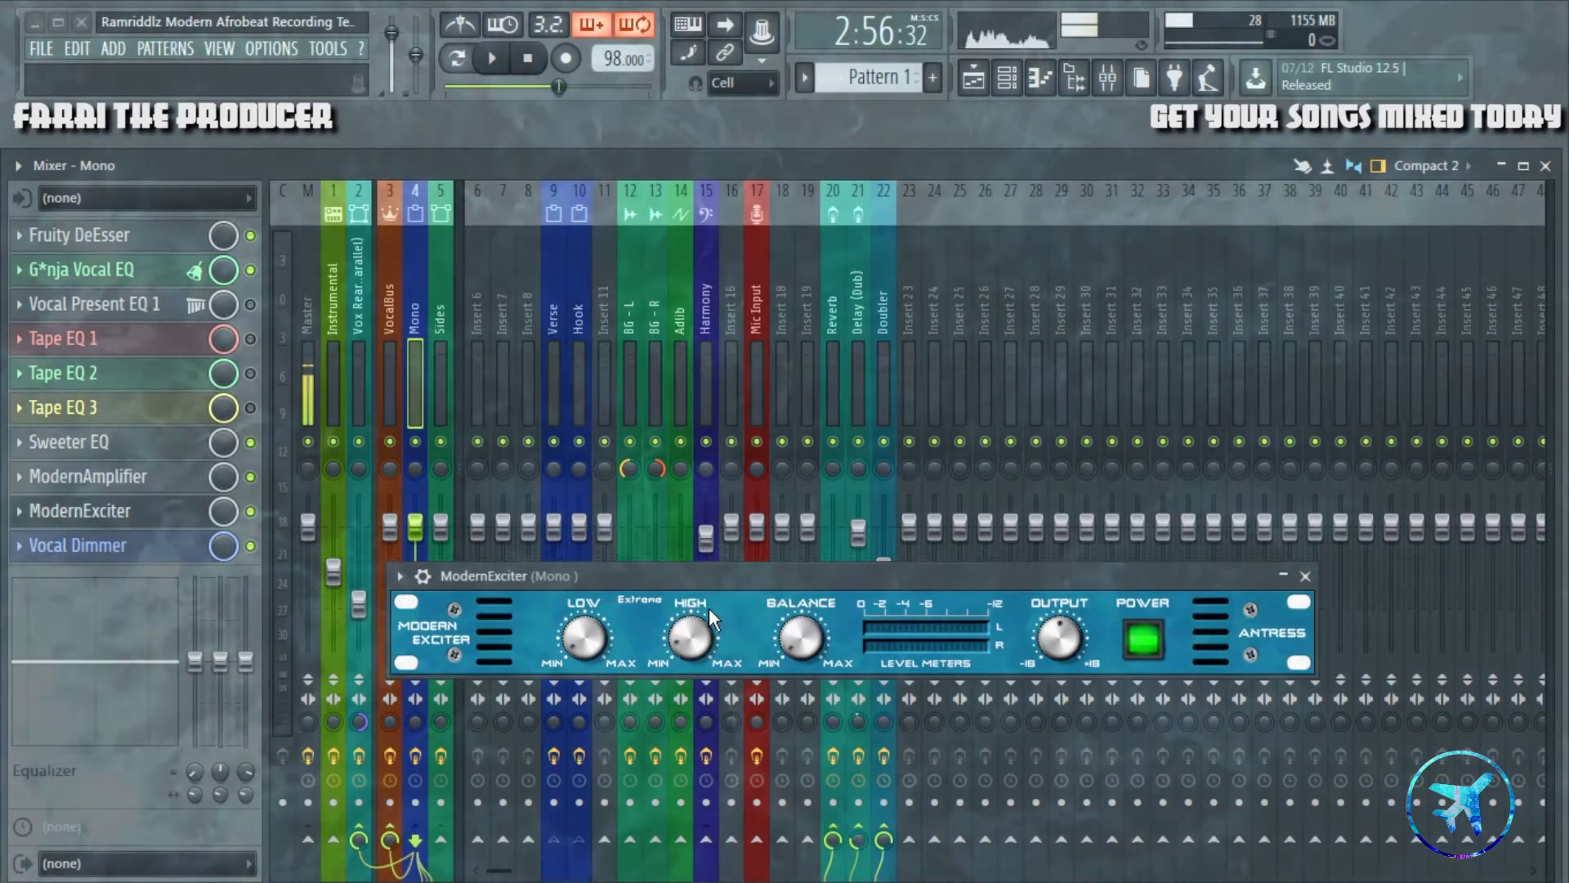
- Play the Mono vocal through ModernExciter, stop playback and close the plugin
left_click_drag(689, 646, 734, 445)
key("space")
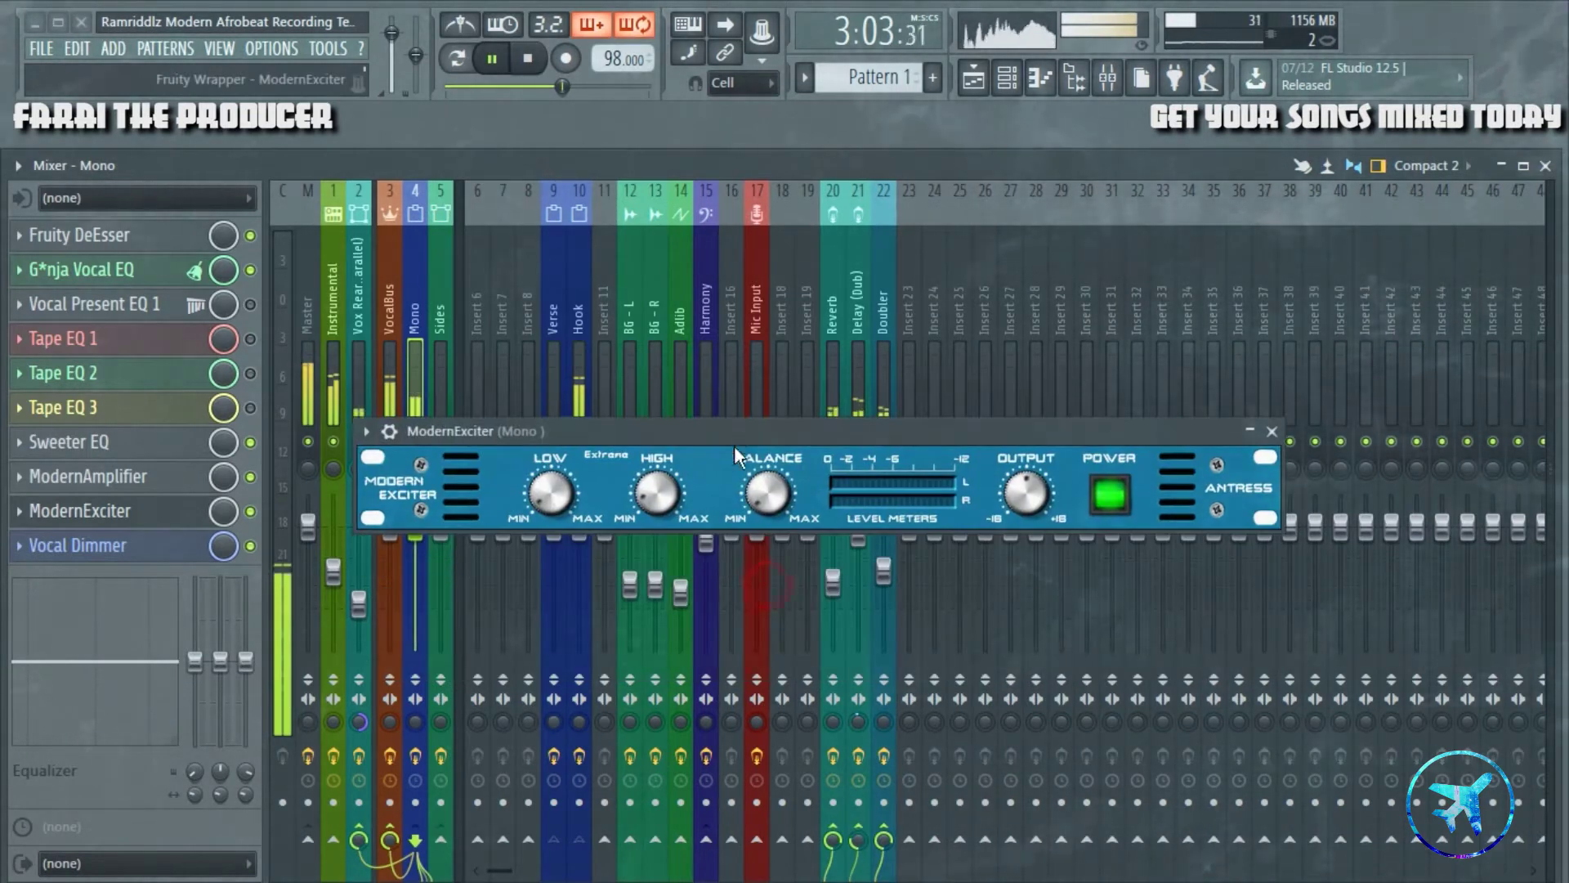
key("space")
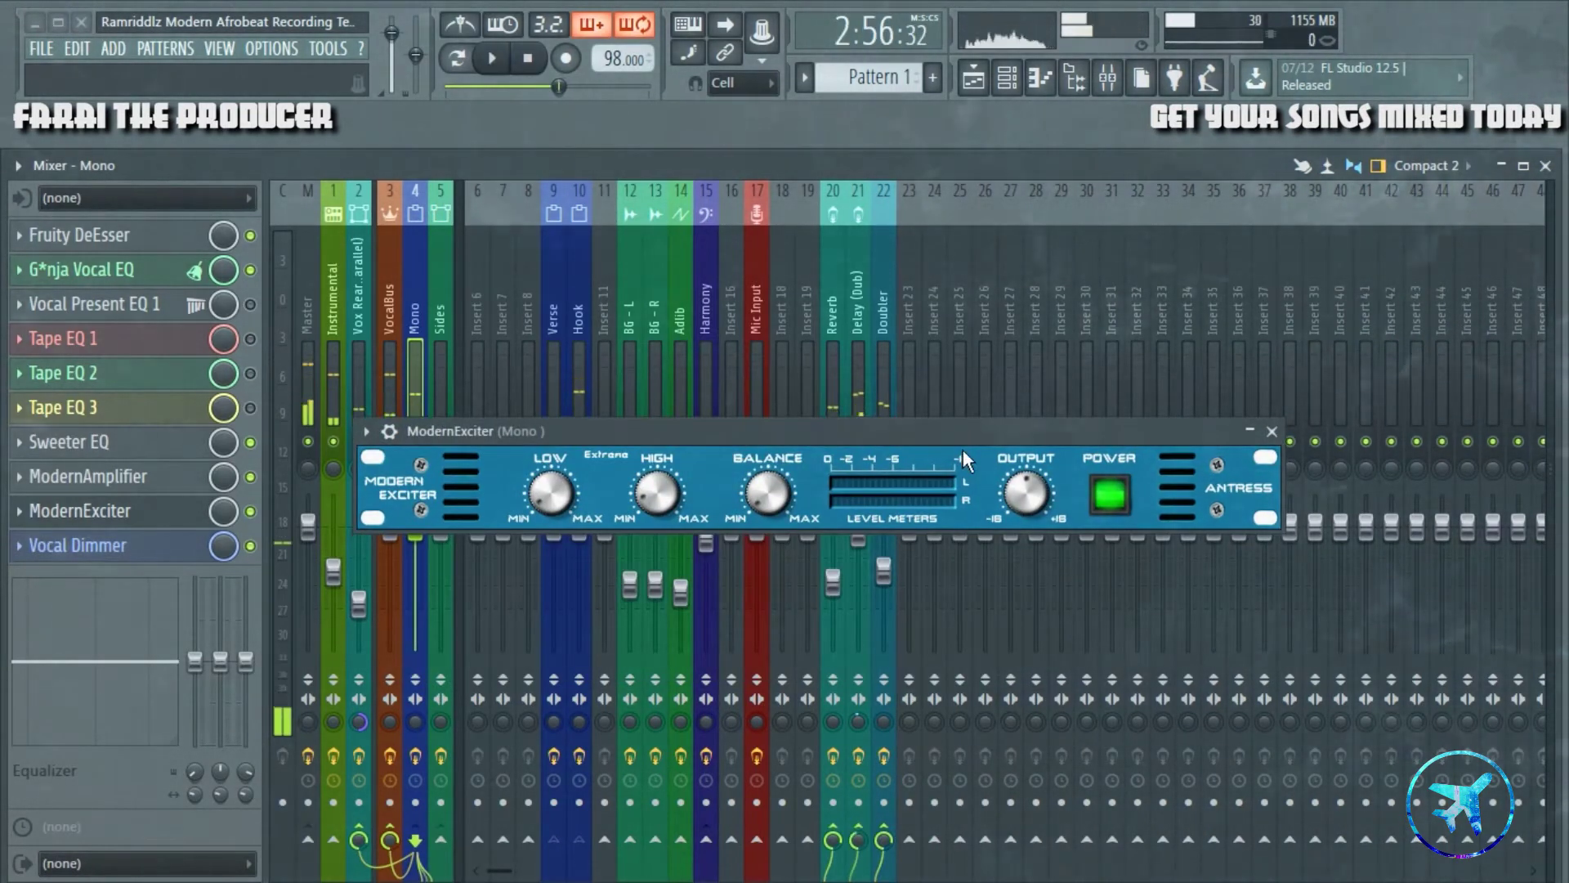
left_click_drag(963, 431, 966, 530)
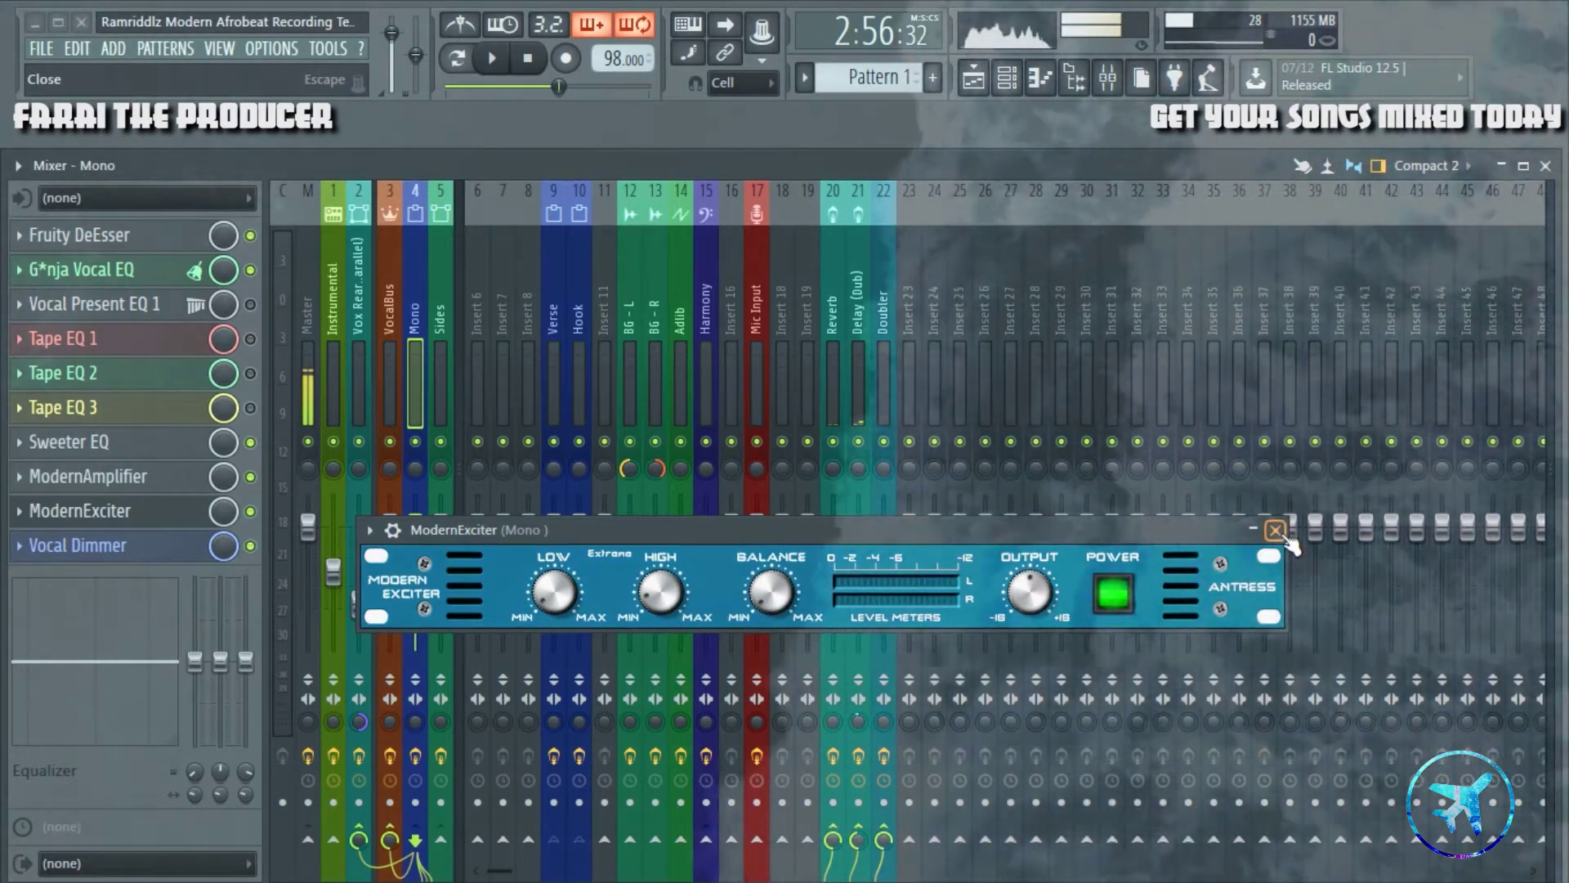
left_click(1281, 533)
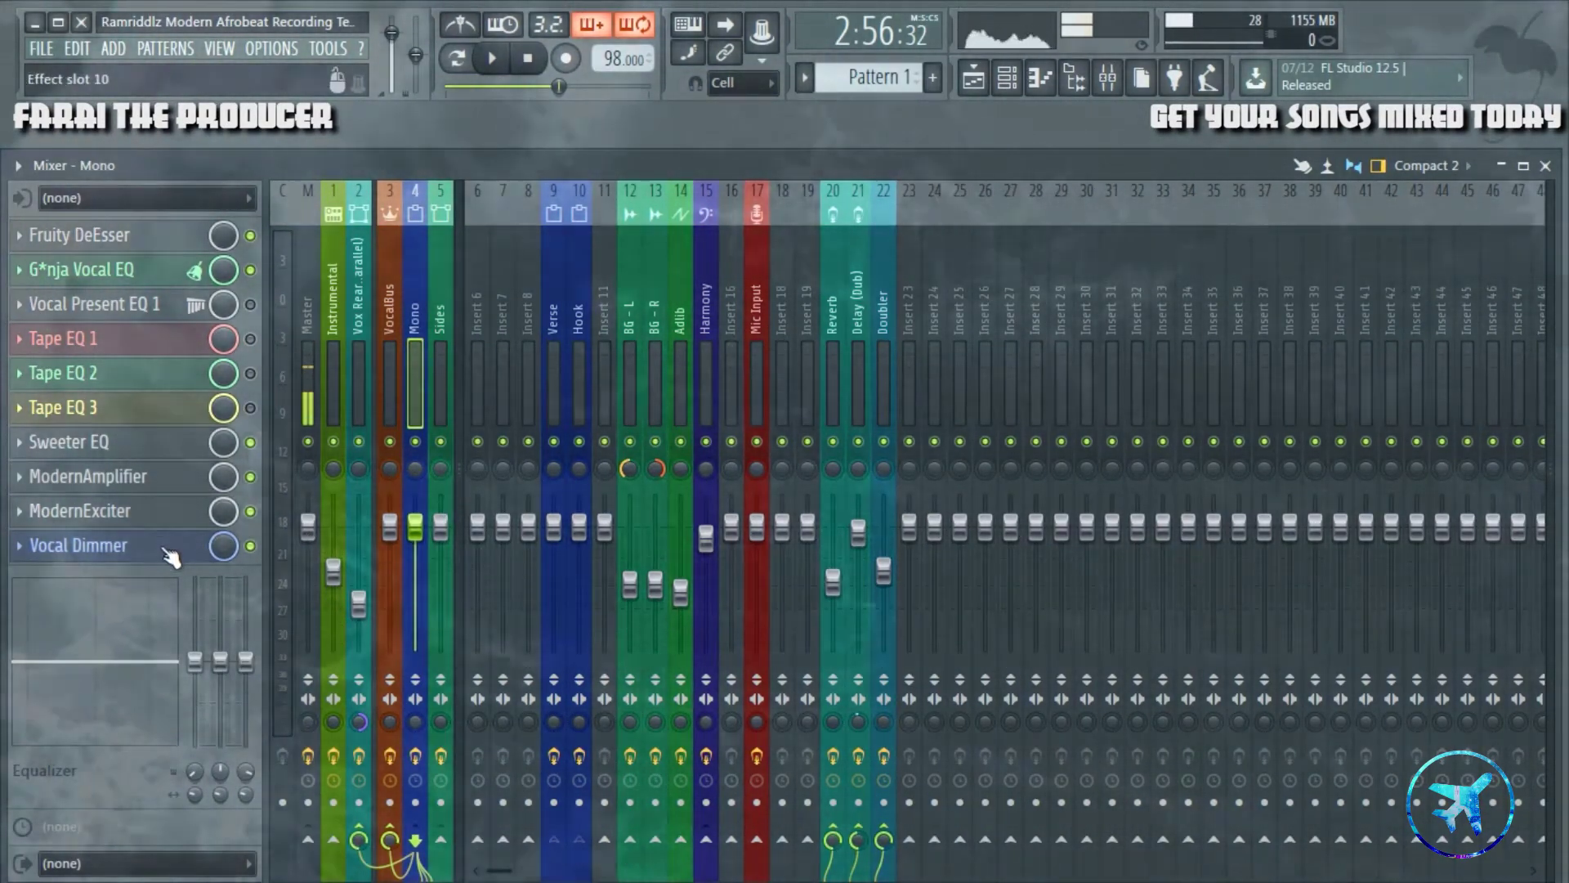
- Examine the Vocal Dimmer EQ curve on the Mono track, including its treble dip and band 7 low-pass
left_click(78, 545)
left_click_drag(883, 286, 992, 323)
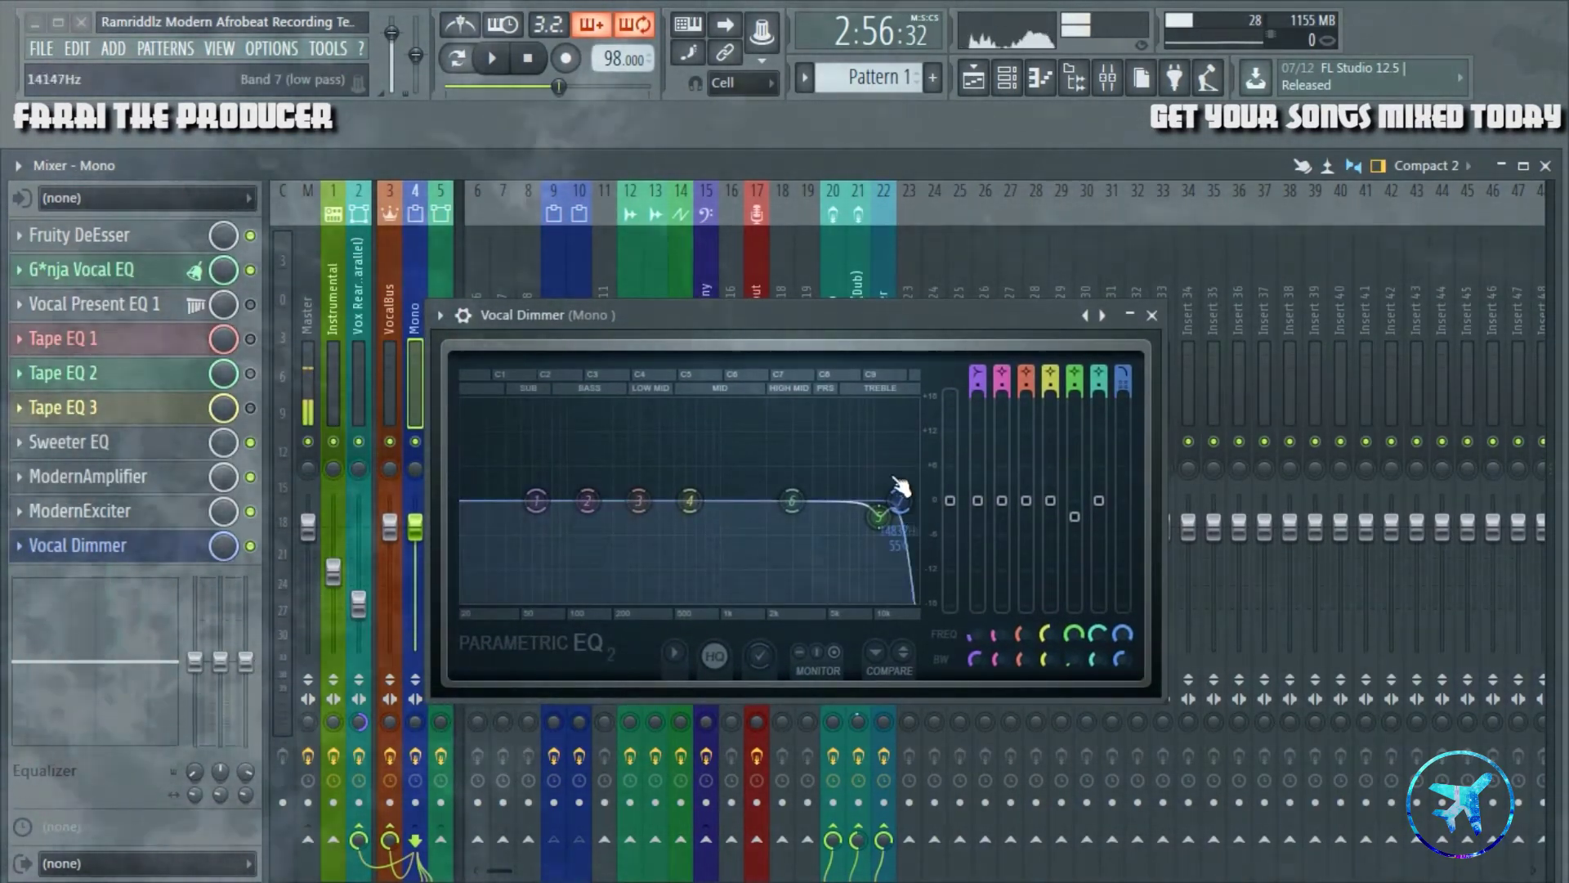
mouse_move(791, 312)
left_mouse_down()
mouse_move(747, 376)
mouse_move(782, 300)
left_mouse_up()
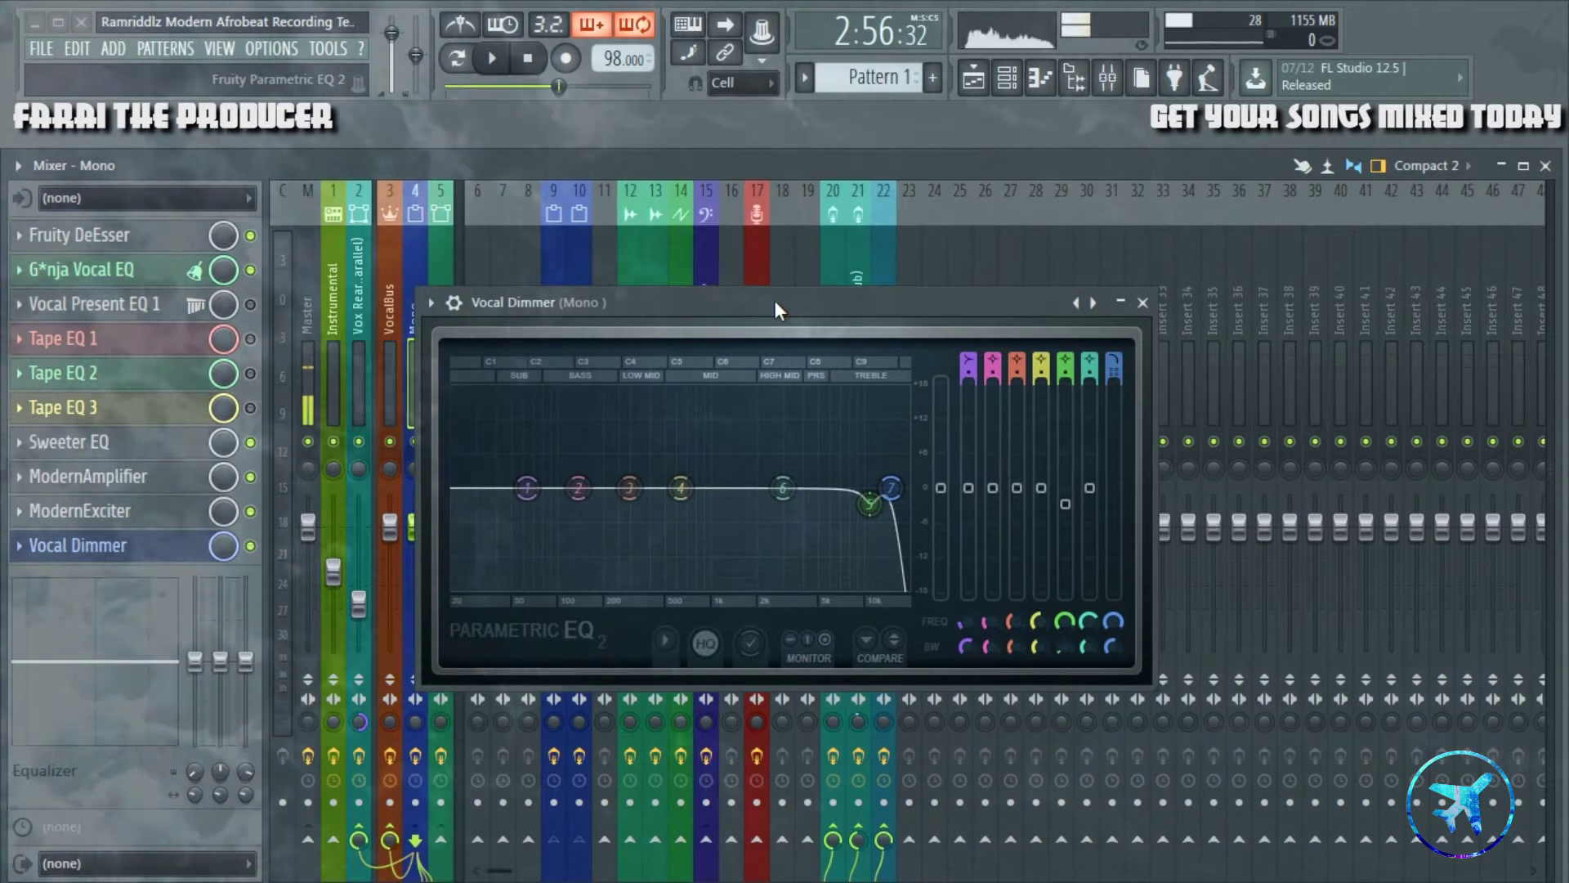
left_click_drag(943, 310, 958, 353)
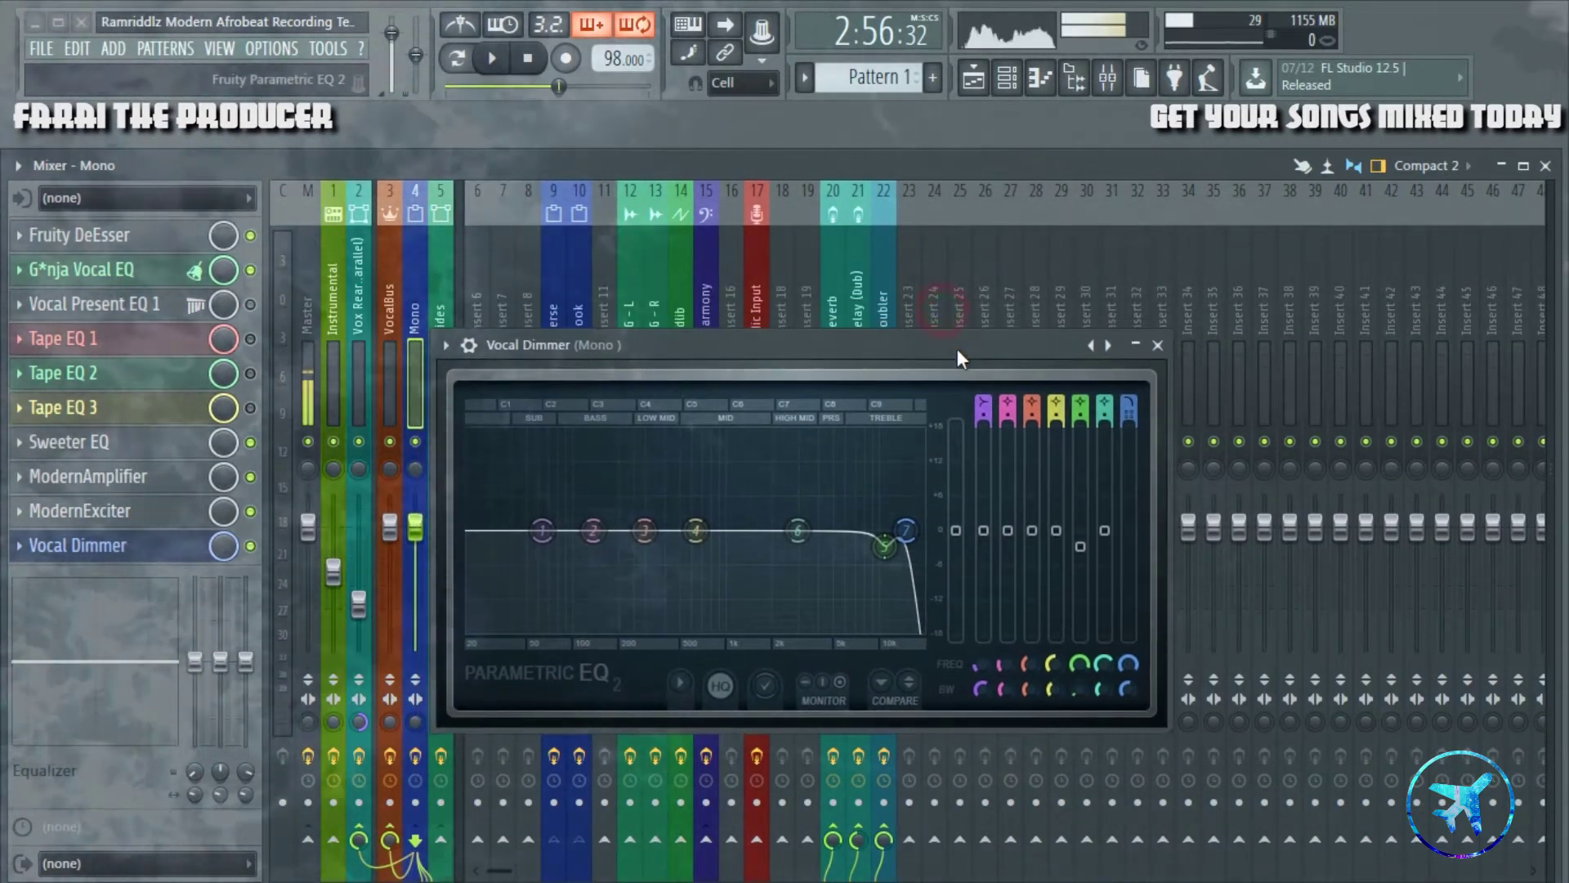
mouse_move(905, 530)
left_mouse_down()
mouse_move(922, 455)
mouse_move(903, 532)
left_mouse_up()
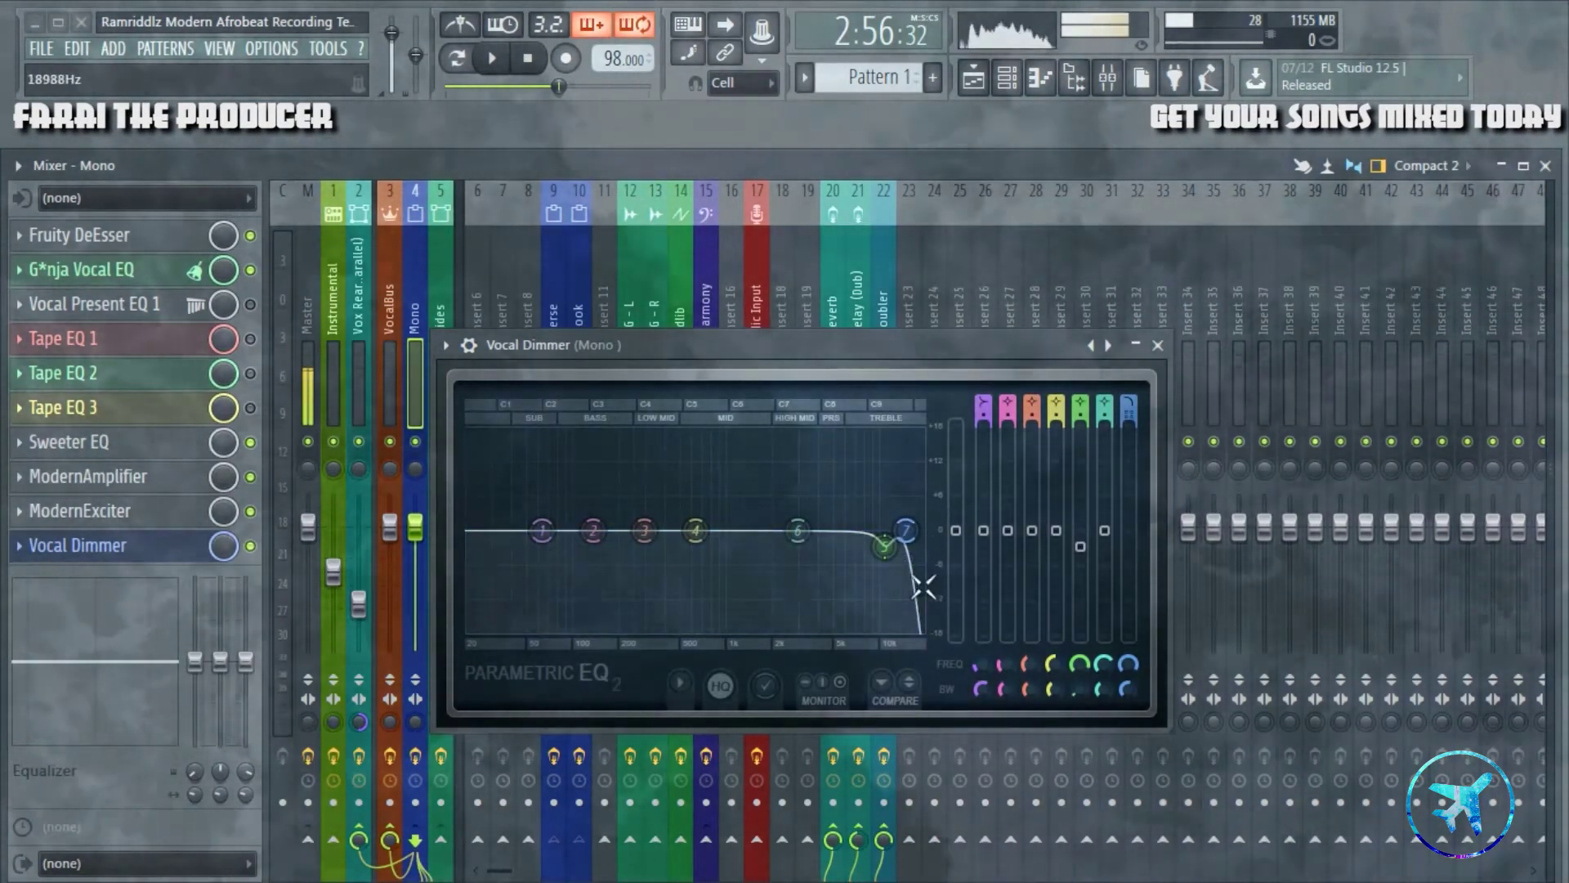
left_click_drag(685, 339, 698, 369)
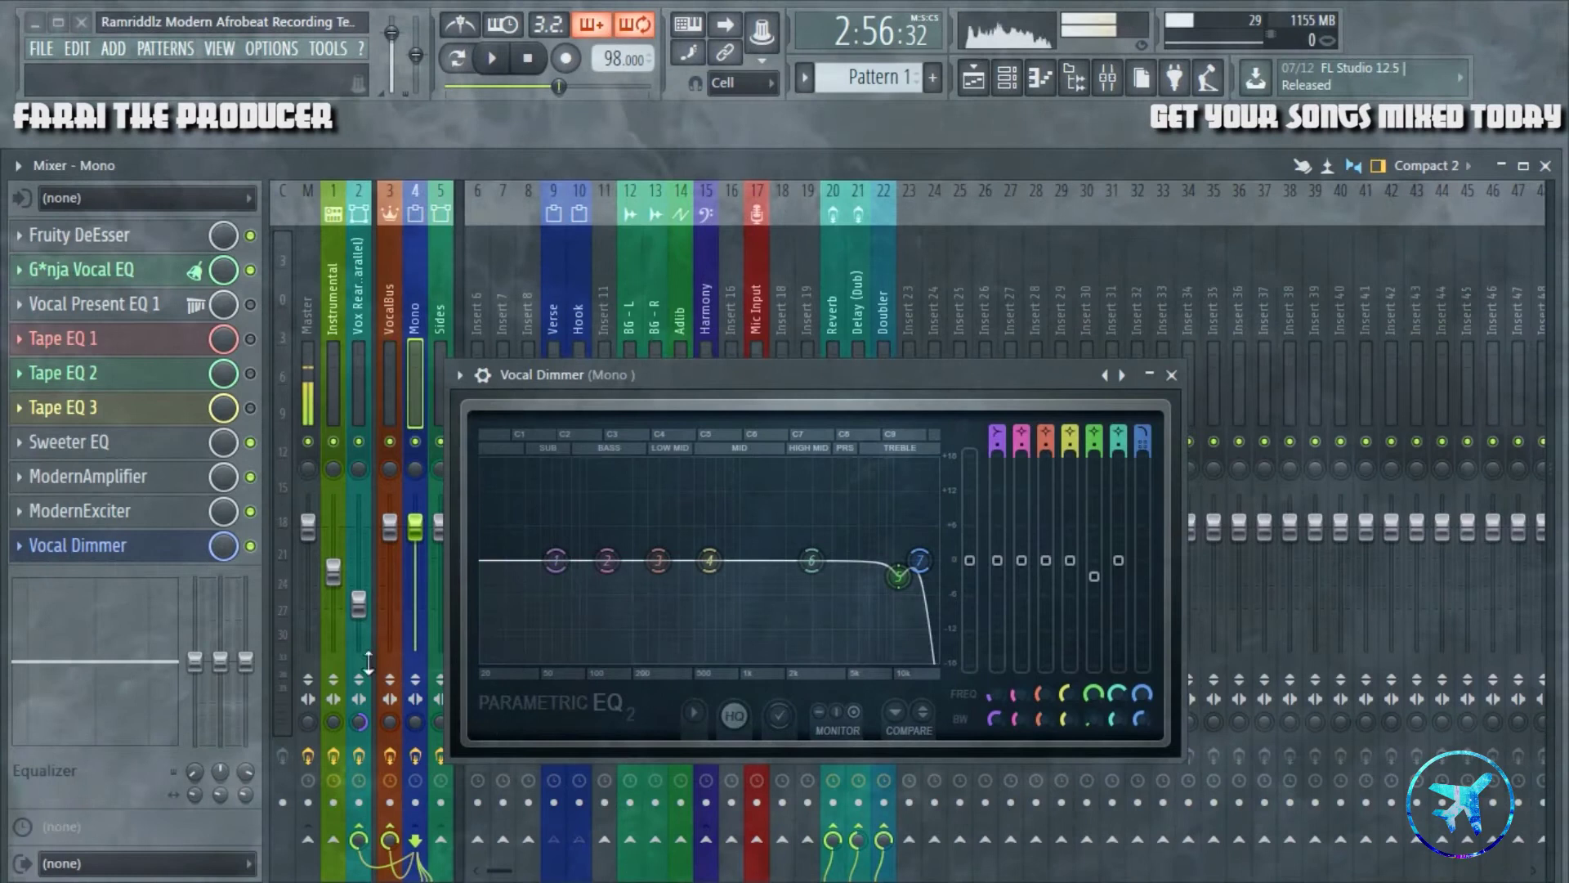
- Audition the Mono vocal with Vocal Dimmer bypassed and enabled, close the plugin, and return to the playlist
key("space")
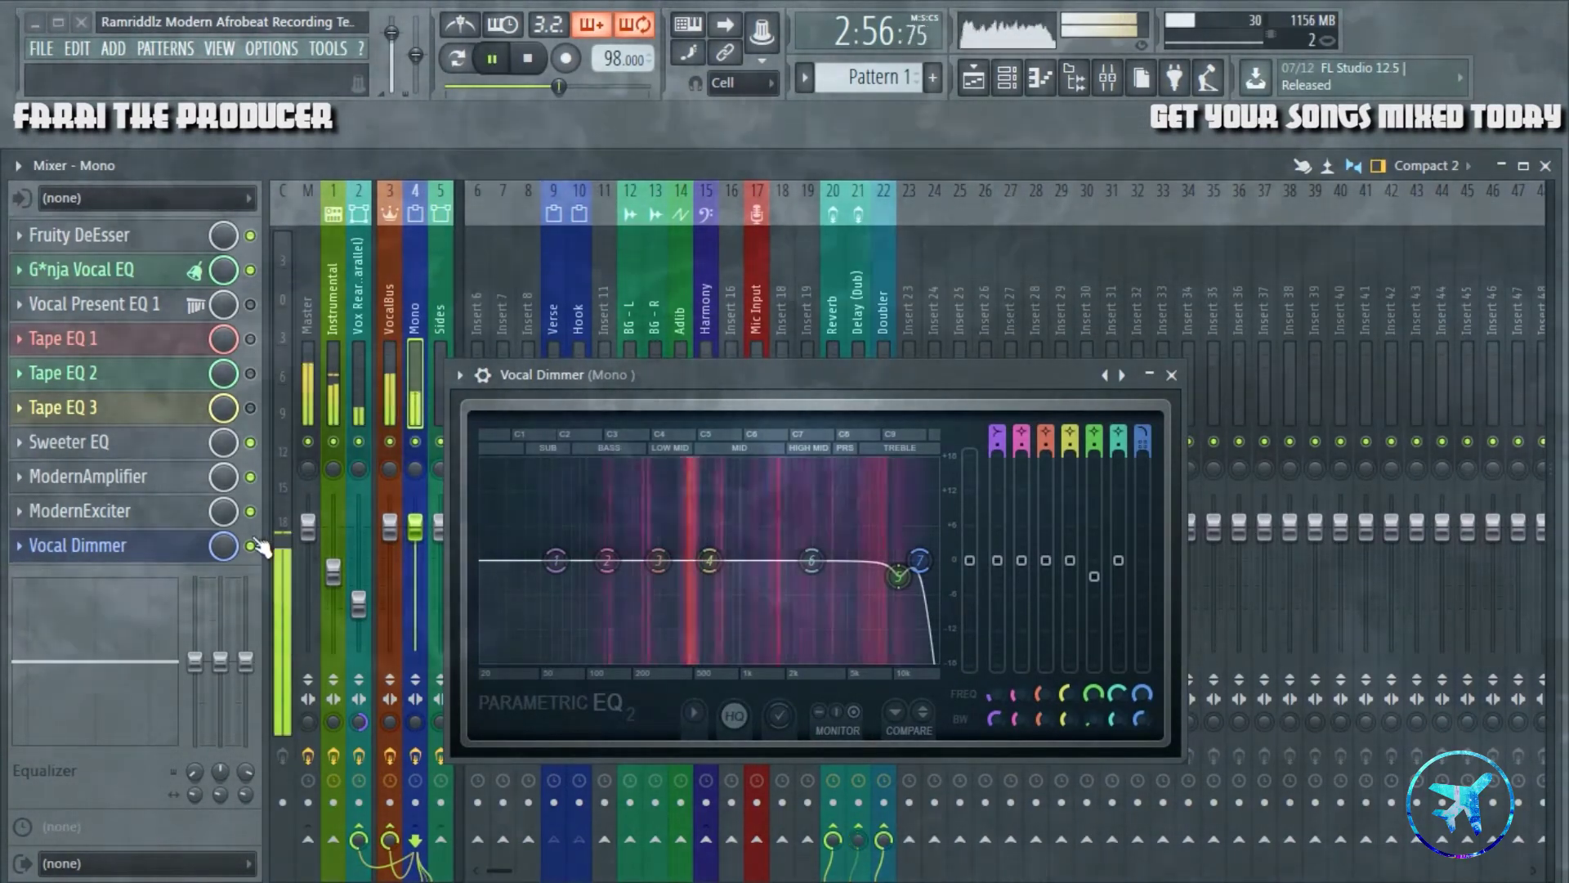
left_click(251, 545)
left_click(251, 545)
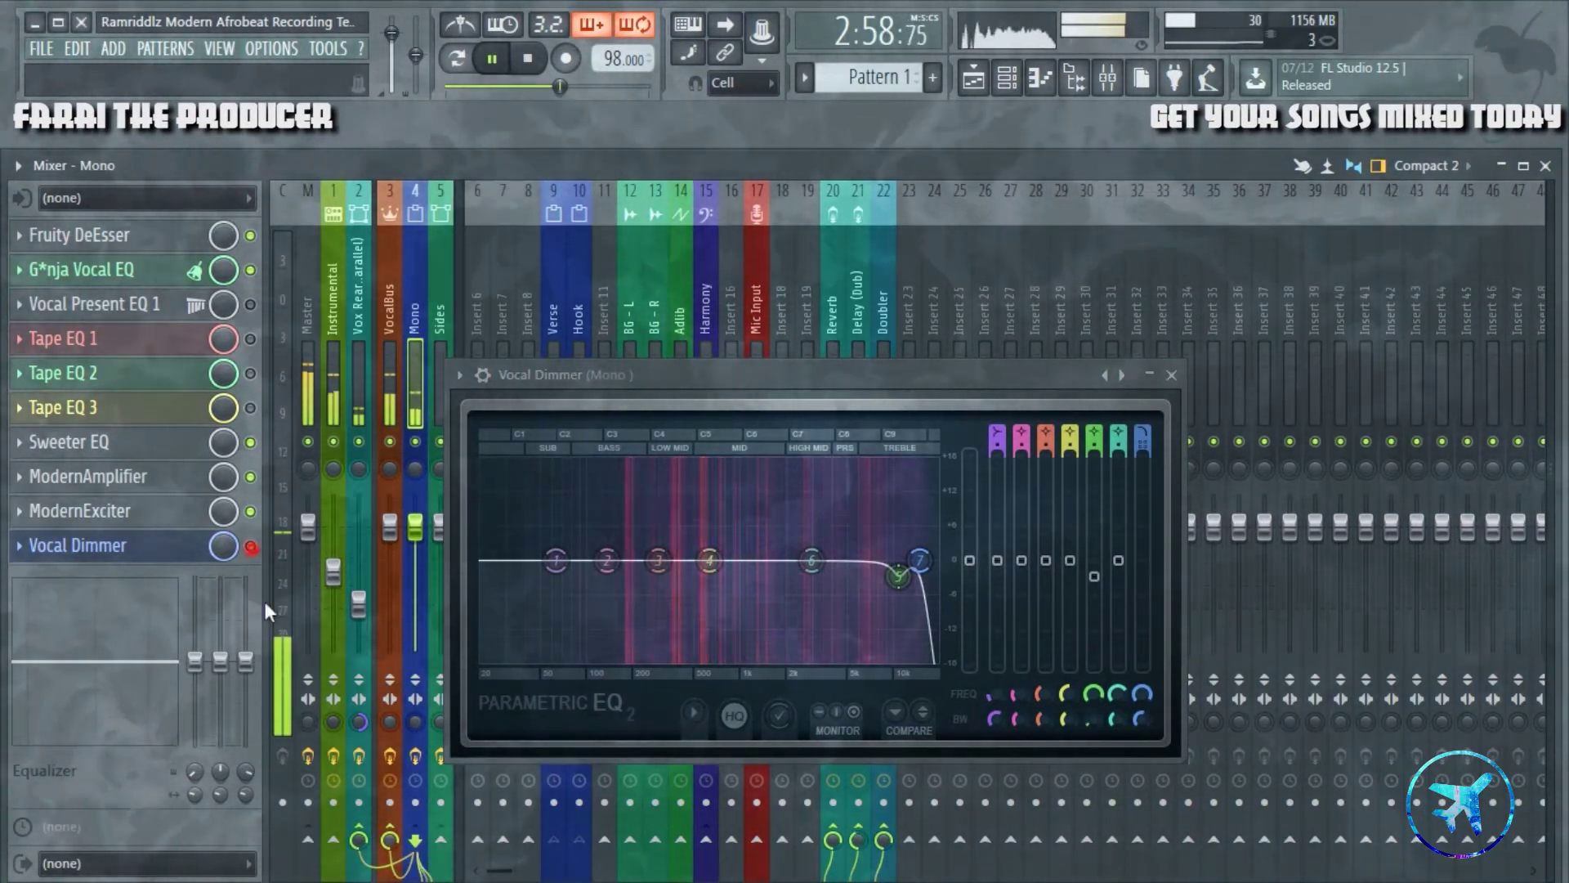
left_click(1172, 375)
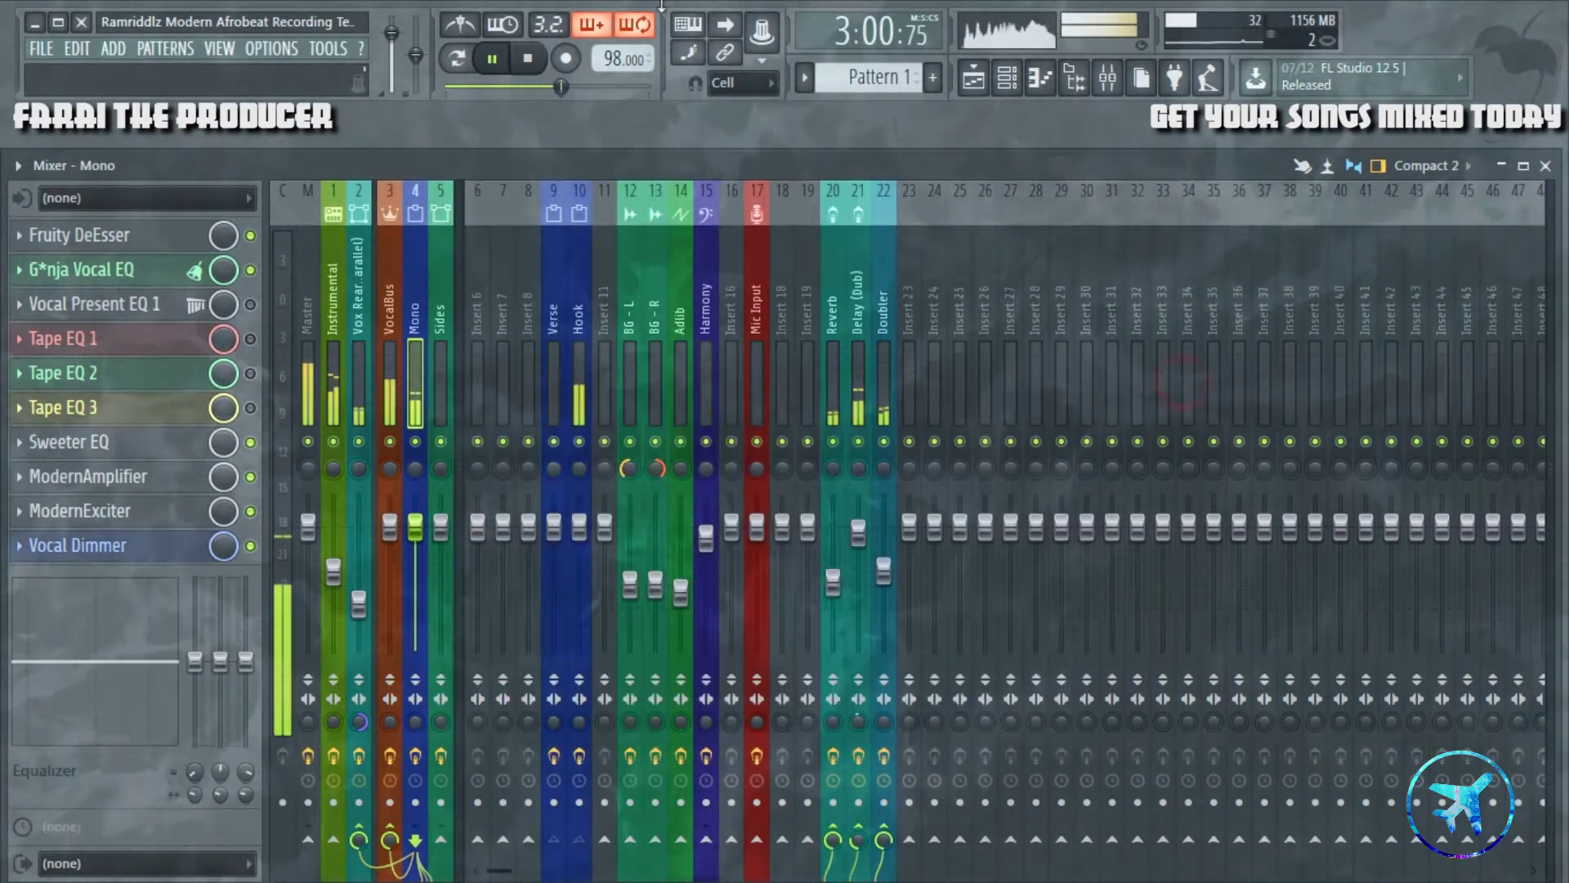
key("space")
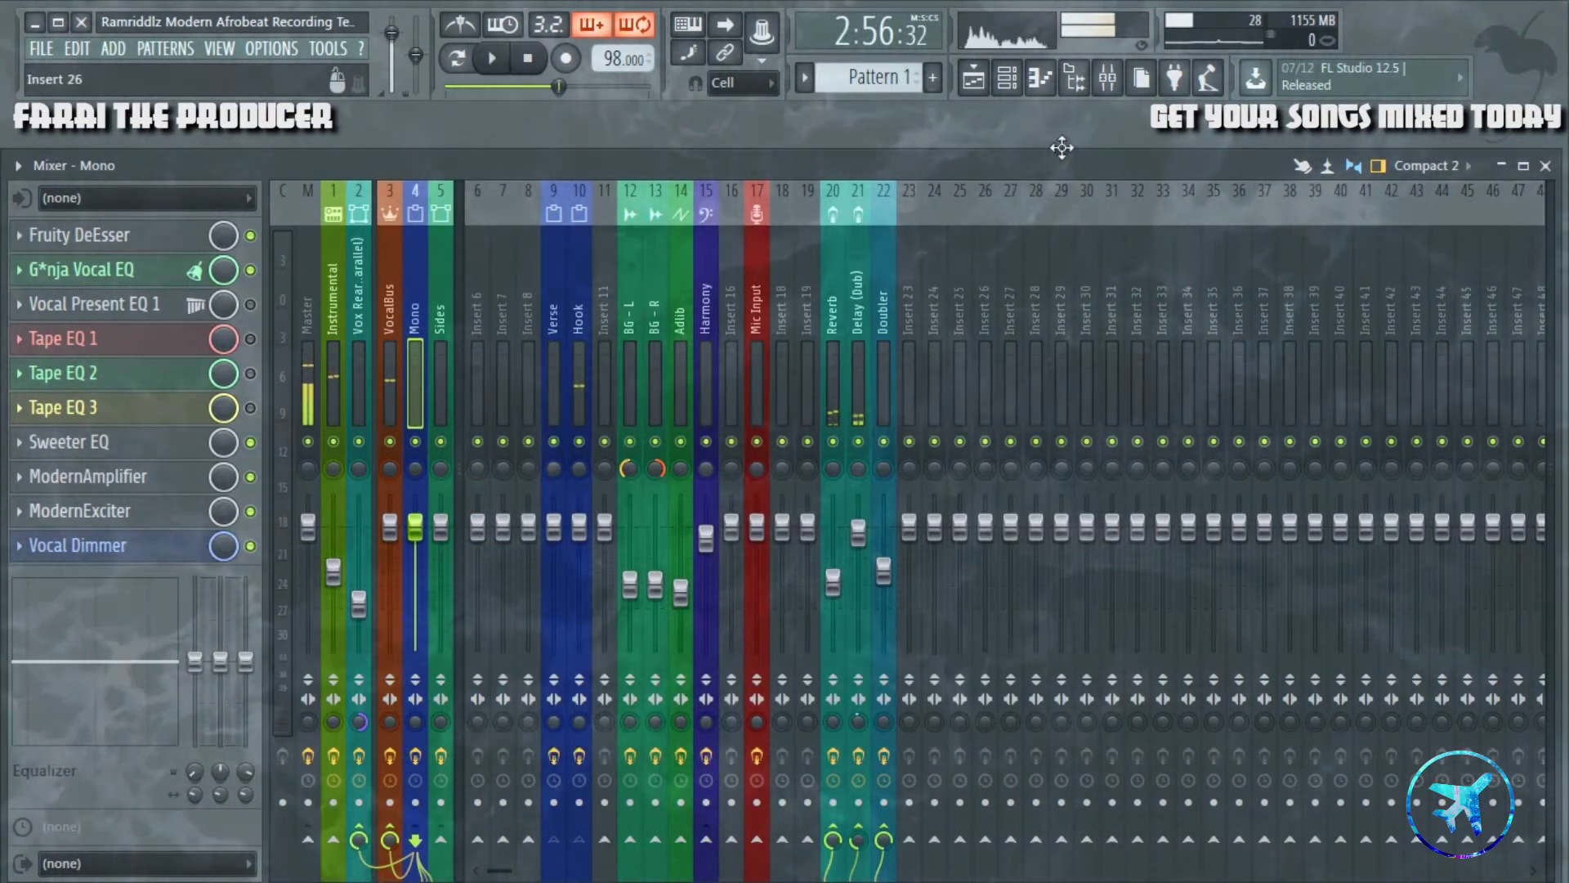
left_click(976, 79)
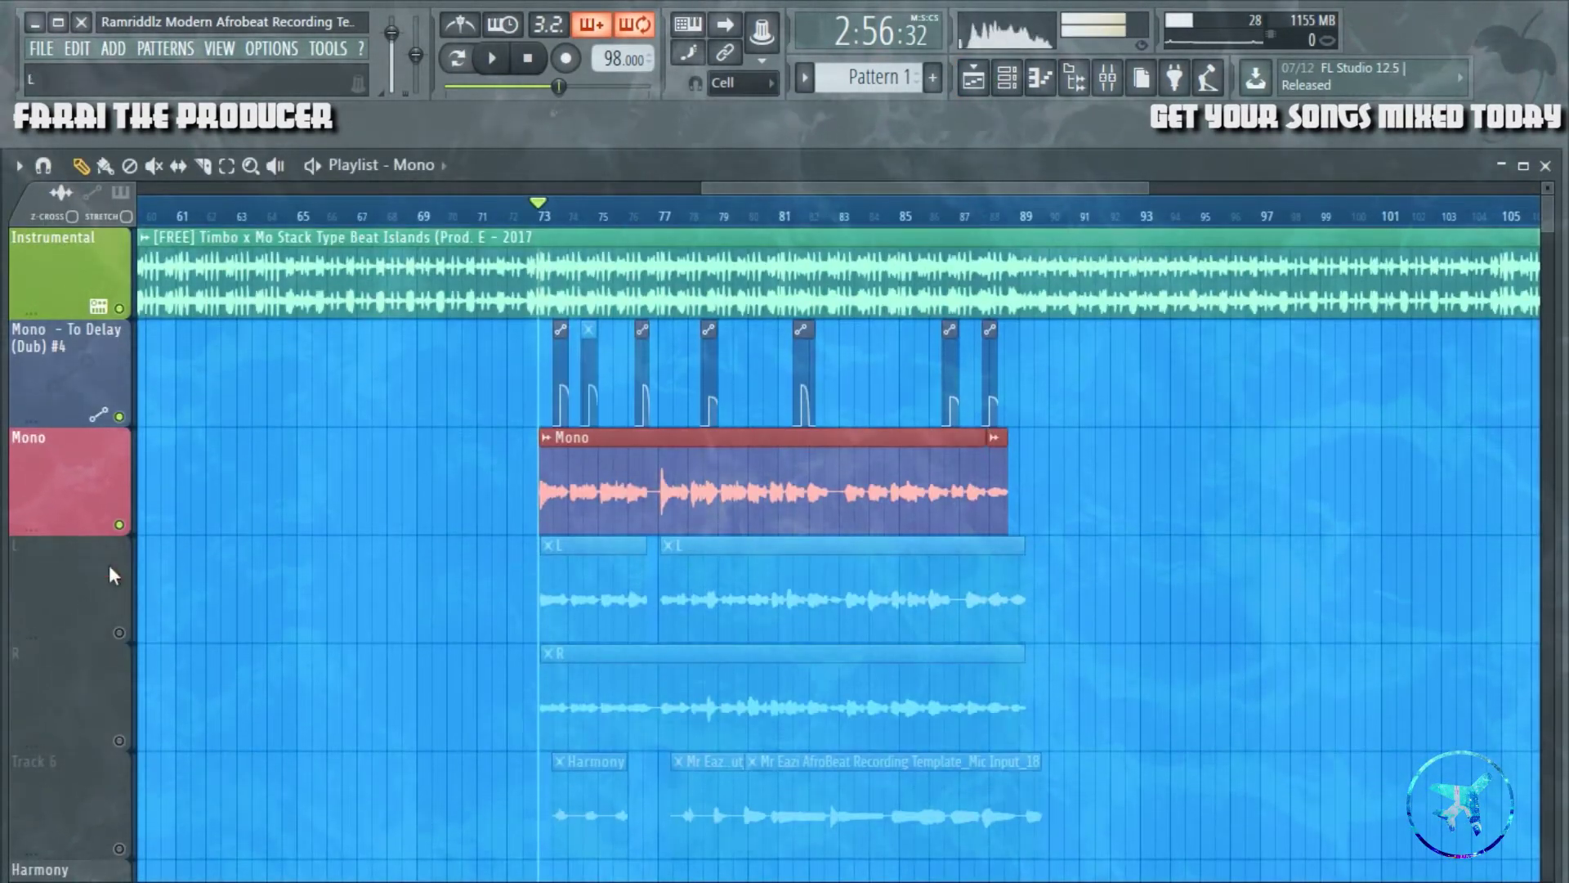
- Unmute the L and R vocal tracks in the playlist and keep the Mono track enabled alongside them
left_click(119, 633)
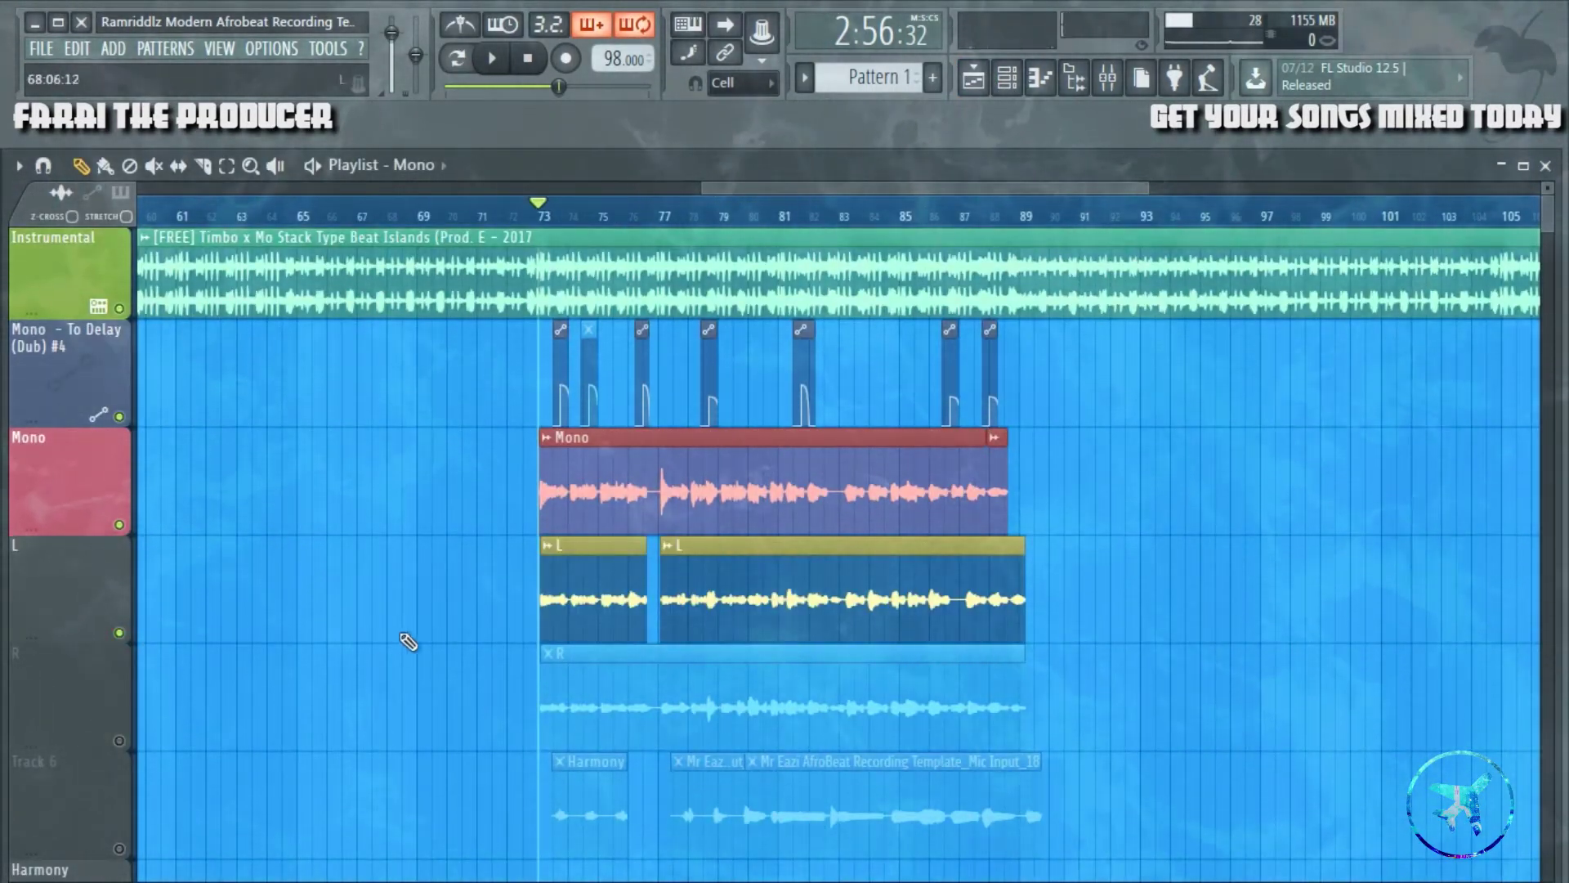
left_click(119, 740)
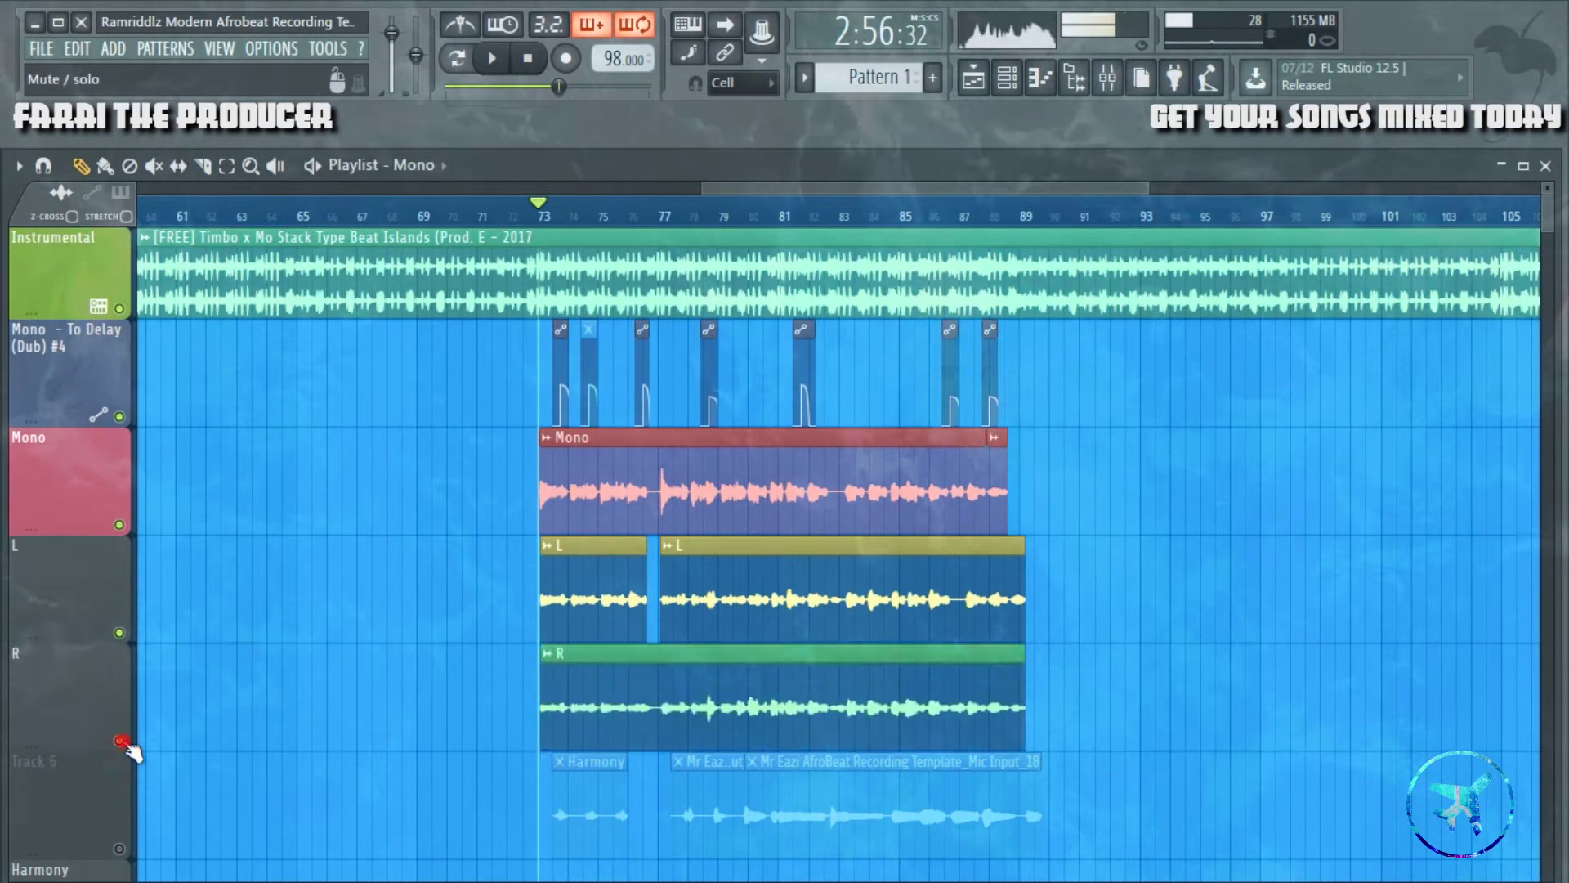
left_click(120, 525)
scroll(611, 222, "up", 5)
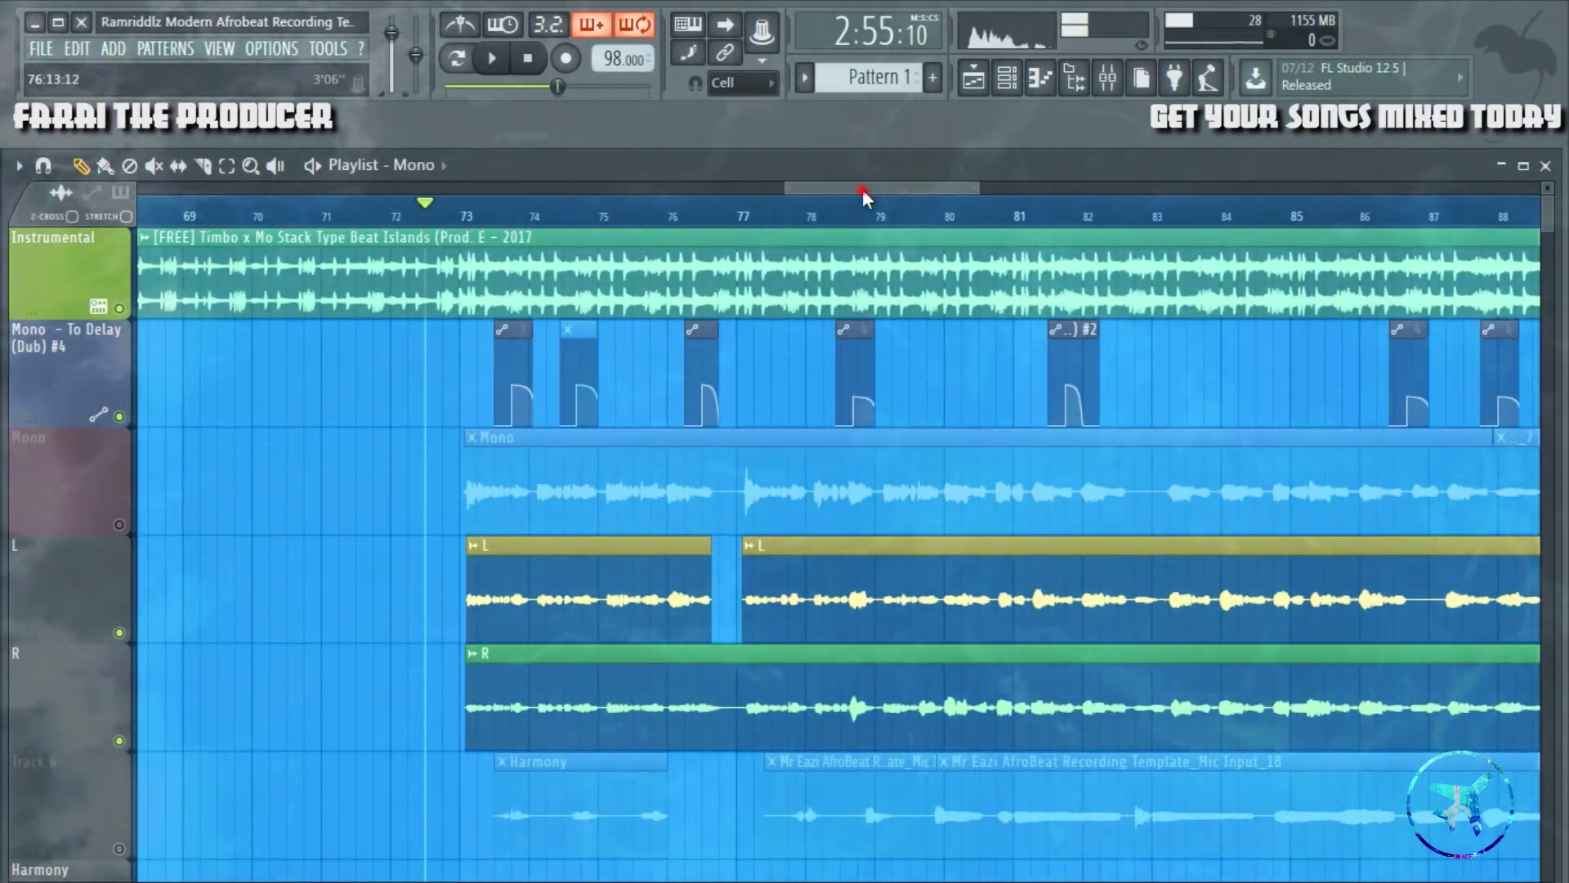
left_click_drag(861, 189, 876, 189)
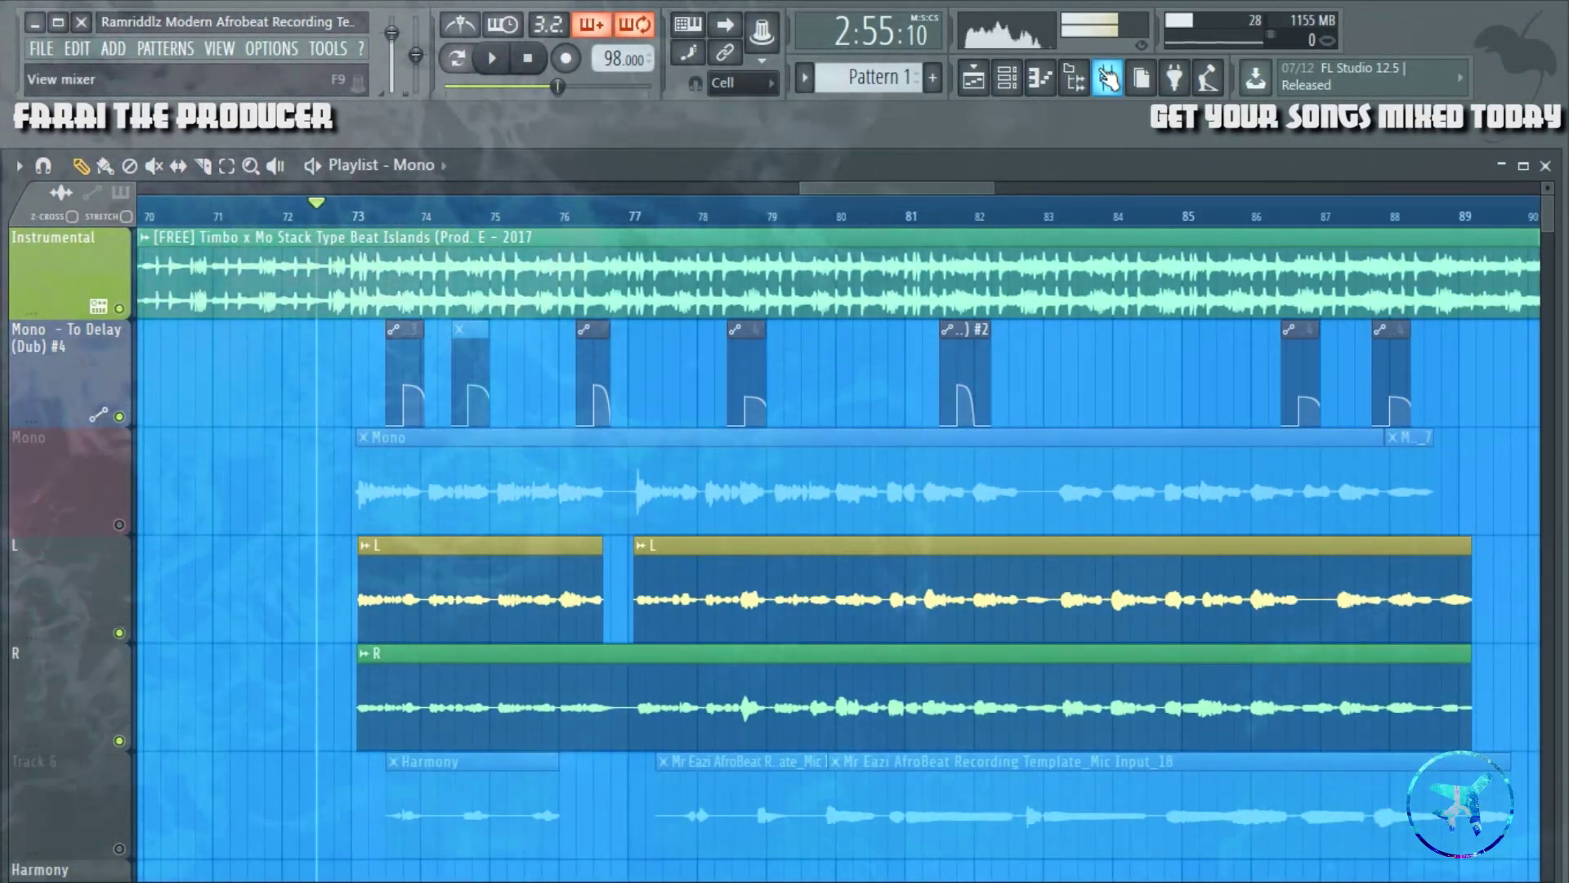
left_click(120, 525)
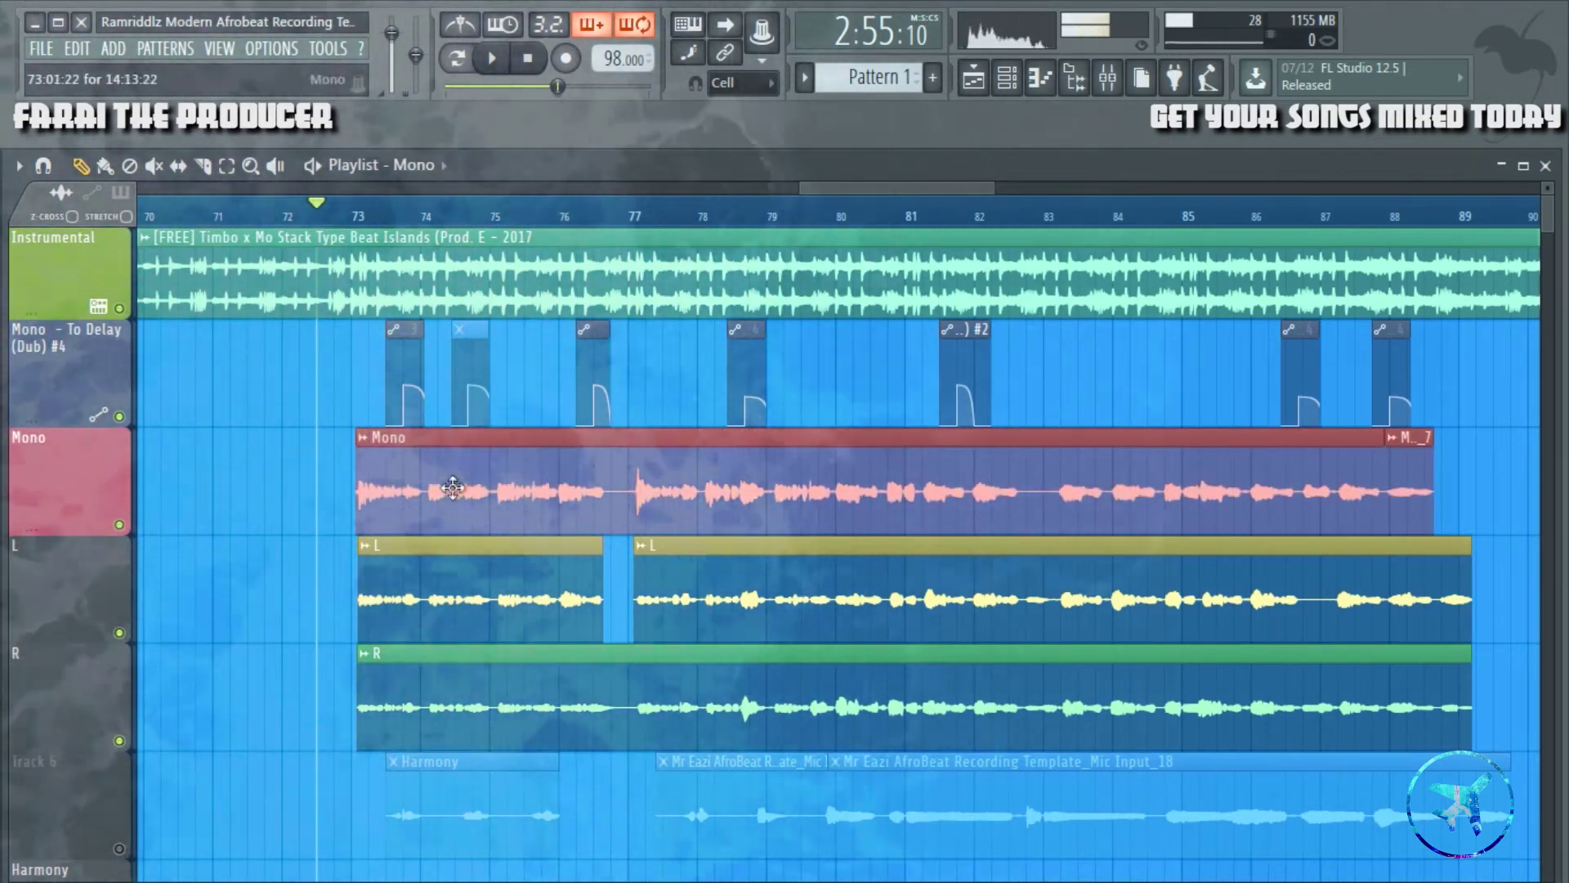
- Play the Mono, L and R vocals together, check their levels in the mixer, and stop playback back in the playlist
key("space")
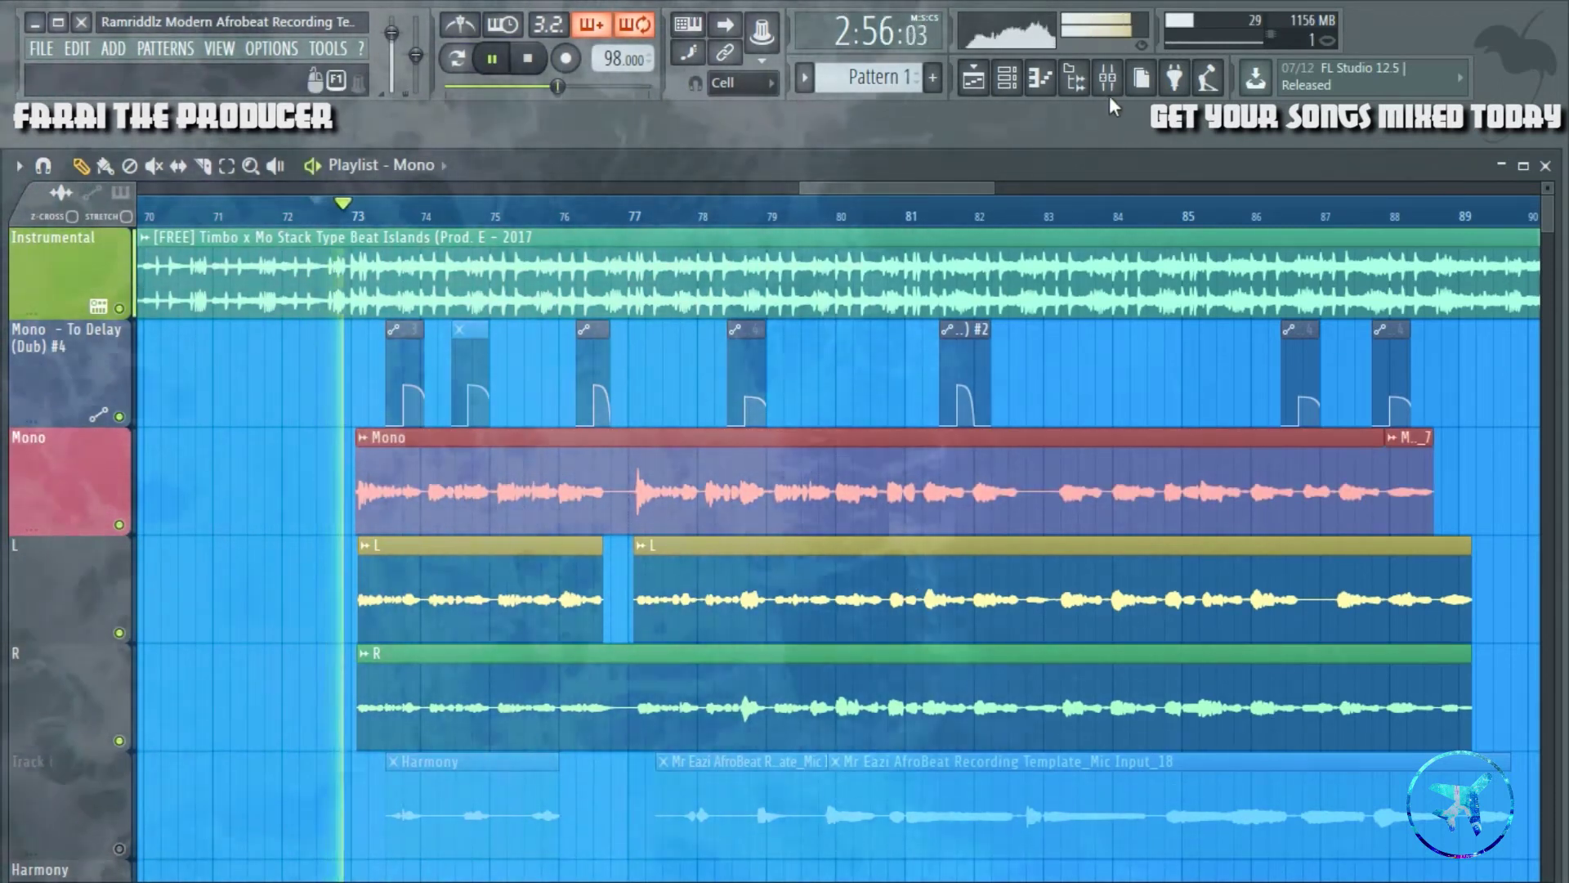
left_click(1108, 77)
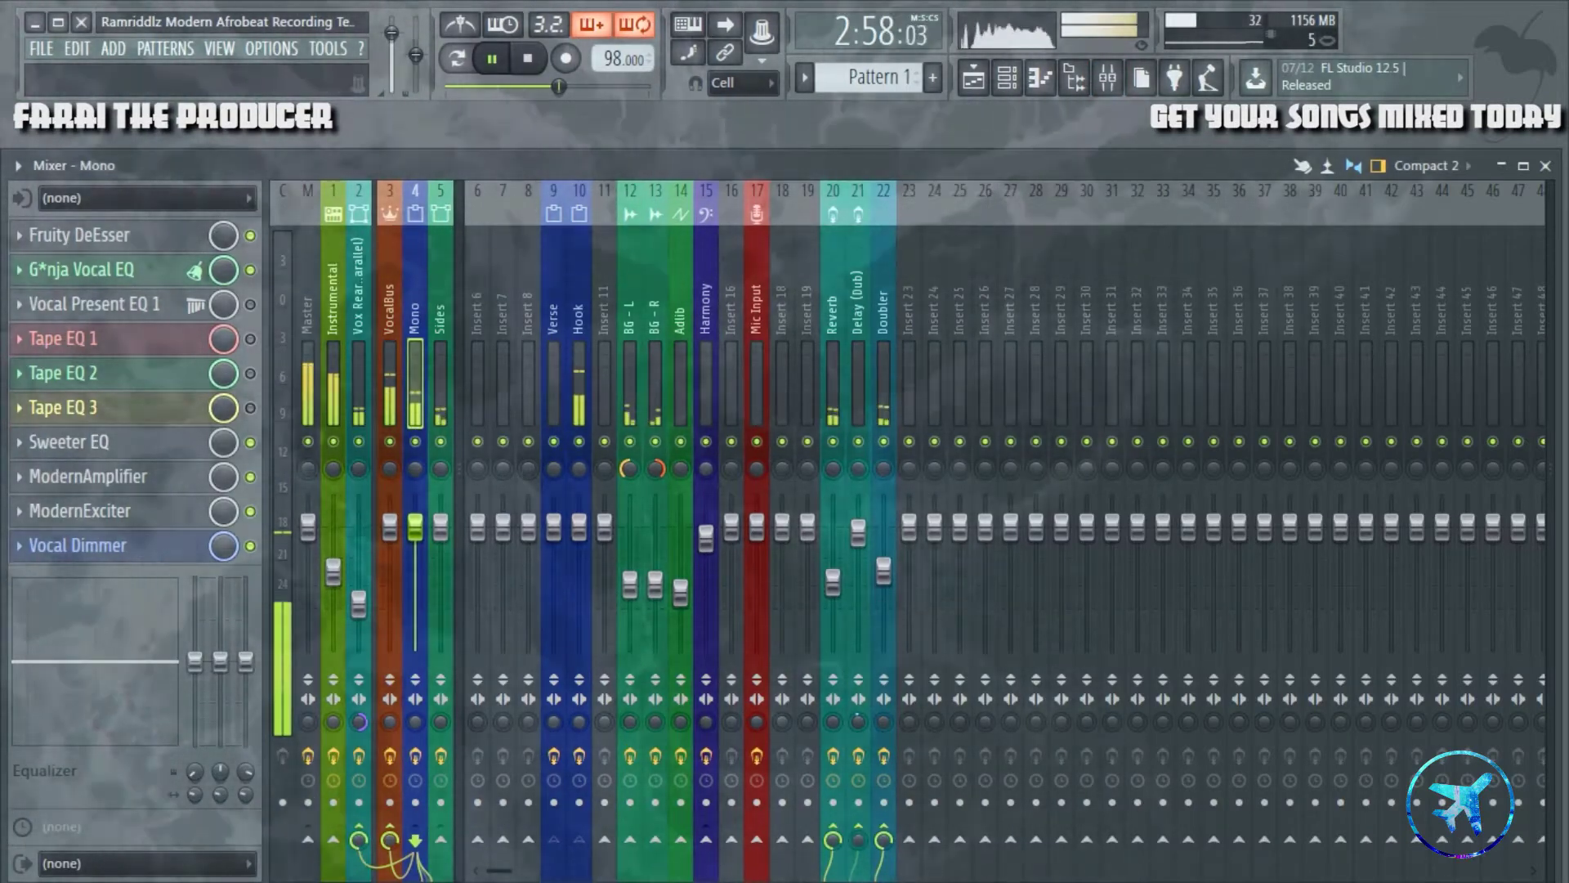
left_click(973, 65)
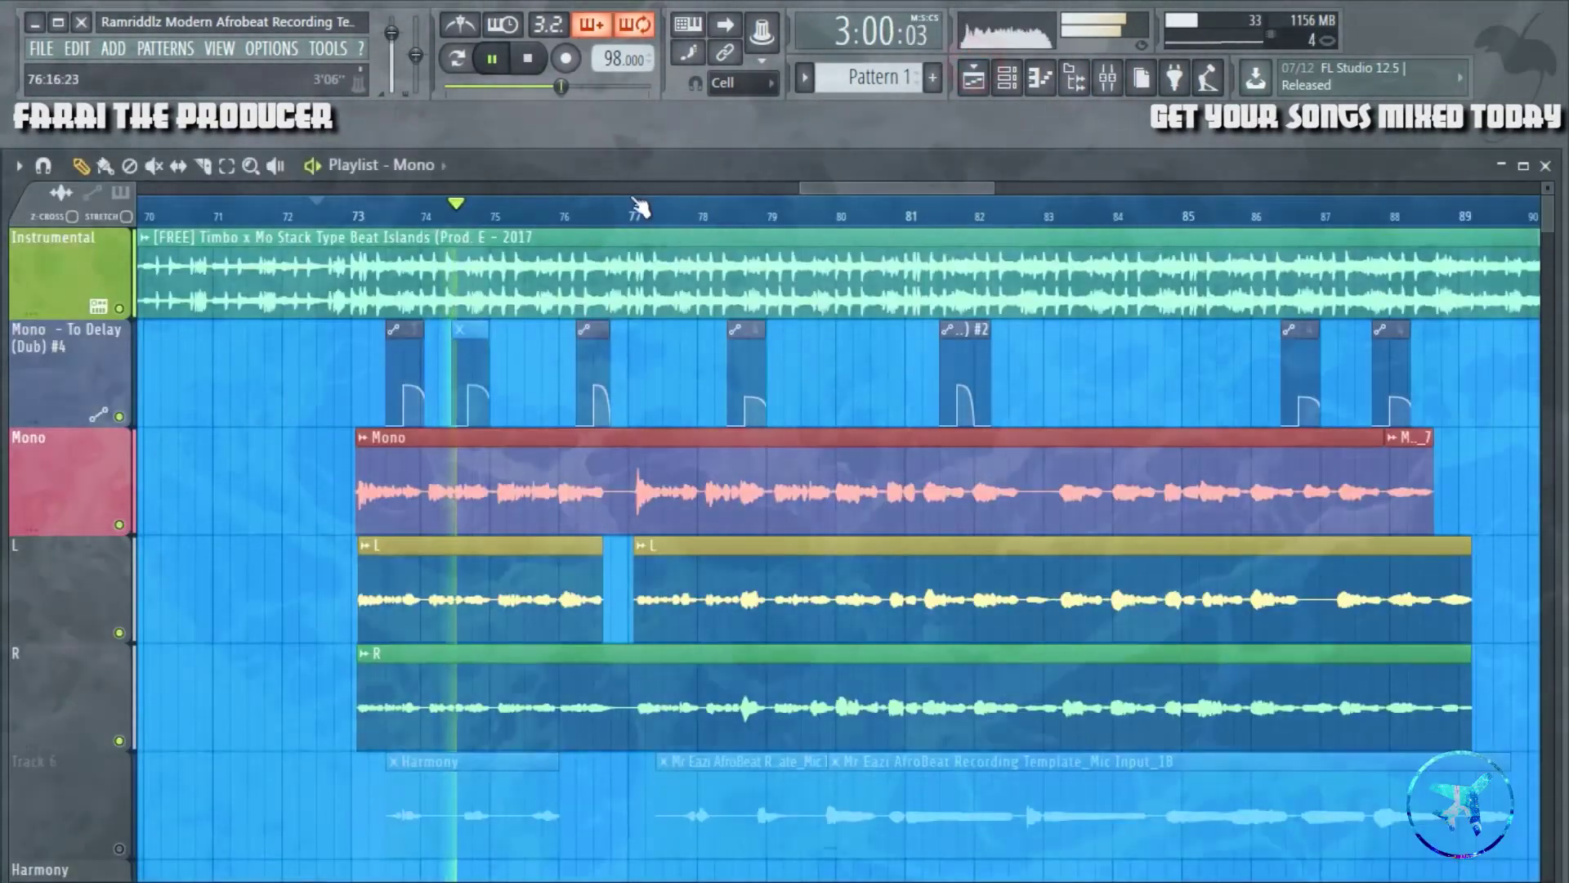
key("space")
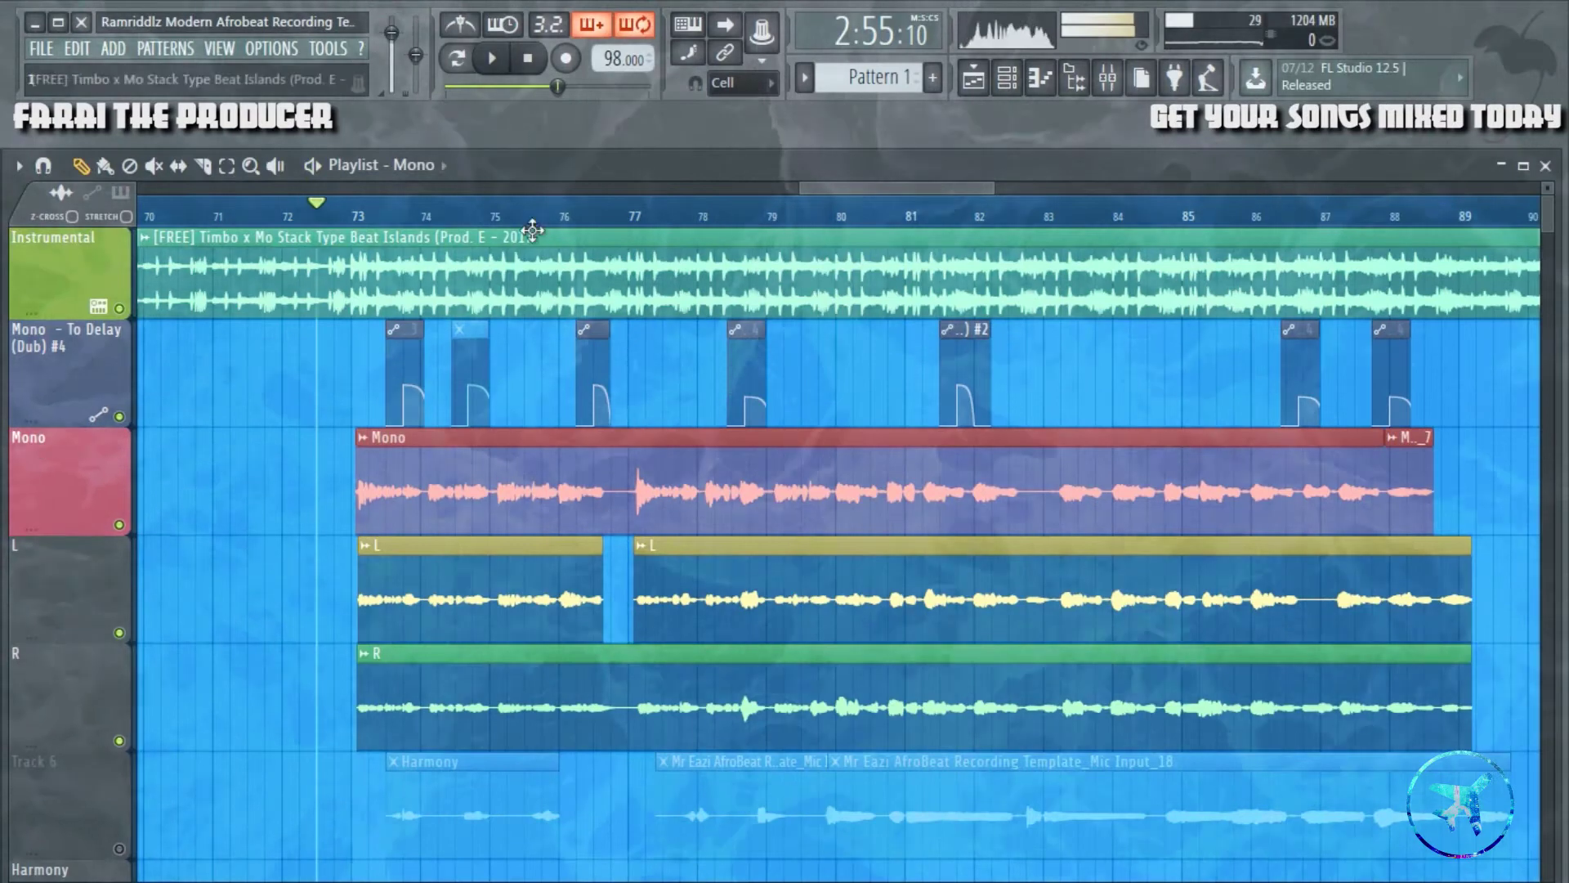
- Mute the Mono track in the playlist and play the L and R vocals over the instrumental
scroll(474, 632, "up", 4)
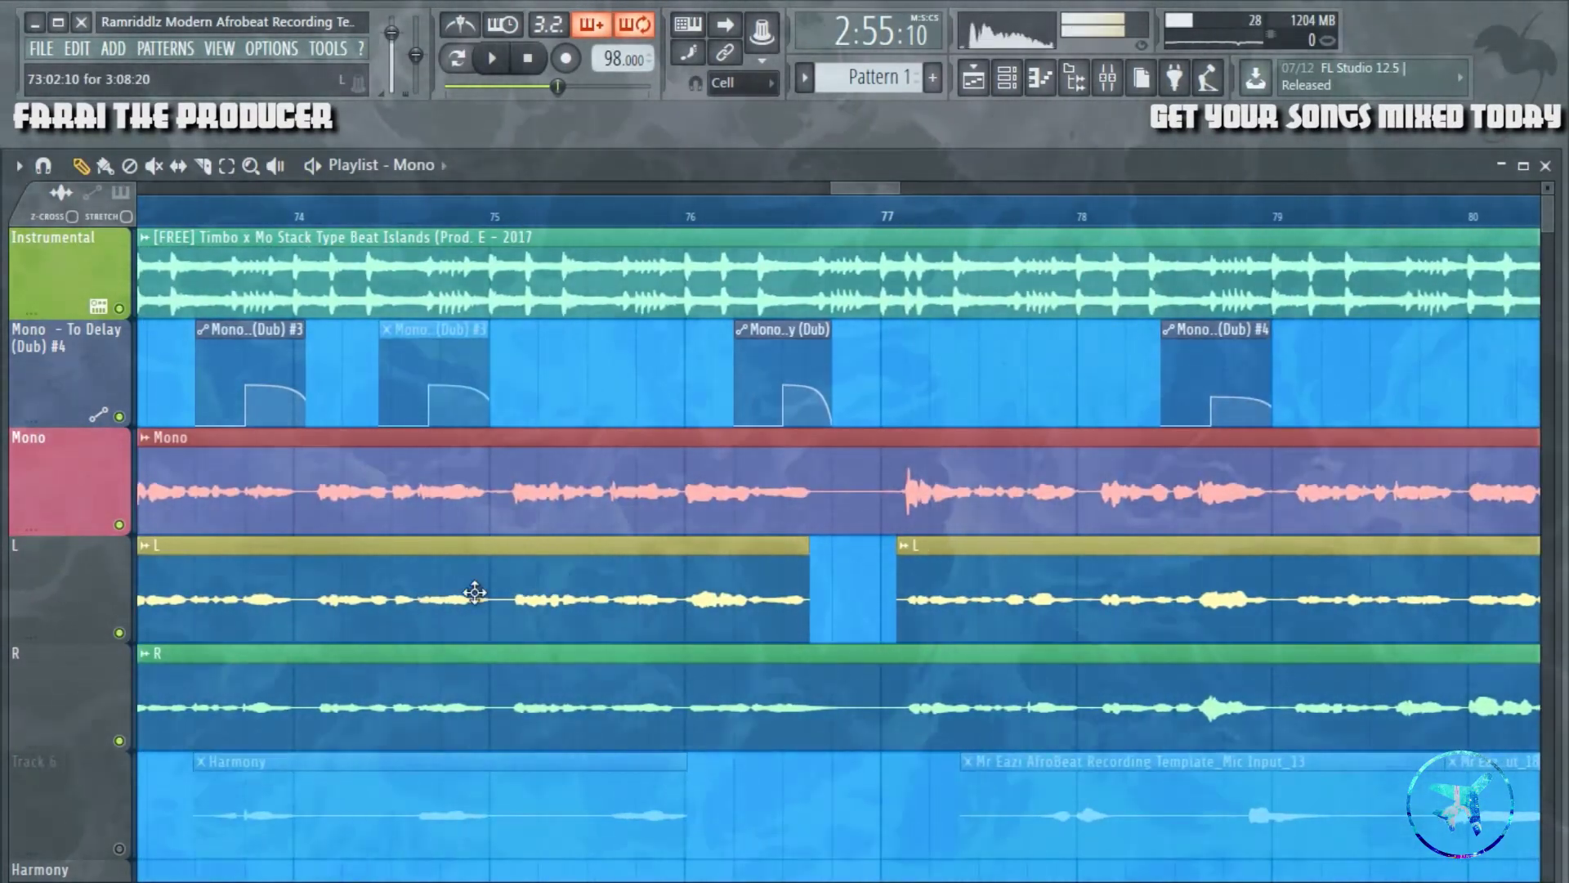
left_click_drag(865, 190, 864, 190)
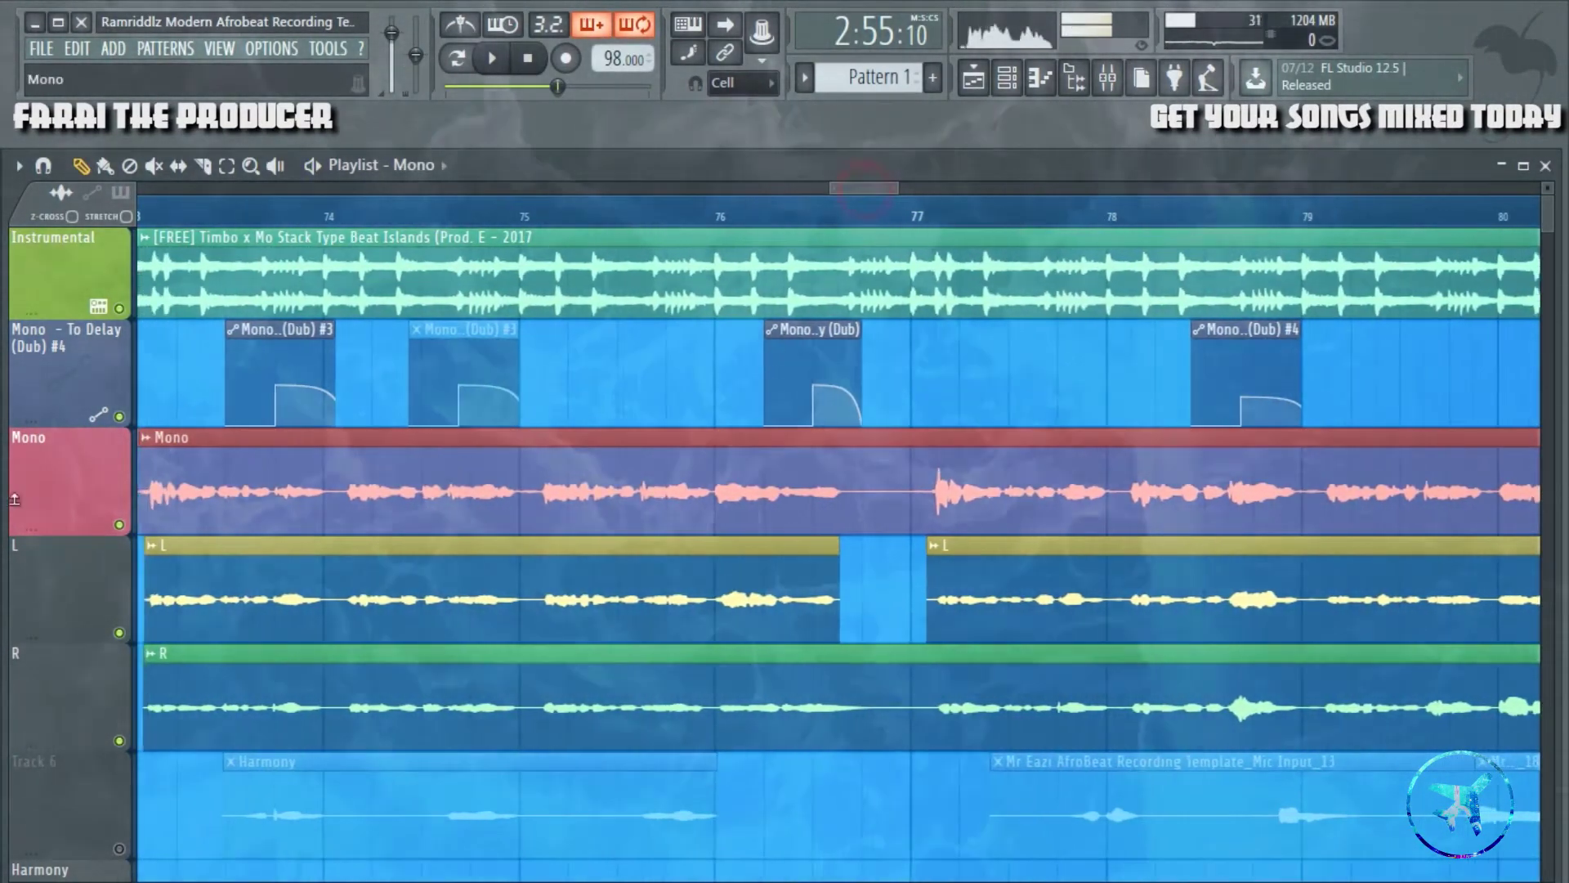
left_click(118, 524)
left_click(492, 58)
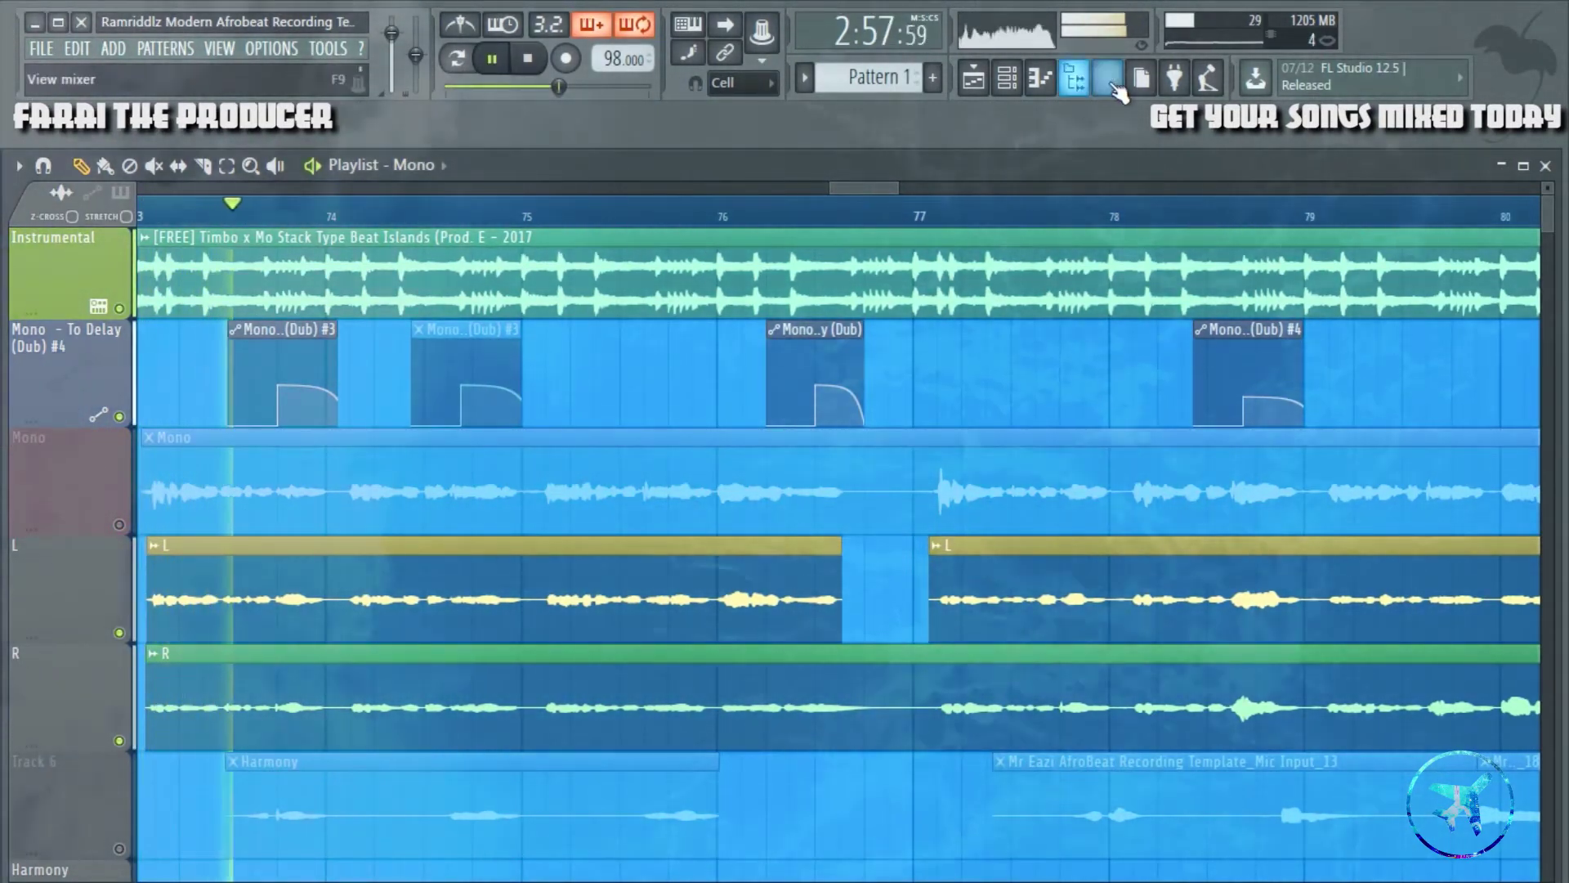
- Mute the Instrumental and BG - R tracks in the mixer to isolate BG - L, and stop playback
left_click(1109, 79)
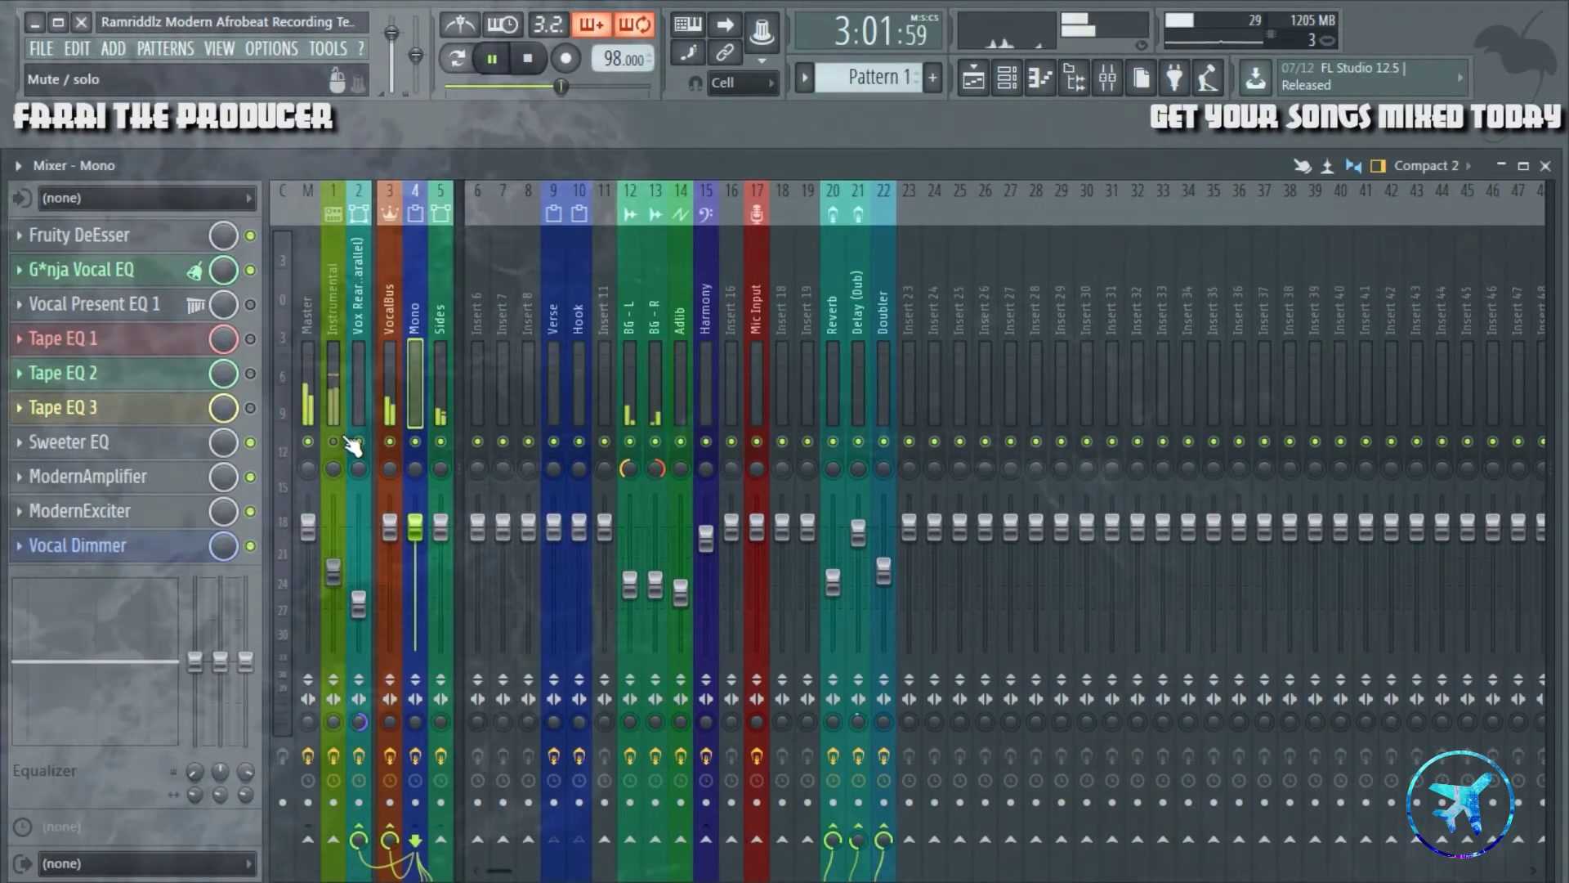
left_click(655, 441)
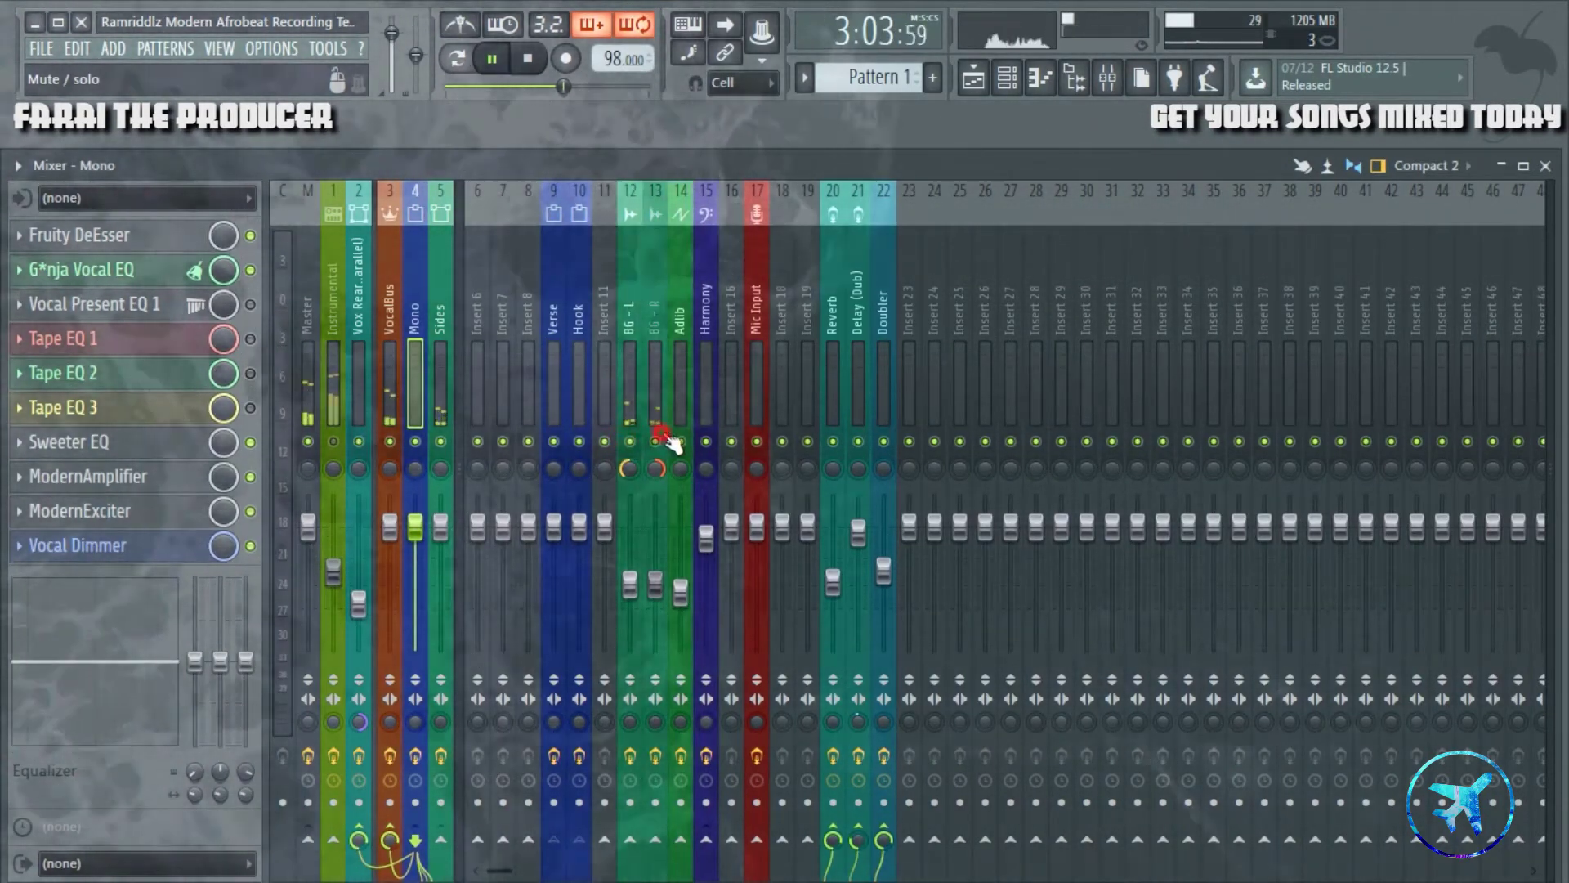
key("space")
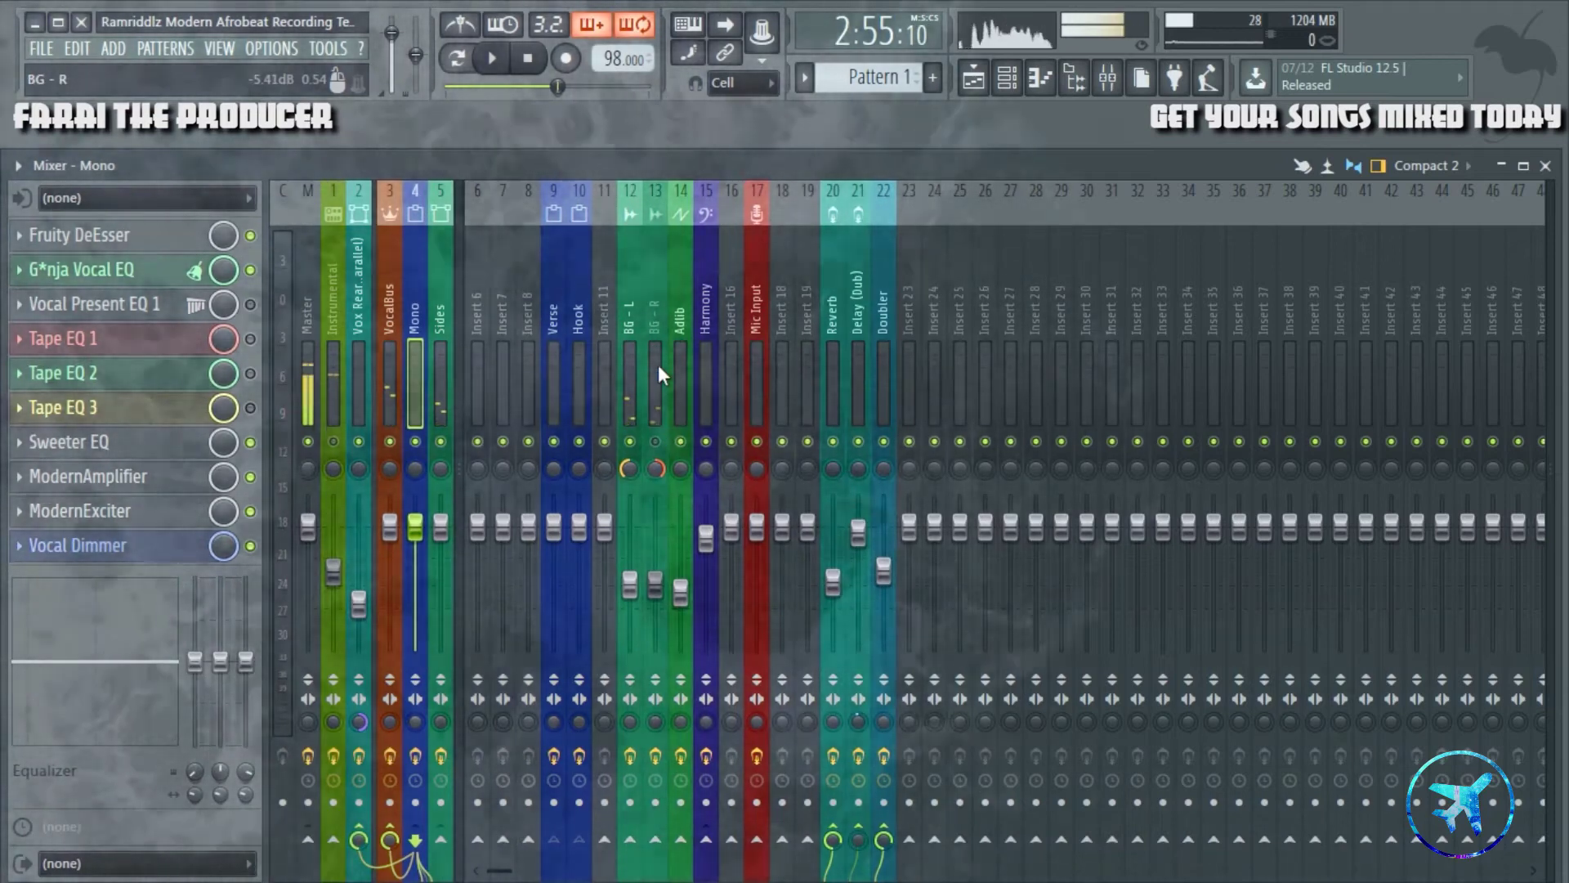
- Unmute BG - R and audition the background vocals with Eazi BG EQ on BG - L bypassed and enabled
left_click(641, 369)
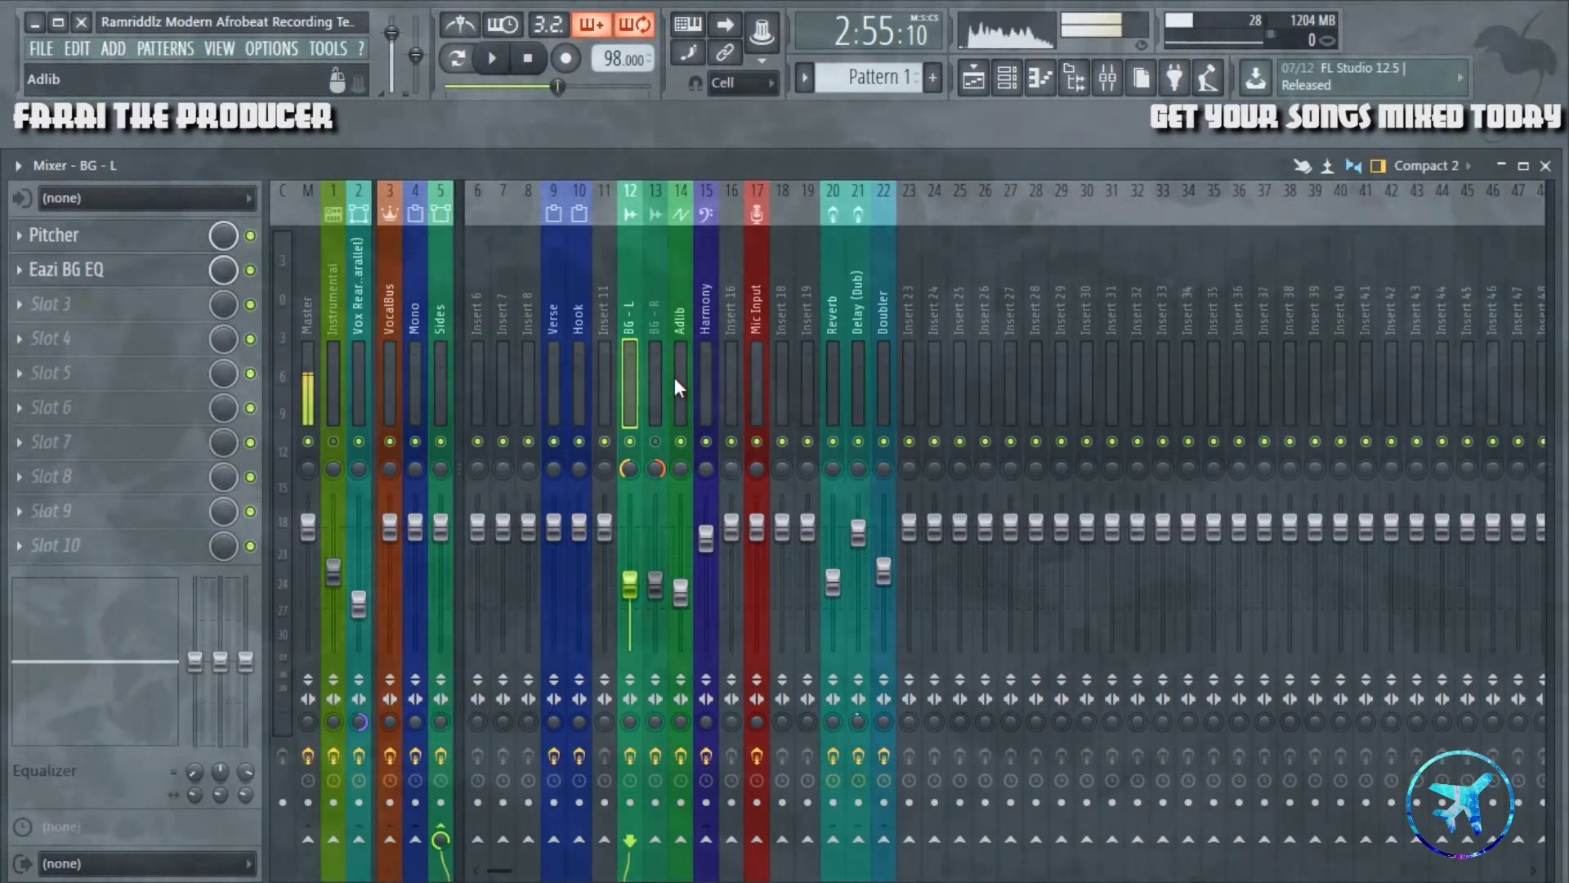
left_click(656, 442)
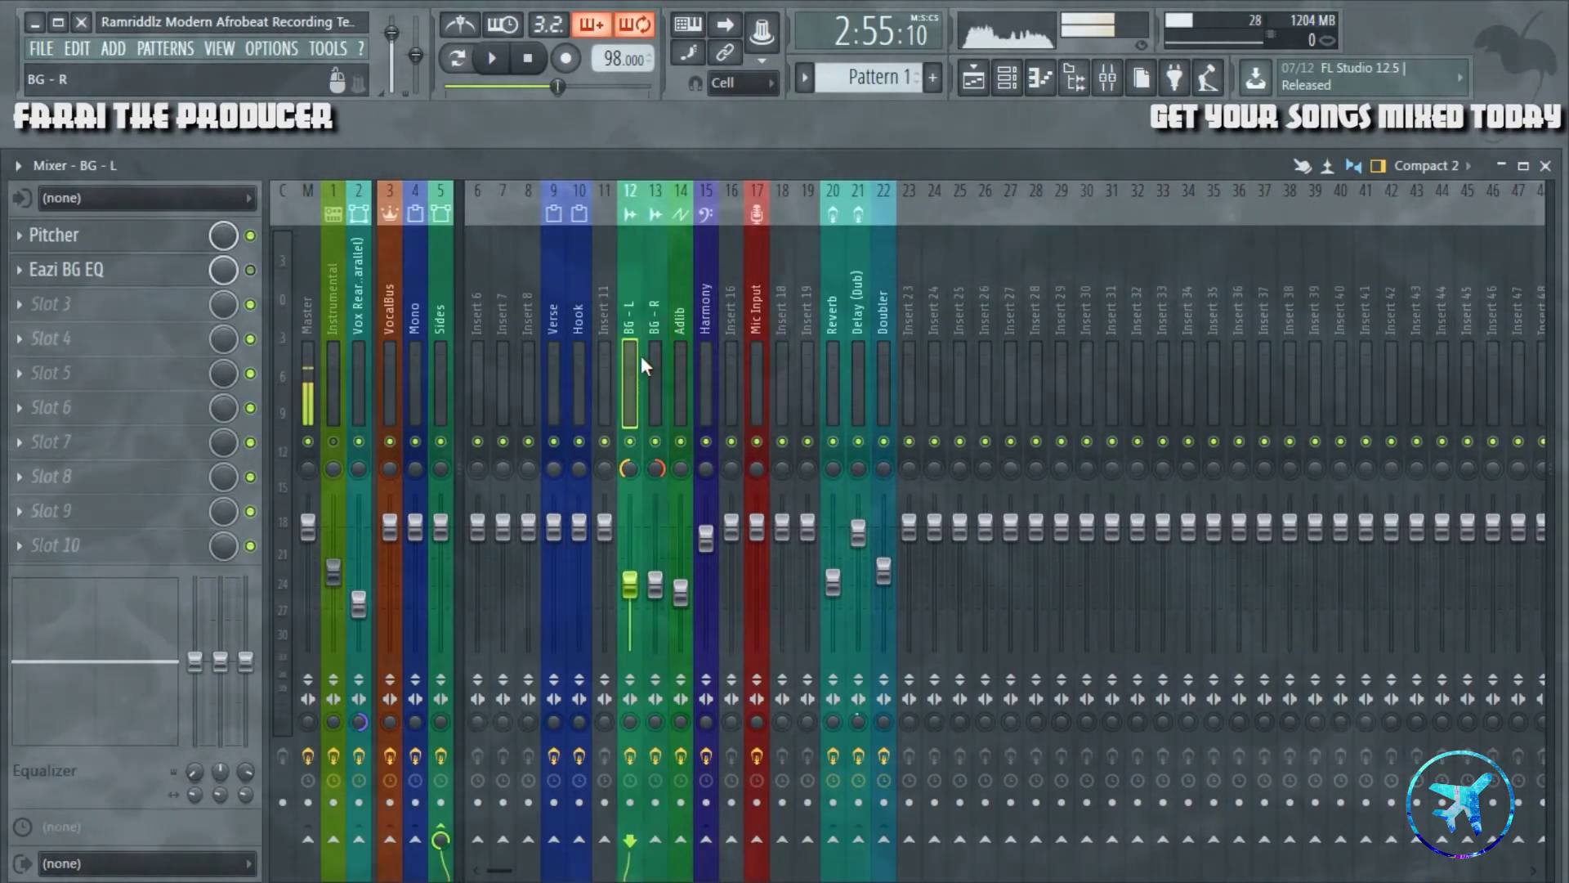
key("space")
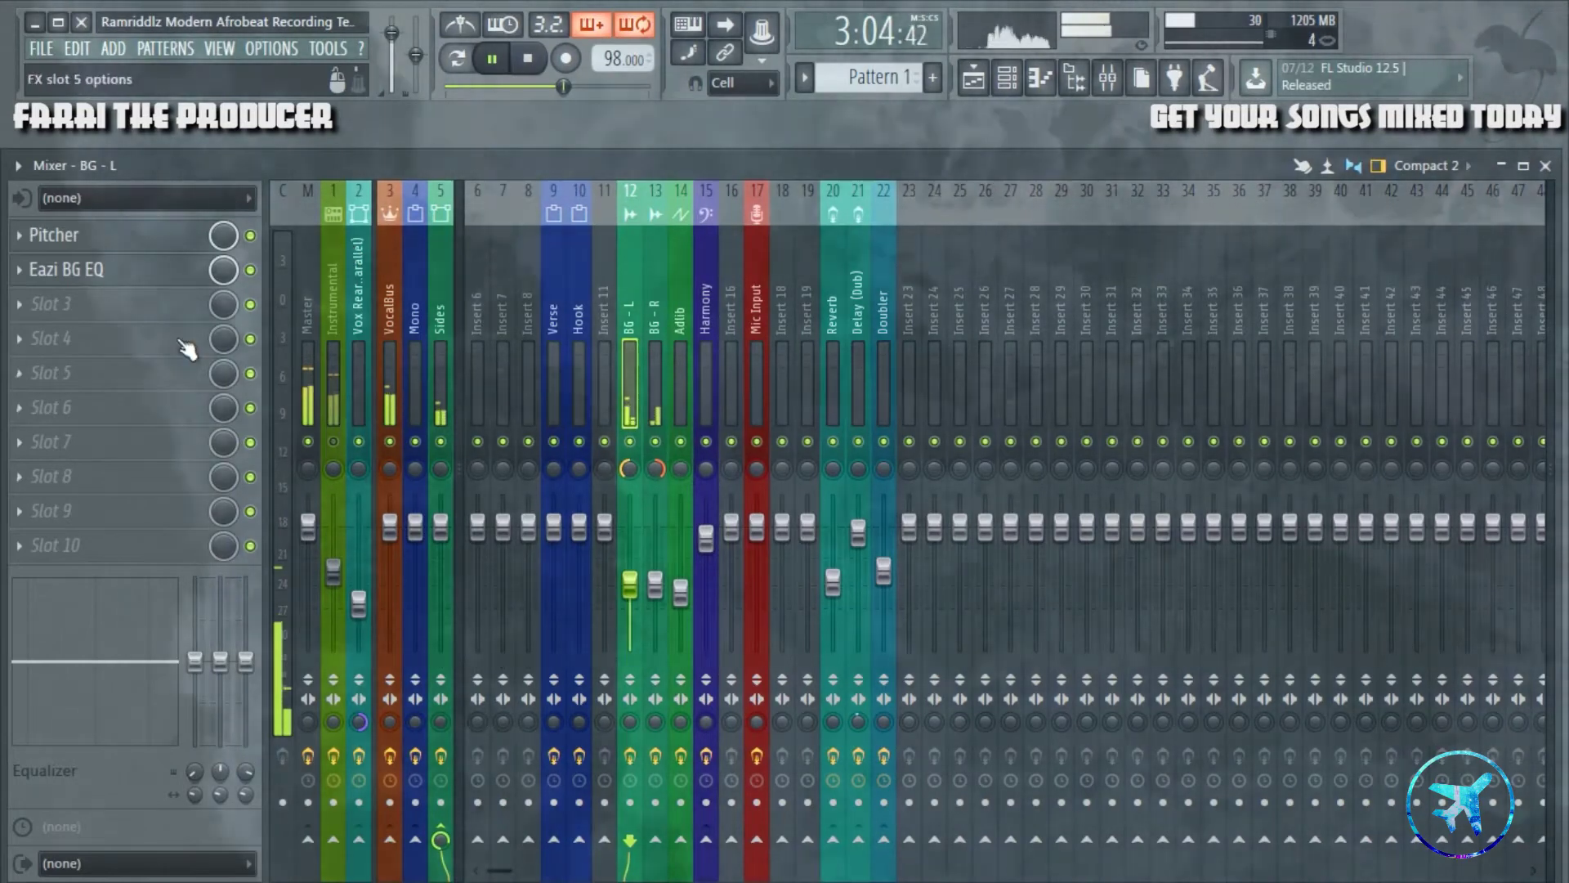
- Stop playback, examine the Eazi BG EQ curve on the BG - L track, and close the plugin
left_click(141, 278)
key("space")
left_click_drag(740, 357, 675, 310)
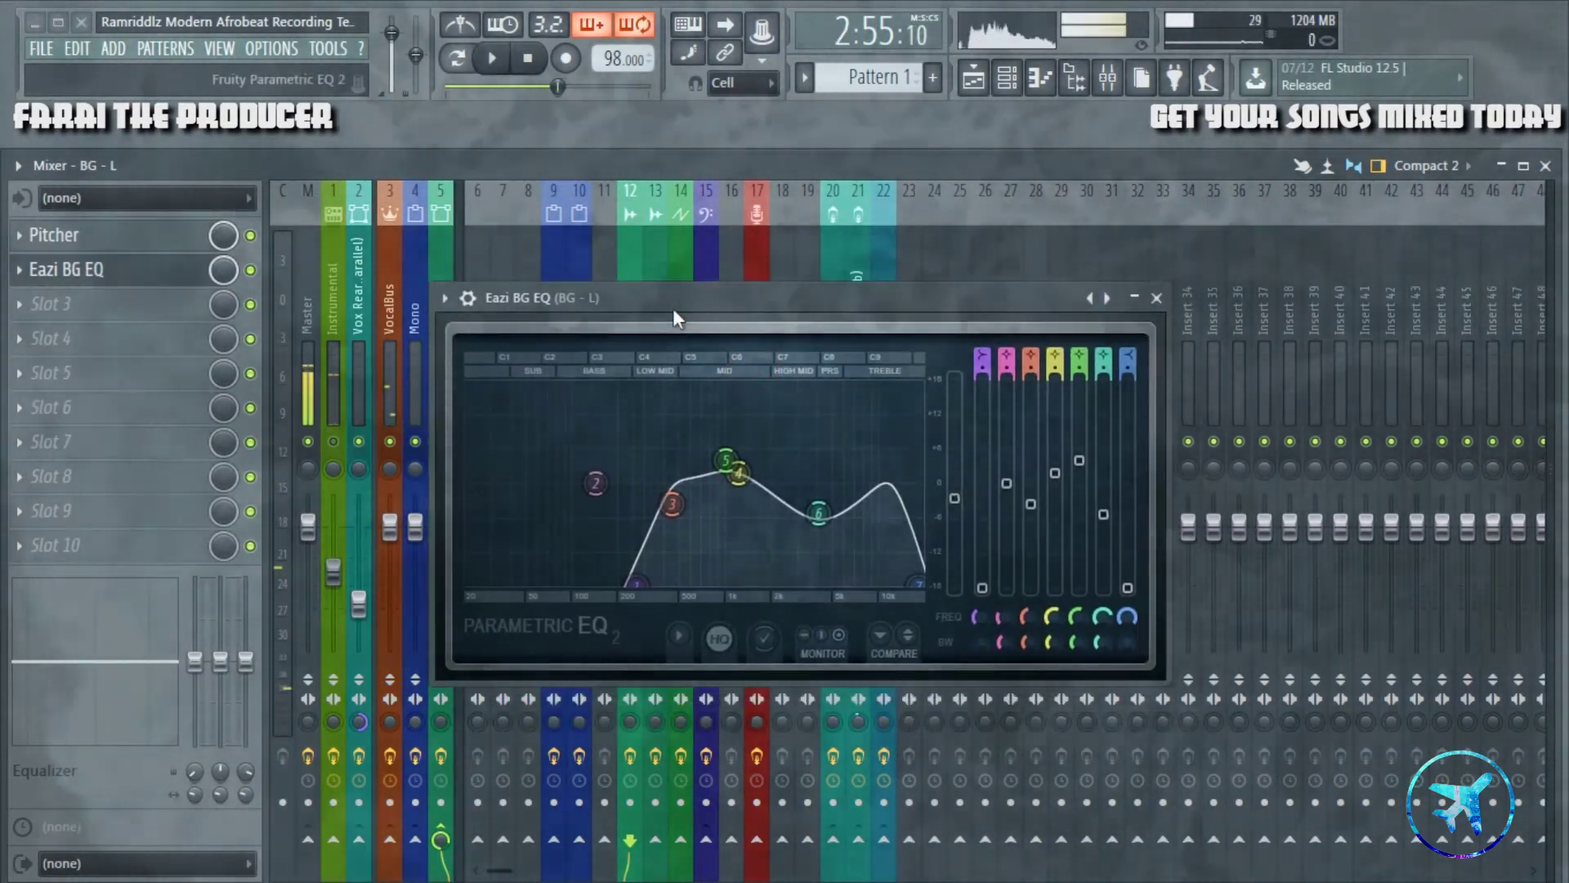
left_click_drag(941, 313, 844, 289)
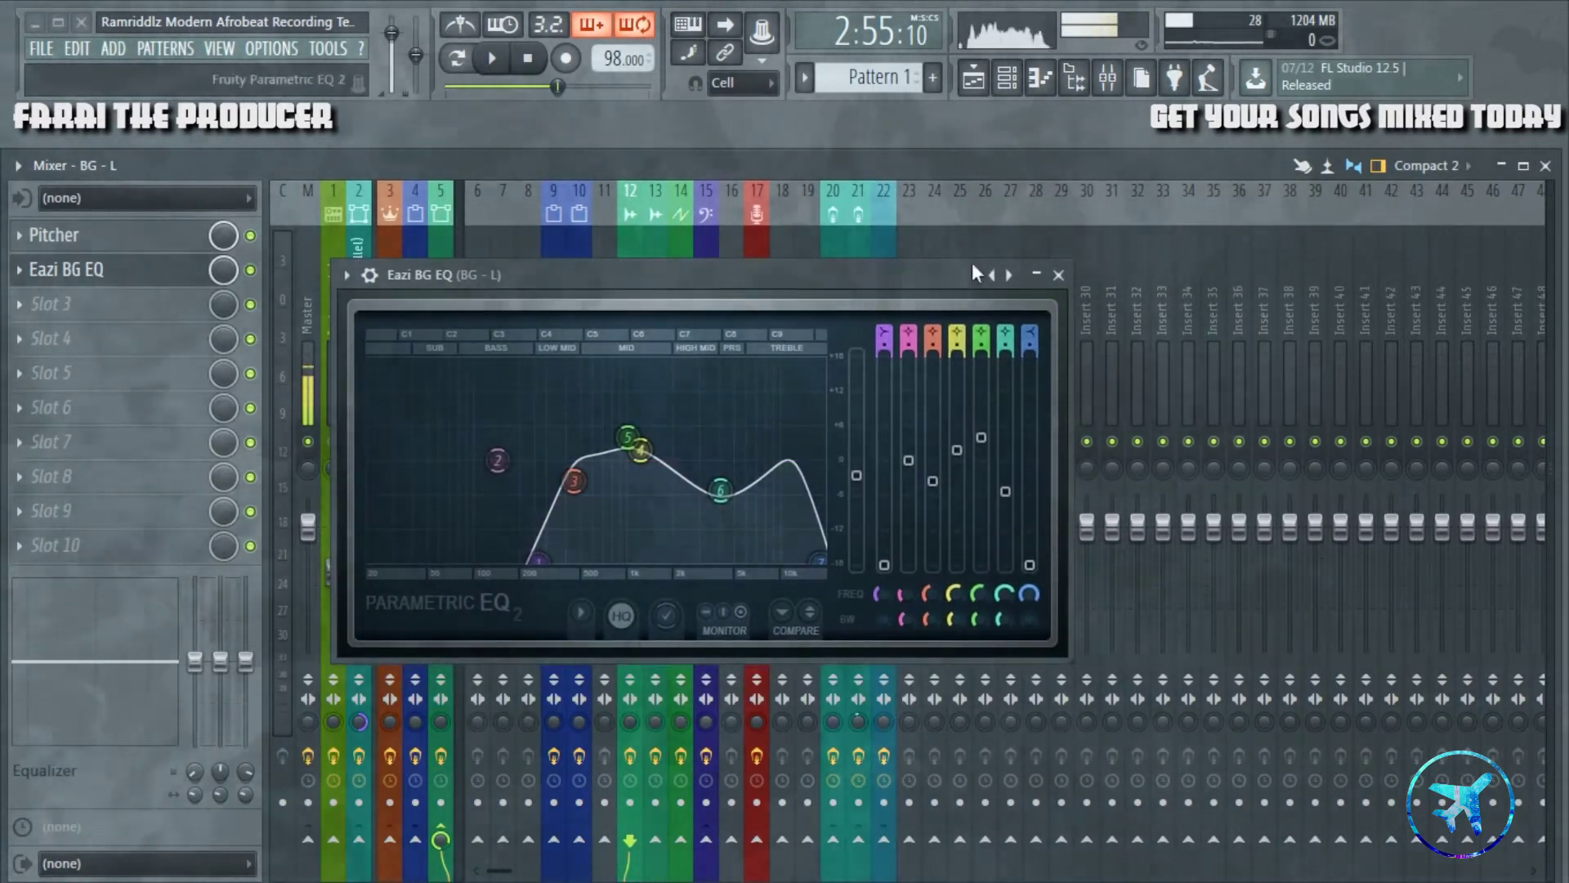
left_click(1059, 275)
- Open Eazi BG EQ on the BG - R track and examine its curve
left_click(655, 323)
left_click(176, 305)
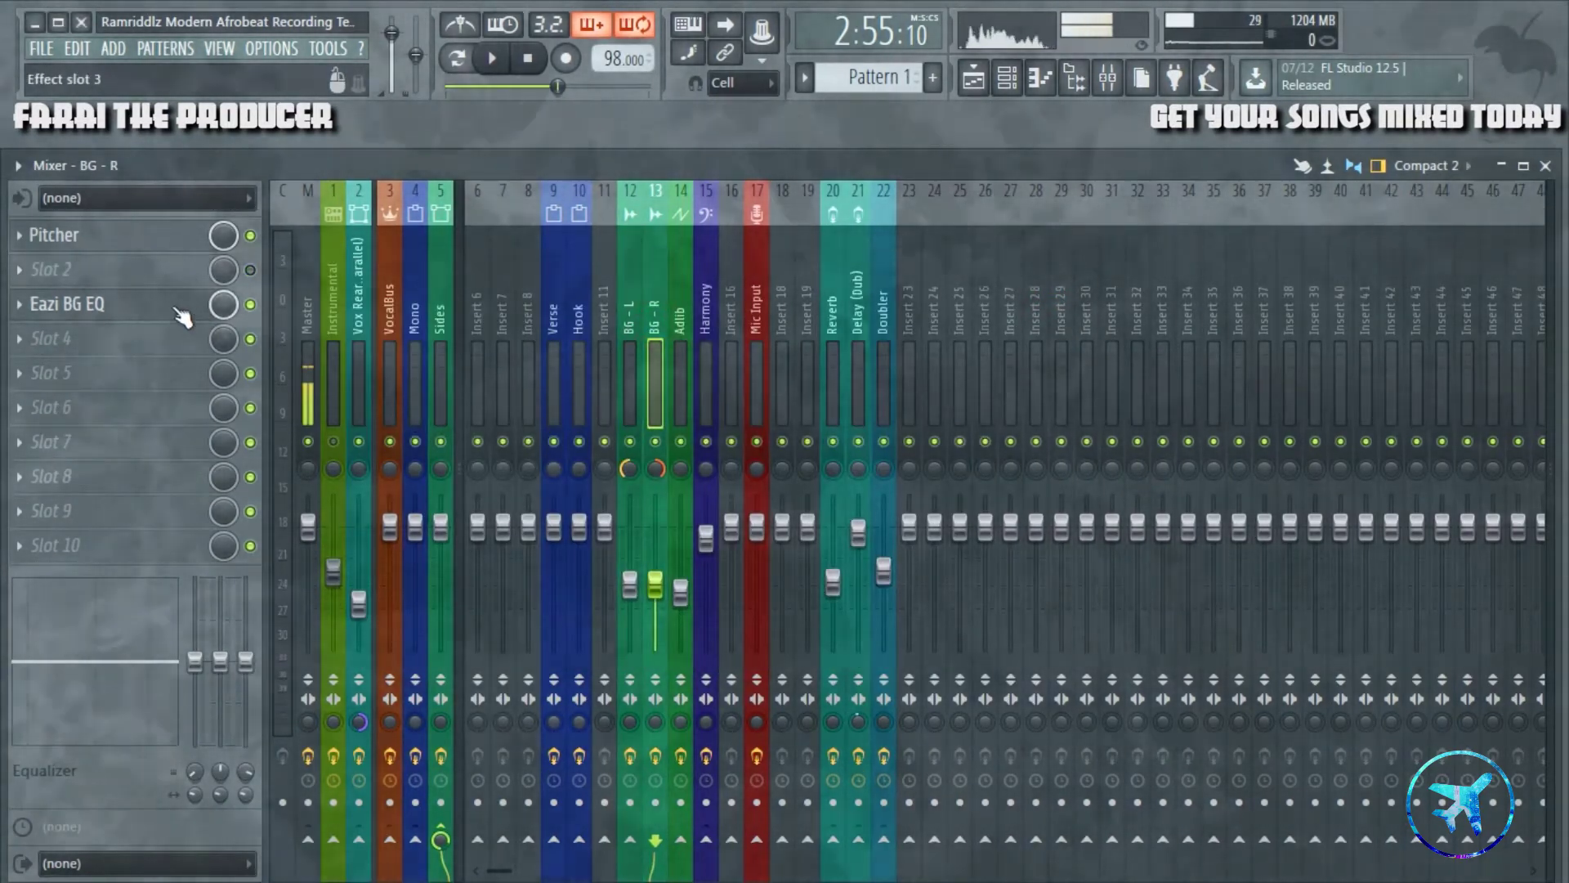
left_click_drag(877, 365, 962, 376)
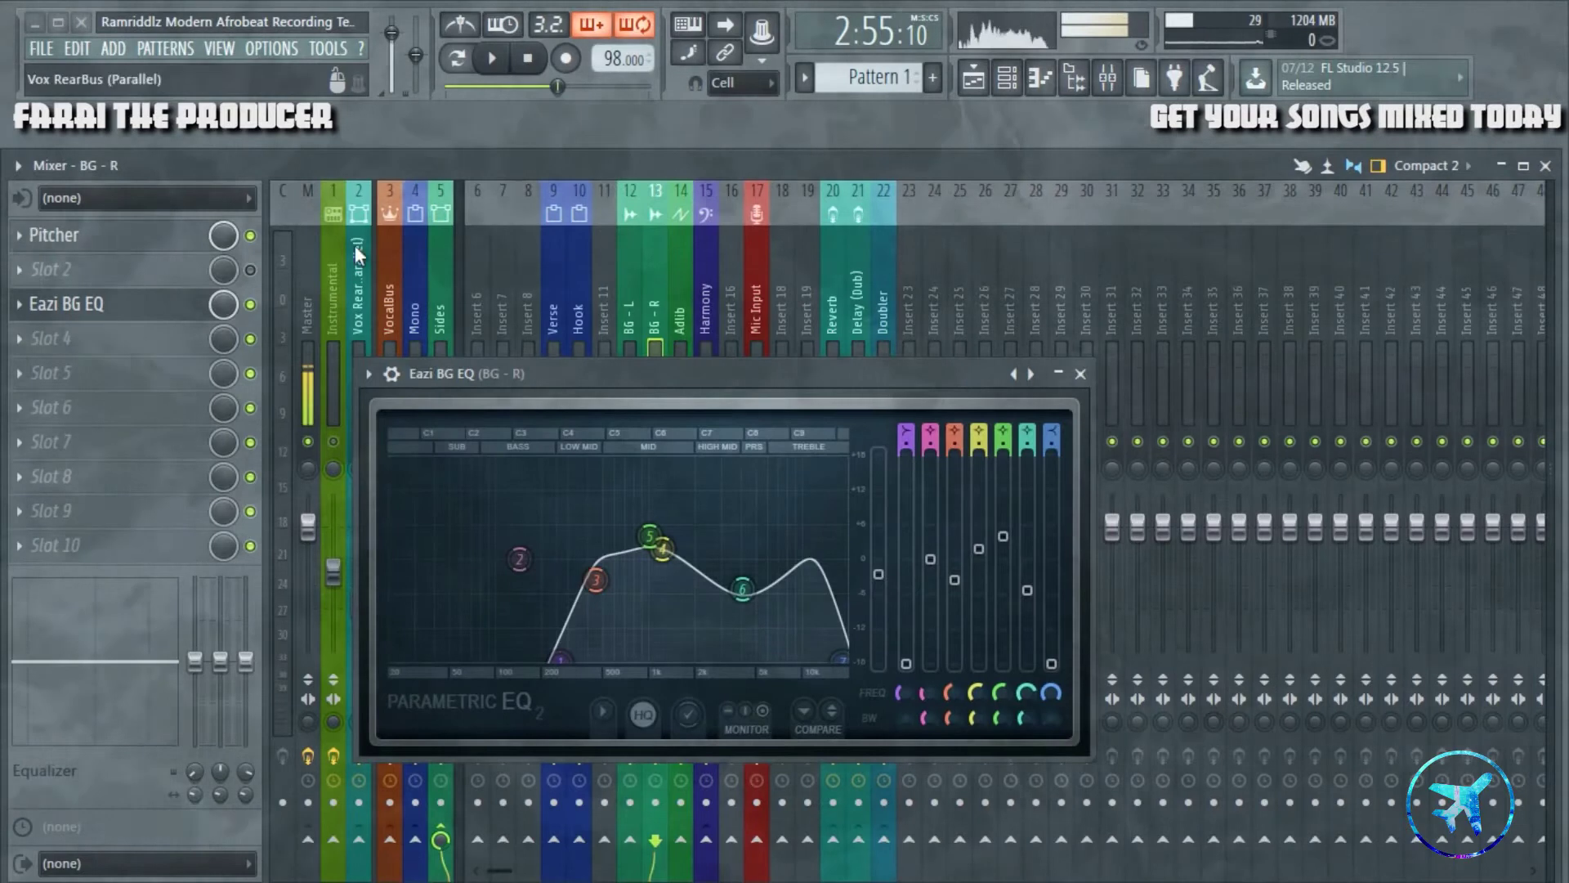
- Compare the Pitcher settings on the BG - R and Hook tracks, and close all open plugin windows
left_click(90, 235)
left_click(90, 236)
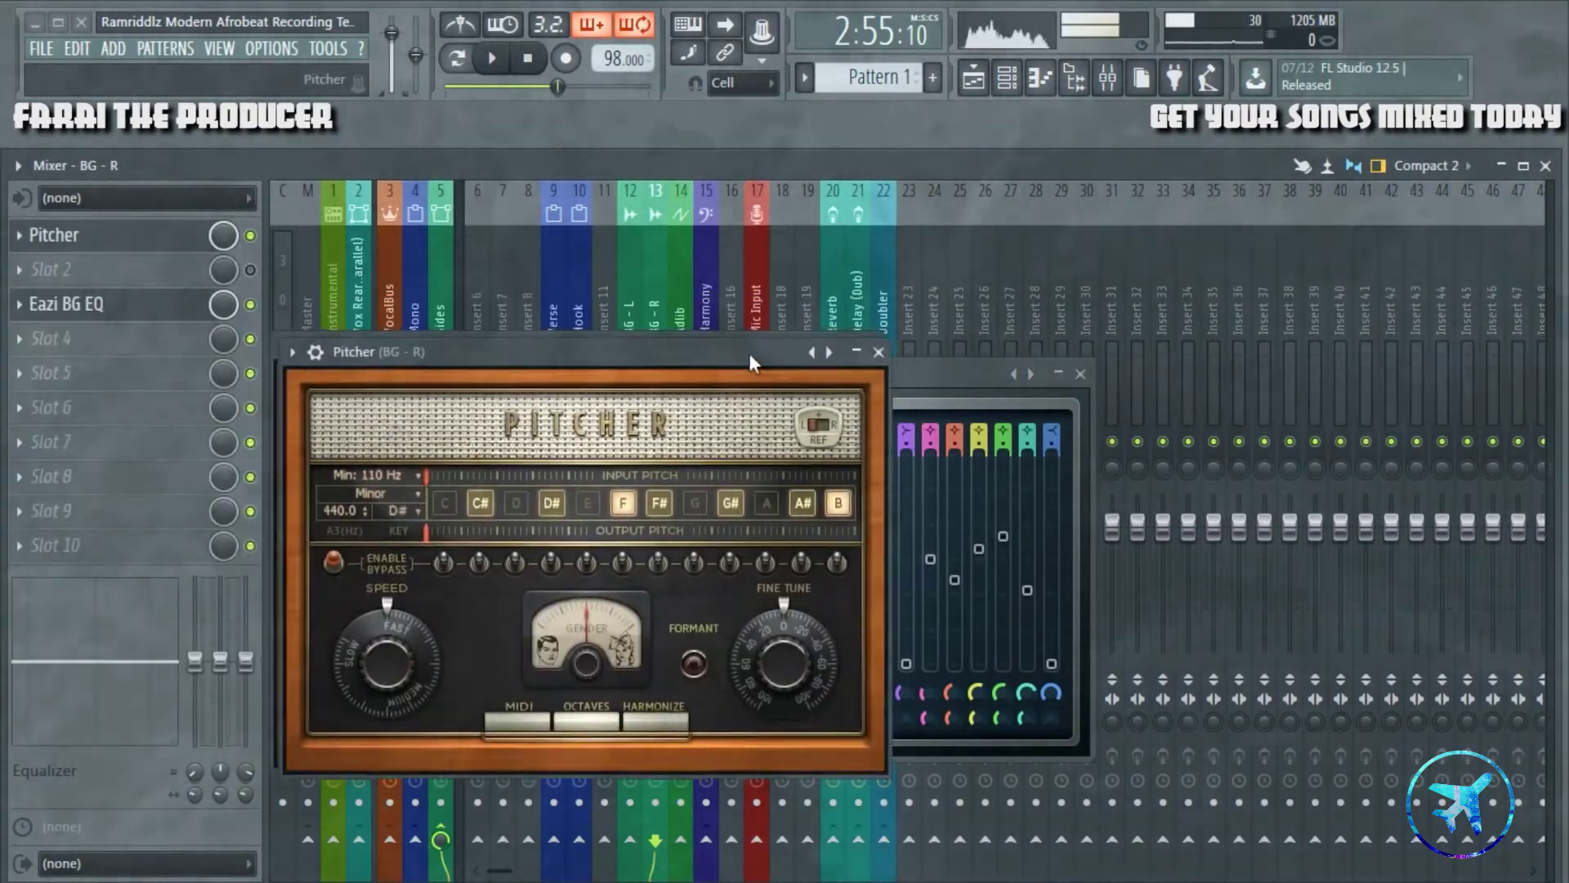
left_click_drag(368, 351, 648, 411)
left_click(553, 304)
left_click(572, 306)
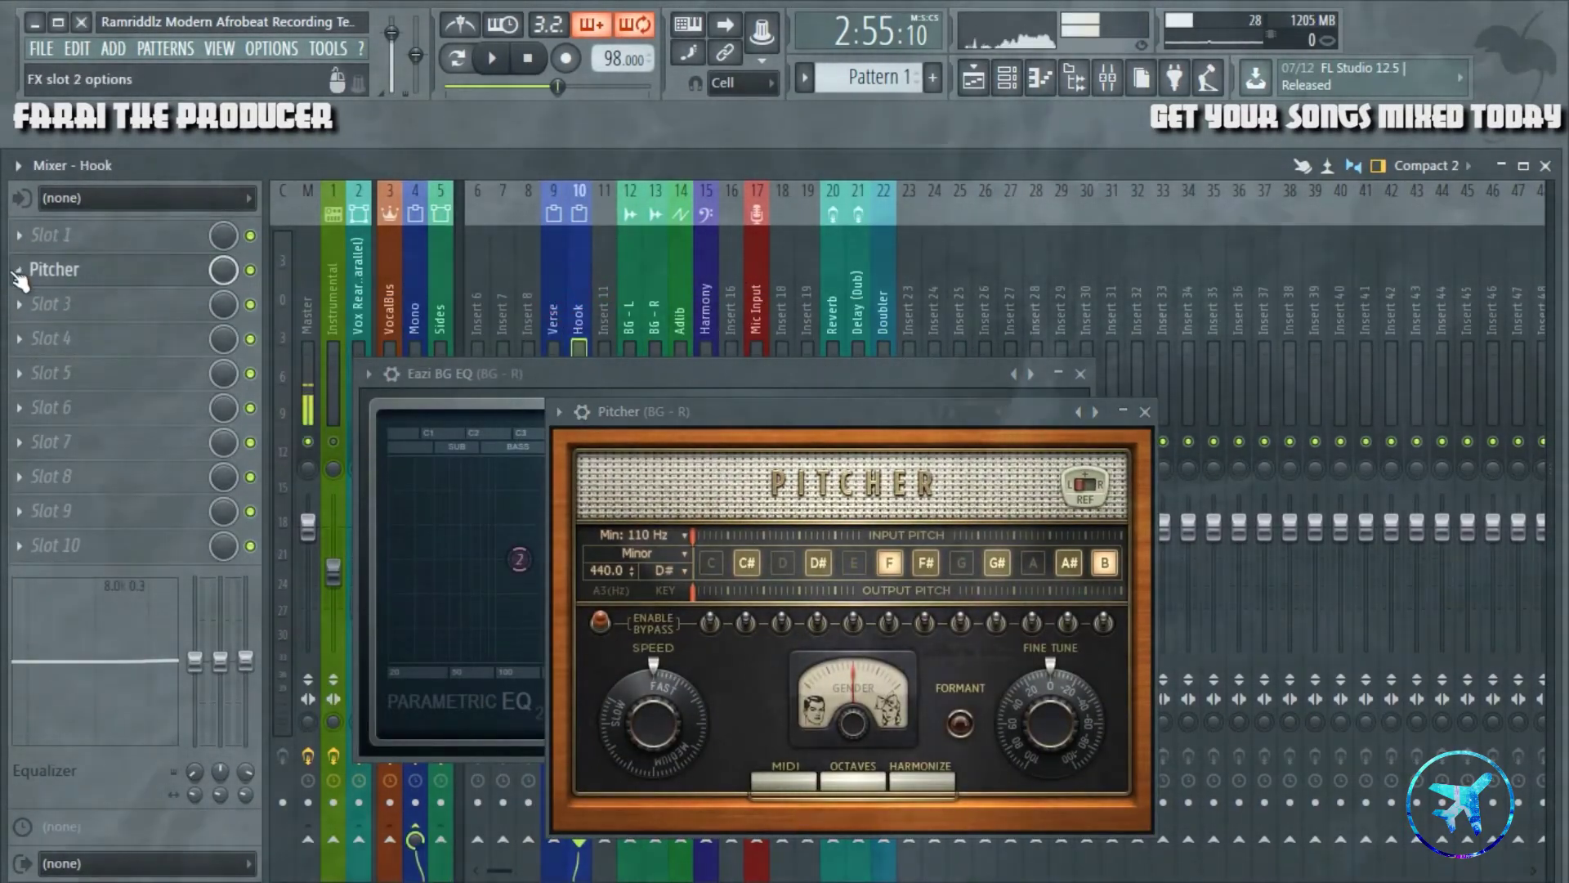
left_click(90, 270)
left_click_drag(722, 394, 739, 247)
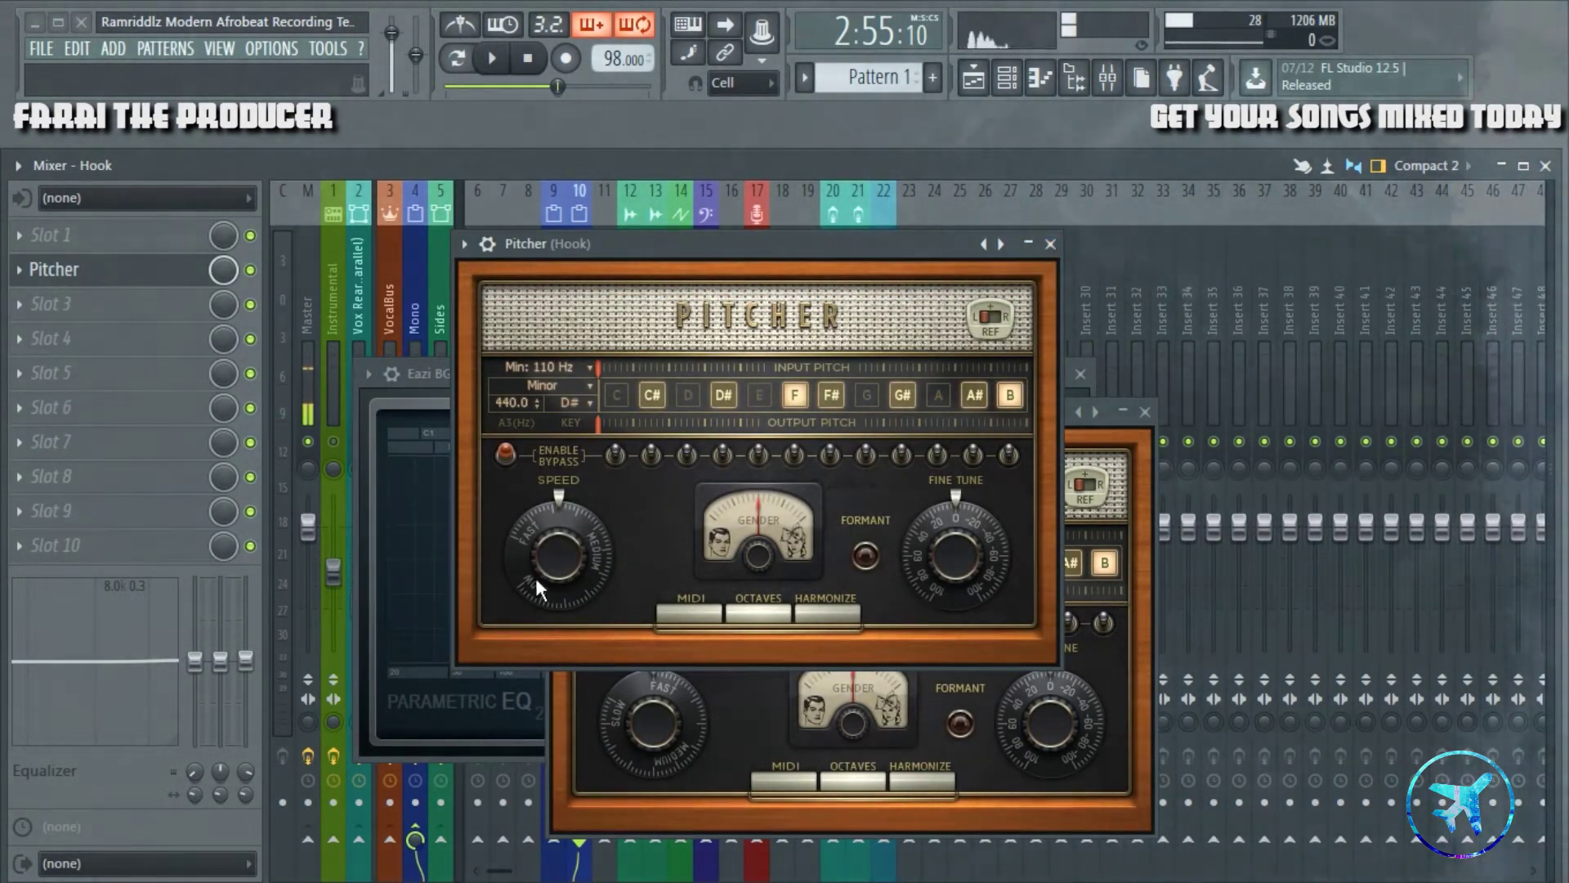
left_click(1050, 244)
left_click(1145, 412)
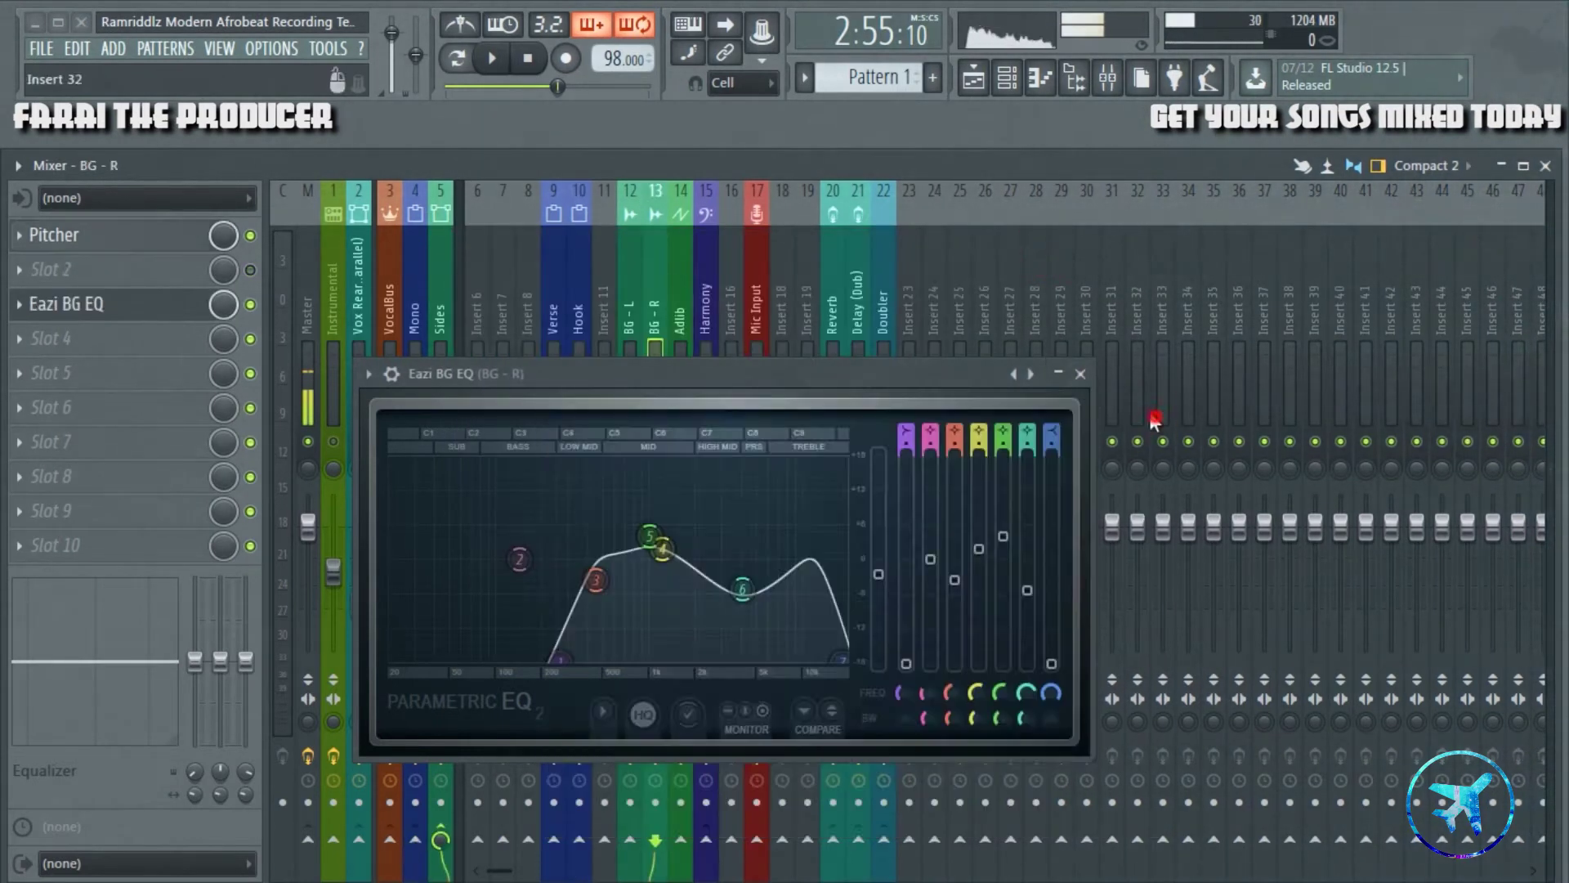
left_click(1080, 375)
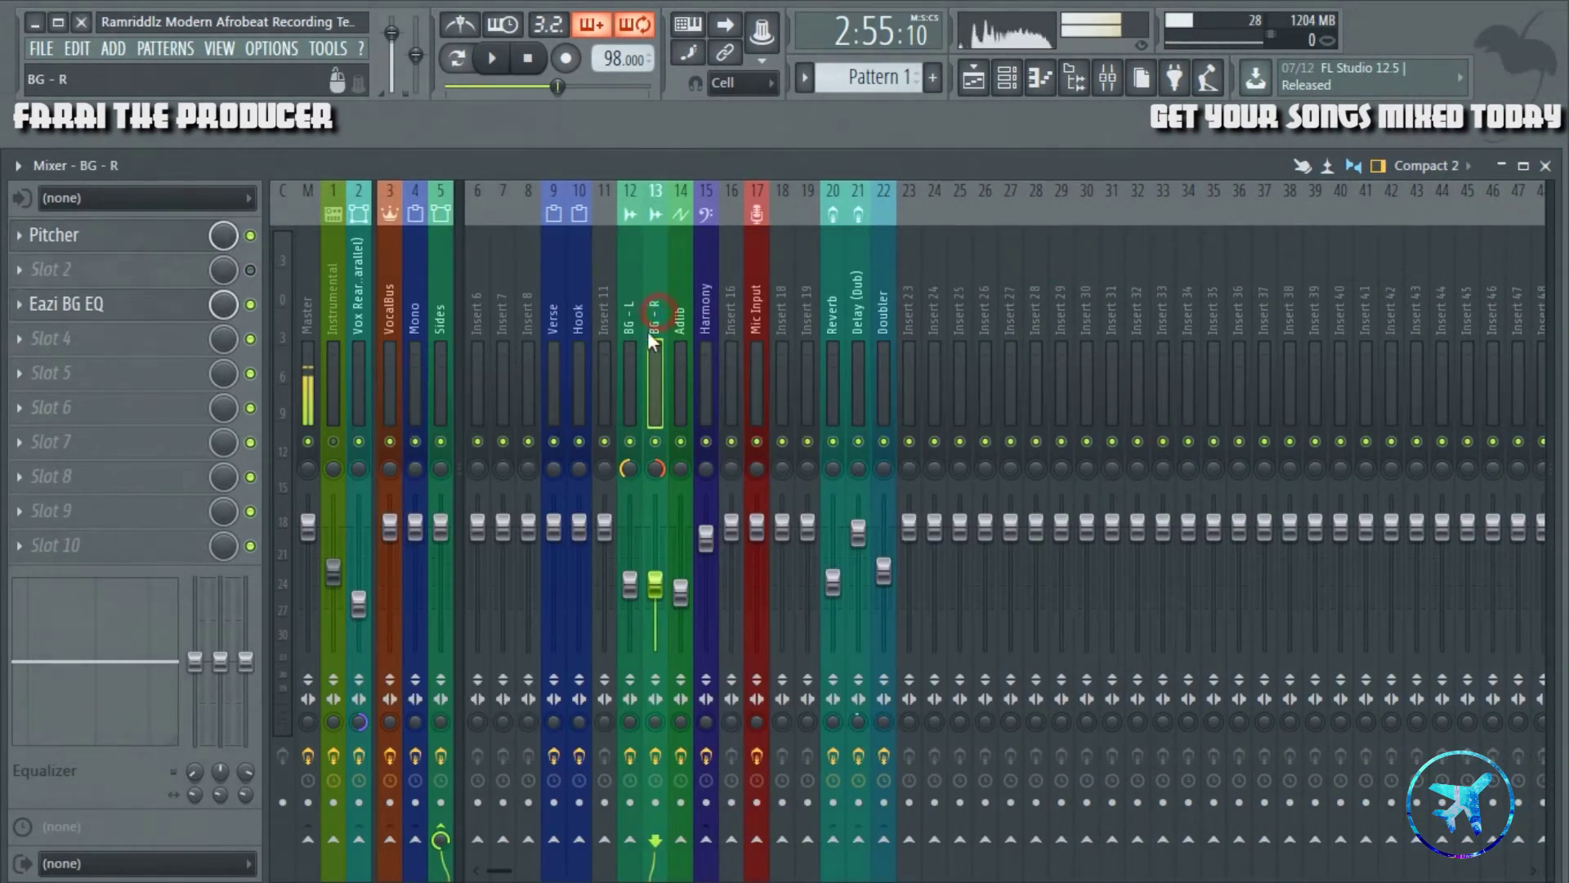
- Check the Hook and BG - L tracks, and examine the ModernExciter settings on the Sides bus
left_click(577, 327)
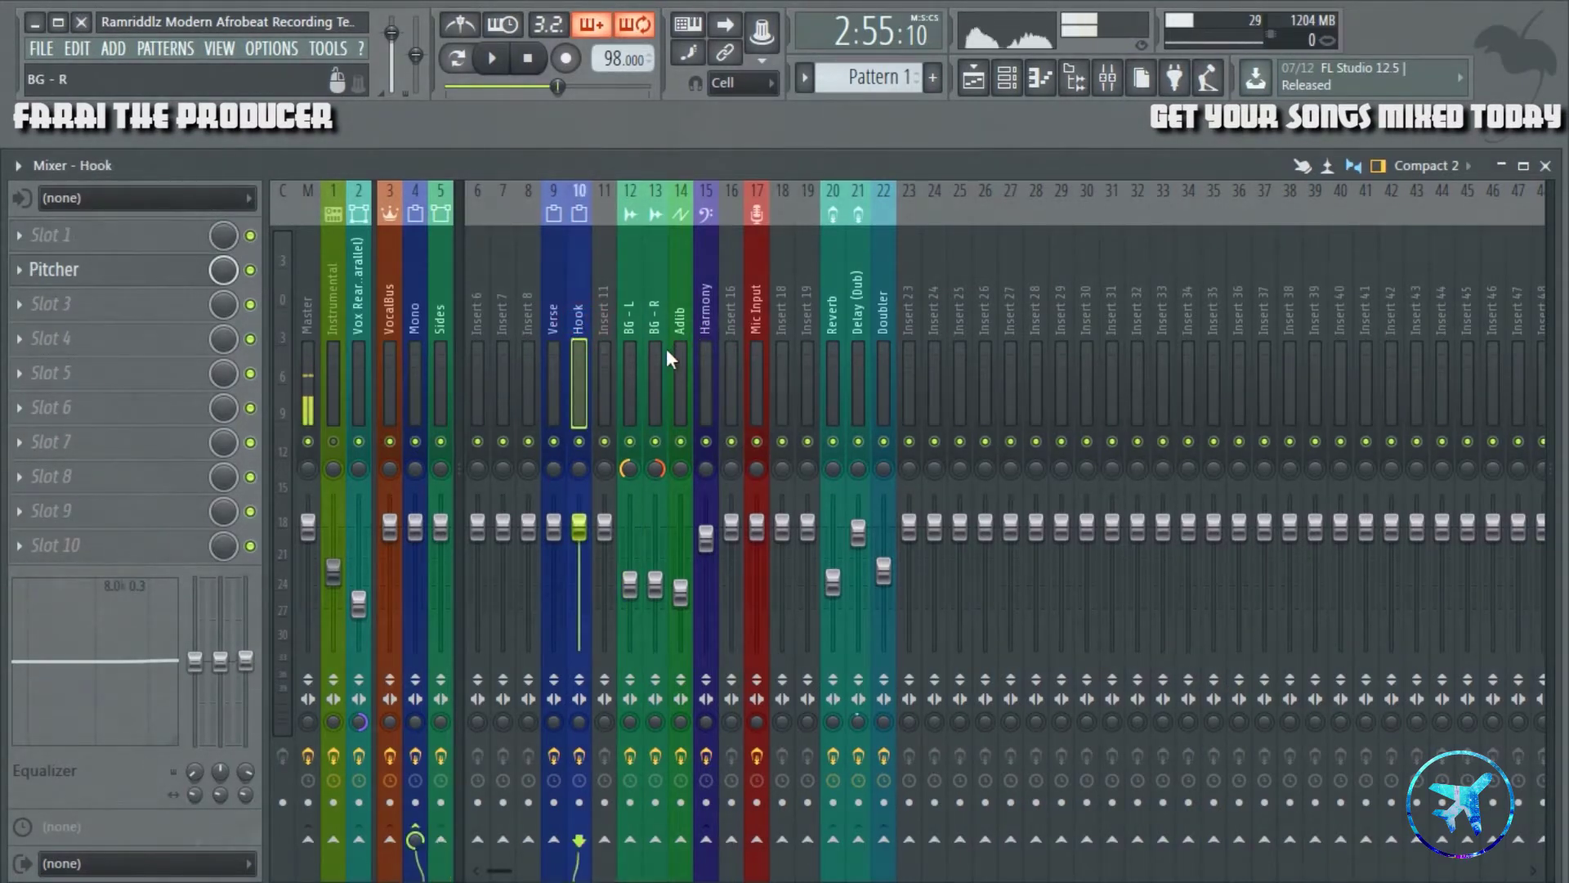
left_click(636, 369)
left_click(448, 345)
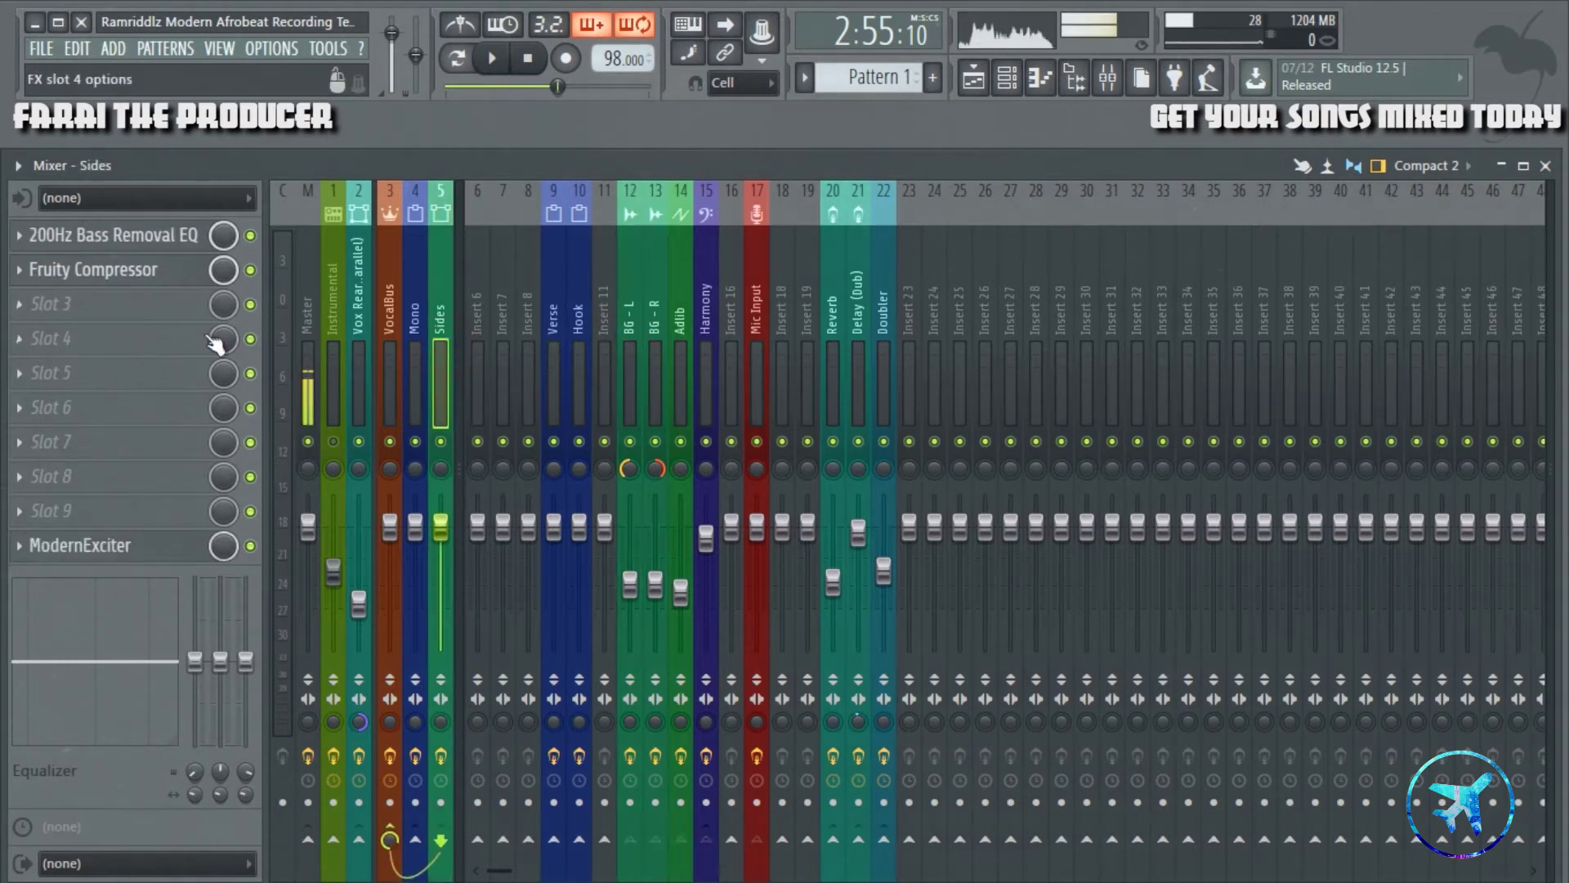
left_click(104, 549)
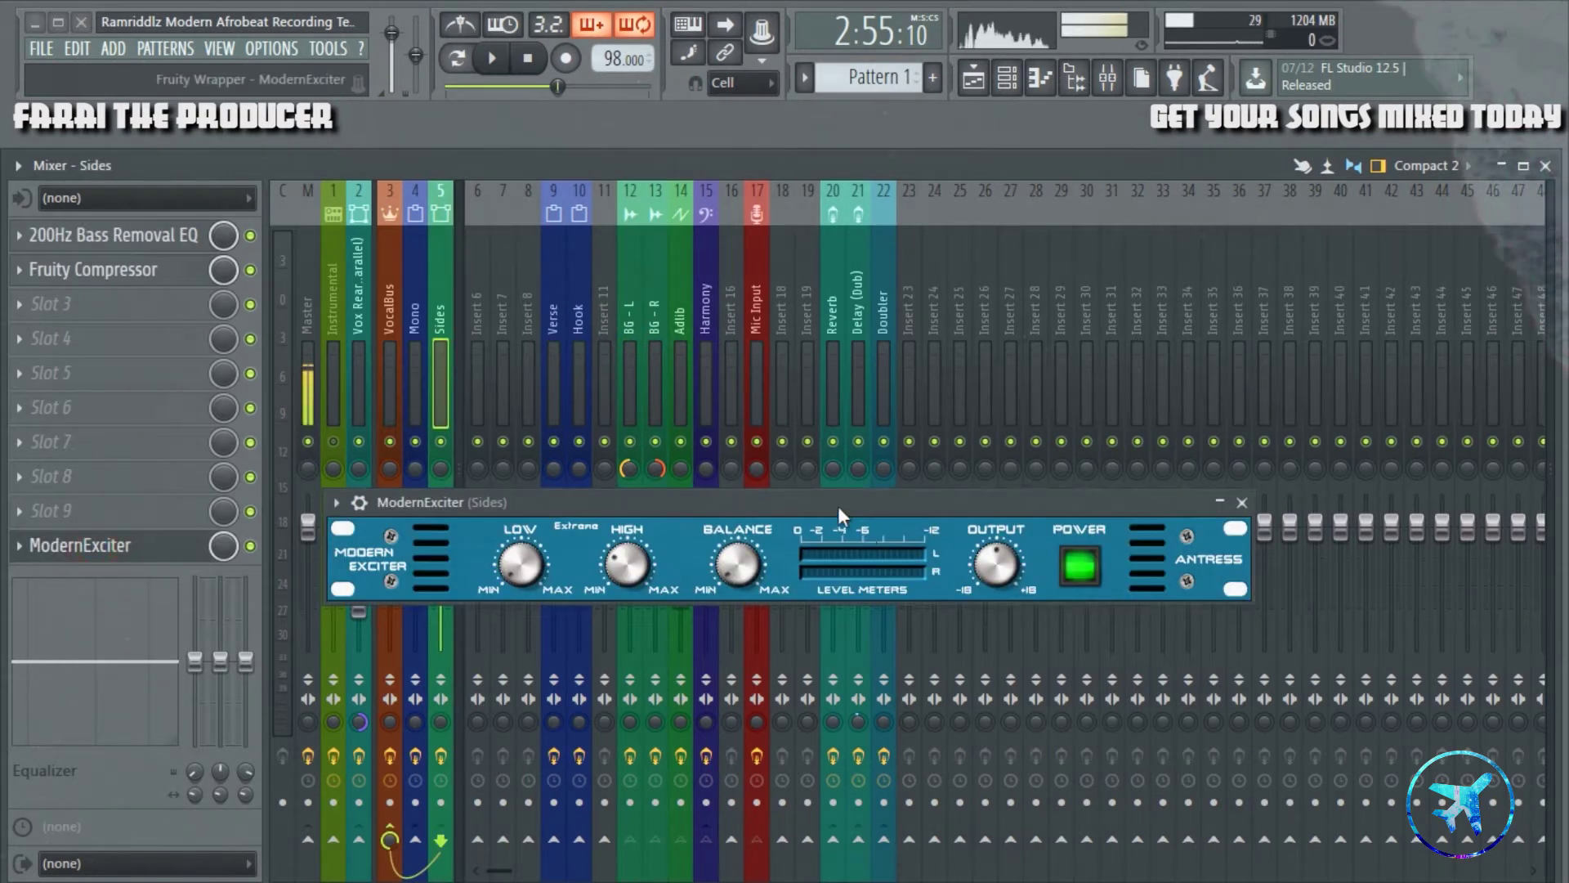
left_click_drag(837, 507, 866, 553)
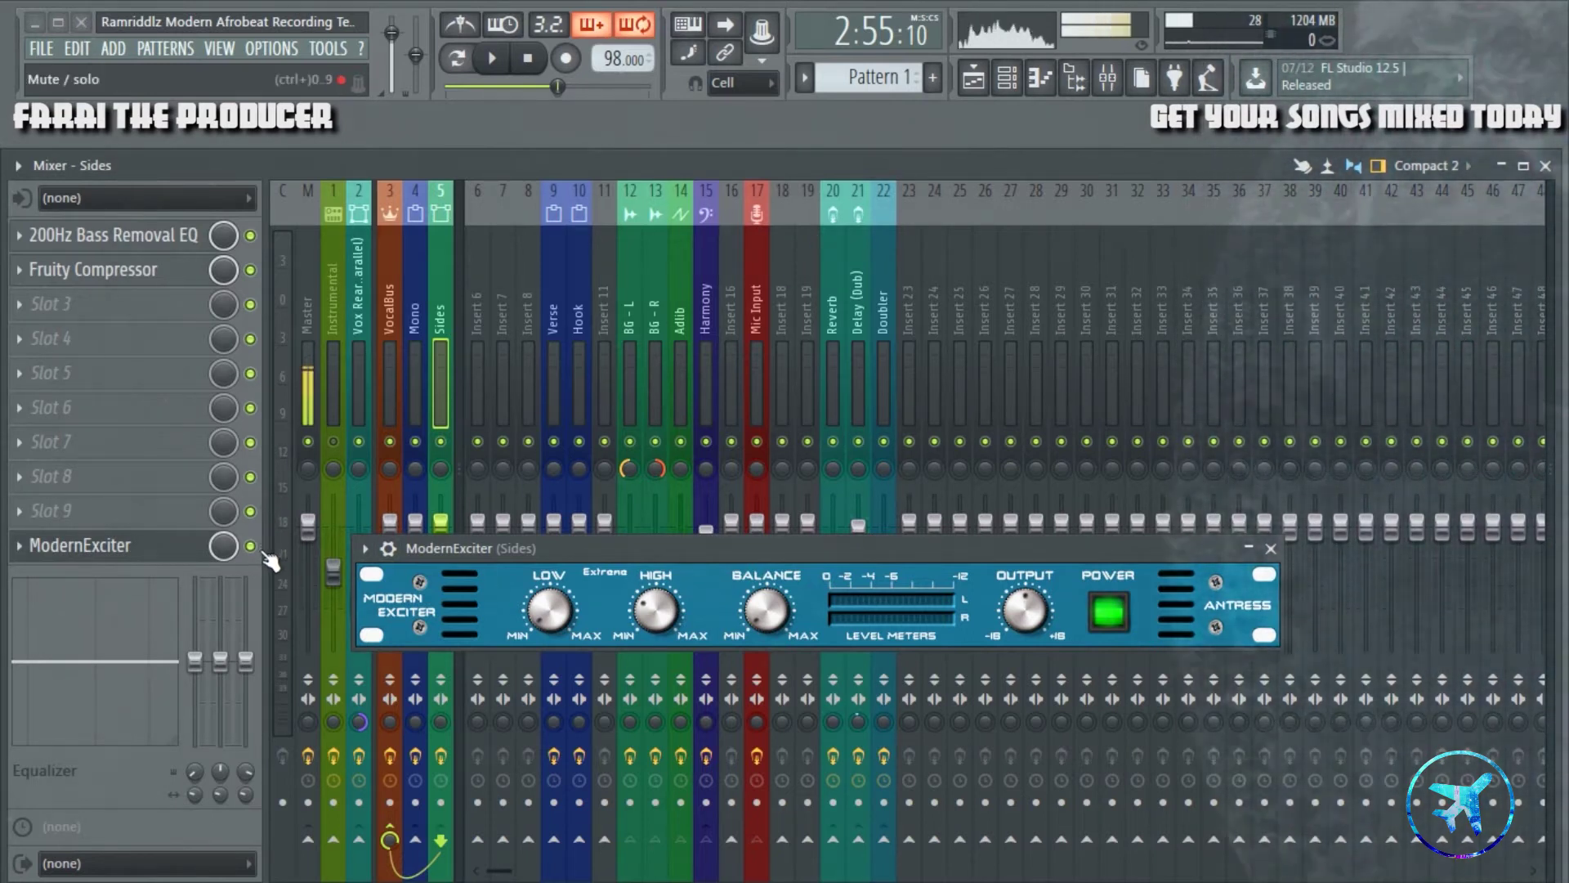
- Audition the background vocals with ModernExciter bypassed and enabled on Sides, close the plugin, and stop playback
key("space")
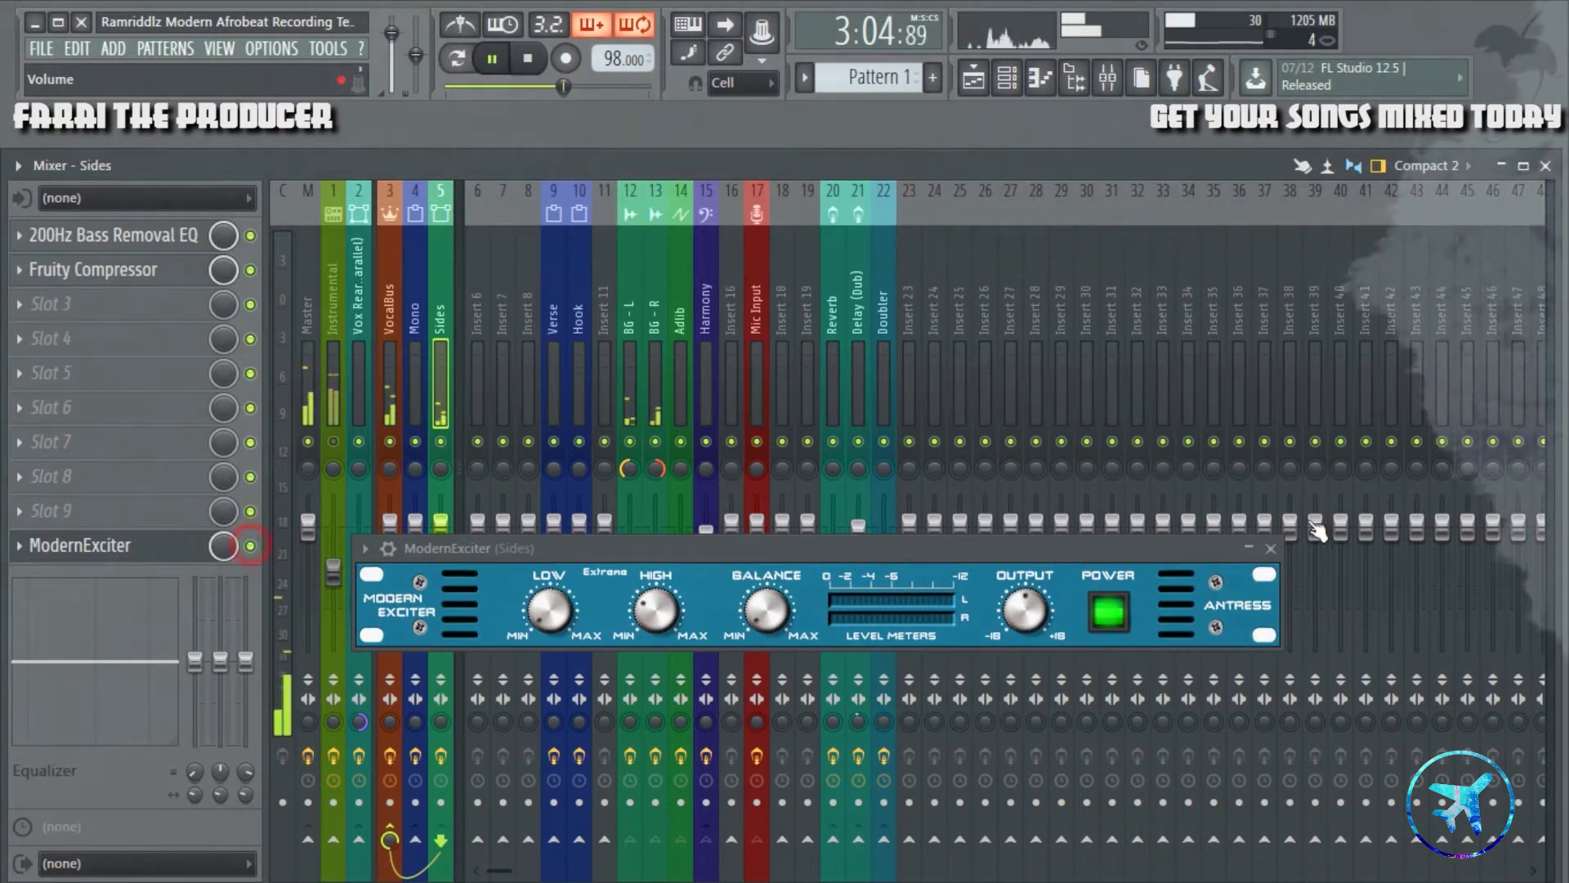
left_click(1270, 549)
key("space")
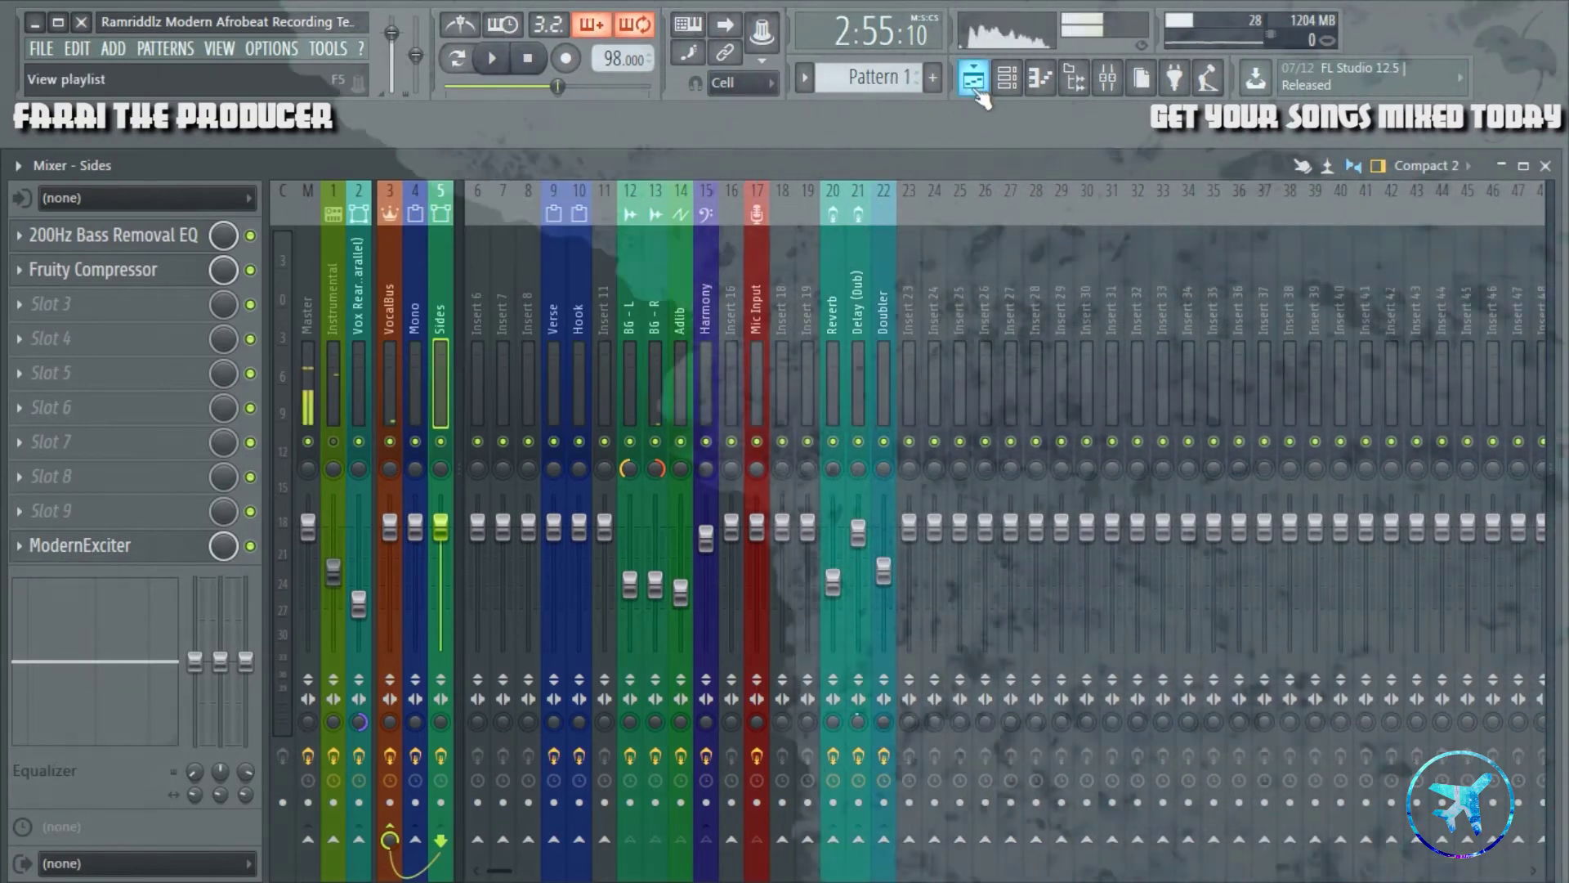
- Return to the playlist, unmute the Mono track, and play it together with the L and R vocals
left_click(974, 78)
scroll(278, 223, "down", 5)
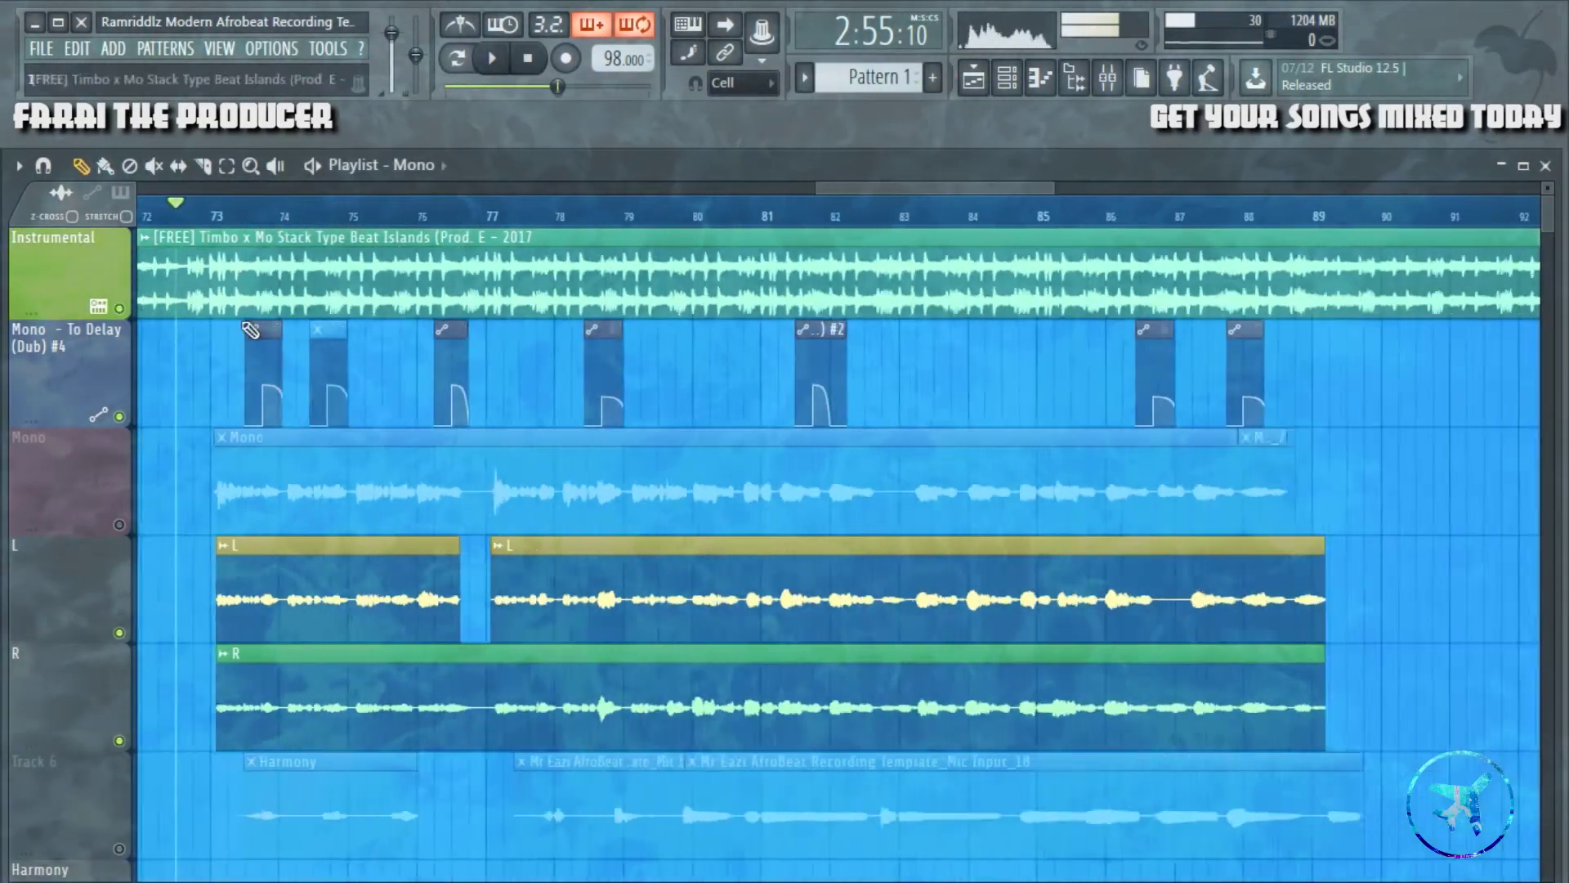
left_click(119, 524)
key("space")
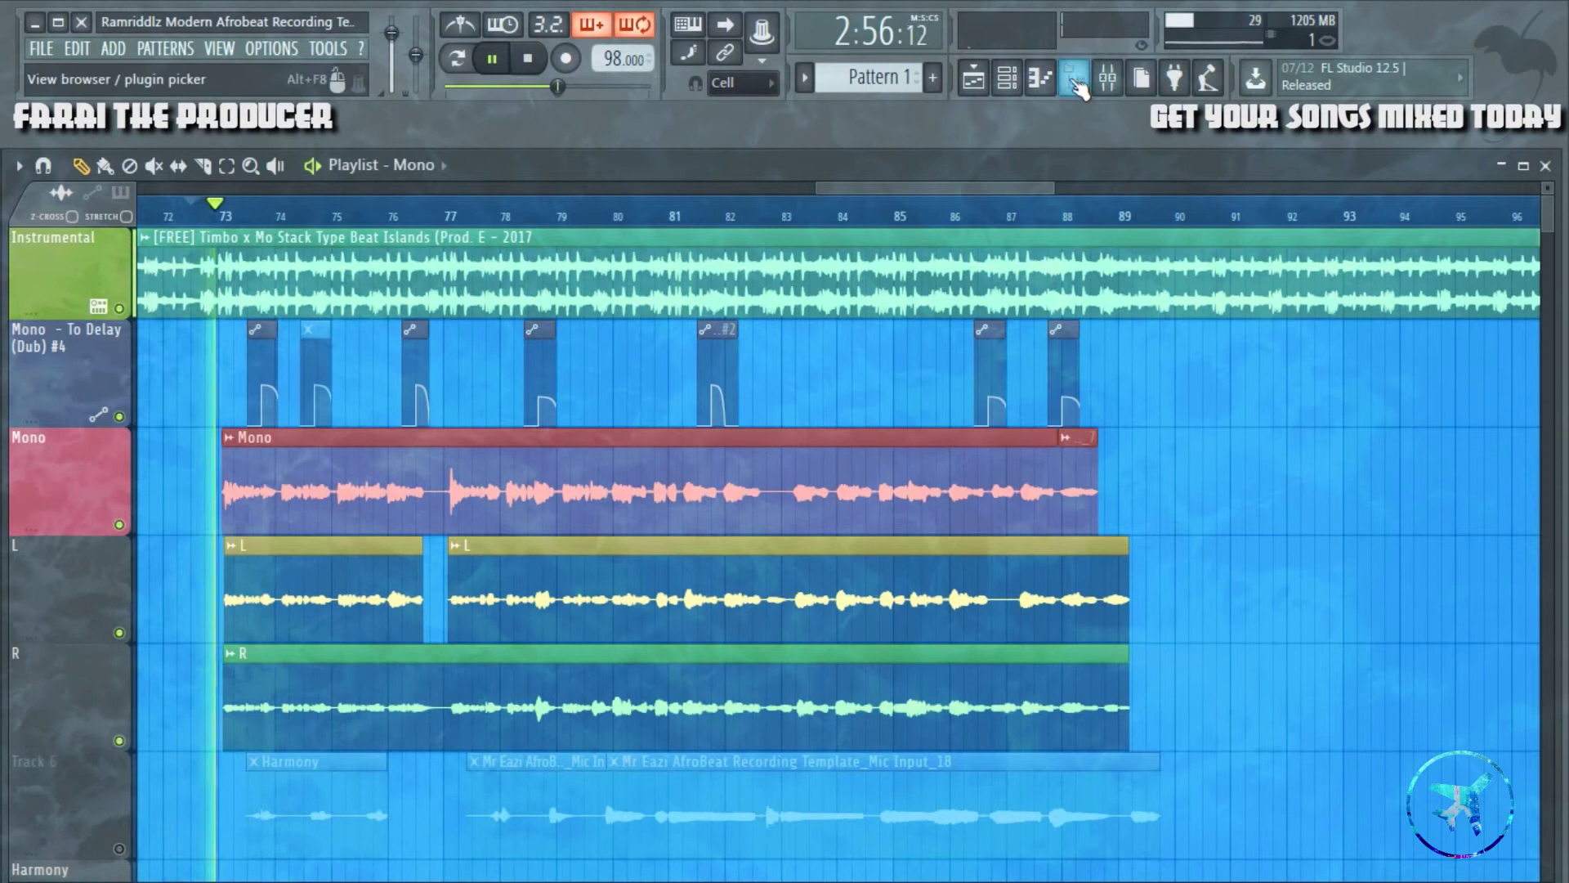
- Audition the vocals in the mixer with the Reverb, Delay (Dub) and Doubler tracks muted, and stop playback
left_click(1126, 90)
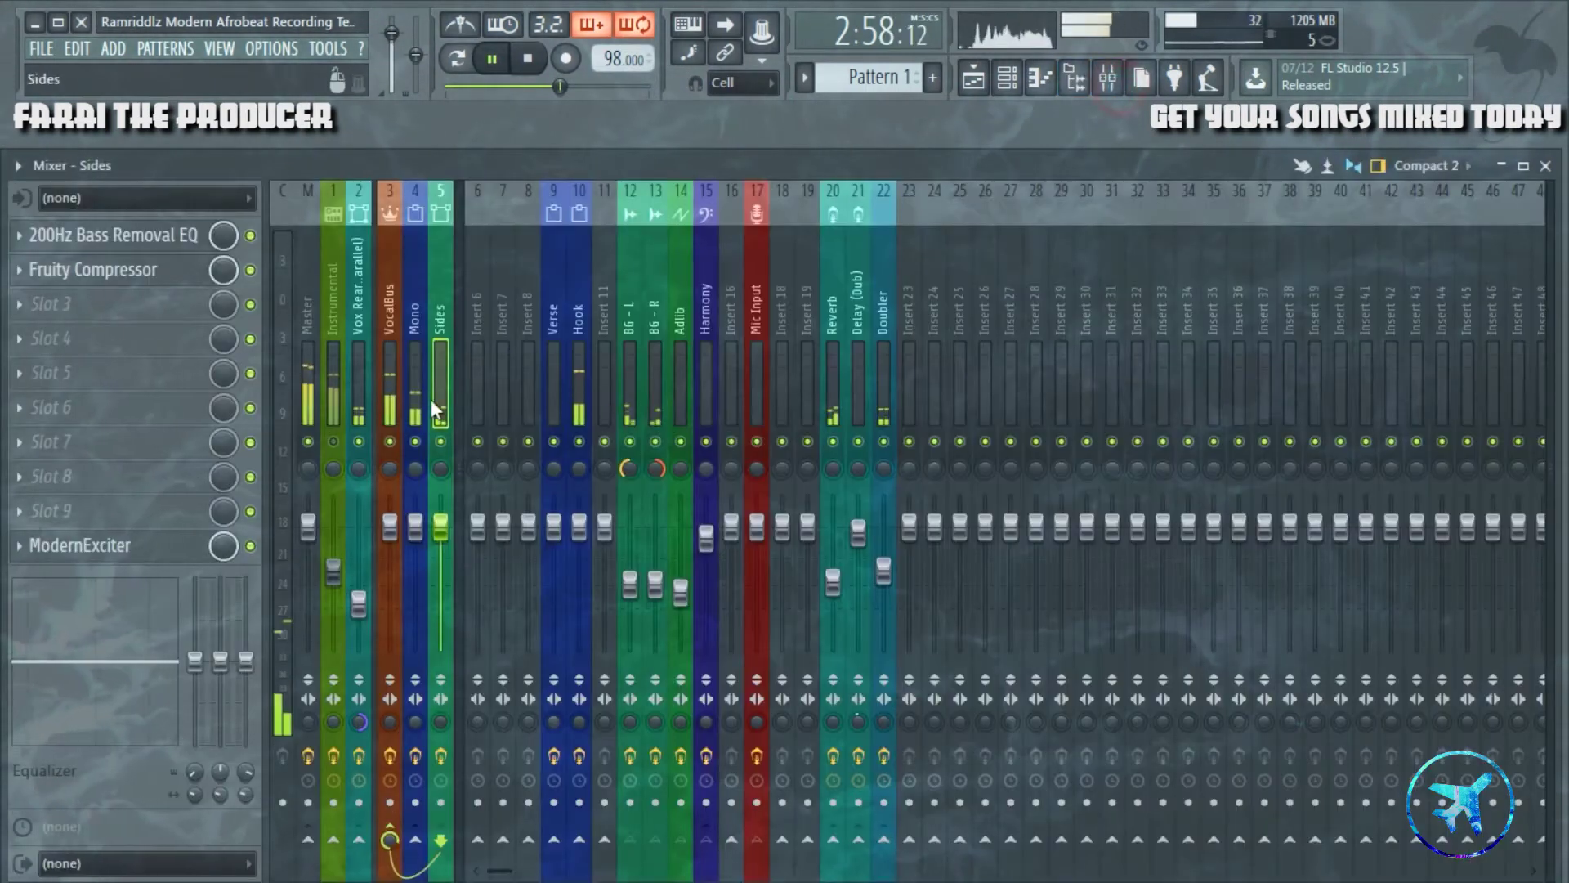
left_click(441, 442)
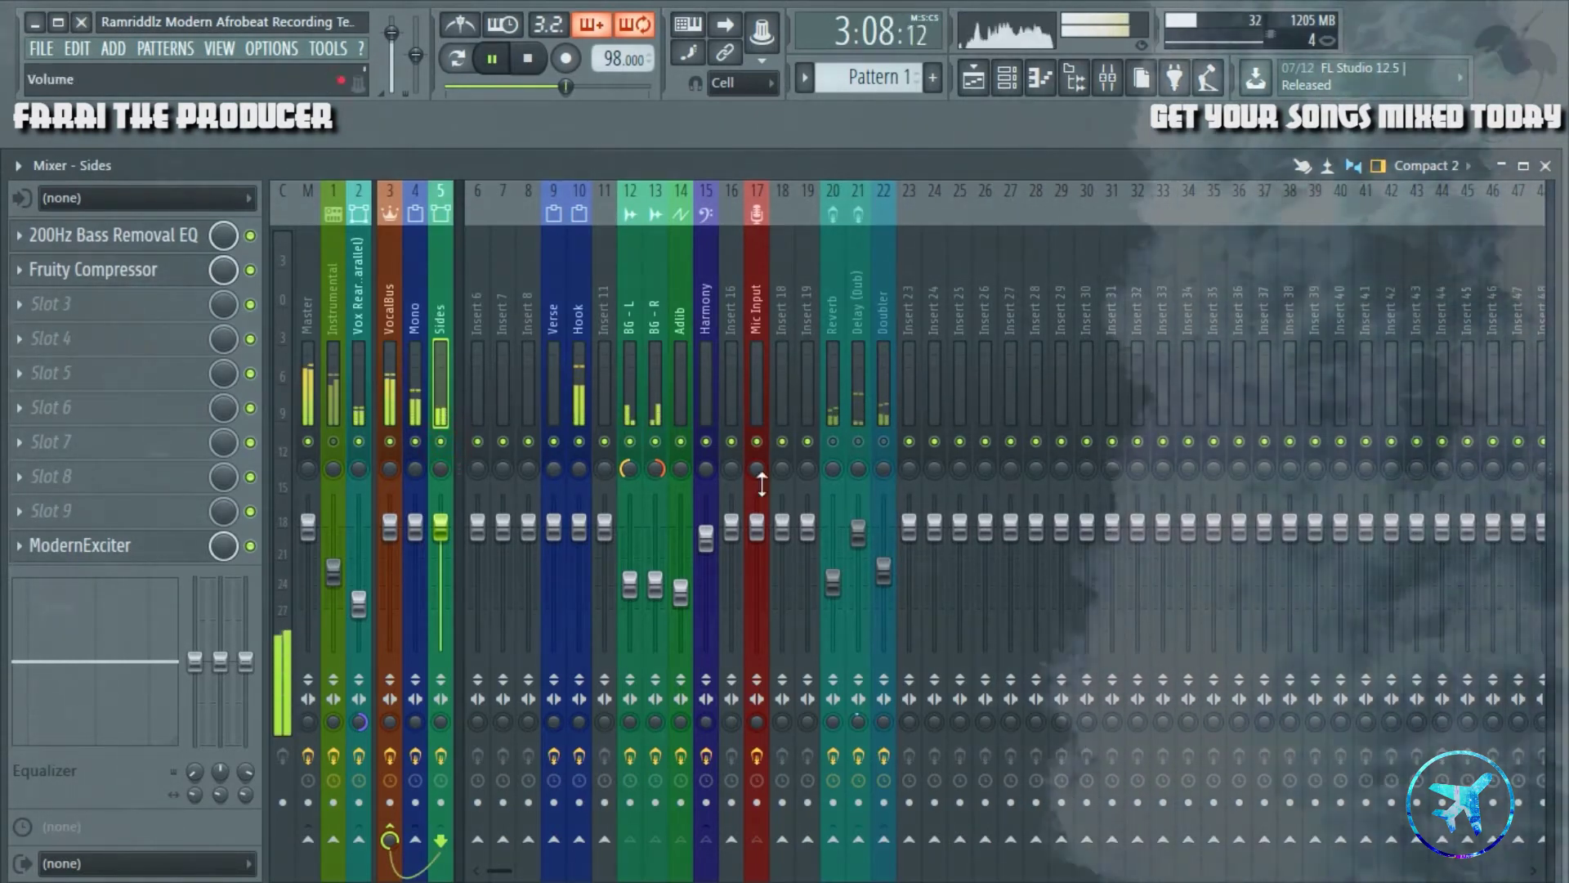
key("space")
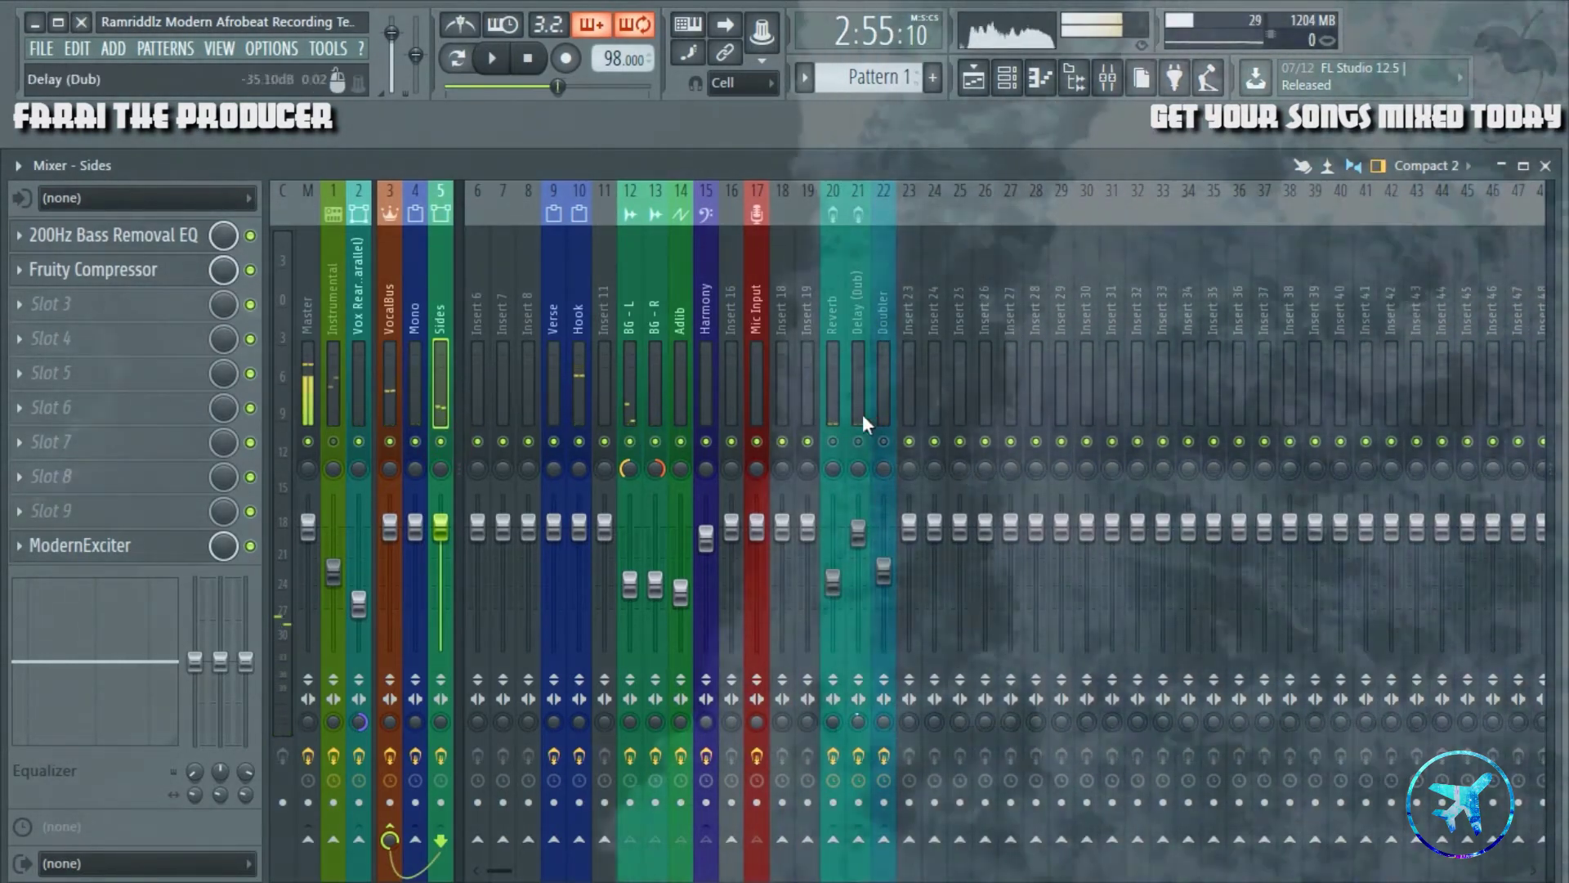
- Play the vocals while examining the Fruity Reeverb (Long) settings on the Reverb track, and stop playback
left_click(837, 248)
left_click(850, 306)
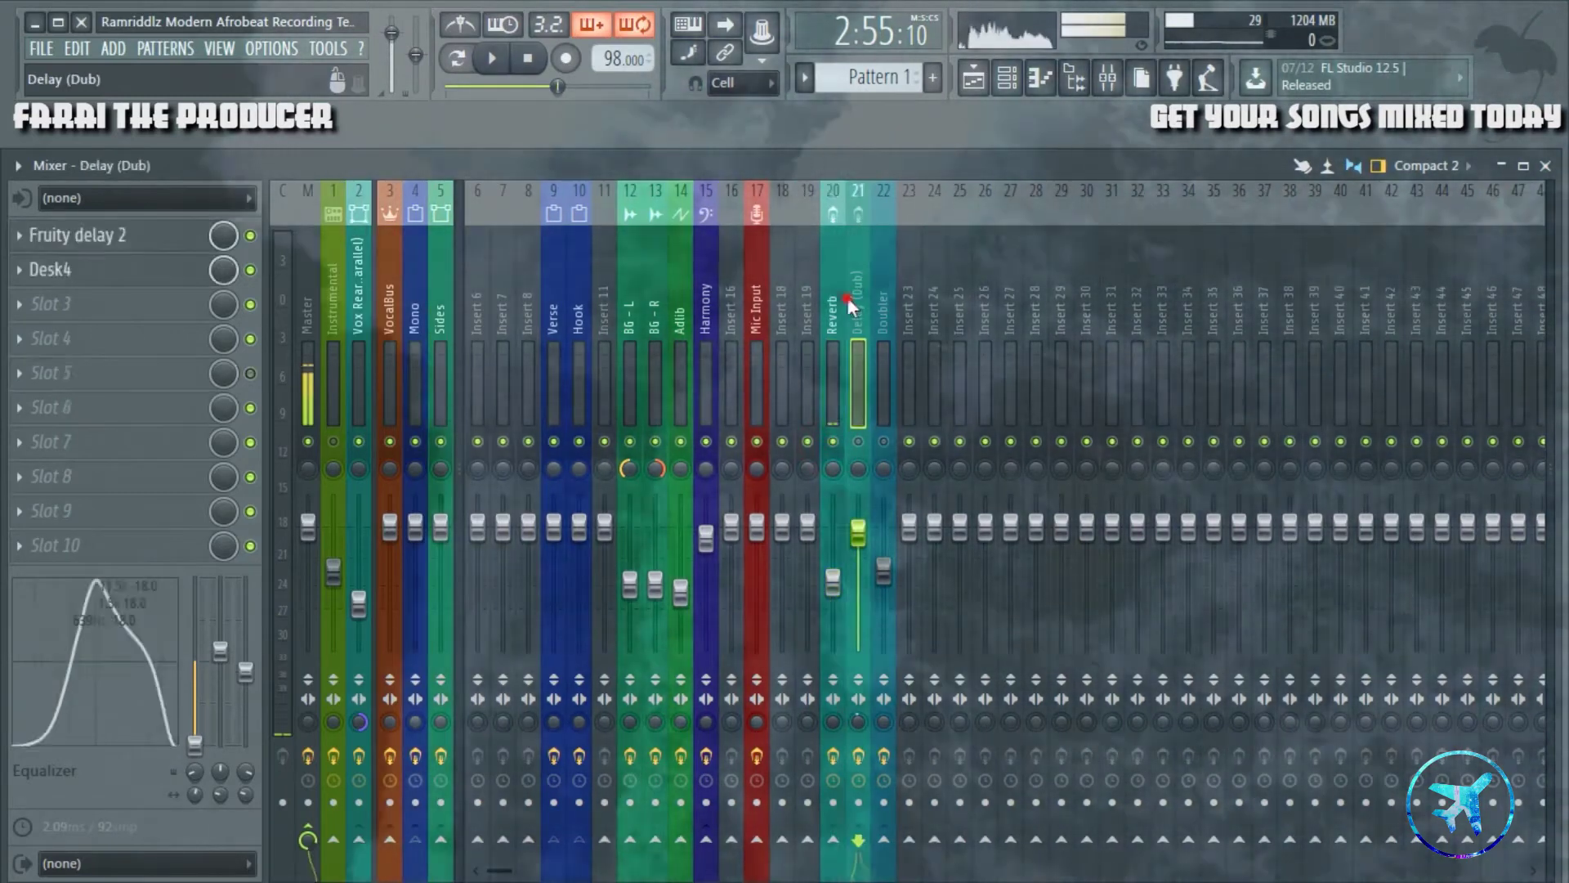
left_click(833, 245)
key("space")
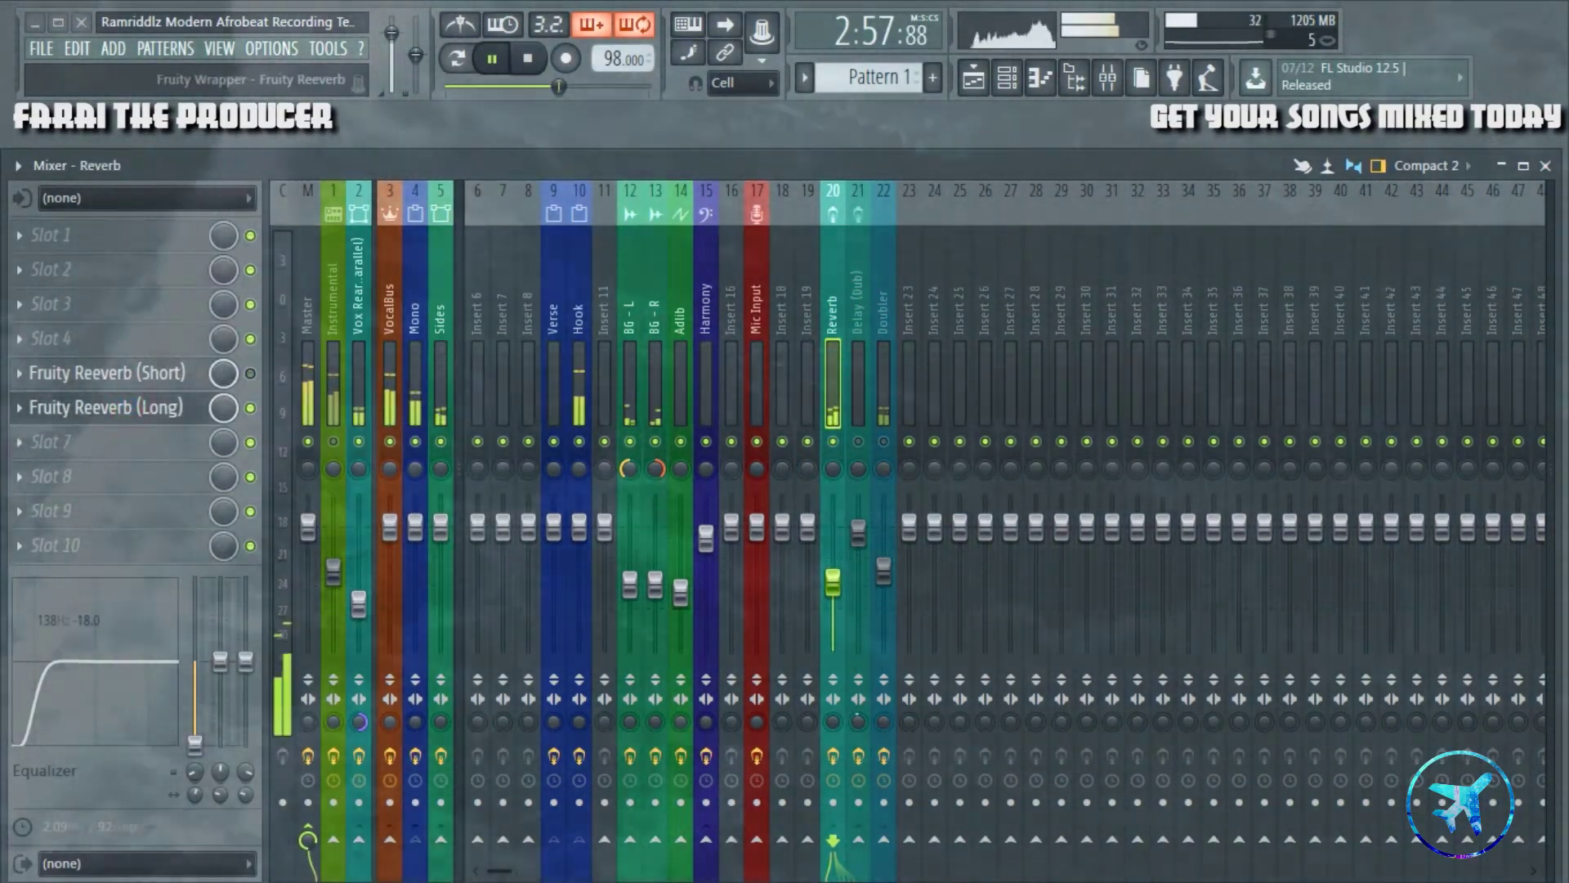
left_click(107, 407)
left_click_drag(1157, 448, 666, 476)
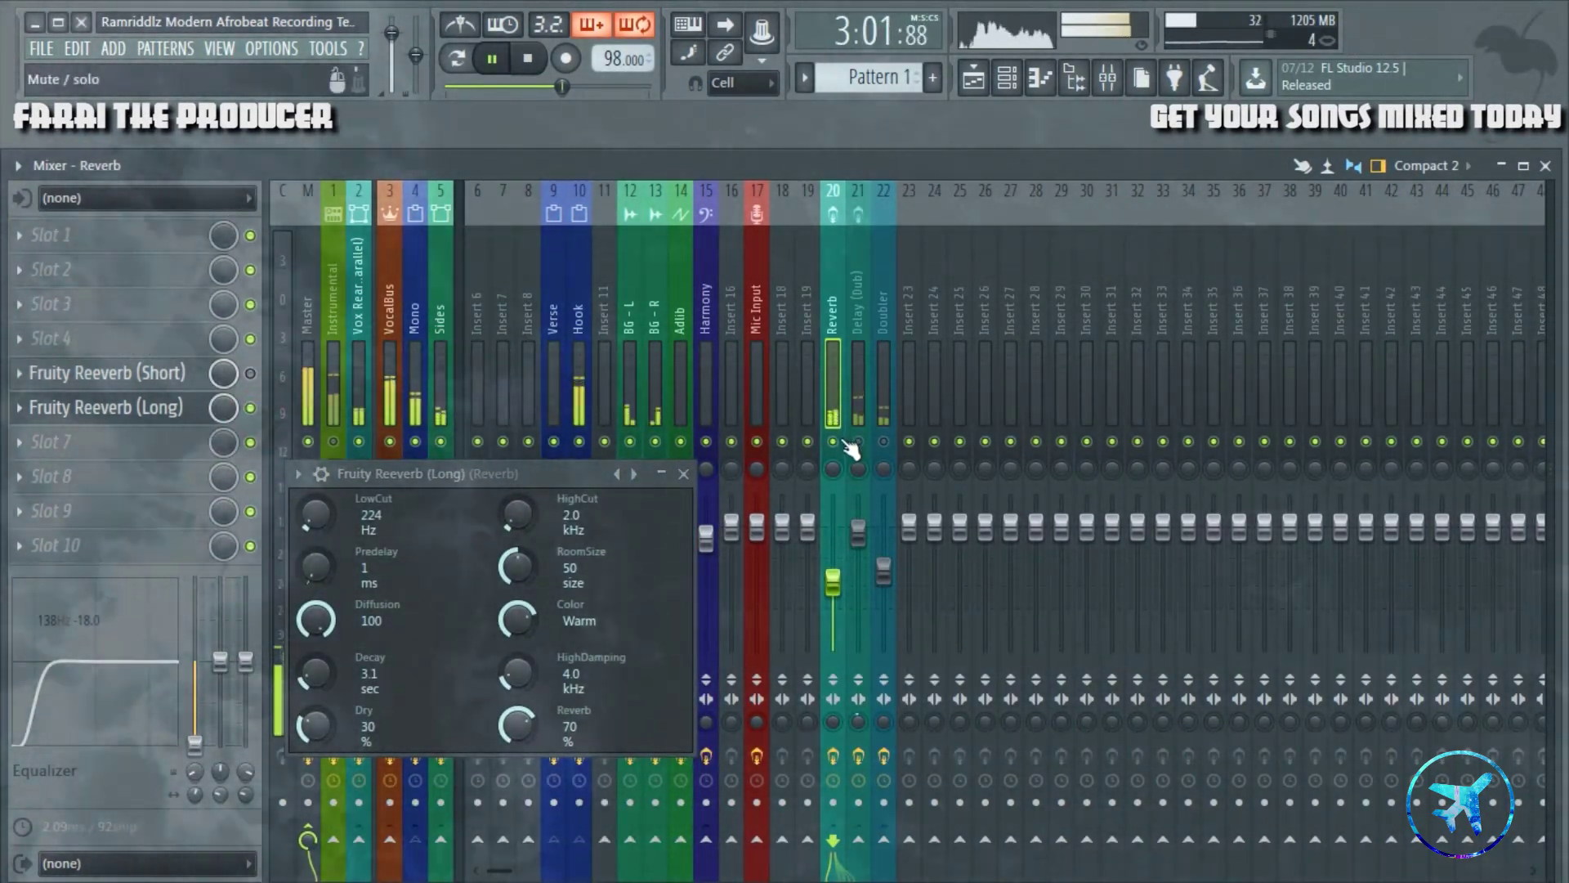
key("space")
- Examine the Fruity Flangus settings on the Doubler track, and close the plugin window
left_click(884, 376)
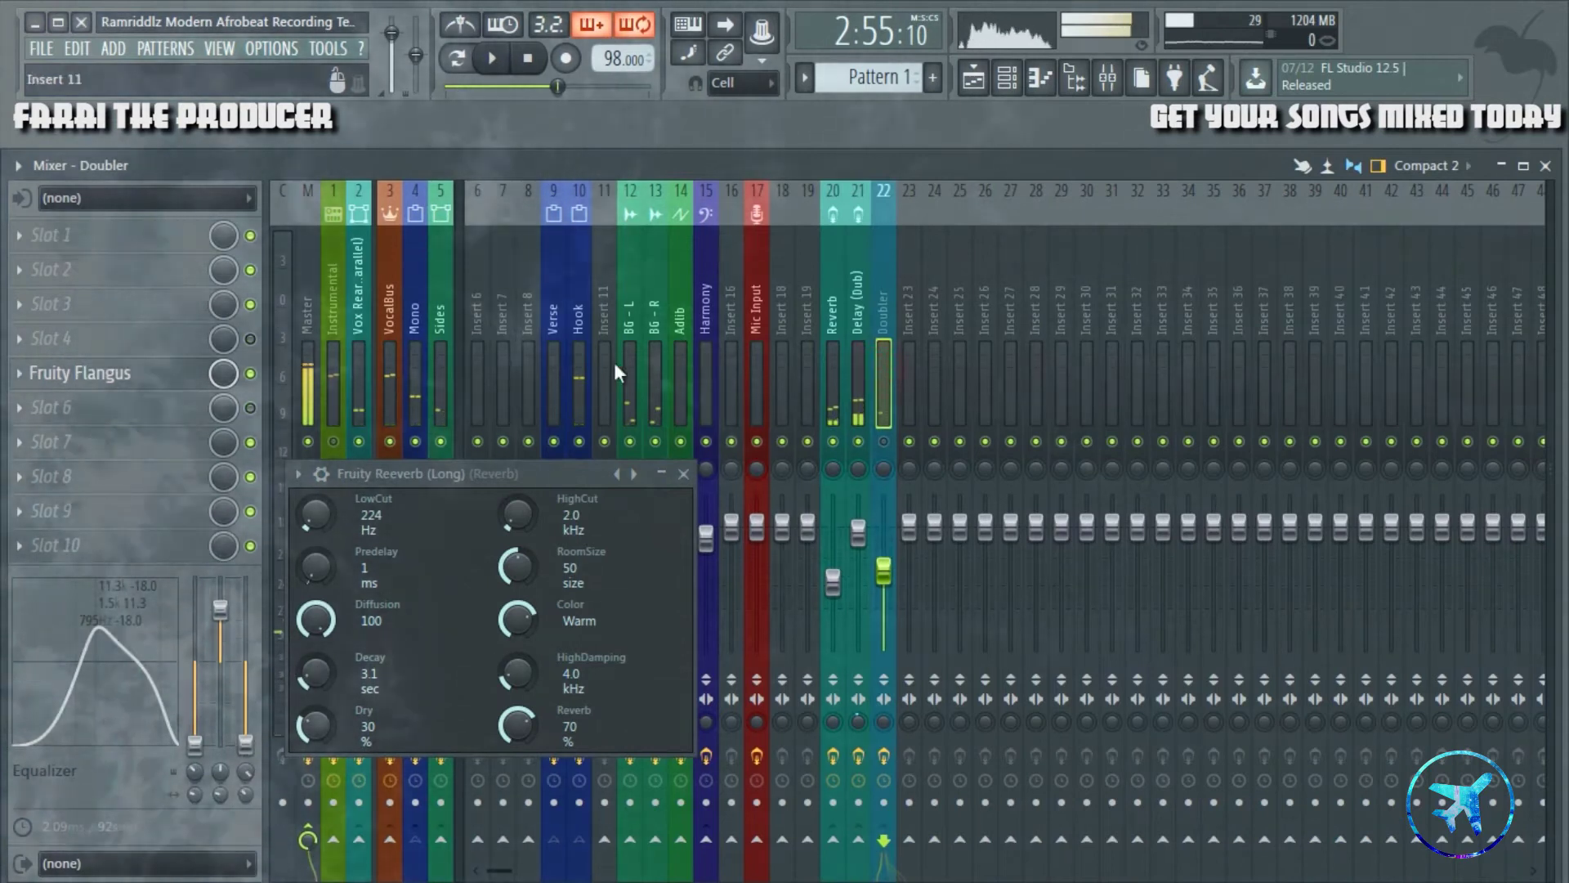
left_click(115, 377)
left_click_drag(506, 262, 1024, 335)
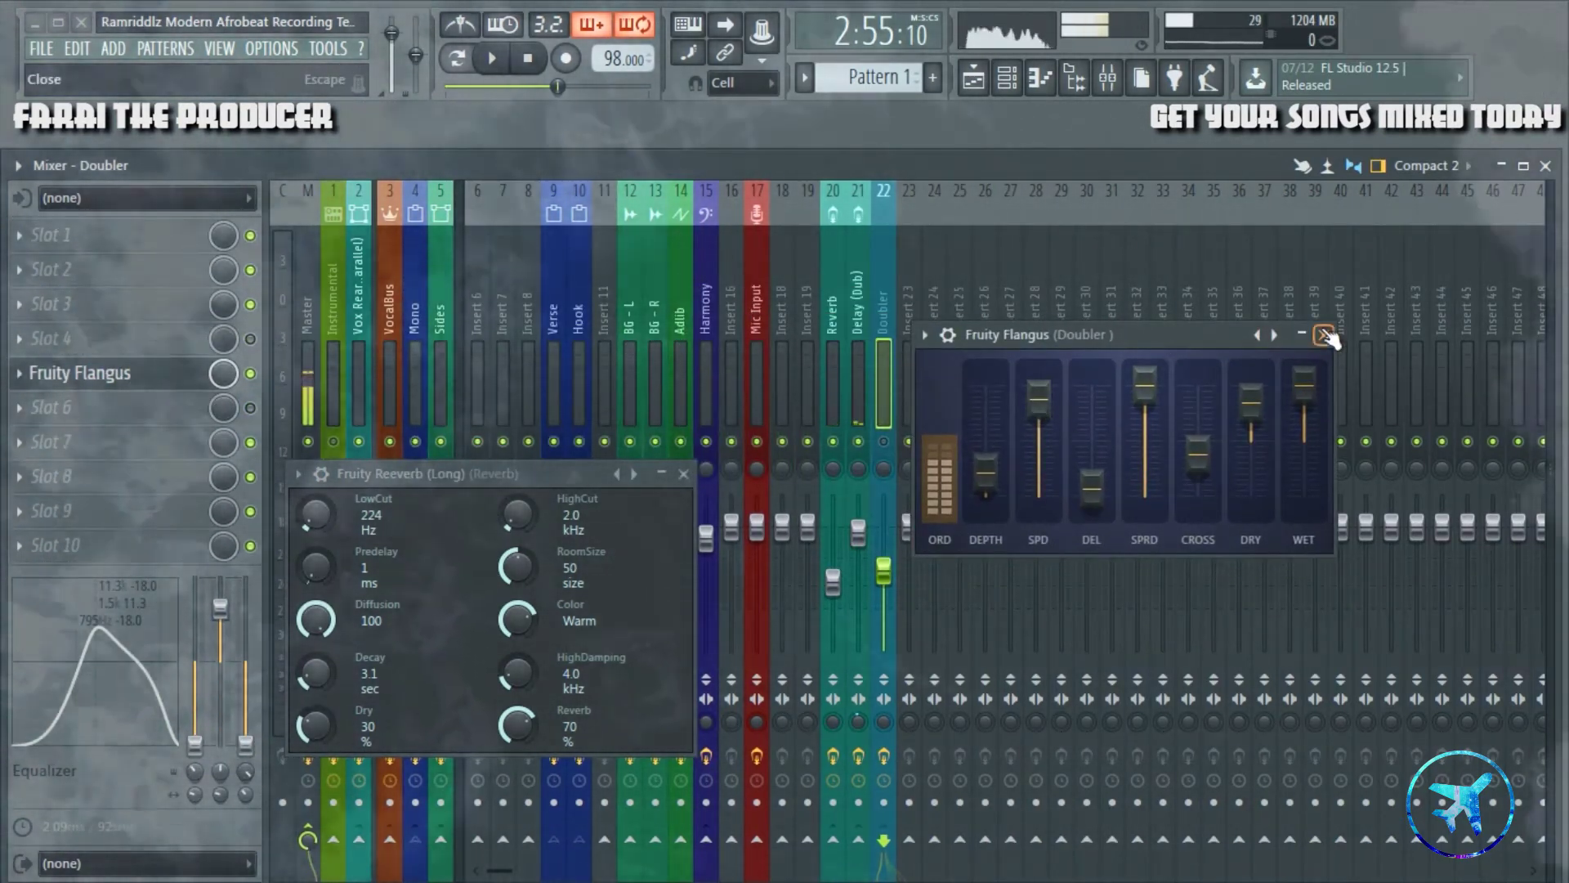
left_click(1324, 334)
left_click(883, 376)
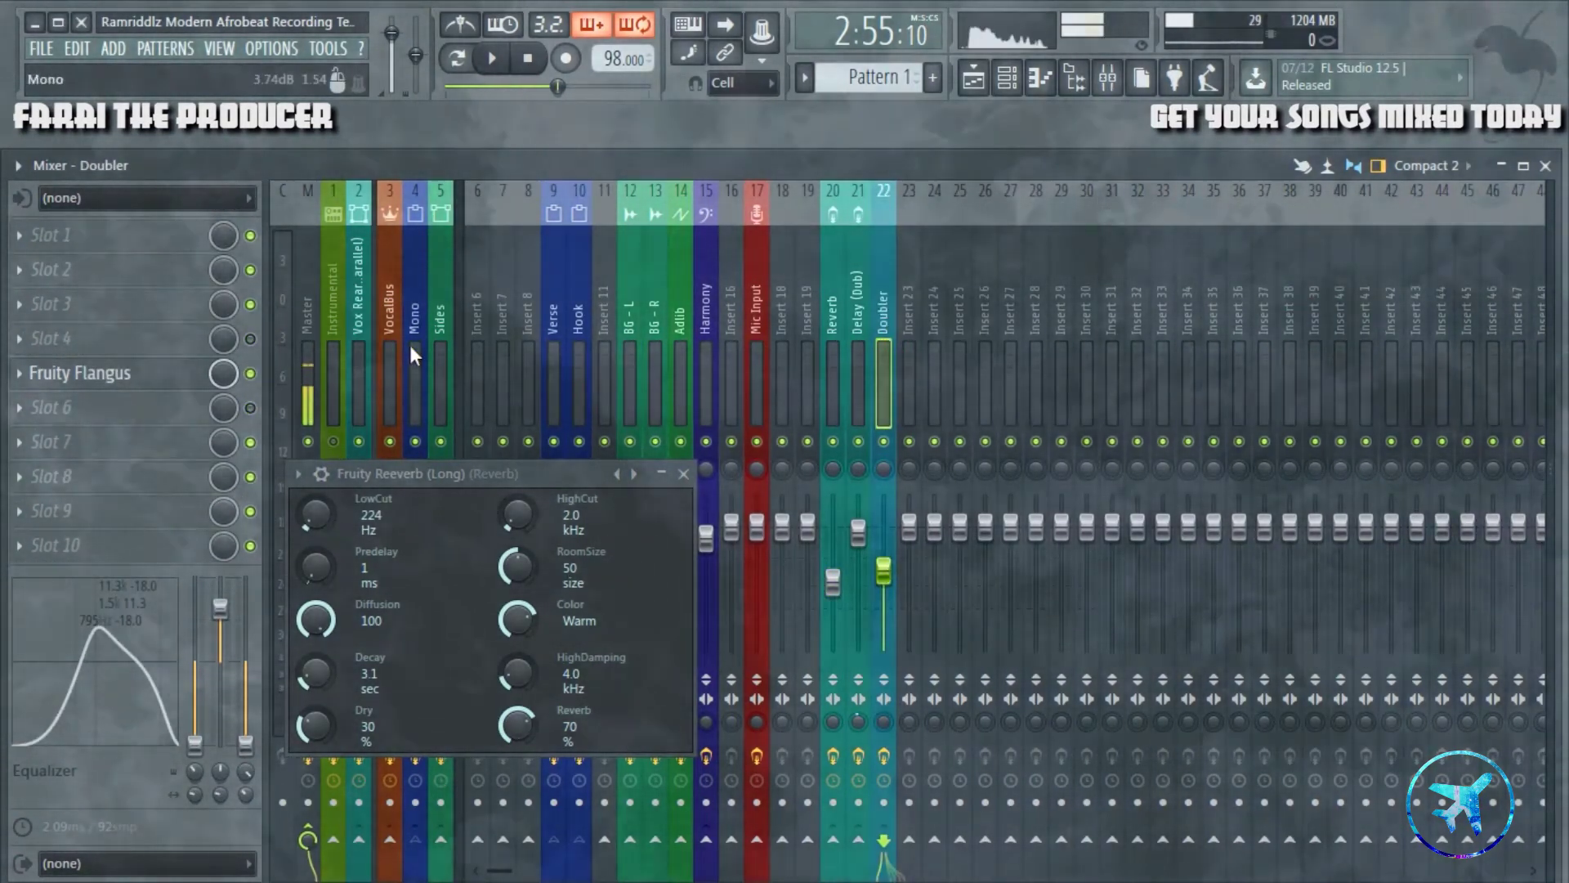
- Check the Mono track, reselect the Doubler track, and play the song briefly
left_click(416, 385)
left_click(884, 385)
key("space")
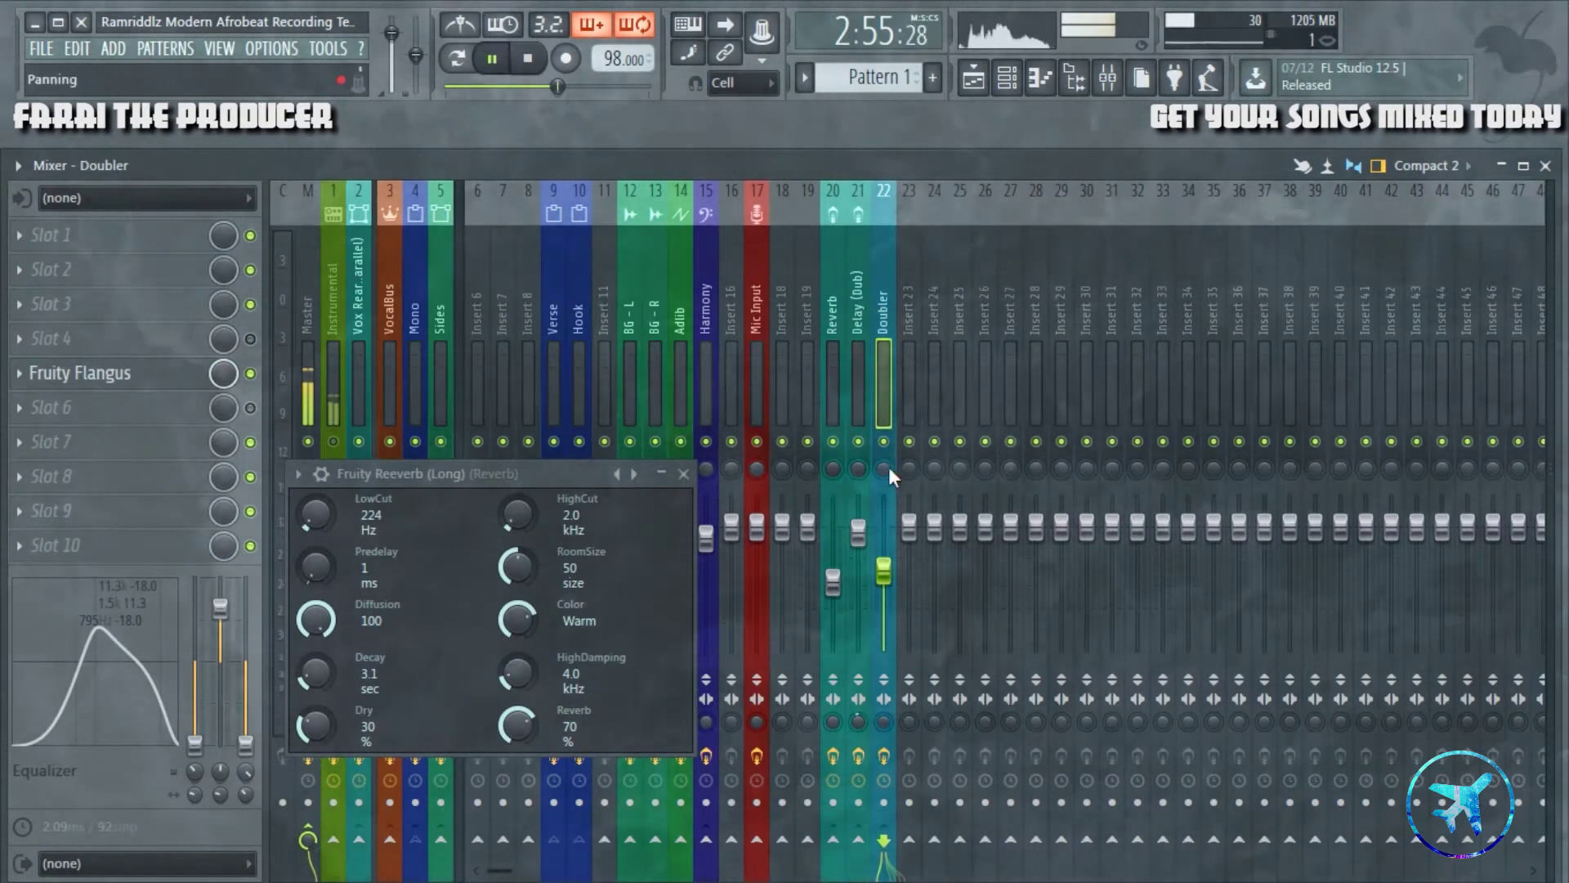
key("space")
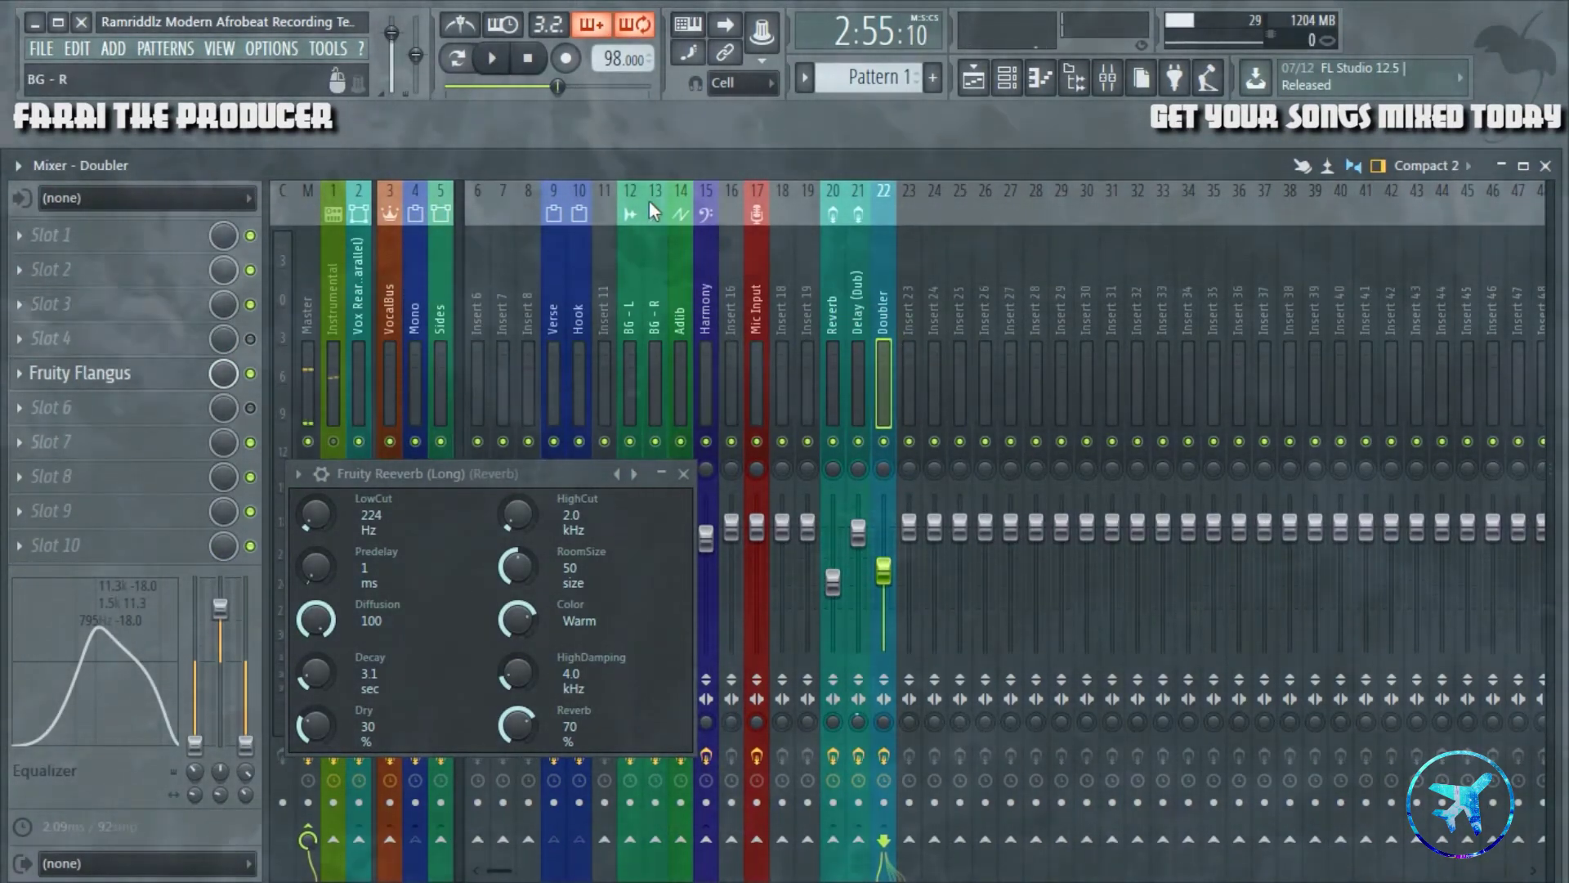
- Play from bar 73, compare the vocals with Doubler muted and enabled, unmute Instrumental, and close the Fruity Reeverb (Long) window
left_click(980, 86)
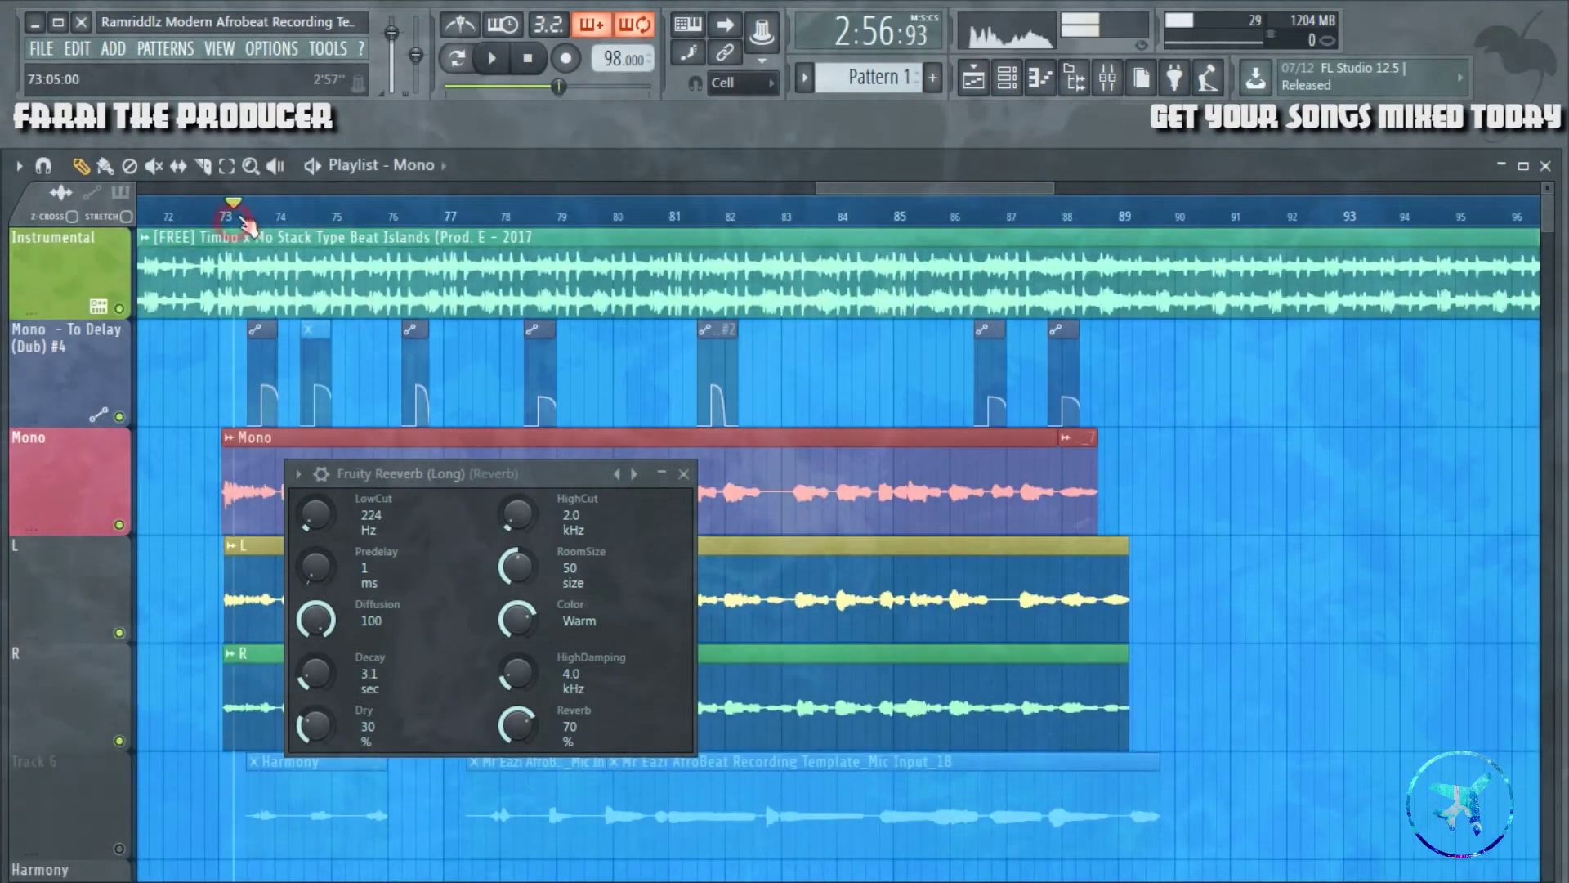
key("space")
left_click(1108, 77)
left_click(884, 443)
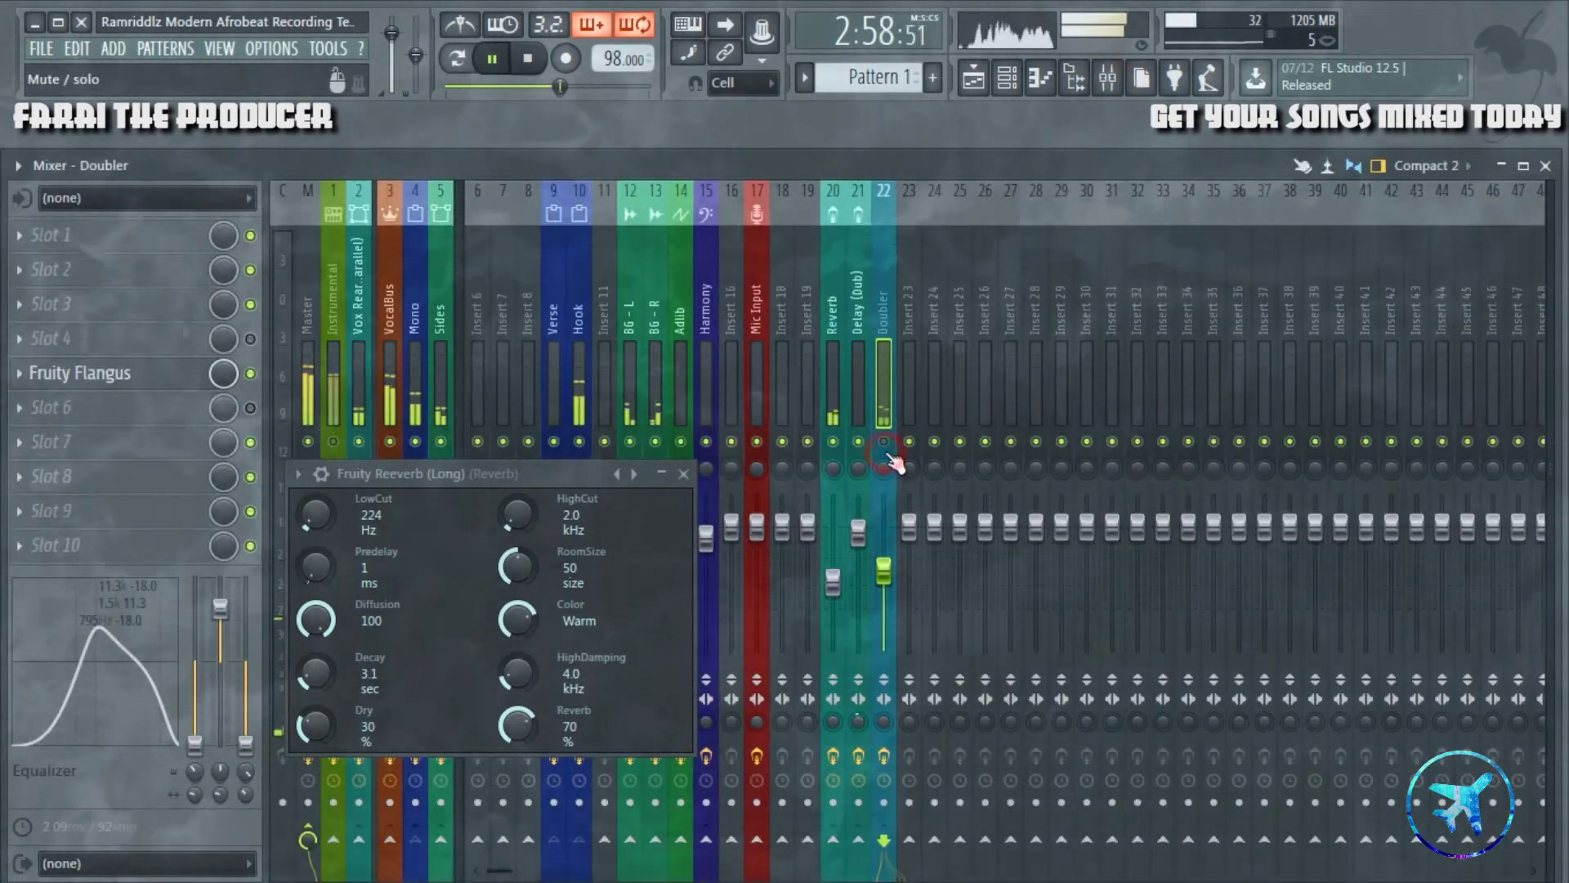
left_click(885, 449)
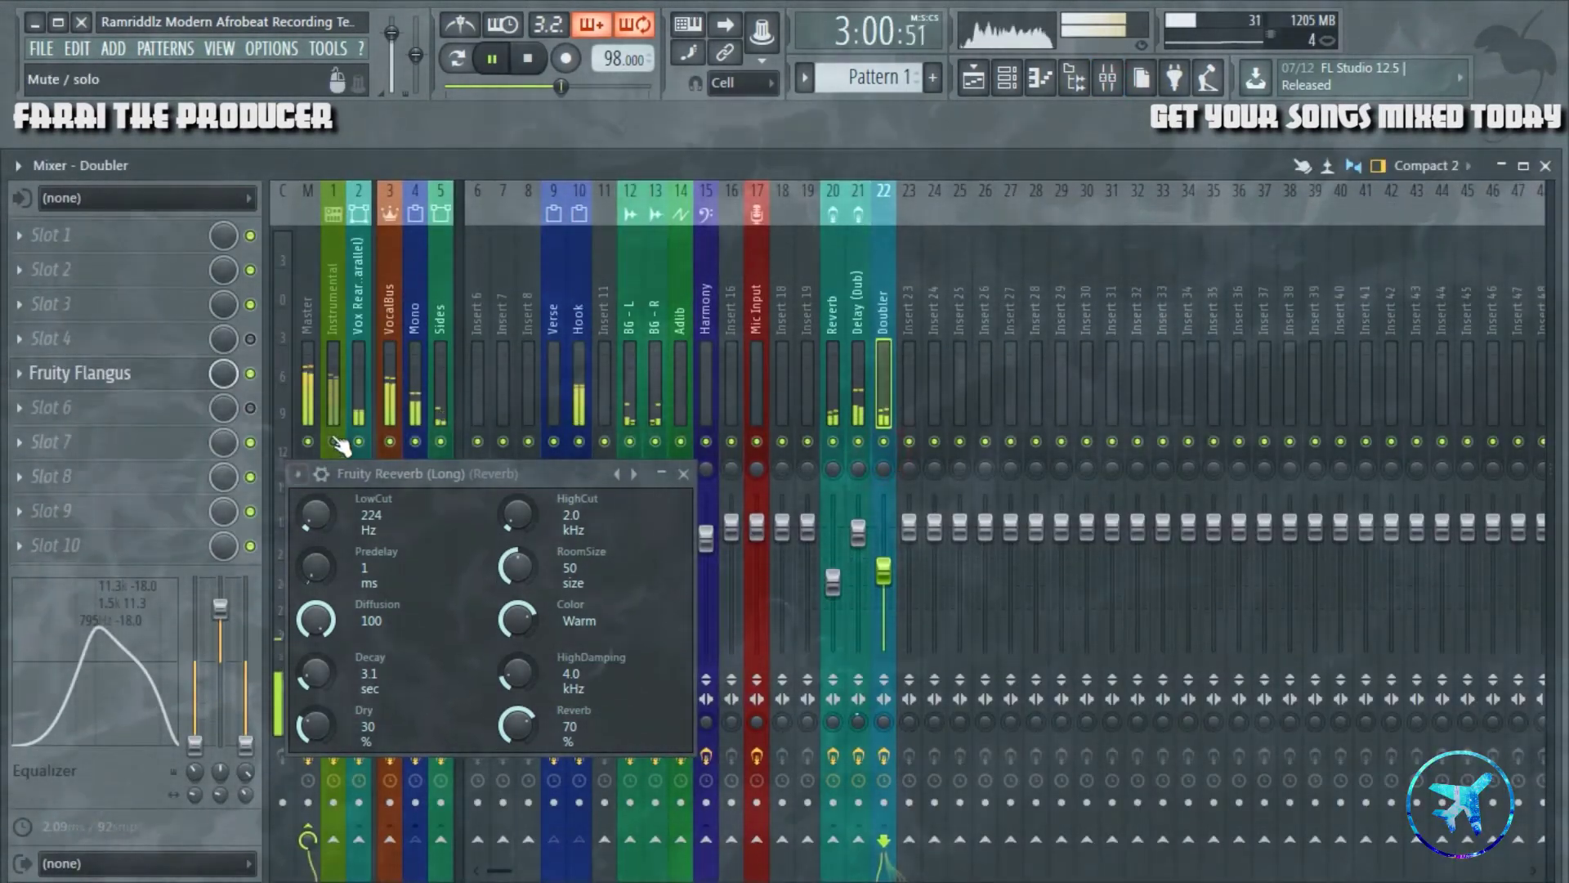
left_click(334, 442)
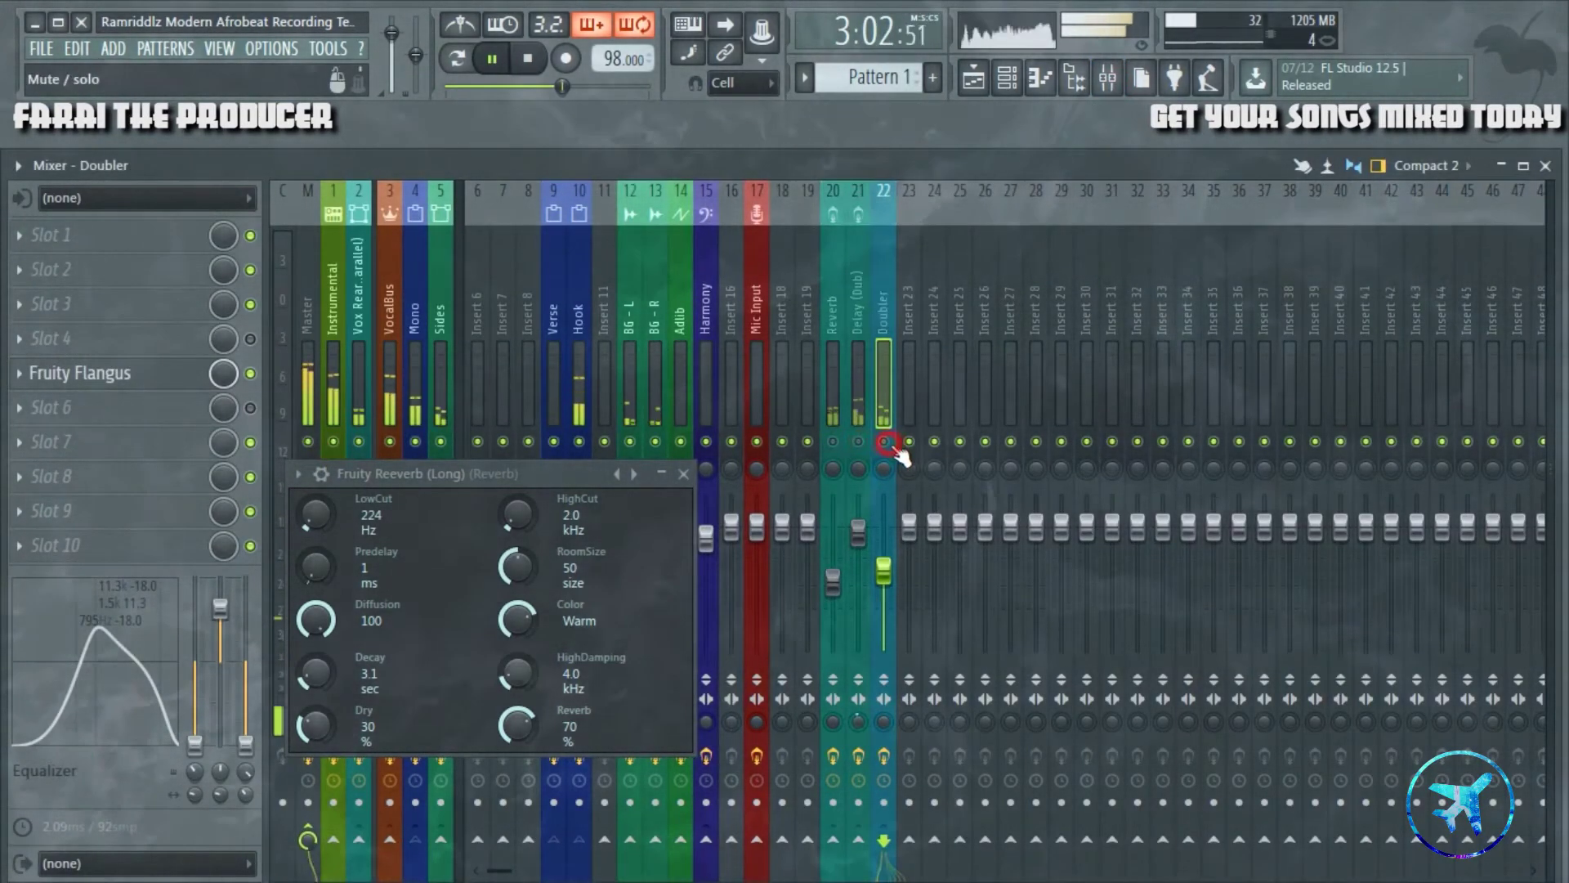
left_click(684, 474)
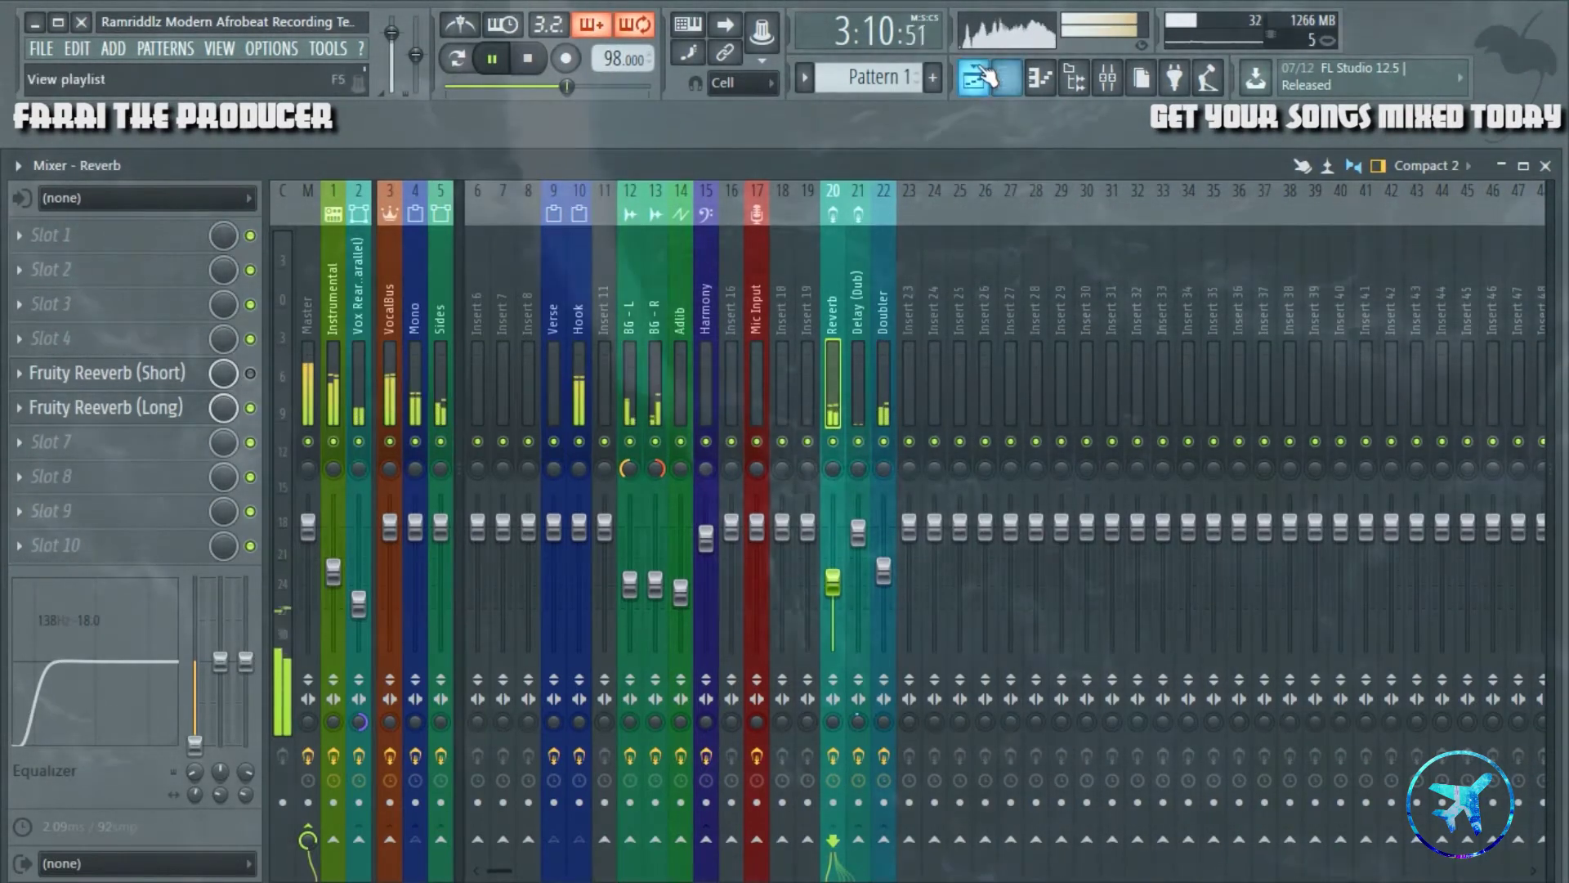
- Return to the playlist, stop playback, and look over the arrangement of the Mono, L, R and Harmony tracks
key("F5")
scroll(716, 219, "down", 5)
key("space")
scroll(707, 518, "down", 5)
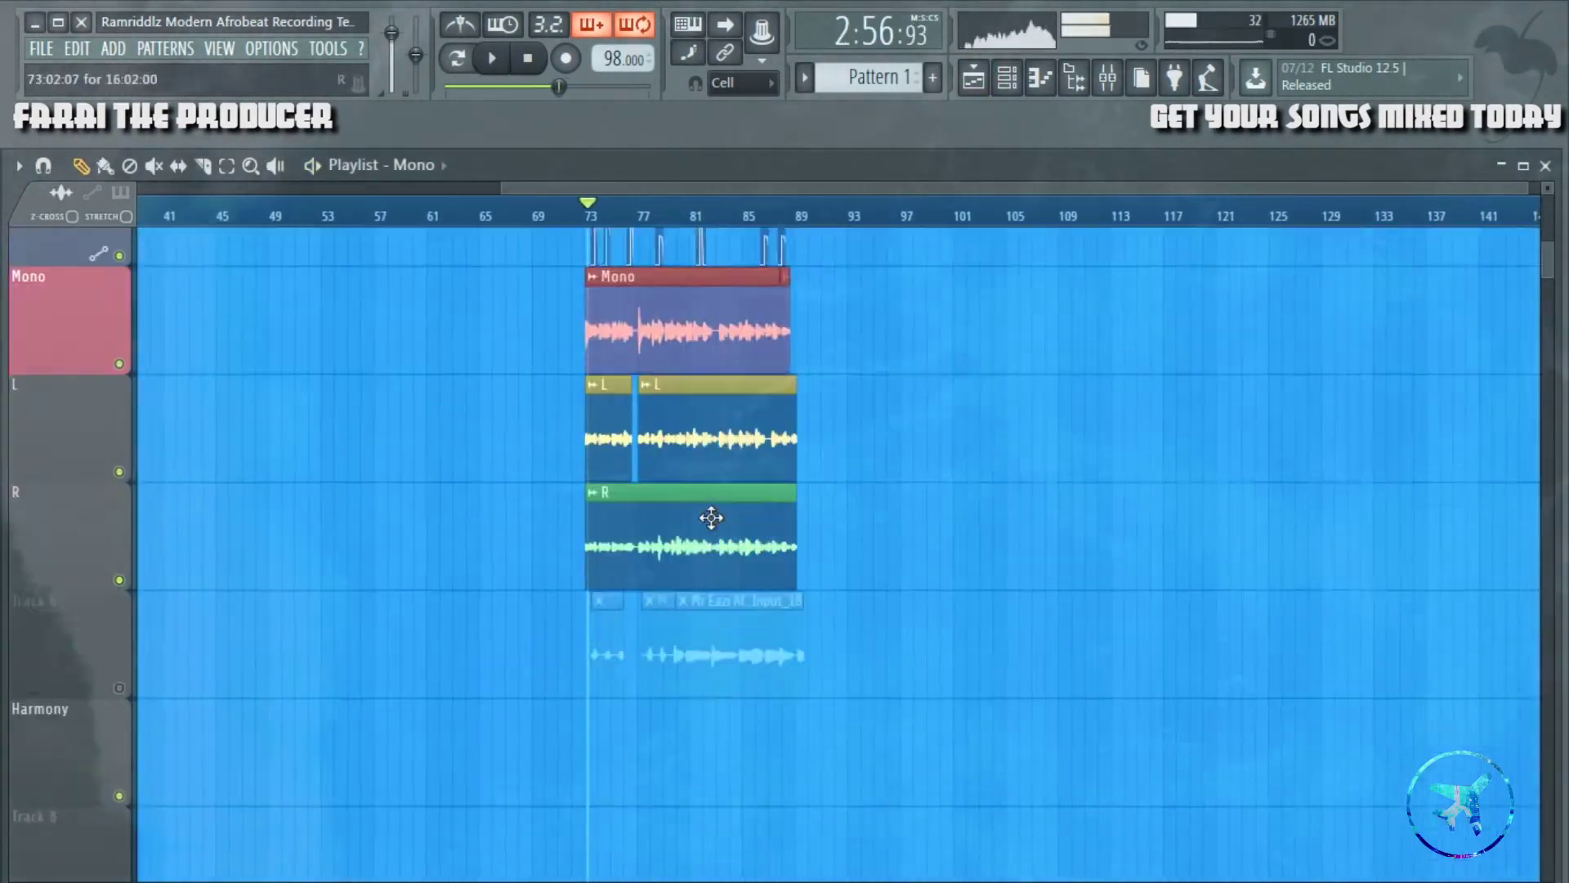
scroll(891, 235, "up", 5)
scroll(893, 235, "up", 1)
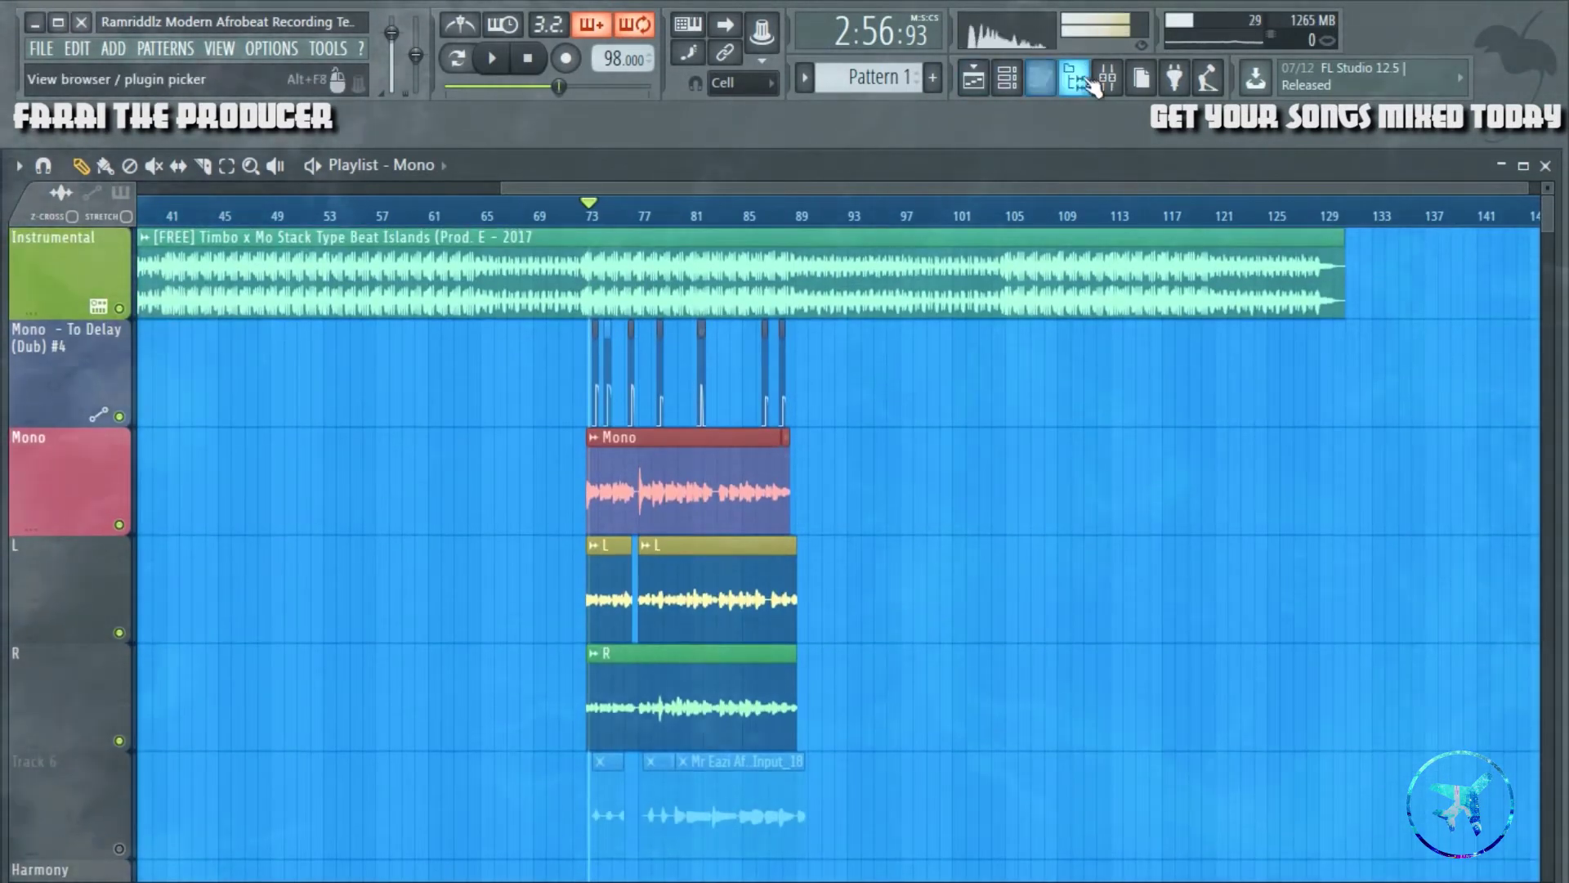
- Review the effect chains on the Mono and Sides mixer tracks
left_click(1106, 79)
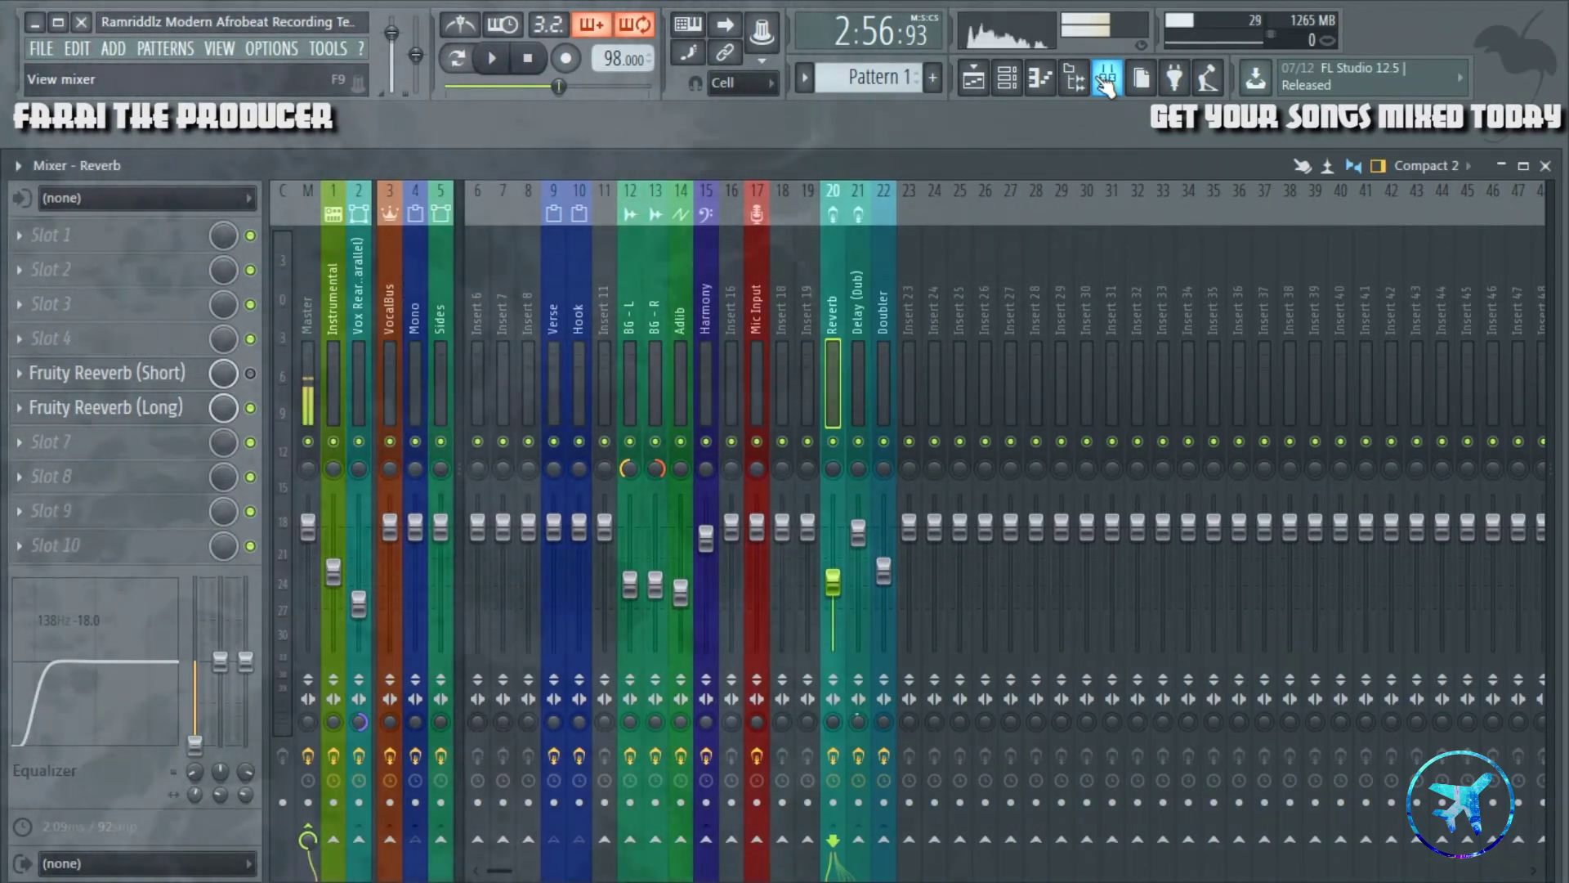
left_click(420, 367)
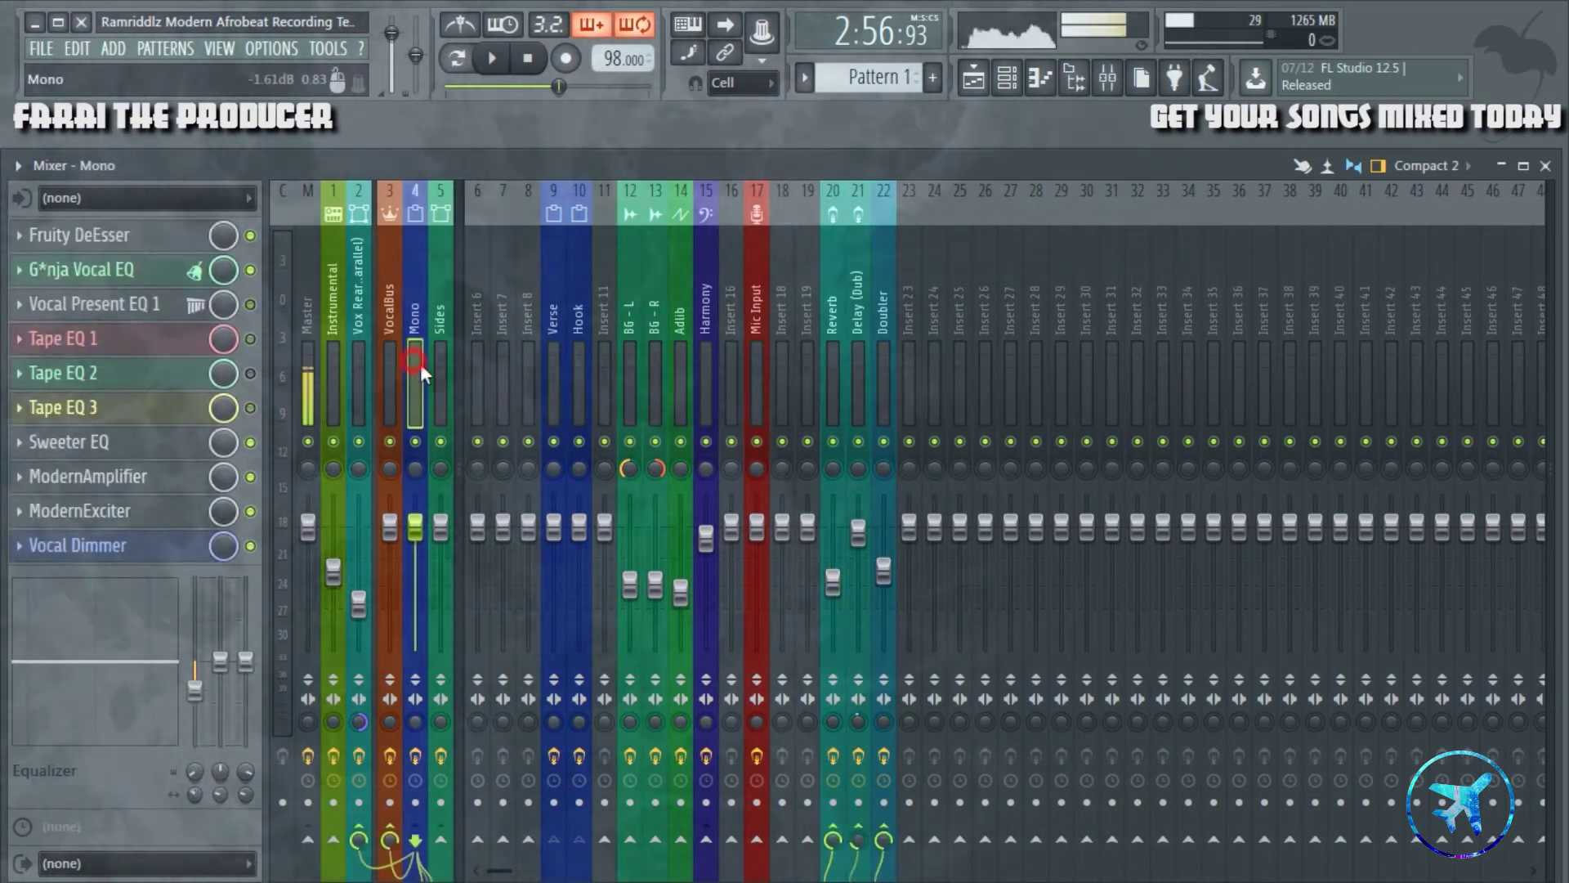
left_click(437, 381)
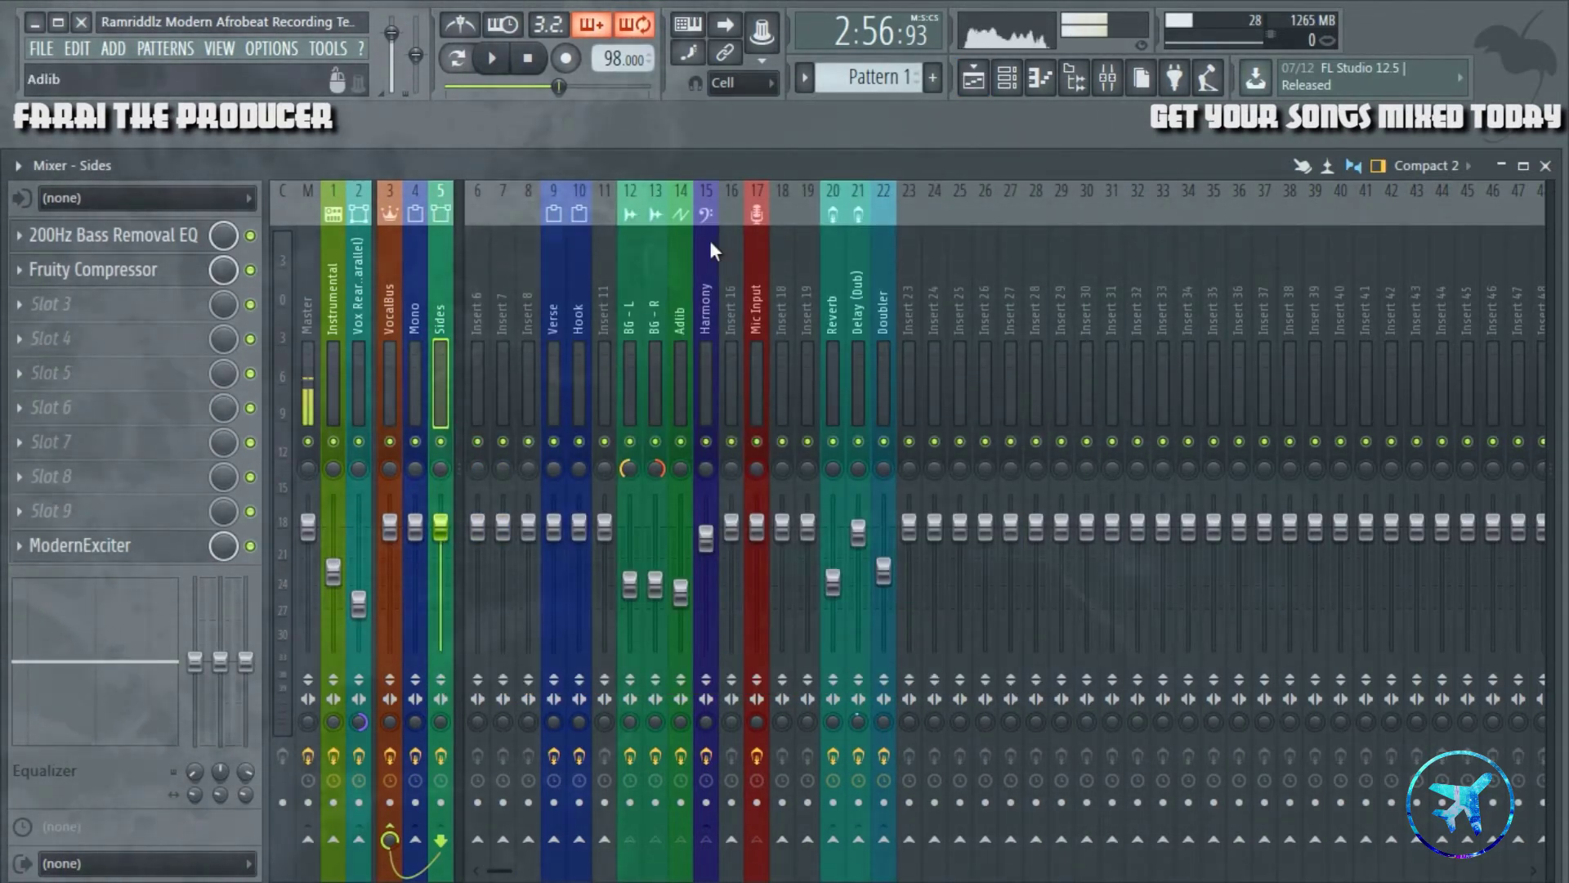
- Move the harmony clips in the playlist from muted Track 6 down to the Harmony track
key("F5")
scroll(861, 361, "down", 4)
scroll(861, 361, "up", 4)
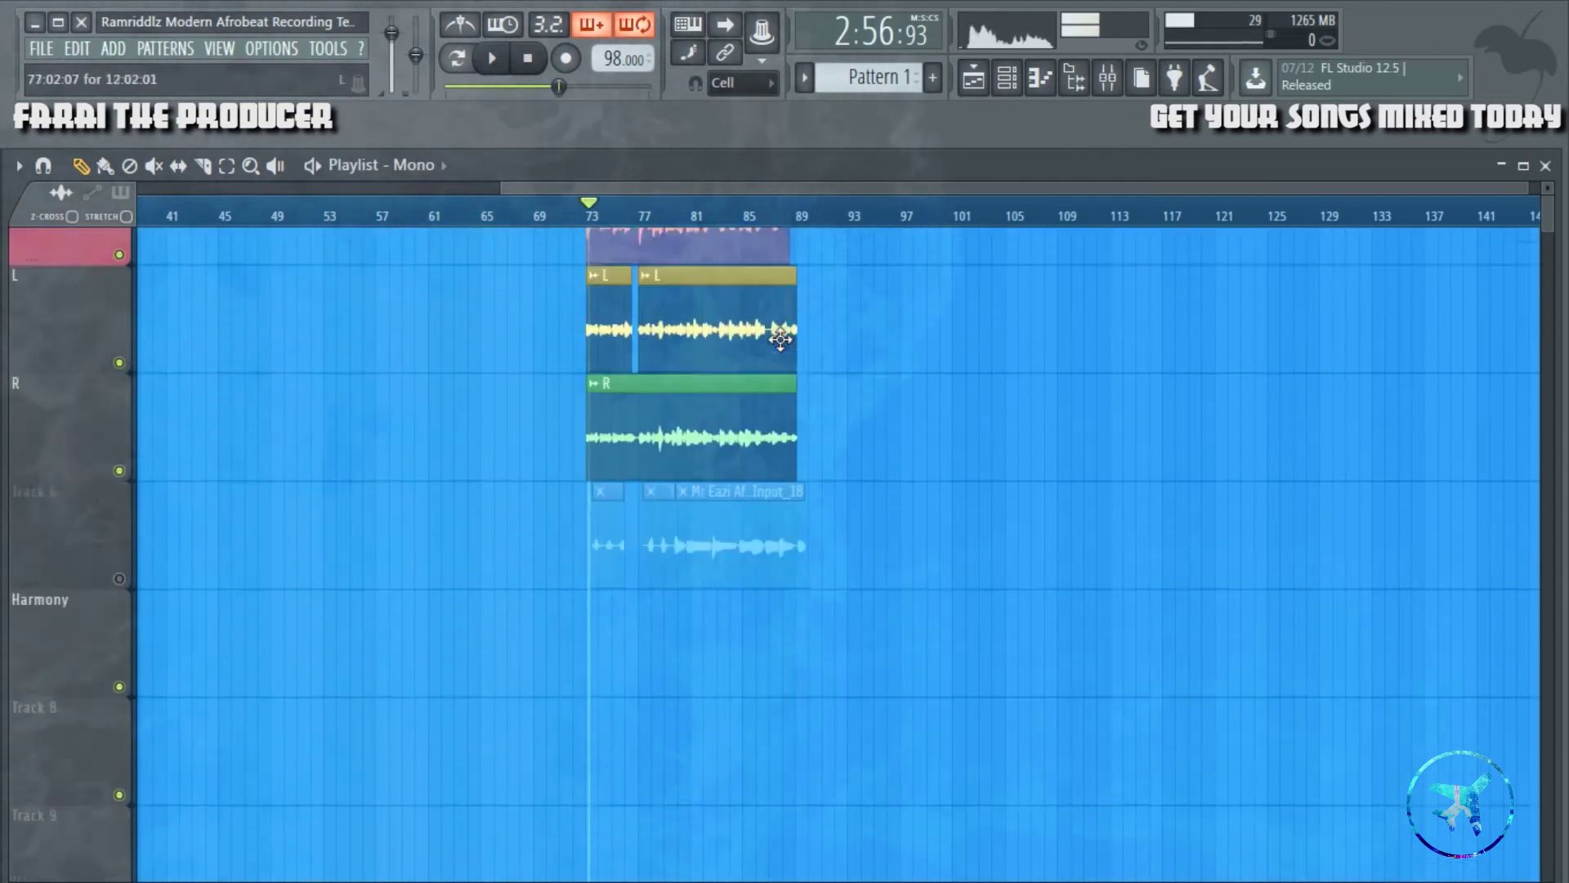
scroll(861, 360, "down", 1)
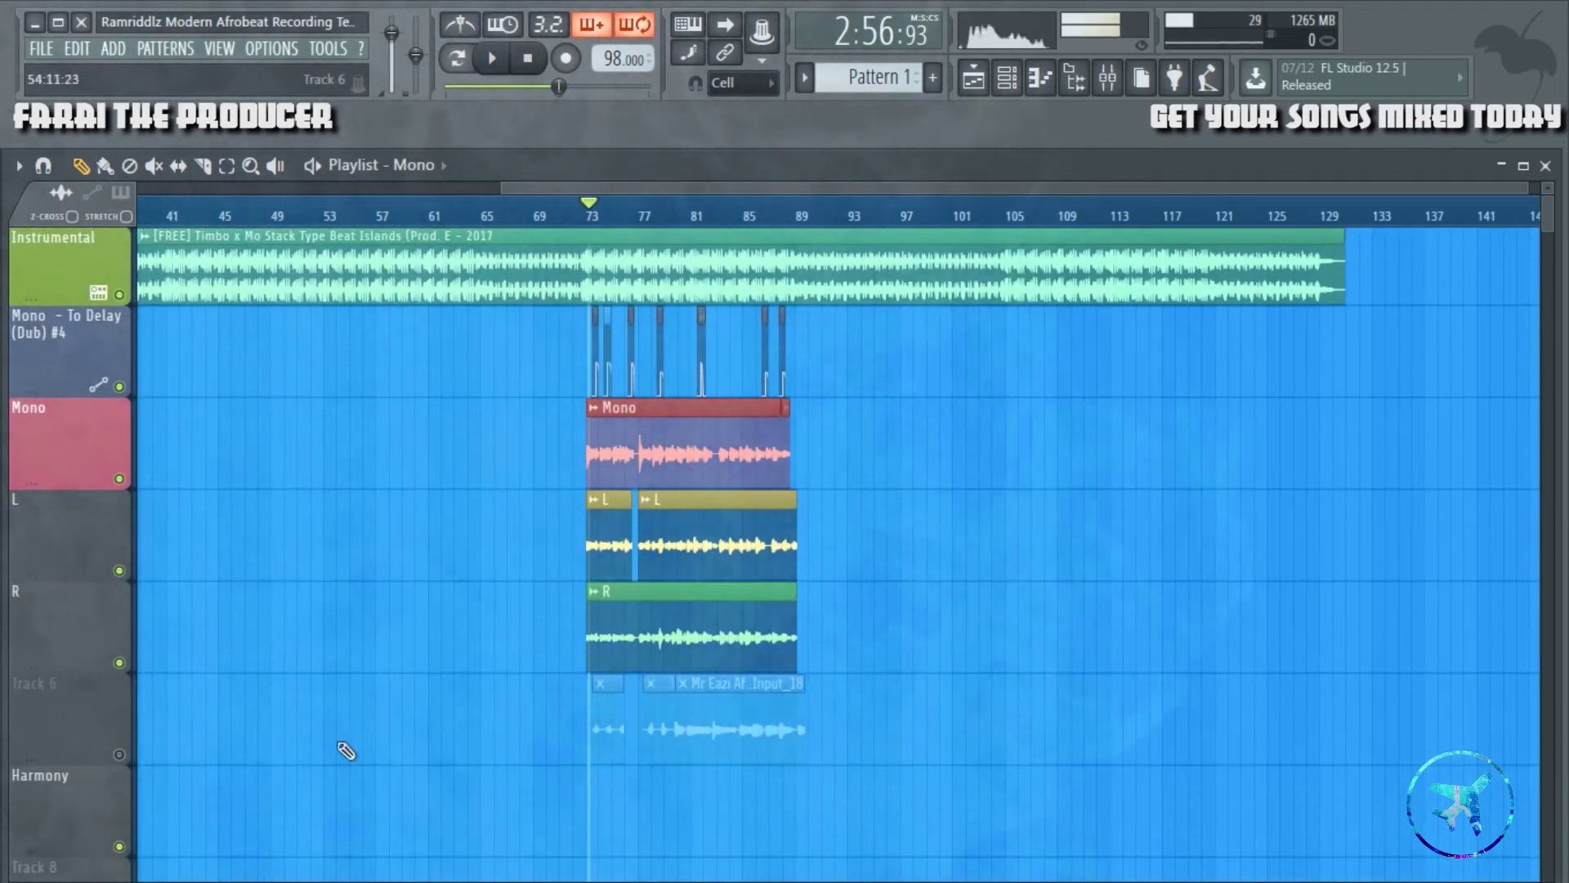
left_click_drag(347, 750, 876, 672)
left_click_drag(761, 684, 761, 775)
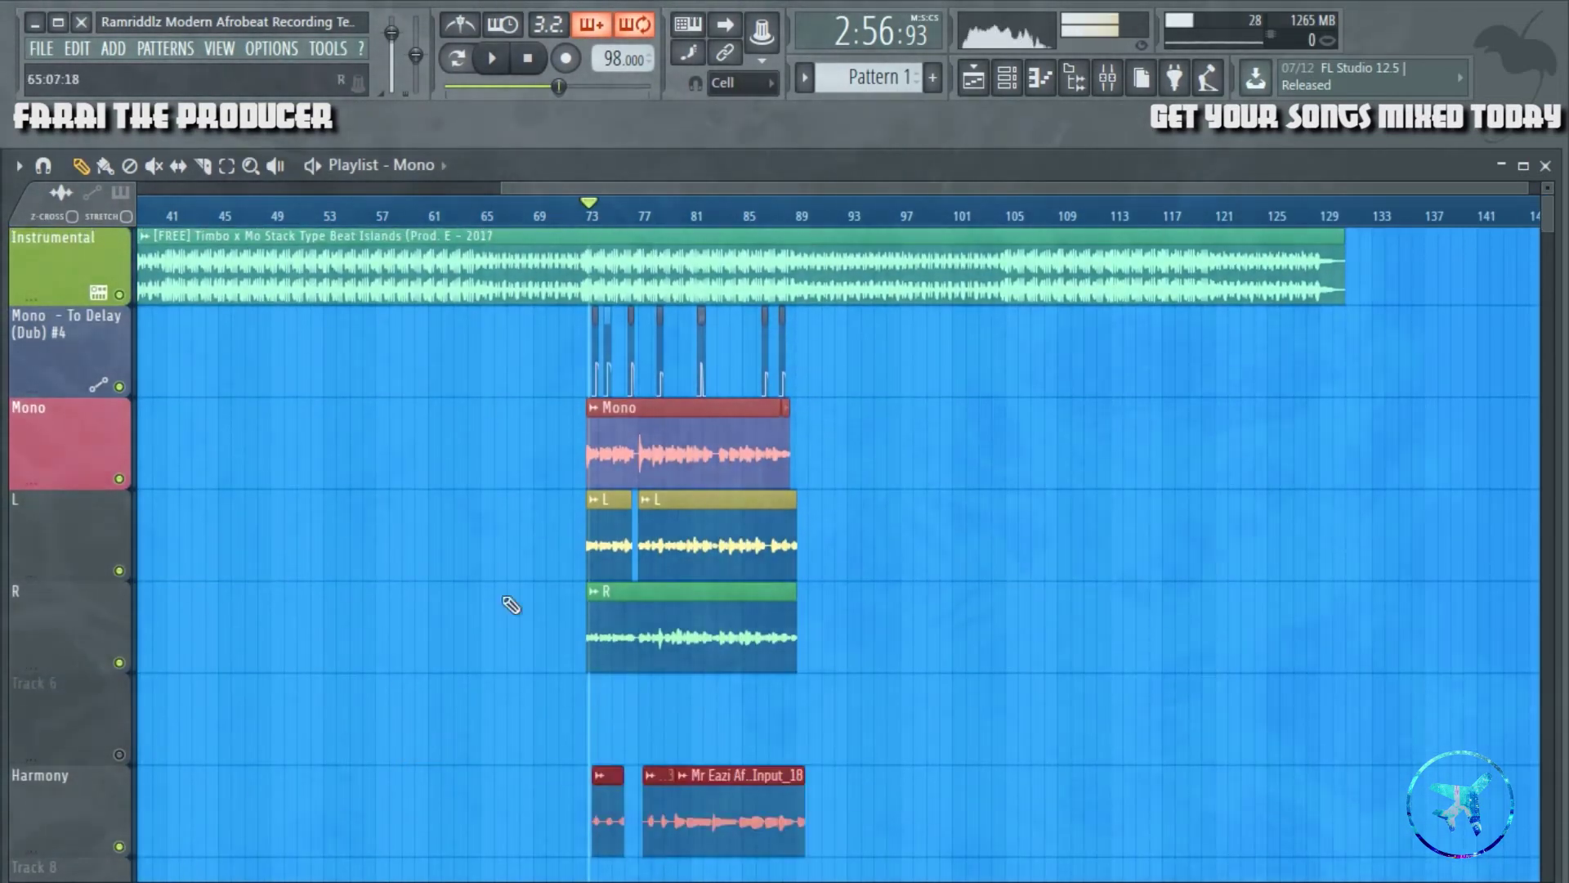
- Mute the R, L and Mono playlist tracks and play the Harmony clips from around bar 73
scroll(749, 238, "up", 3)
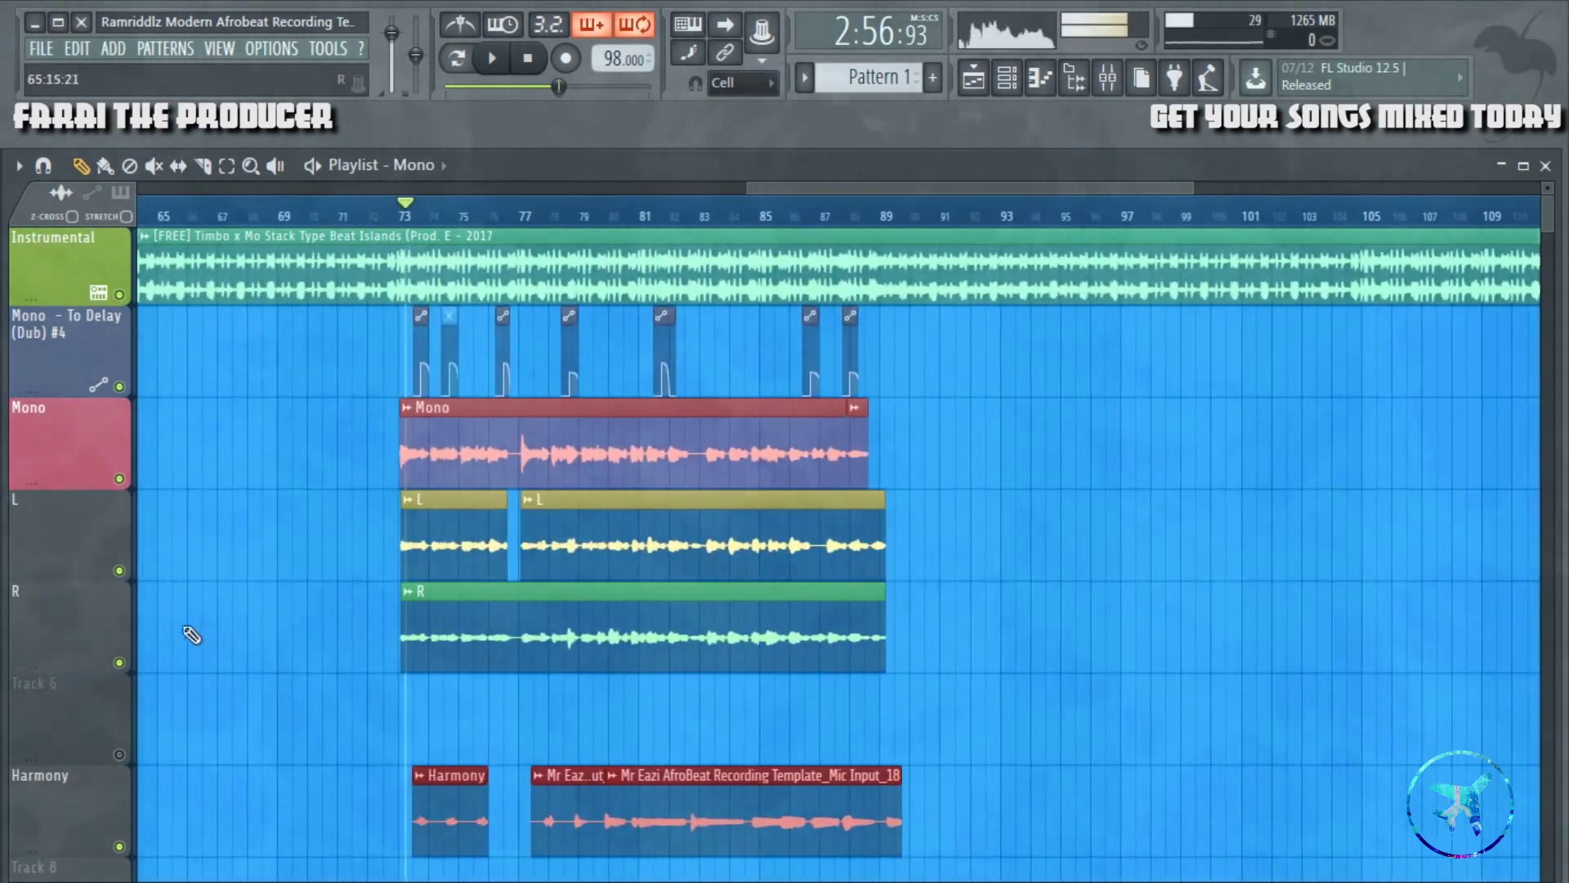
left_click(118, 661)
left_click(119, 571)
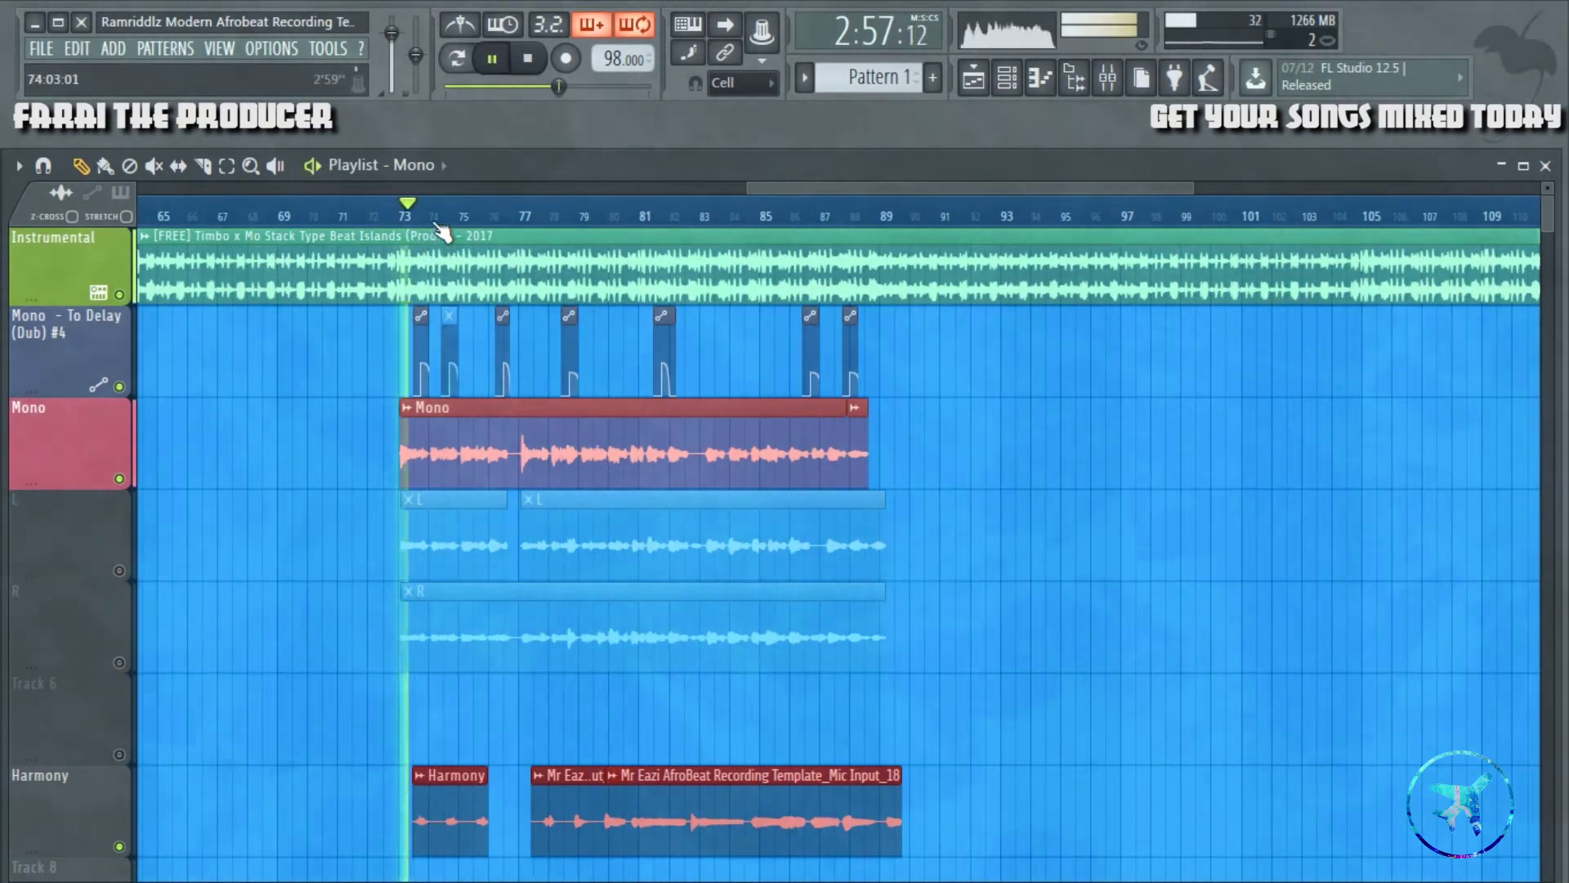
scroll(439, 233, "up", 3)
left_click(118, 477)
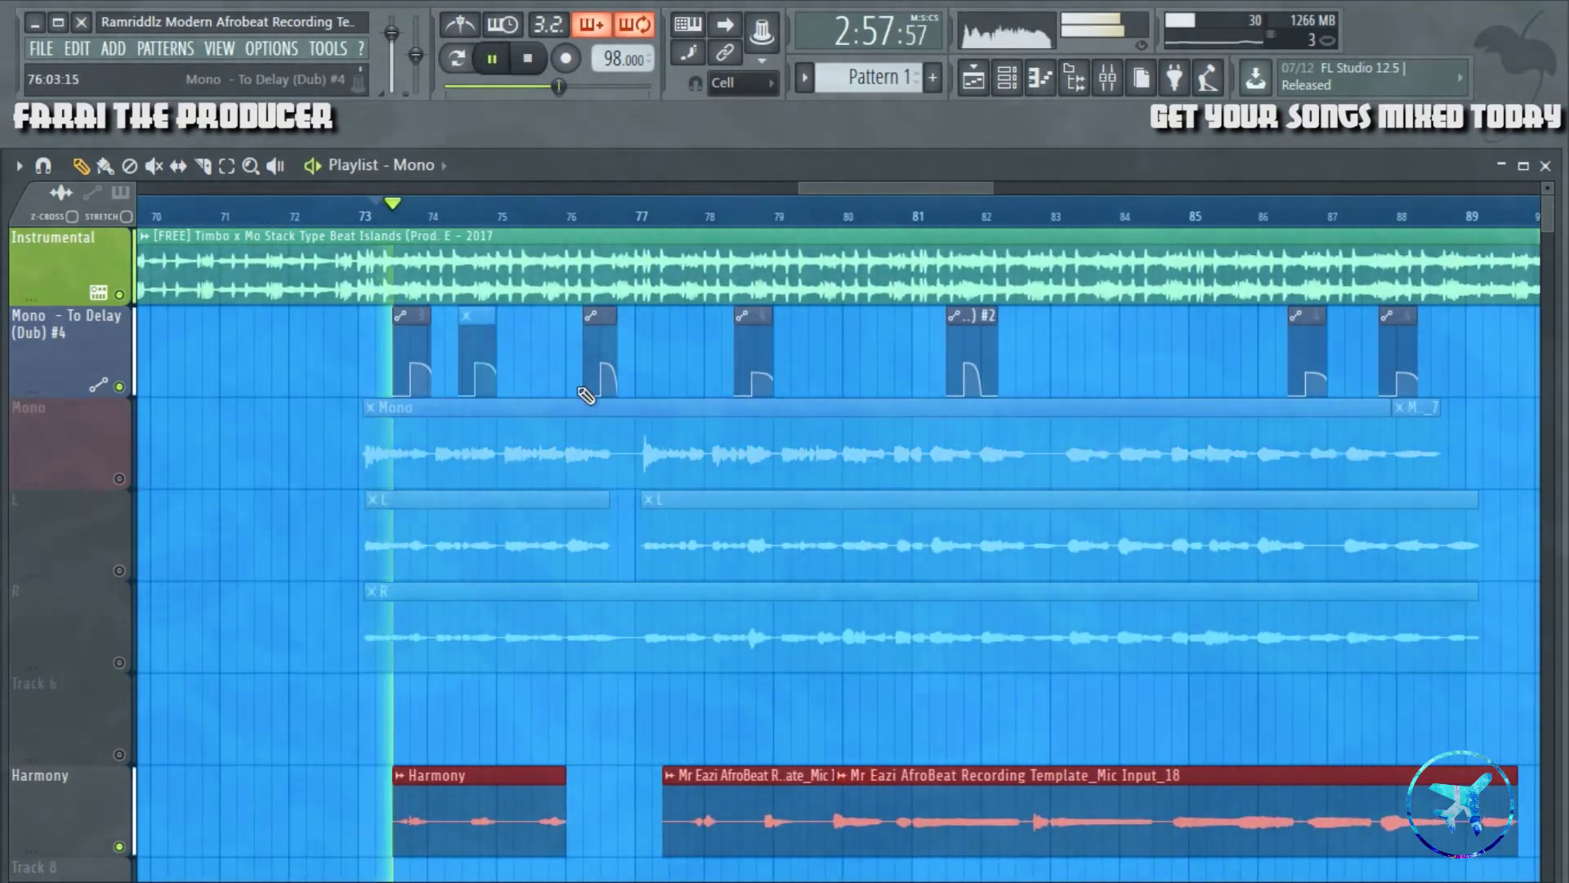
- Inspect the effects on the Harmony mixer track during playback, and stop playback
left_click(1113, 82)
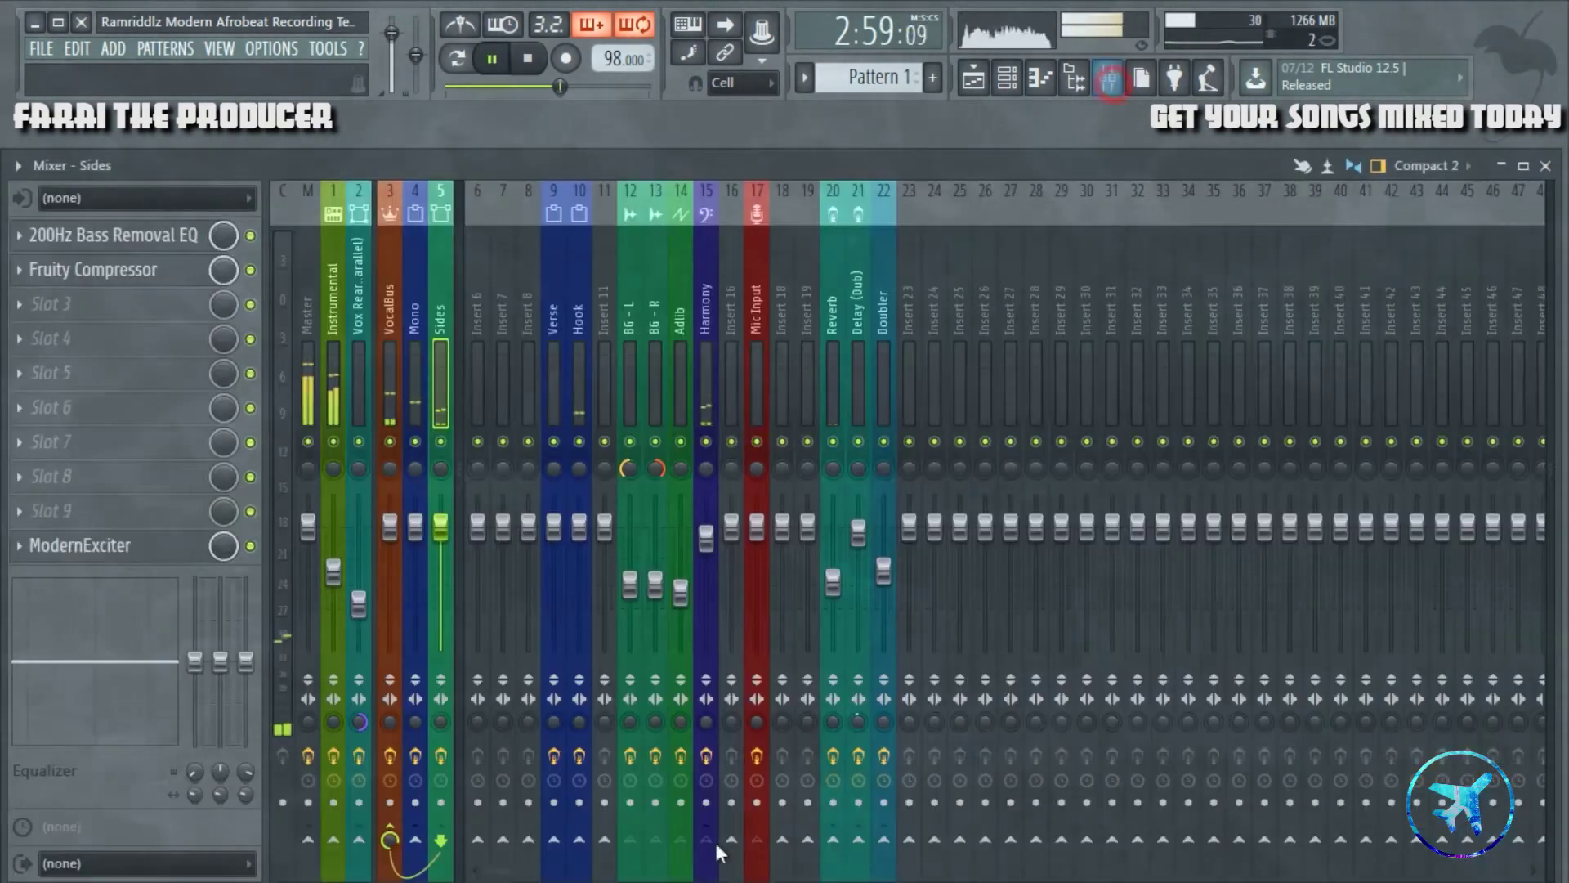
left_click(708, 372)
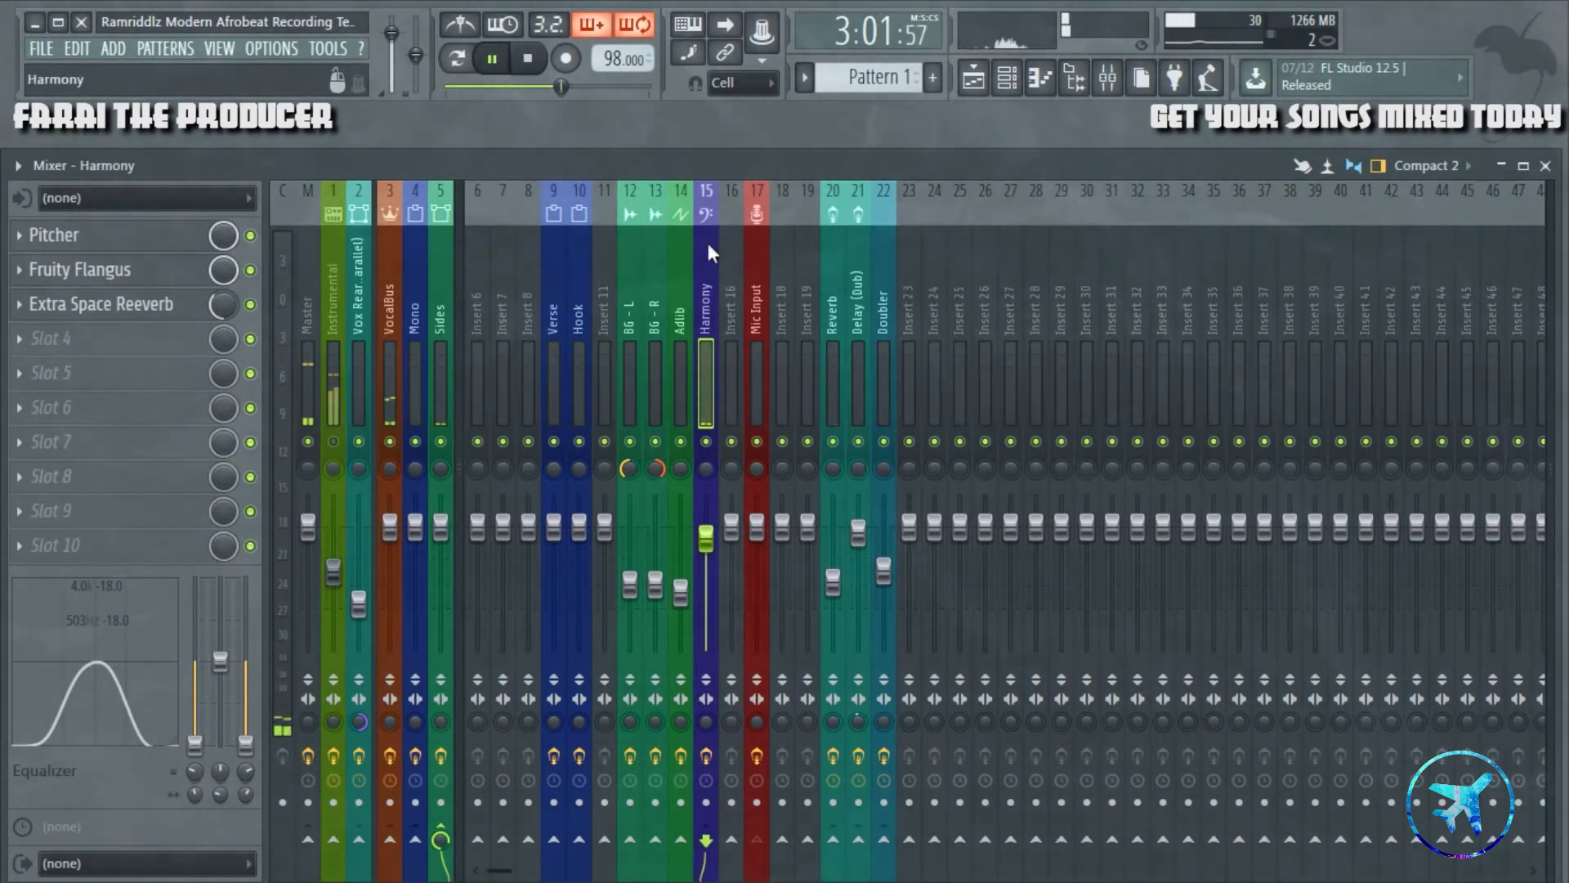
key("space")
- Unmute the Mono track in the playlist and bring the start of its clip at bar 73 into view
left_click(972, 79)
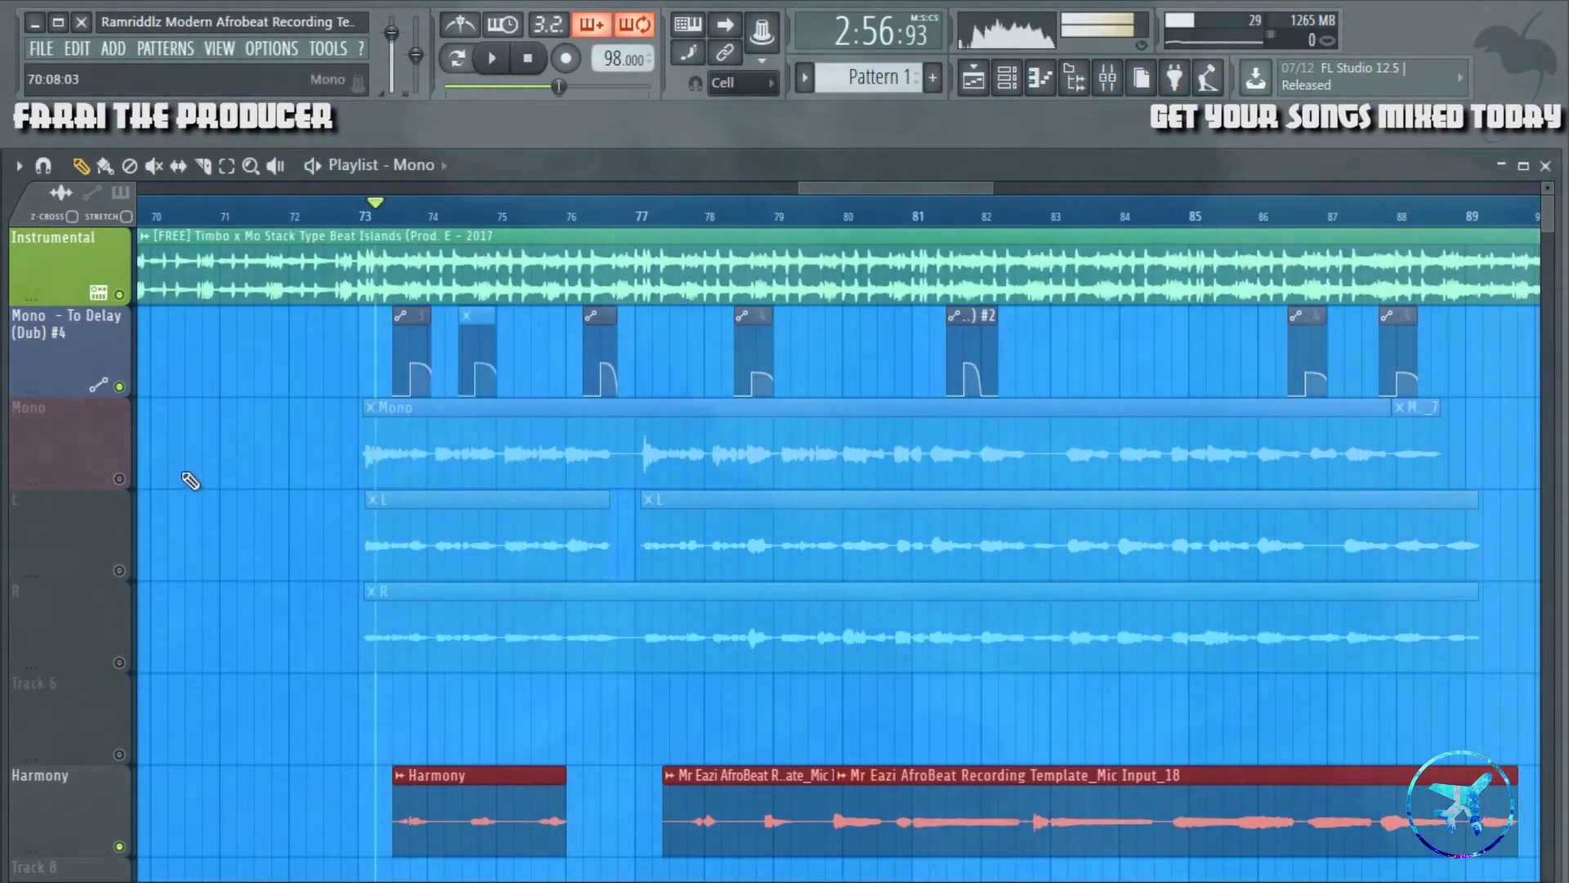
left_click(119, 478)
scroll(369, 472, "up", 3)
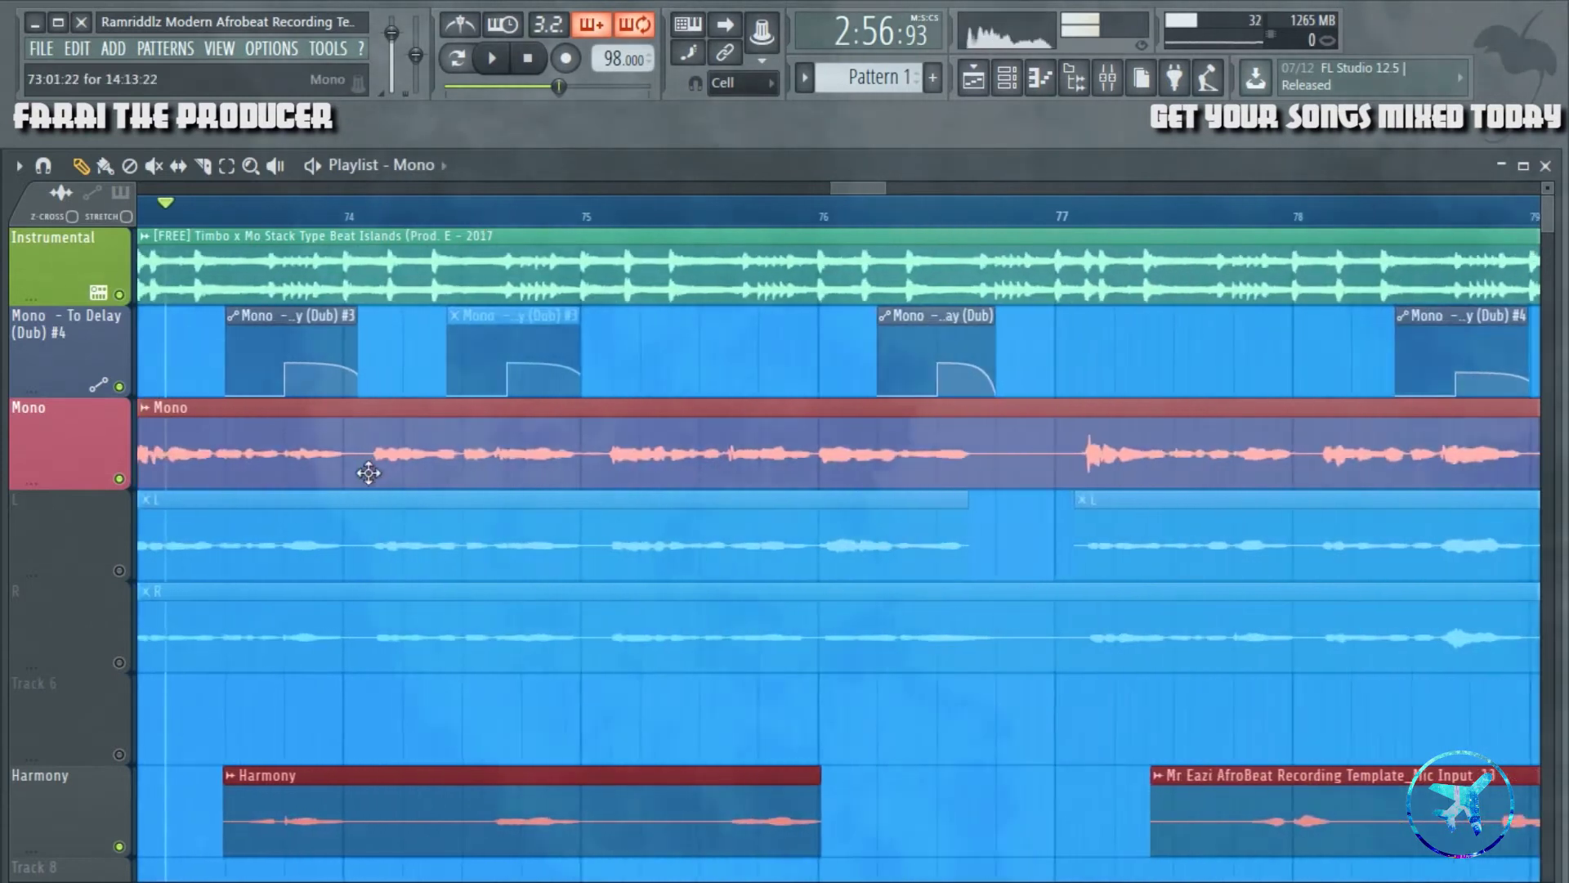
left_click_drag(862, 188, 847, 189)
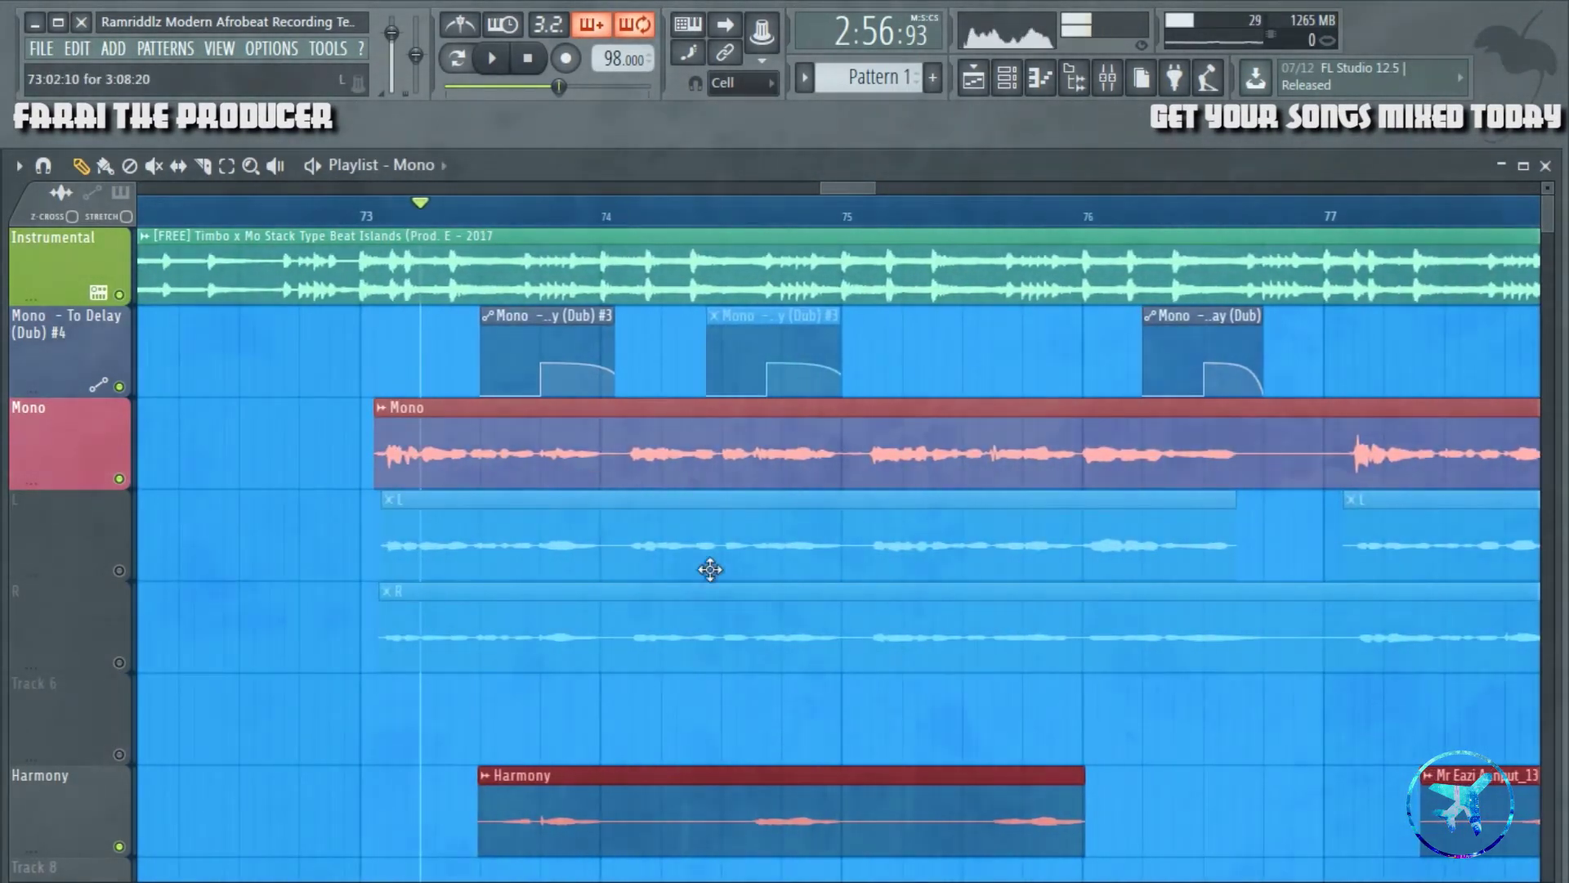
- Play the Harmony clips with Delay (Dub) muted, toggling the Mono playlist track off and on, and stop playback
left_click(1105, 78)
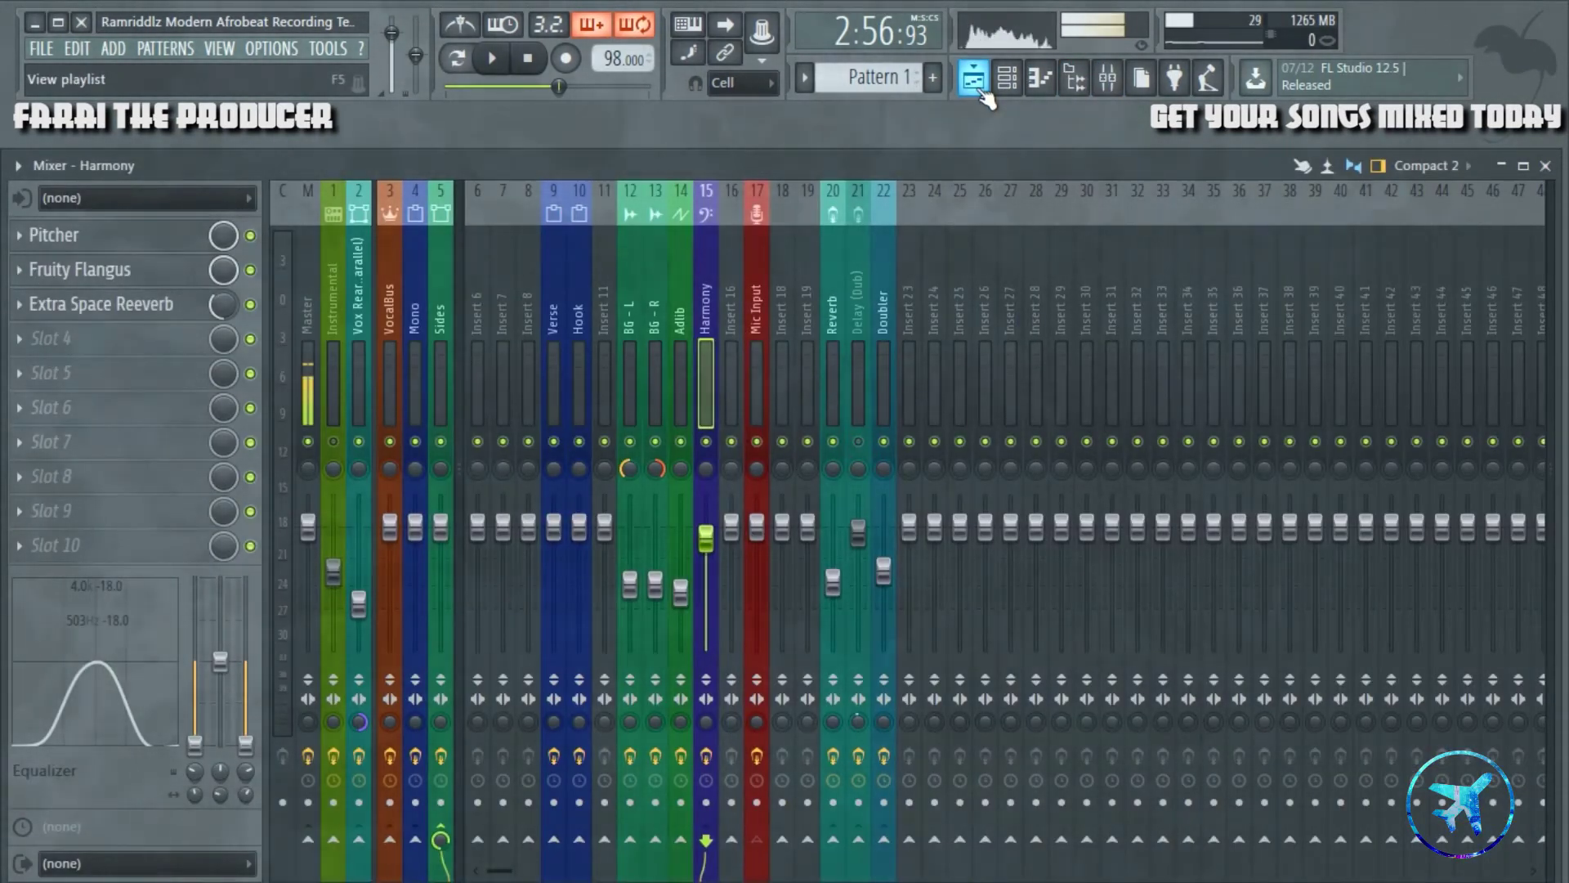
left_click(983, 92)
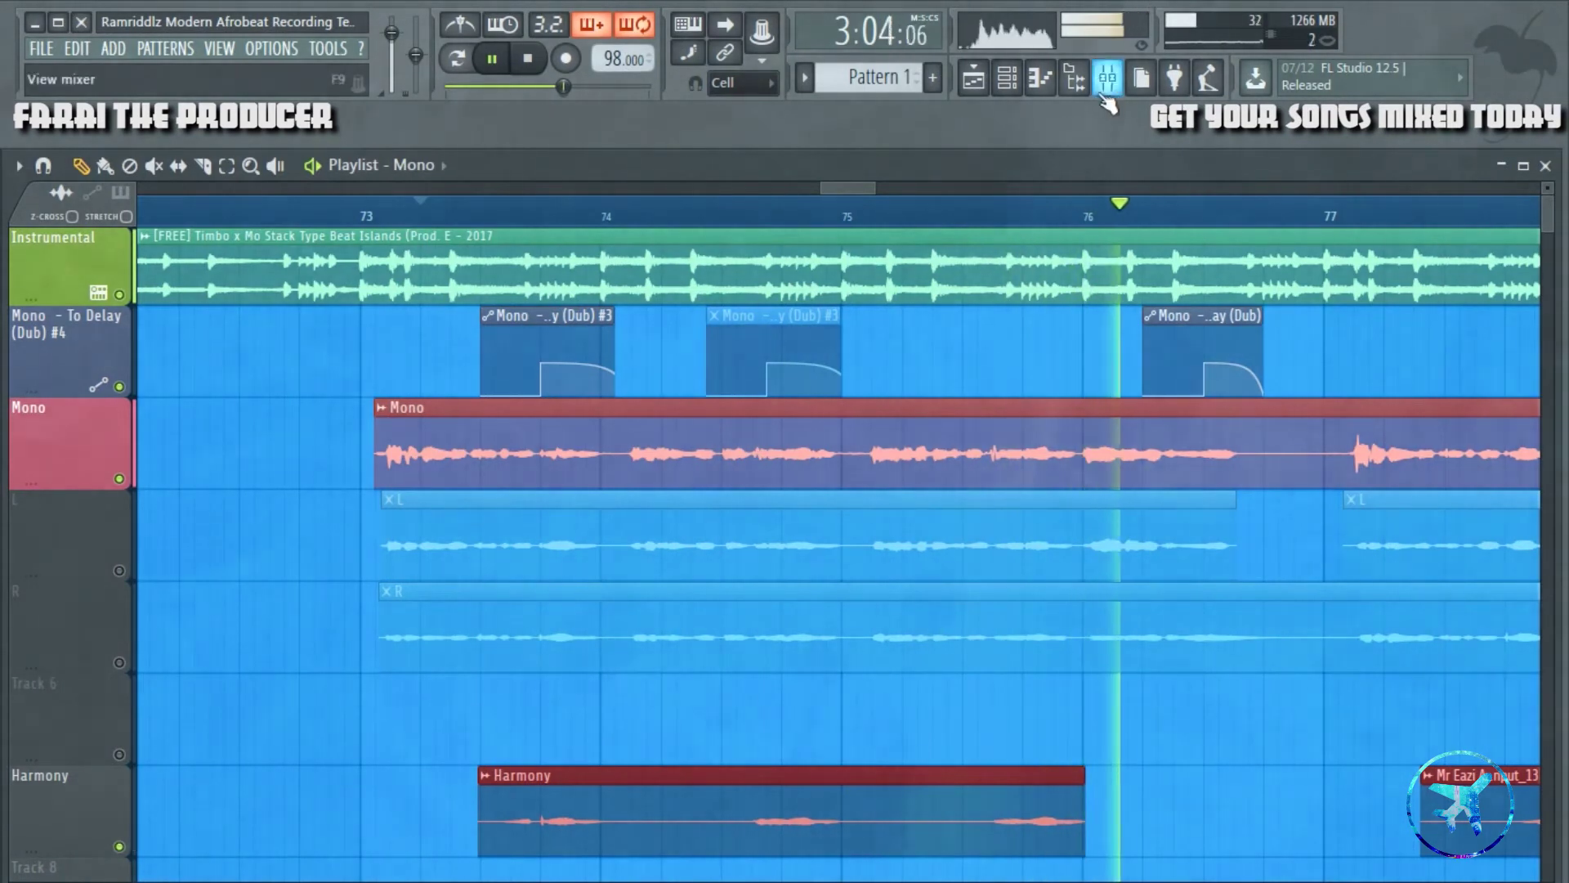
left_click(106, 480)
left_click(106, 479)
key("space")
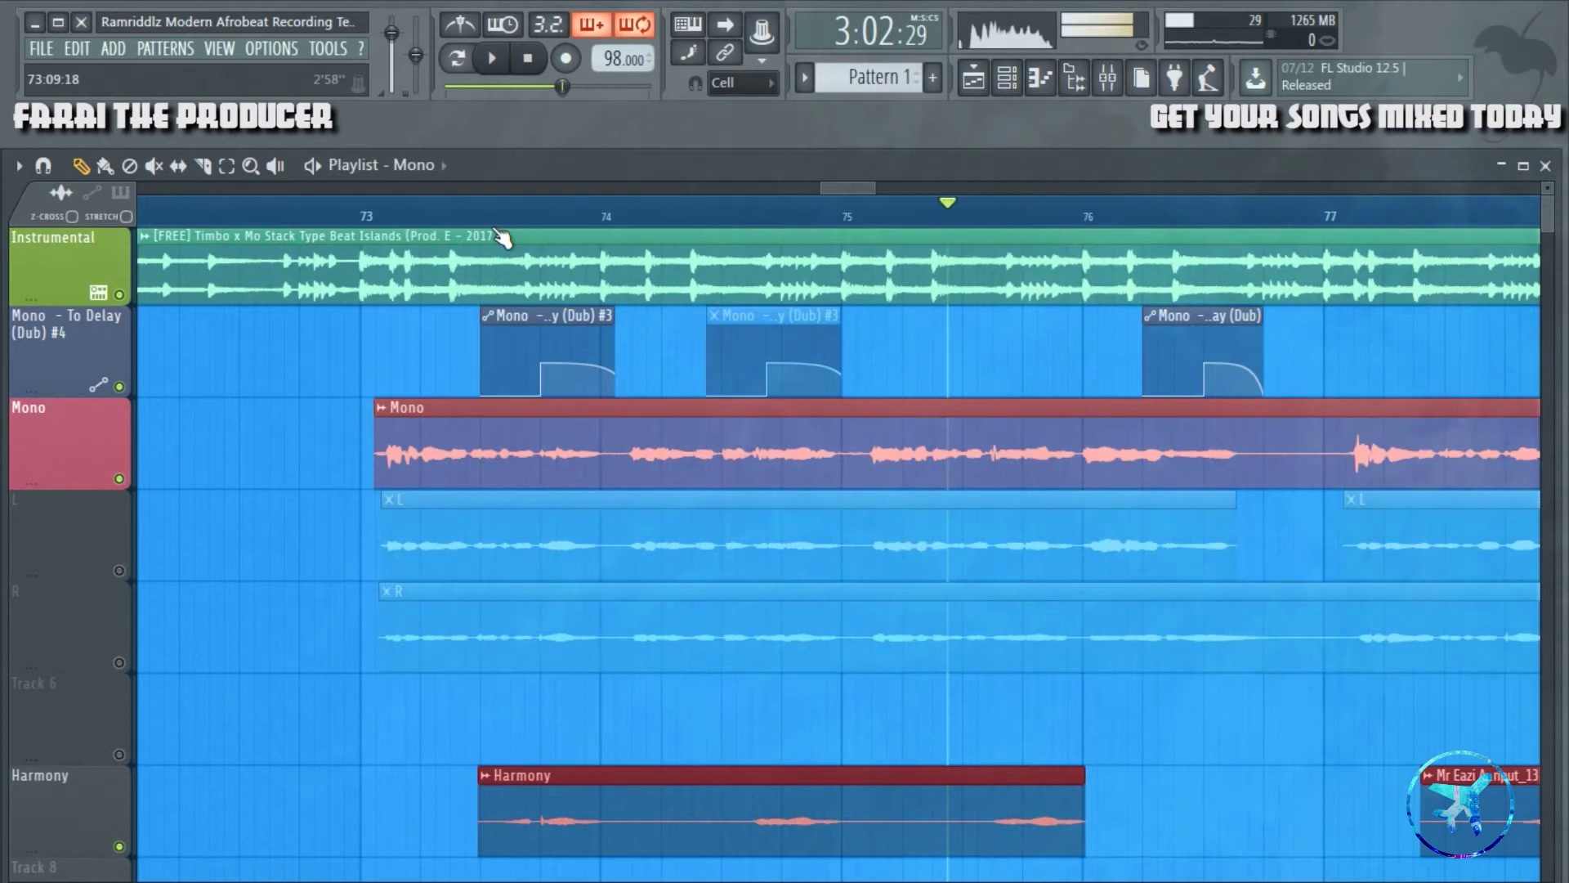
- Unmute the L and R vocal tracks in the playlist
scroll(502, 237, "down", 5)
scroll(734, 216, "up", 4)
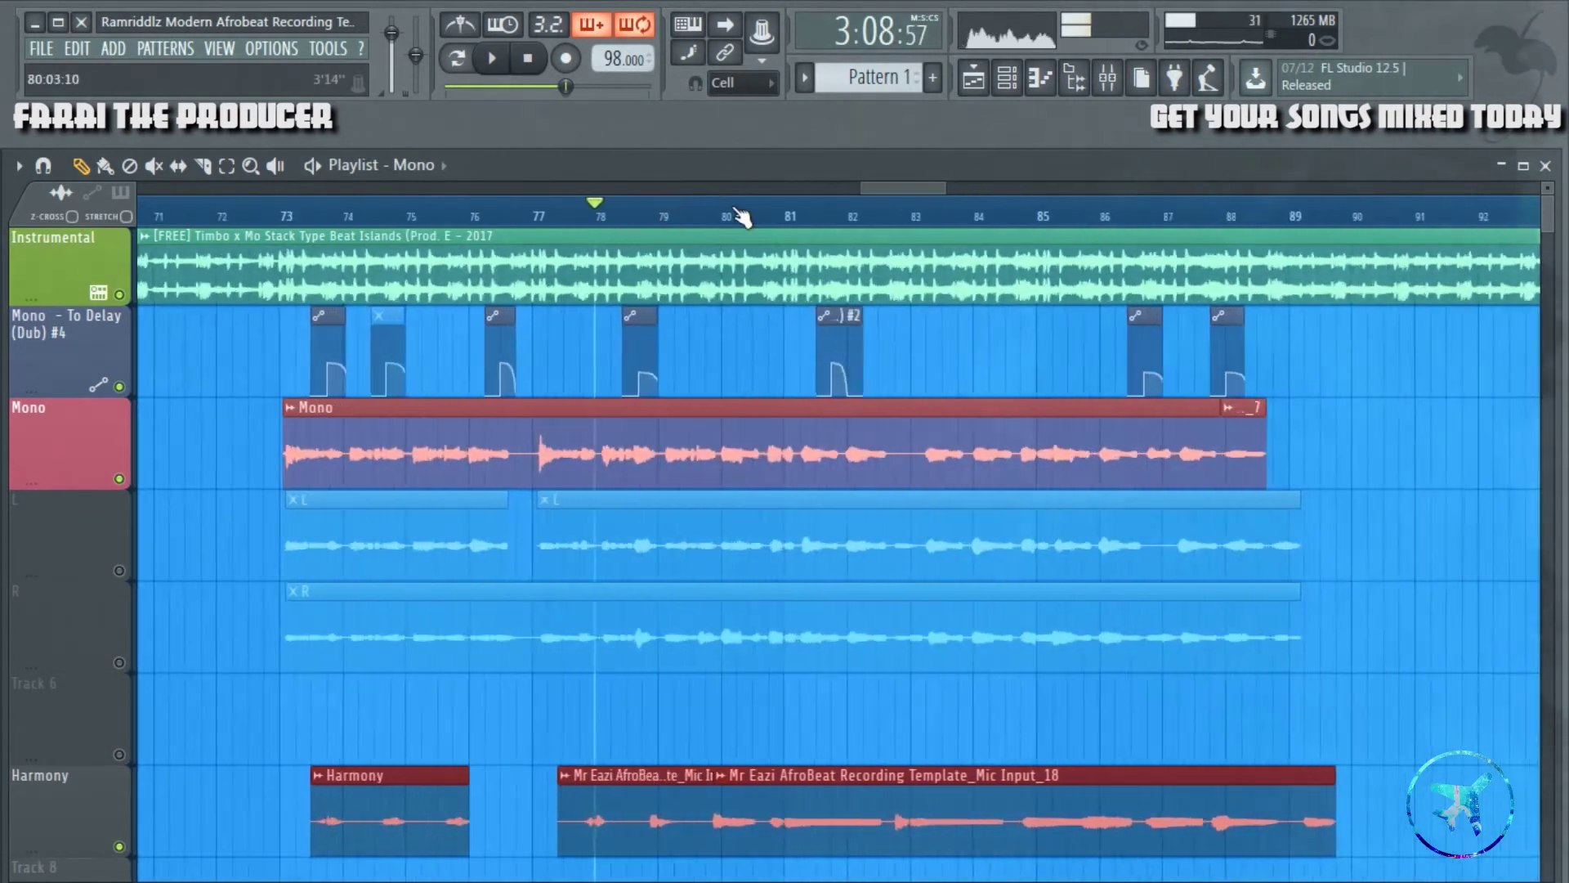
scroll(646, 276, "down", 1)
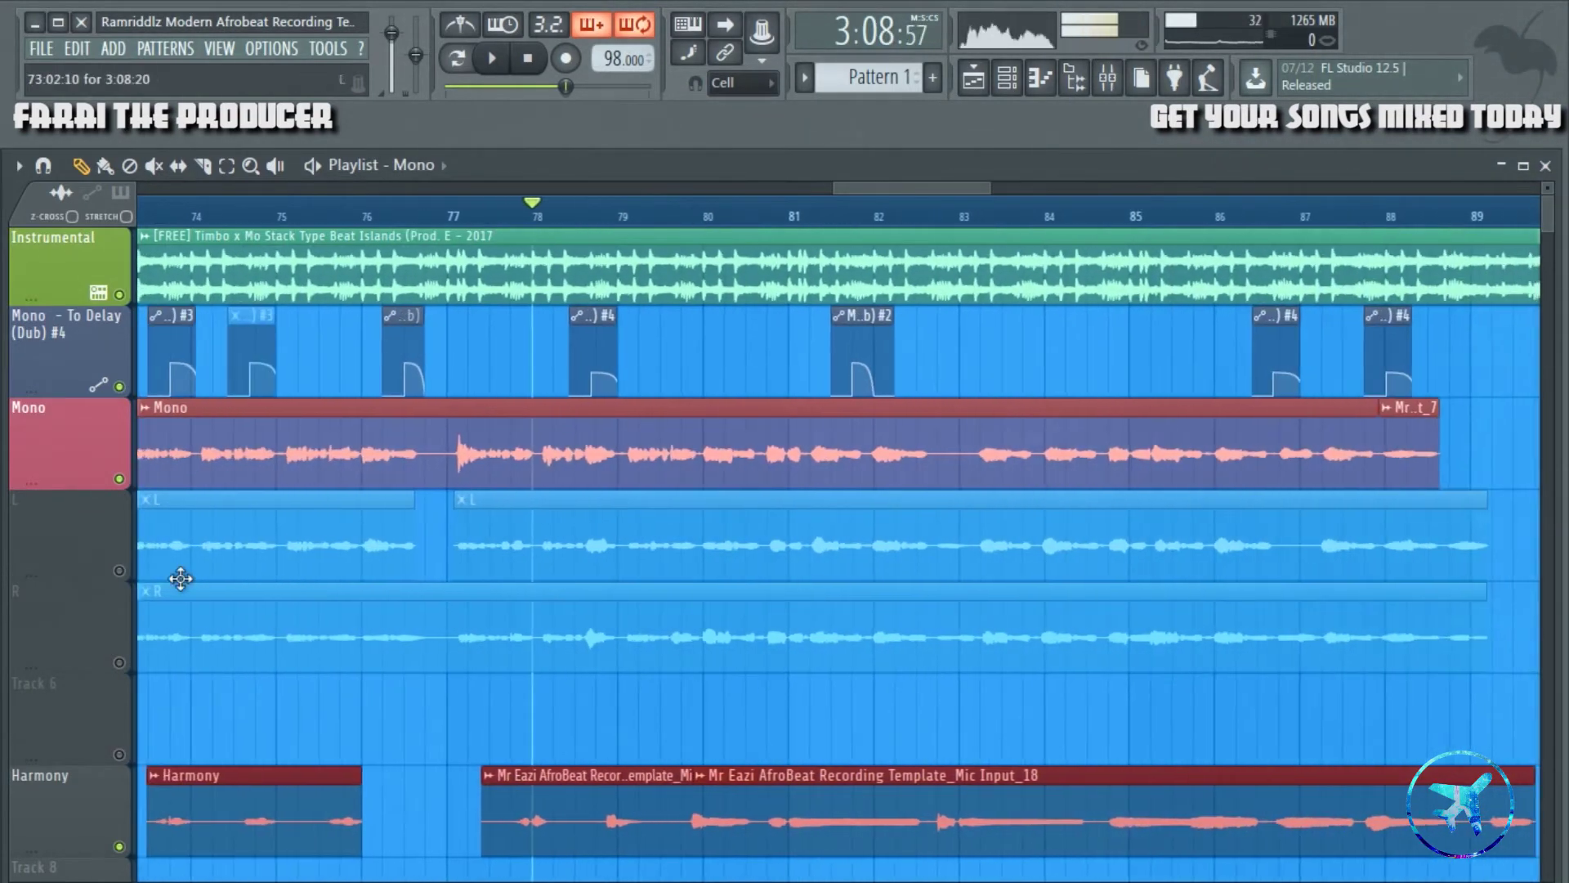
left_click(128, 577)
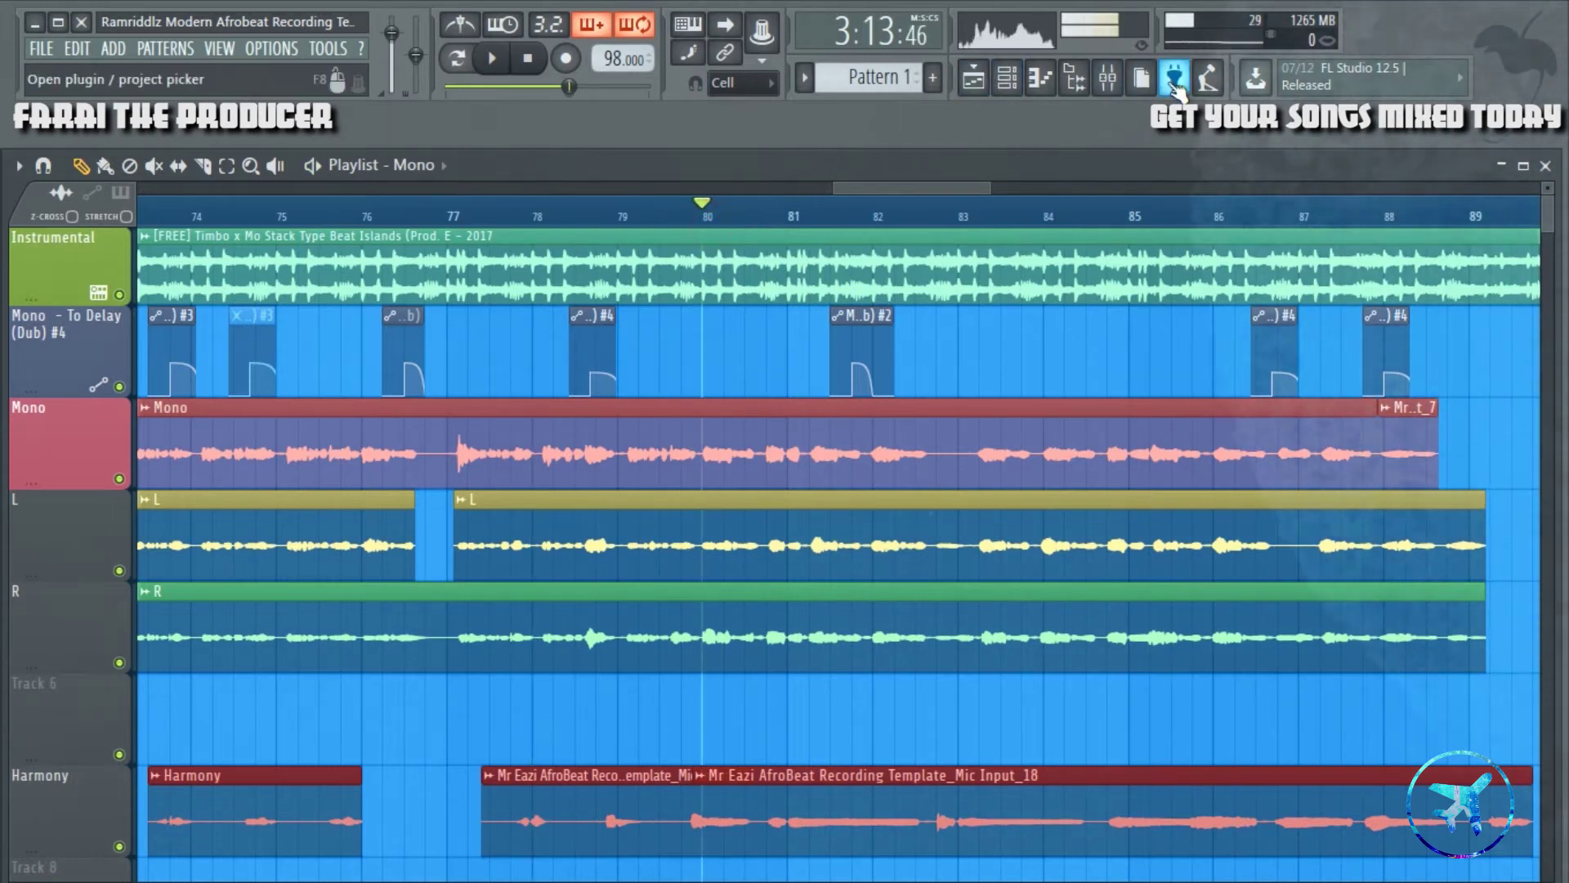
- Inspect the Pitcher settings on the Harmony mixer track and close the plugin
left_click(1105, 90)
left_click(708, 364)
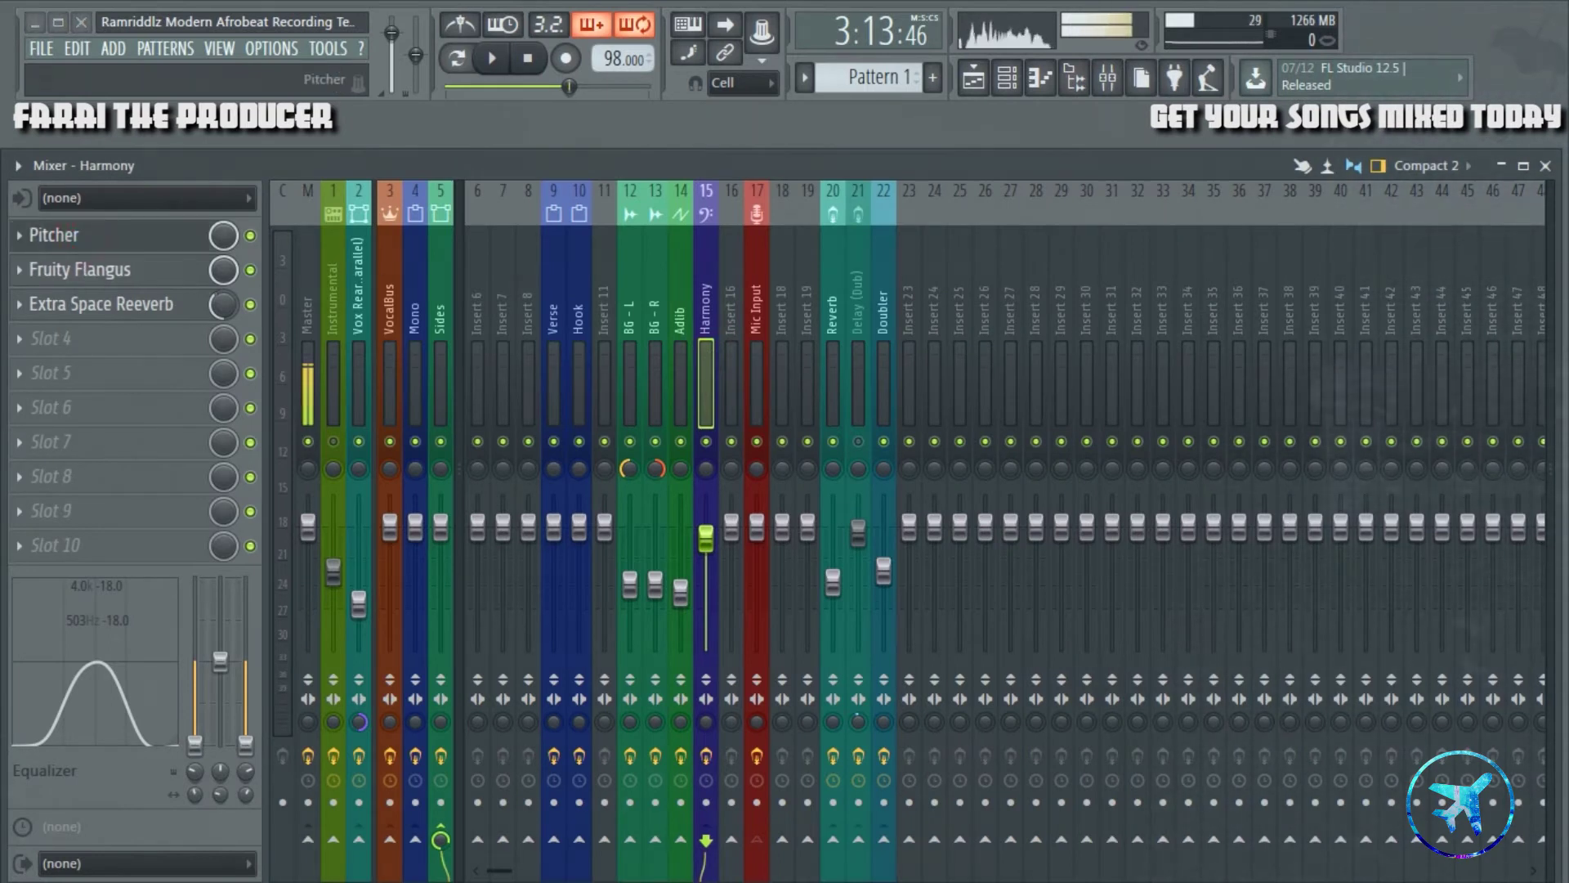
left_click(54, 235)
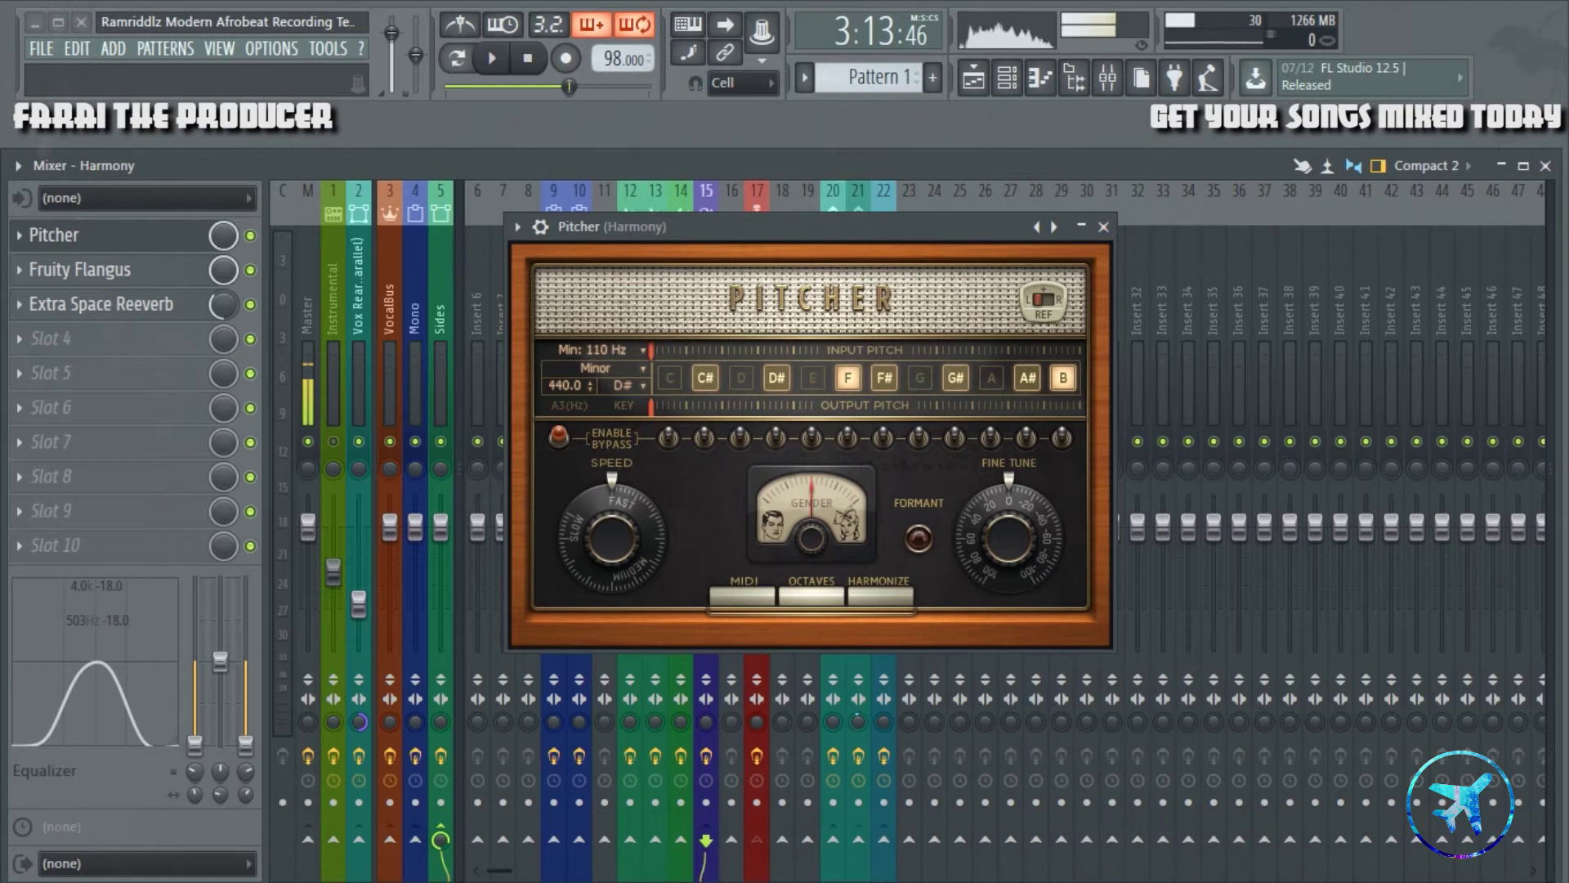
left_click(1104, 226)
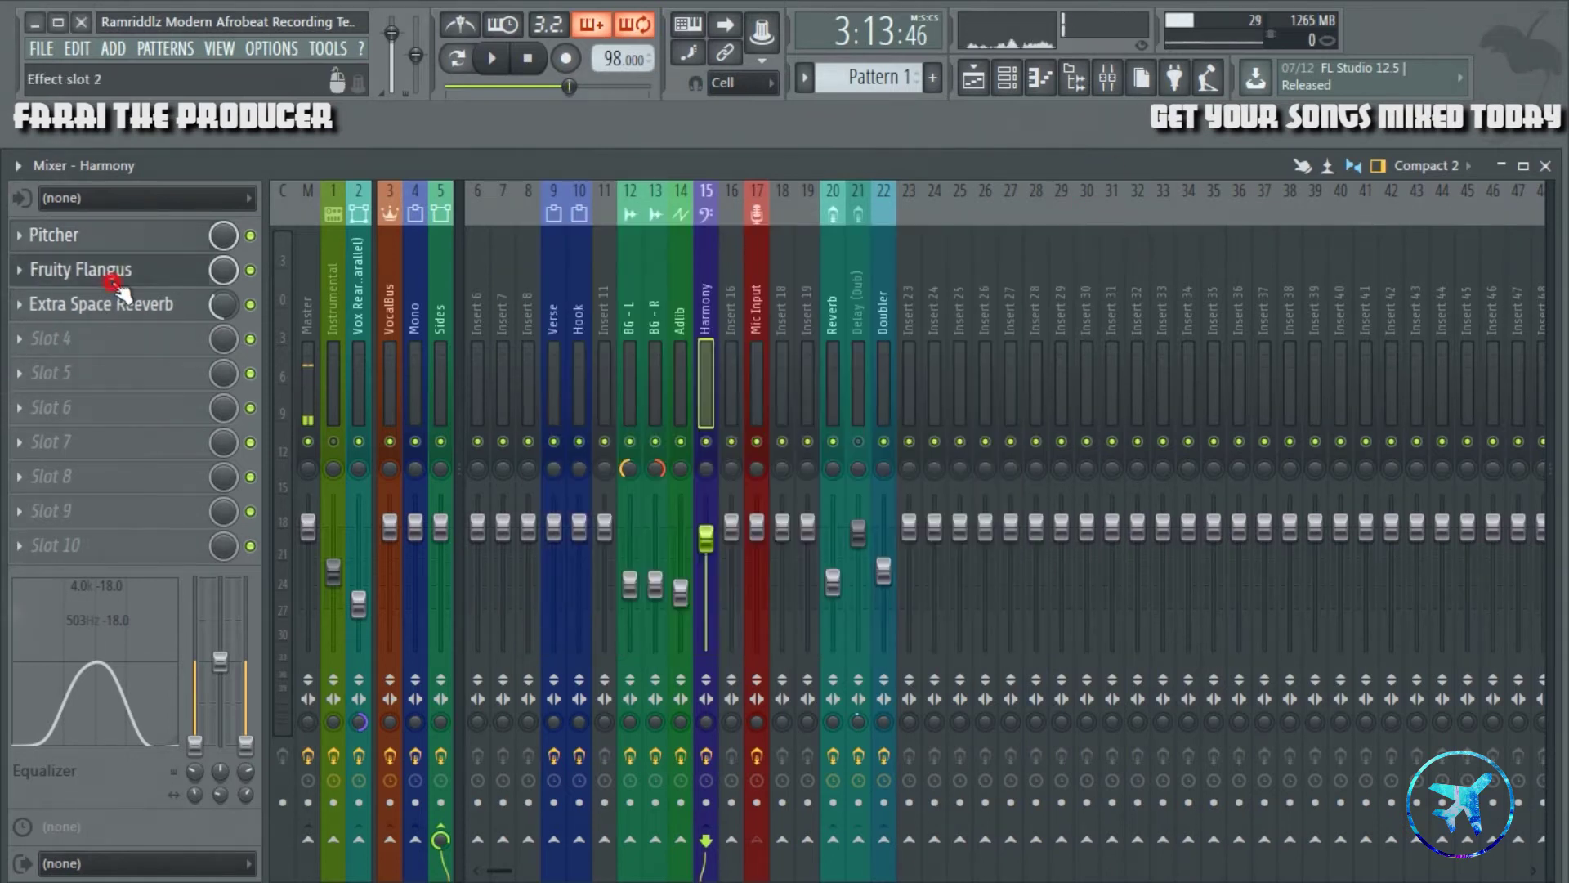
- Save the Harmony track's Fruity Flangus settings as a preset named "Farai's Flngus" and close the plugin
left_click(81, 269)
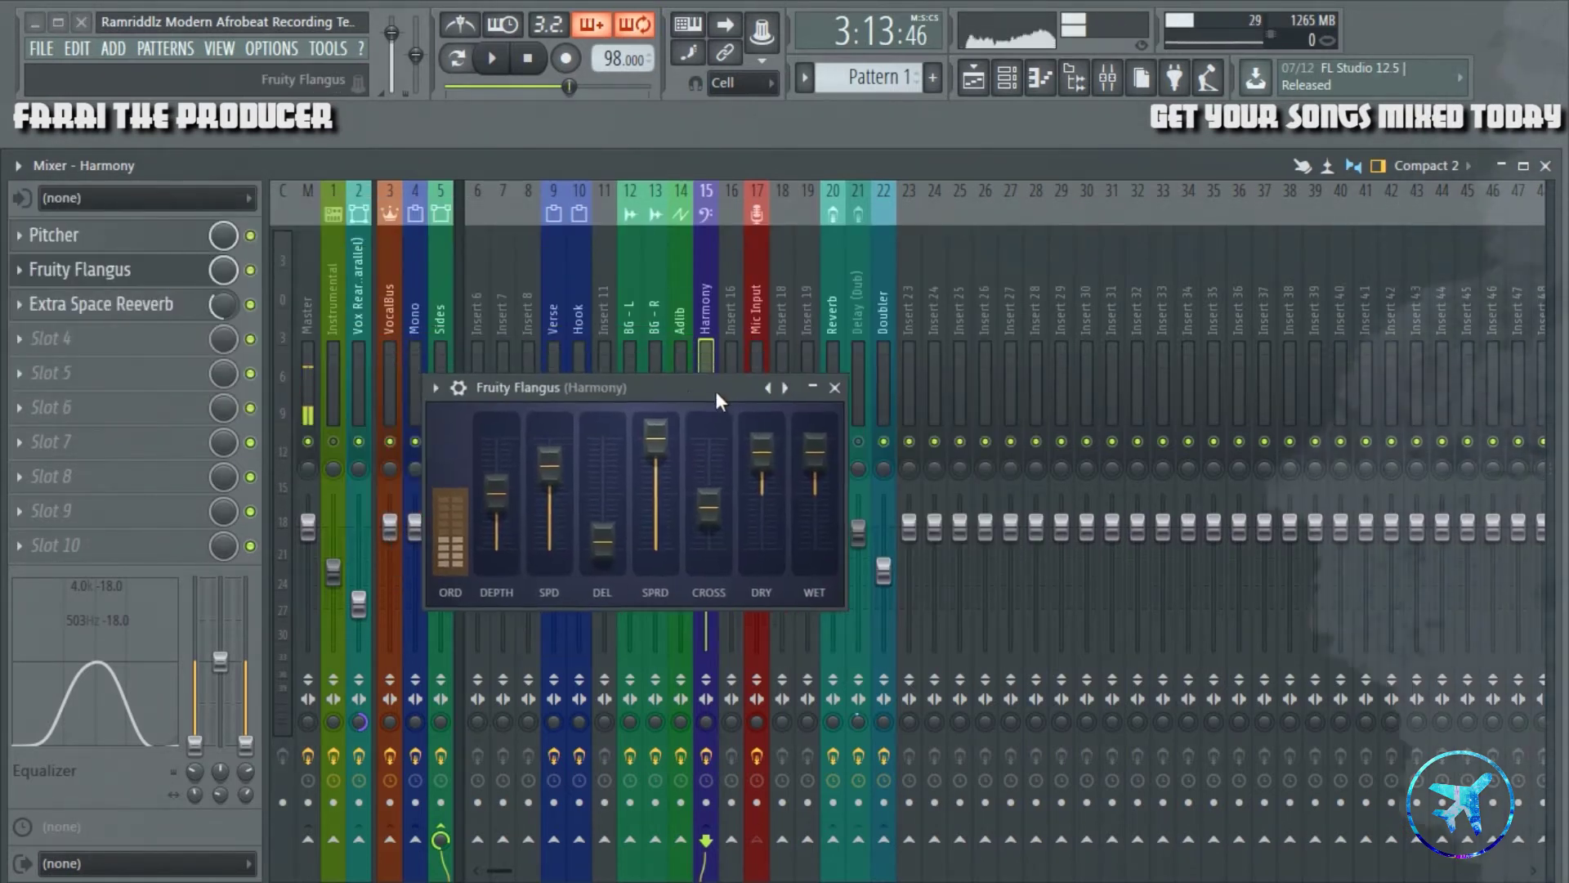
left_click(580, 400)
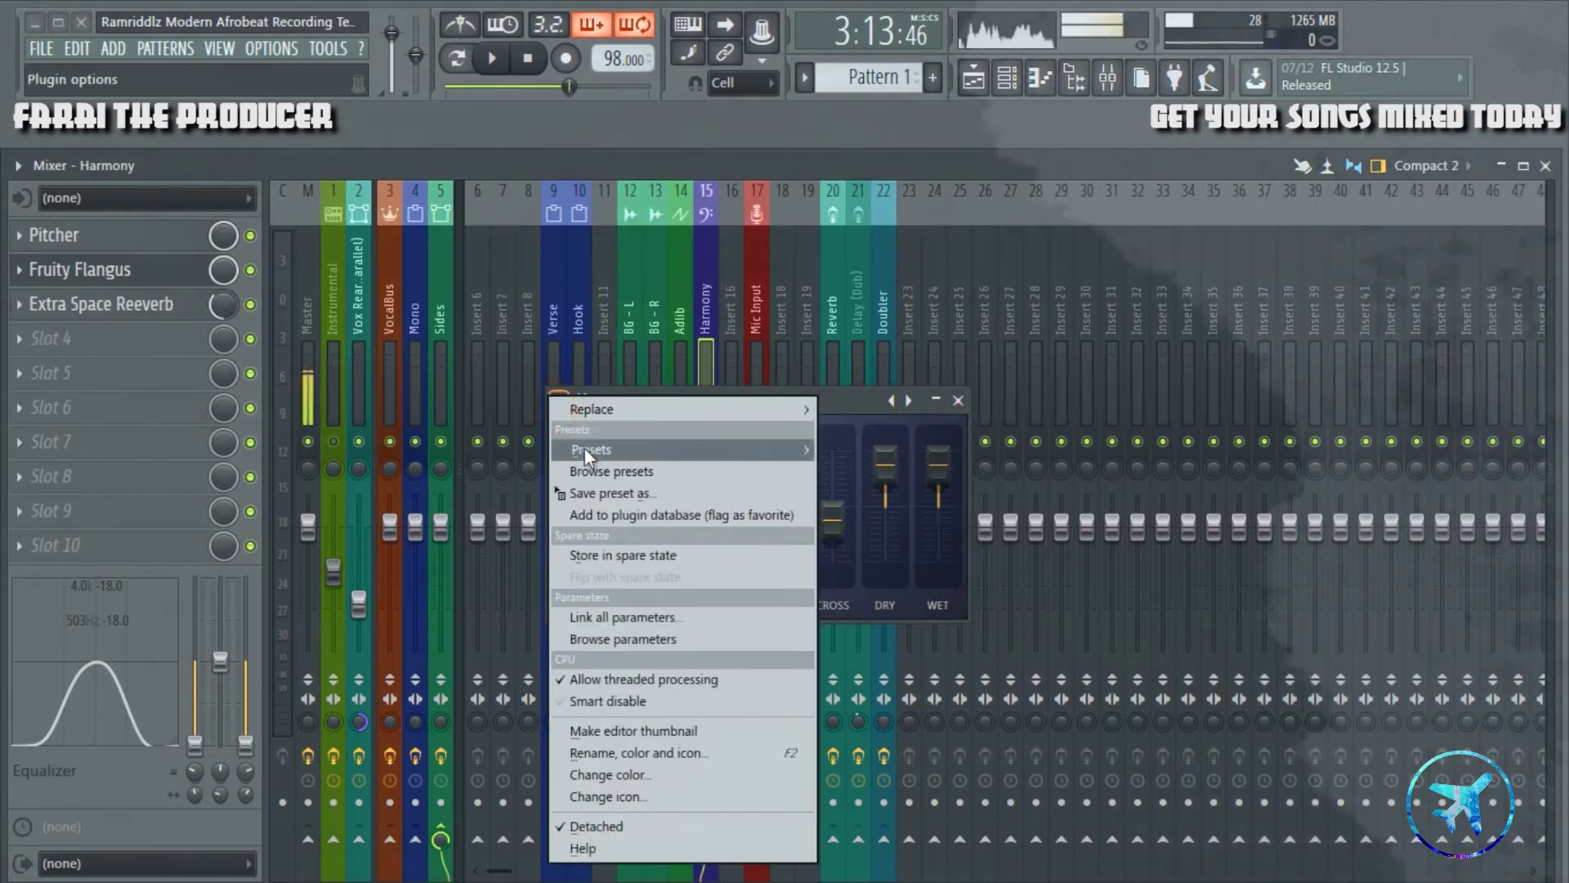
mouse_move(605, 448)
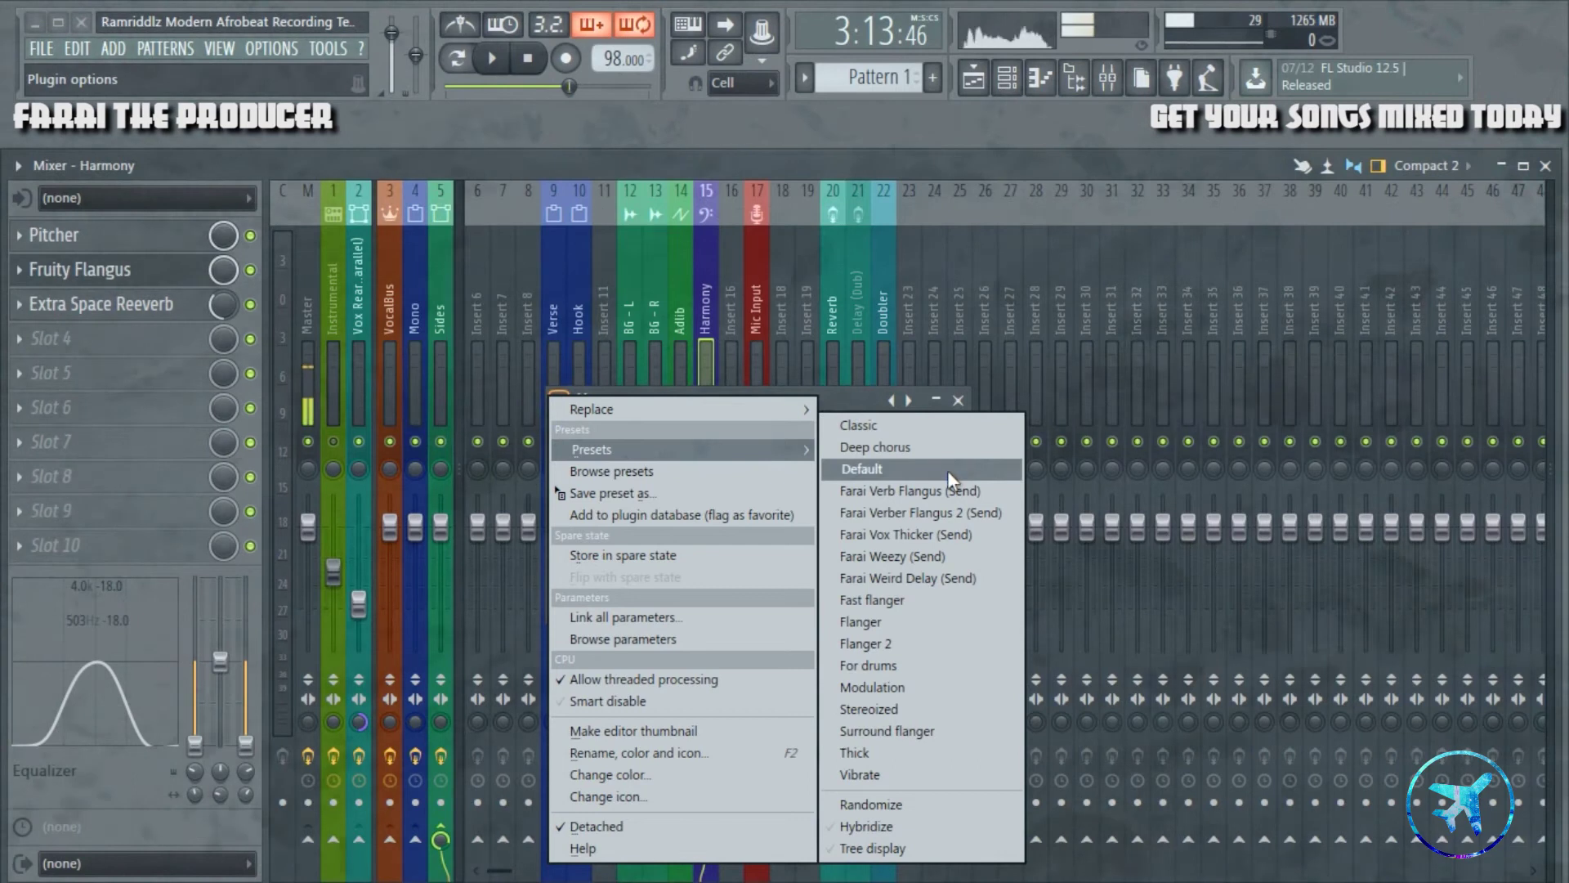
left_click(637, 493)
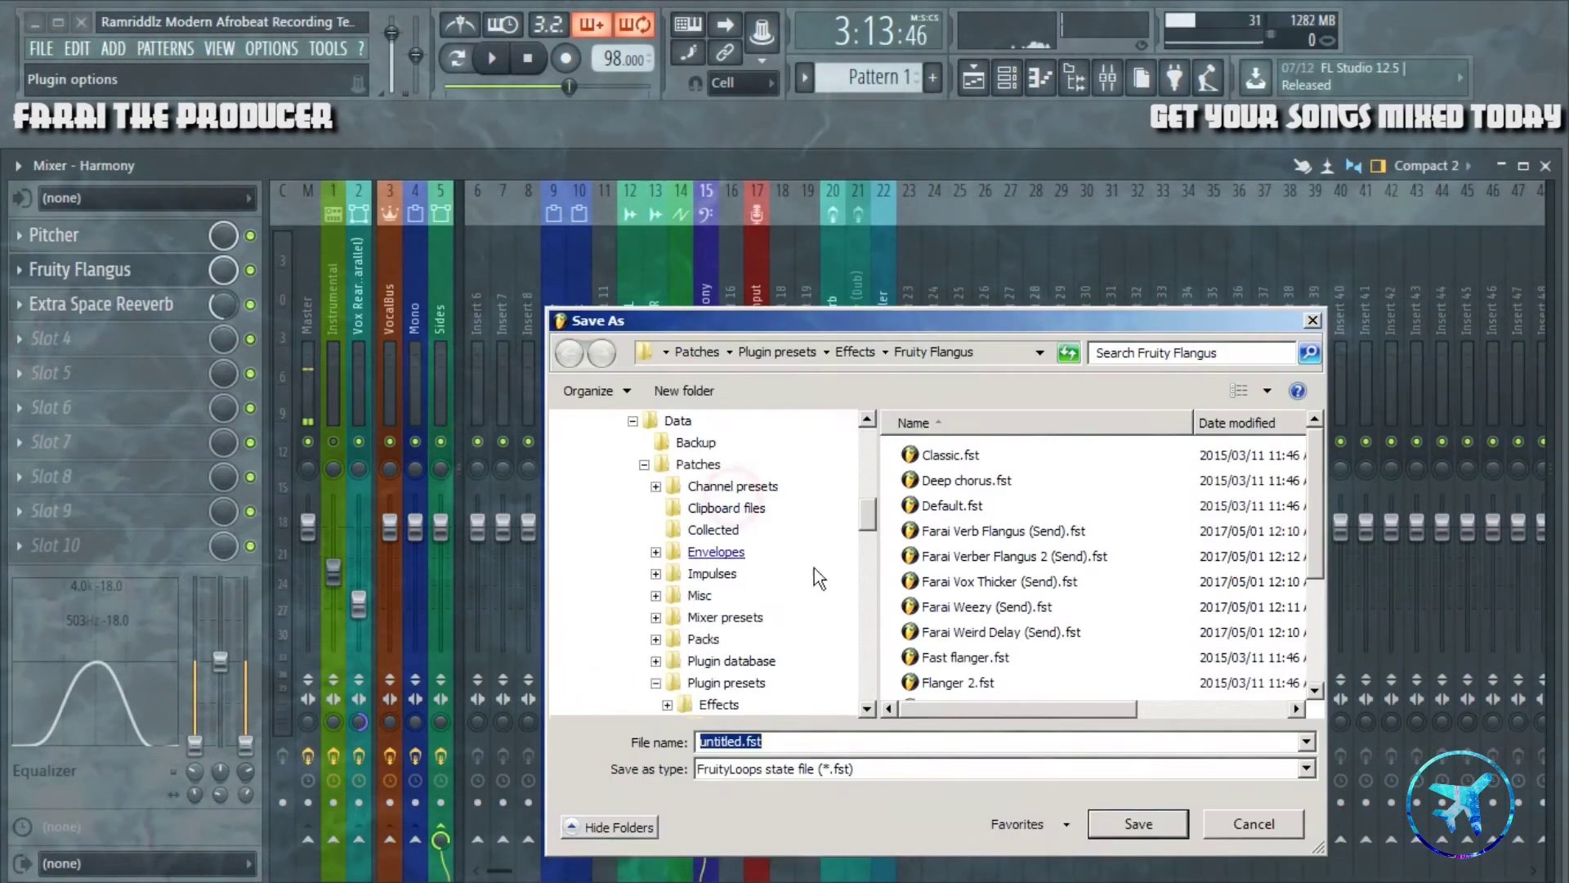
type("Farai")
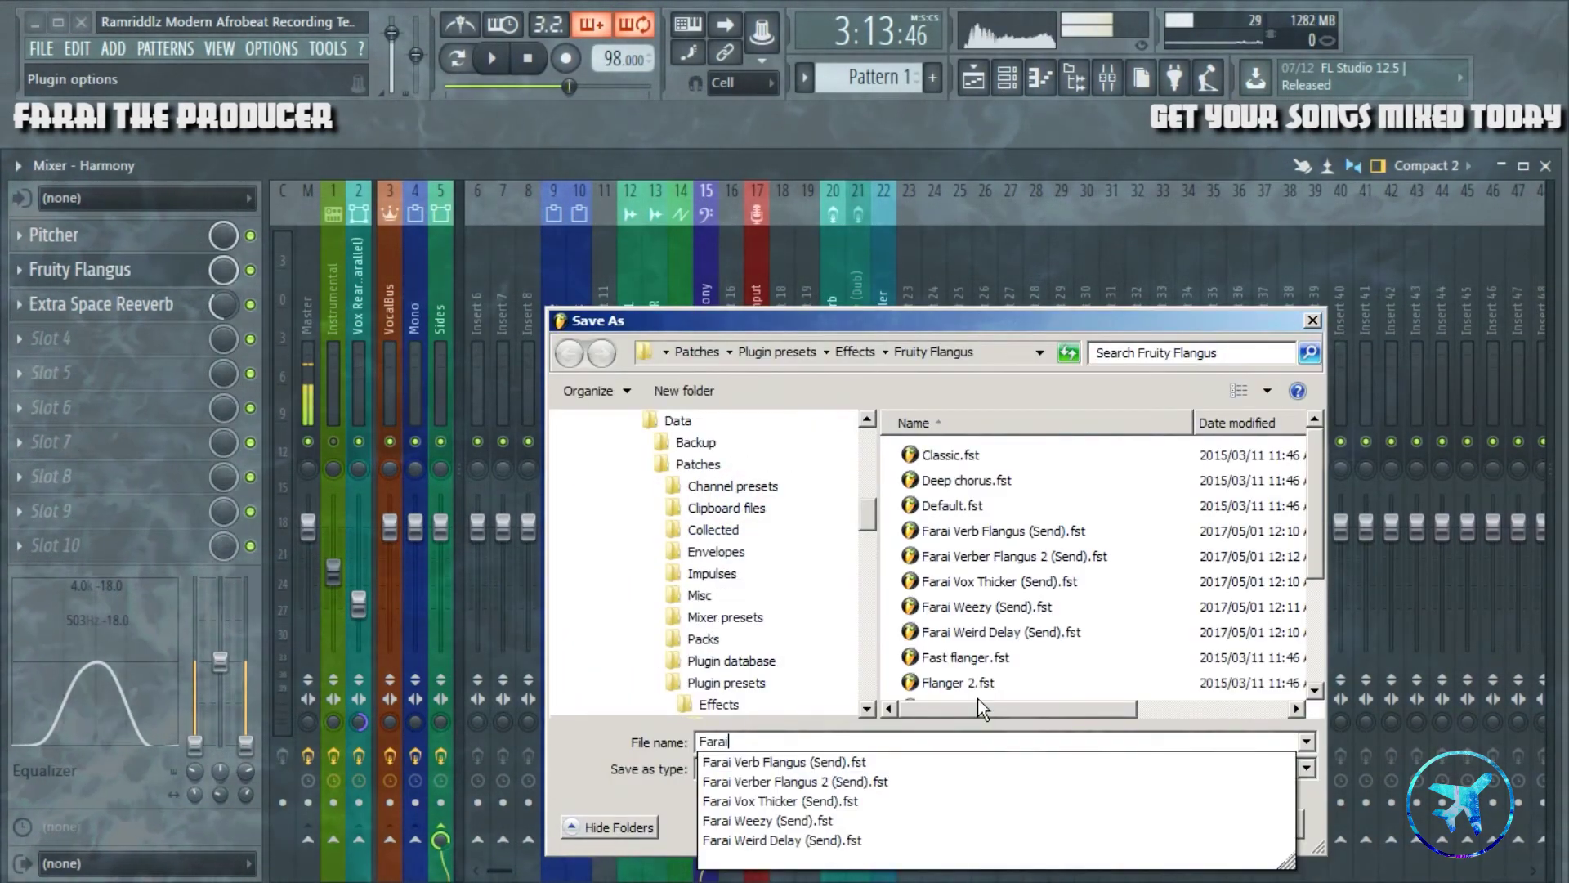
type("'s ")
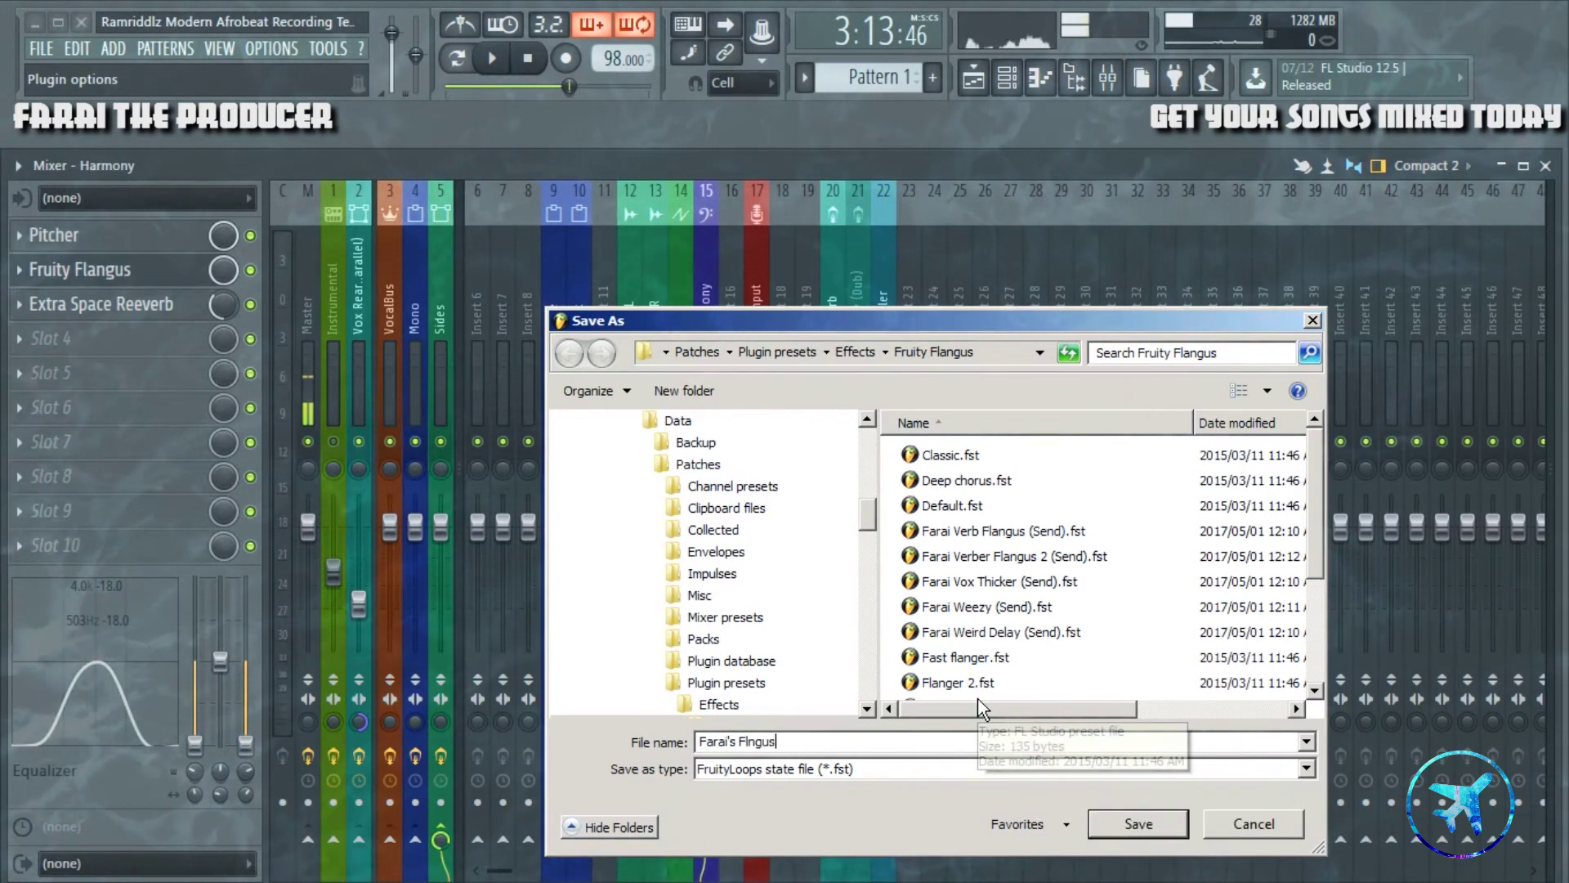
type("Flngus")
key("Return")
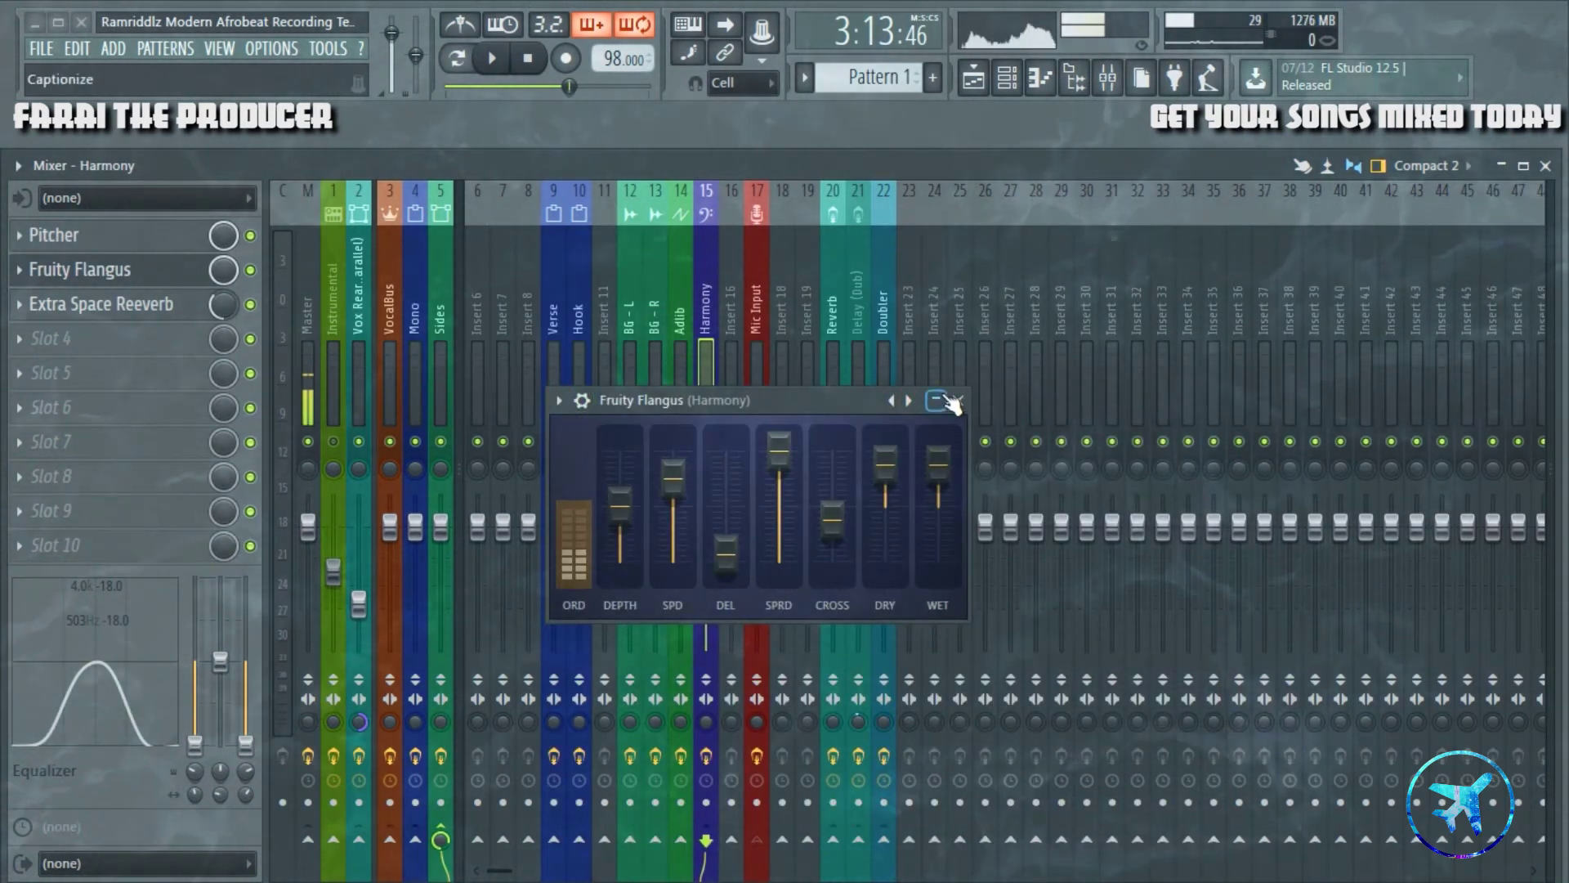
left_click(958, 400)
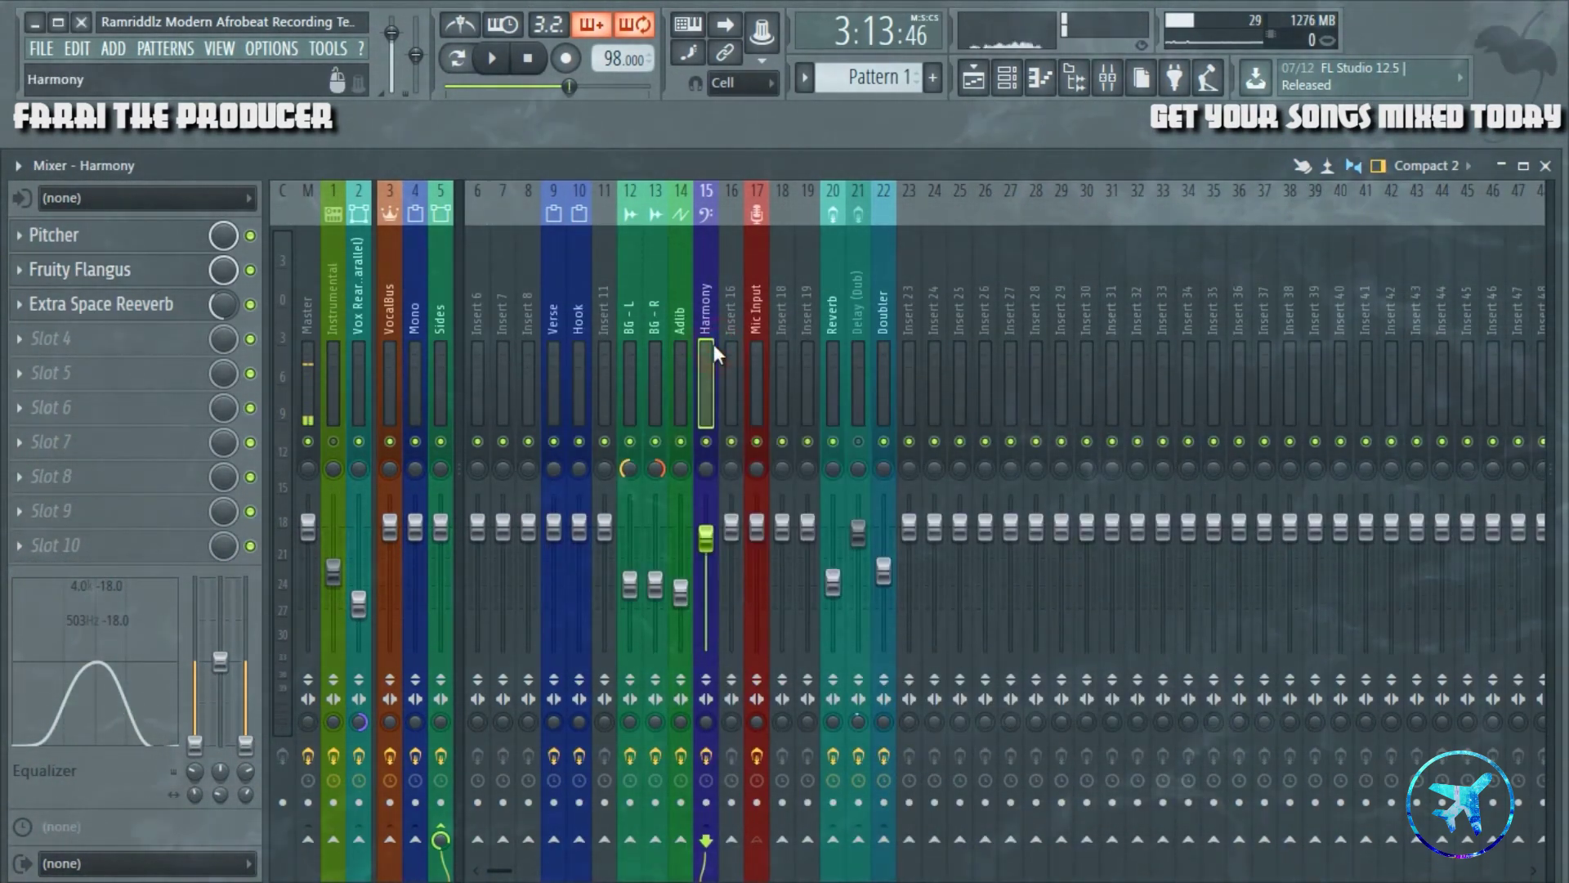
- Examine the Extra Space Reeverb settings on the Harmony track and keep its window open over the playlist
left_click(101, 303)
left_click_drag(740, 264, 842, 335)
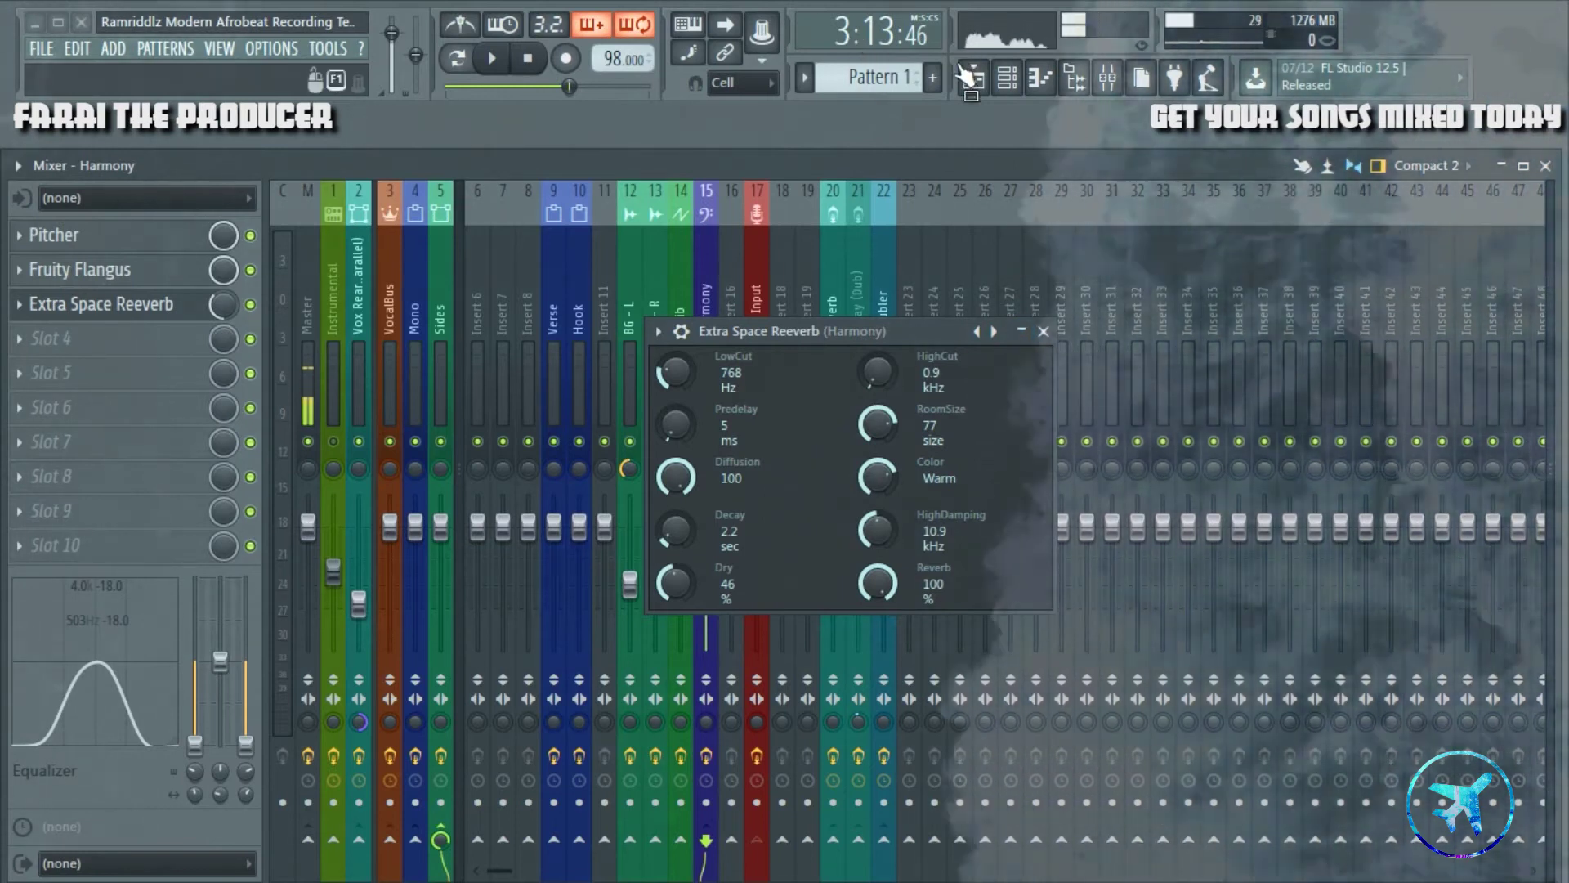
key("F5")
left_click_drag(812, 324, 973, 283)
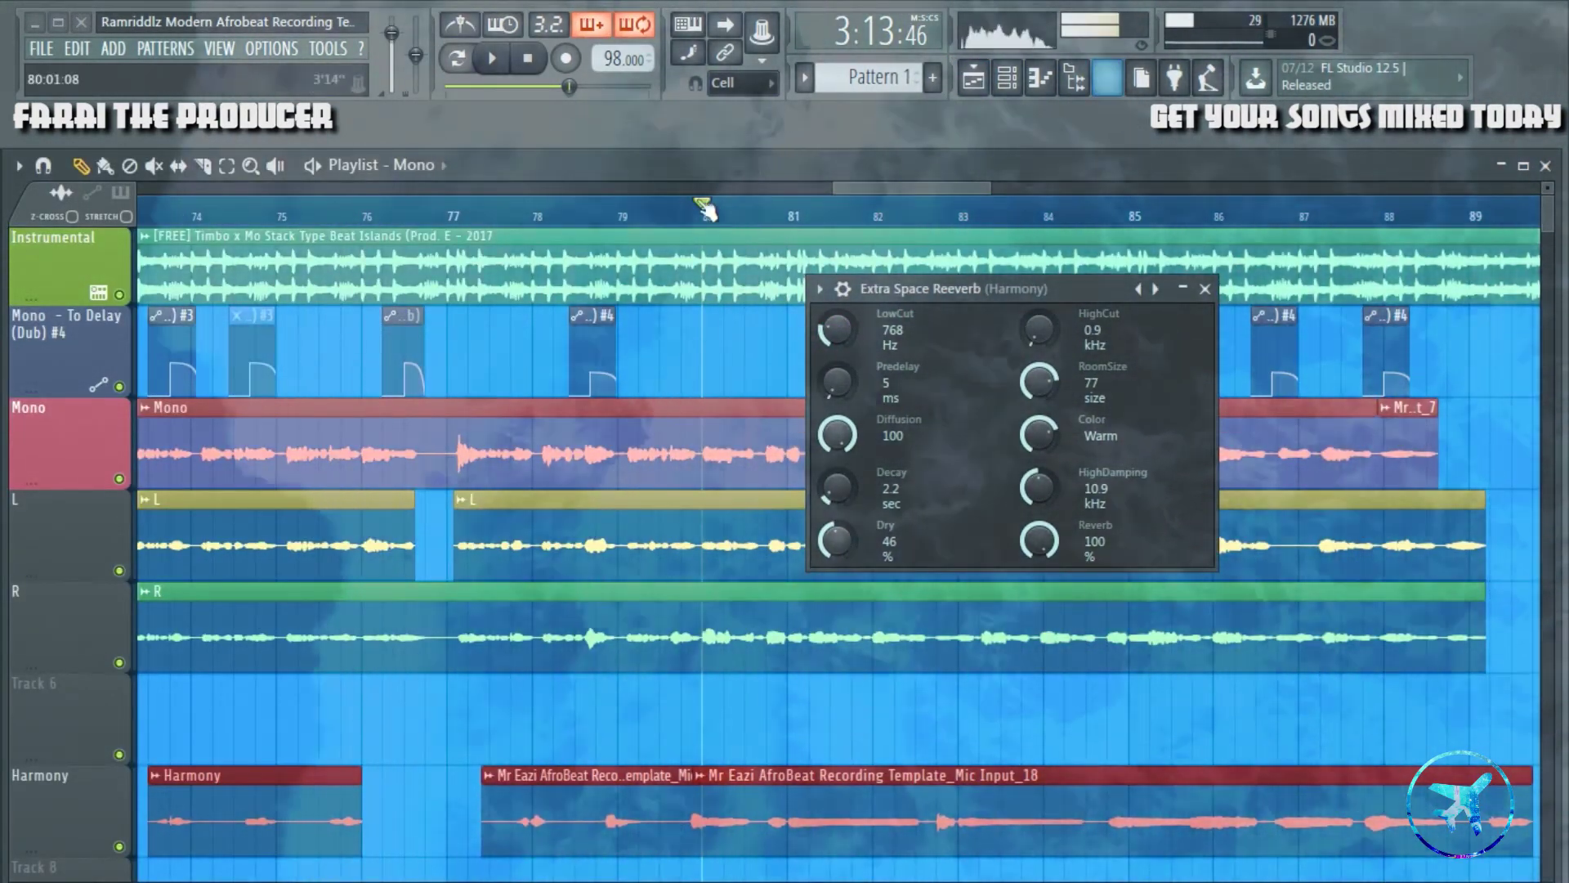
- Audition the Harmony mixer track soloed from bar 79, close its reverb window, and stop playback
left_click(618, 215)
key("F9")
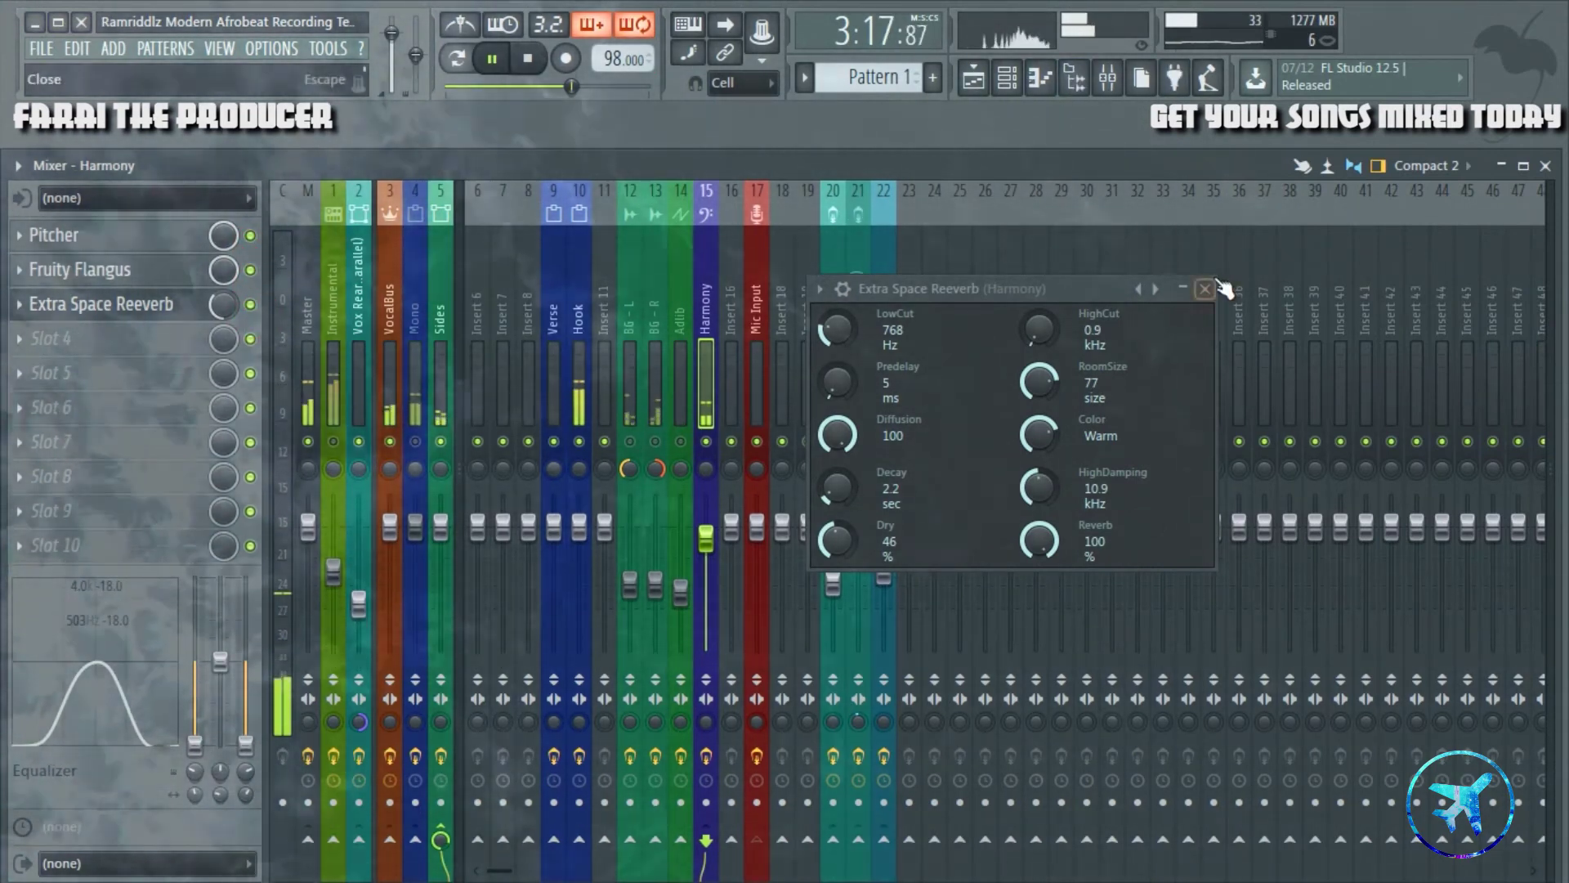
left_click(1218, 284)
key("F5")
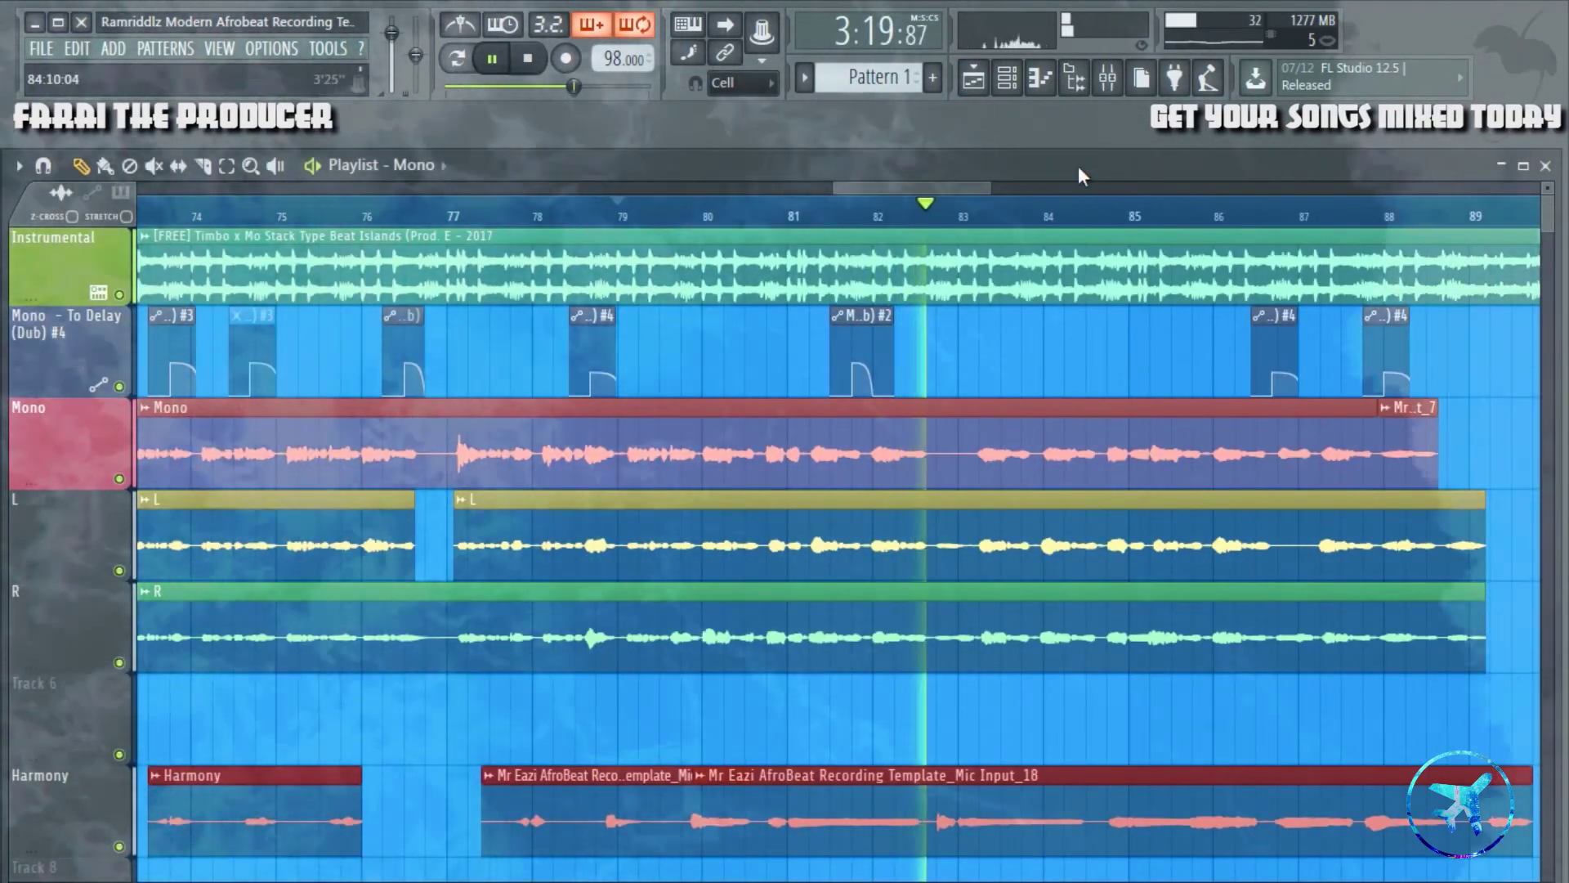
key("F9")
key("space")
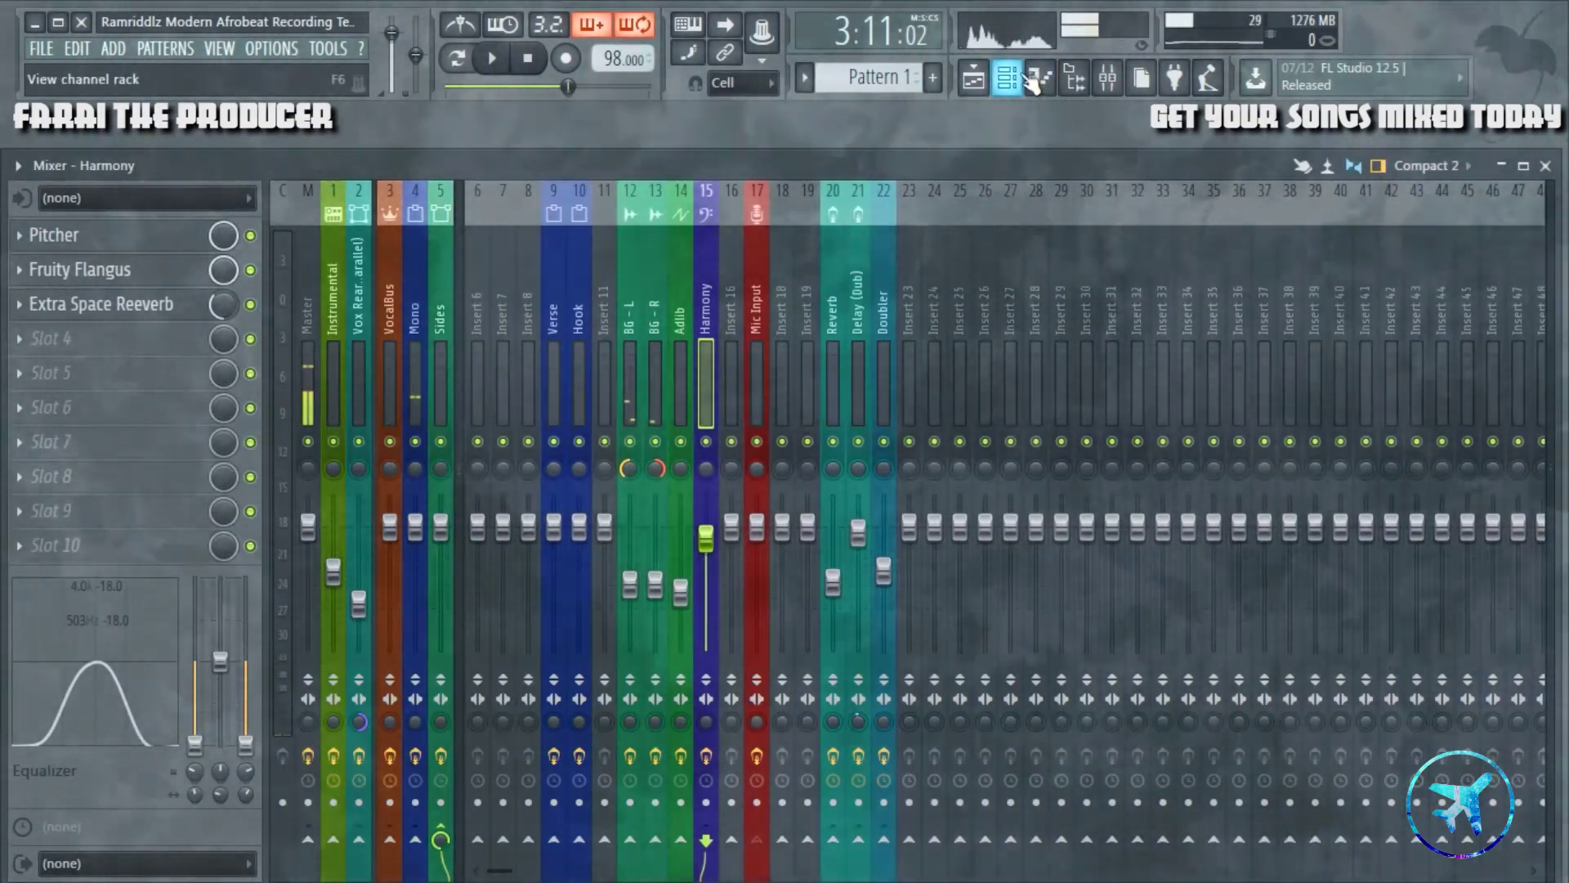
- Play the full mix from bar 79, following the vocal clips in the playlist and the mixer levels, and stop playback
key("F5")
key("space")
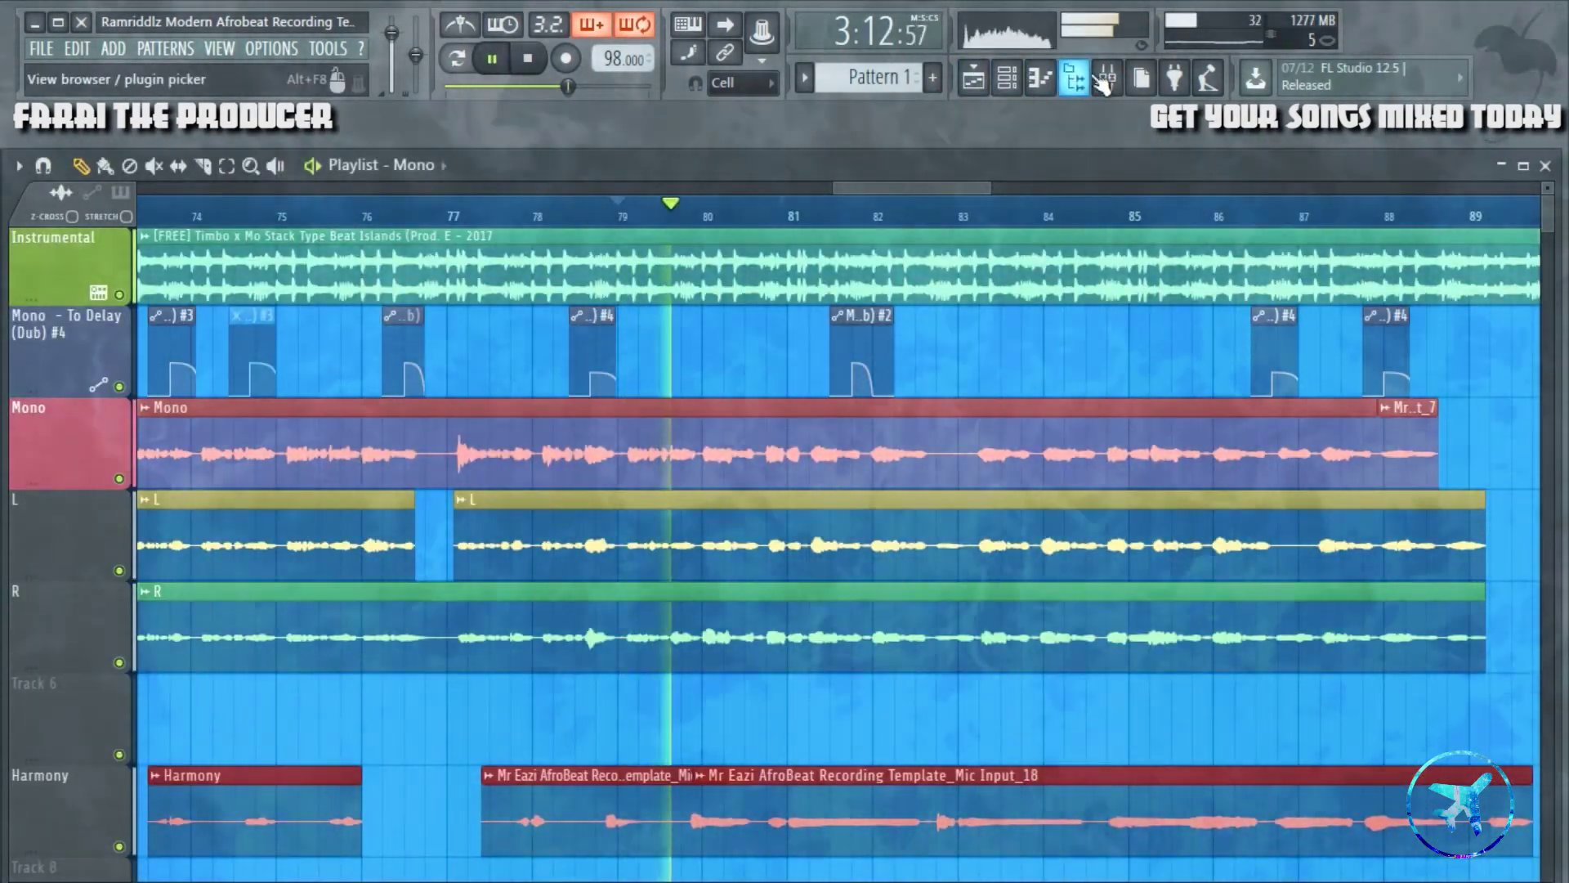
left_click(976, 79)
left_click(977, 79)
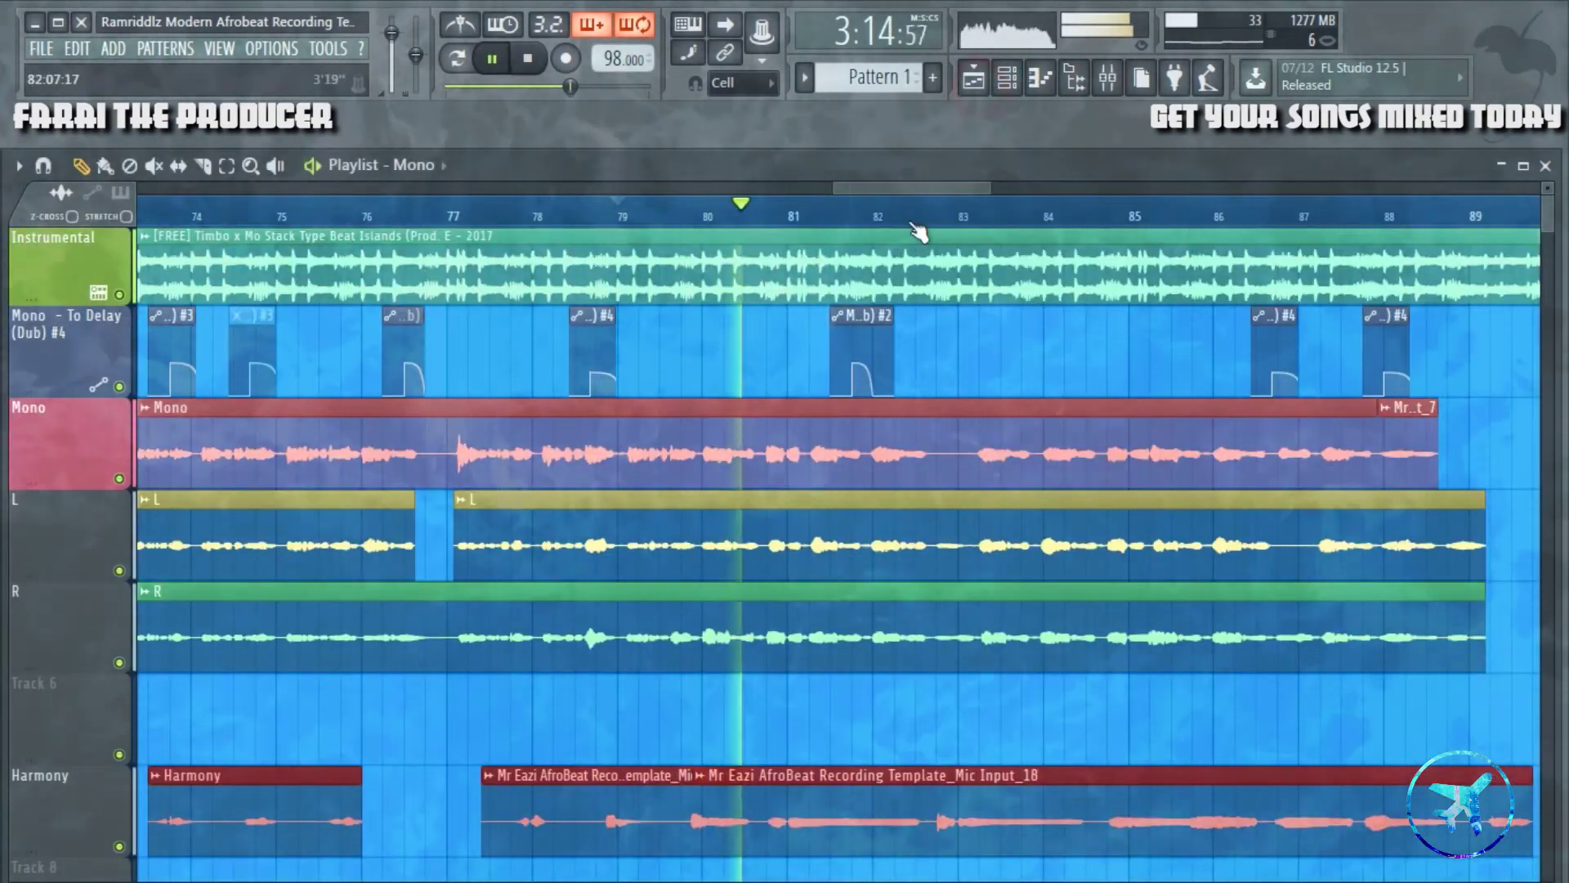
scroll(907, 229, "up", 5)
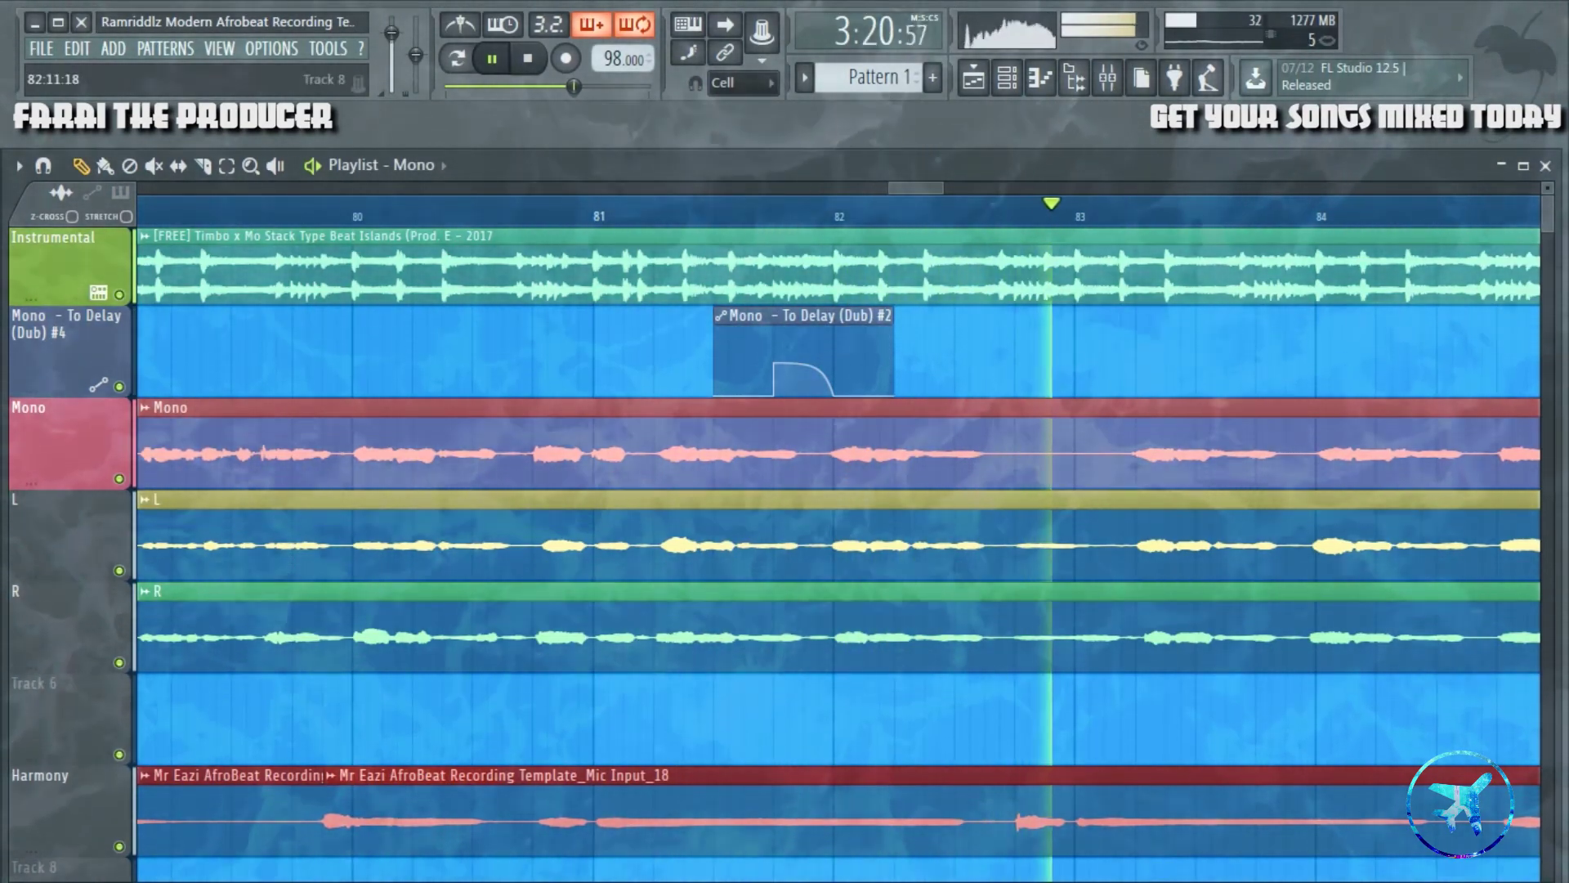
left_click_drag(915, 186, 993, 188)
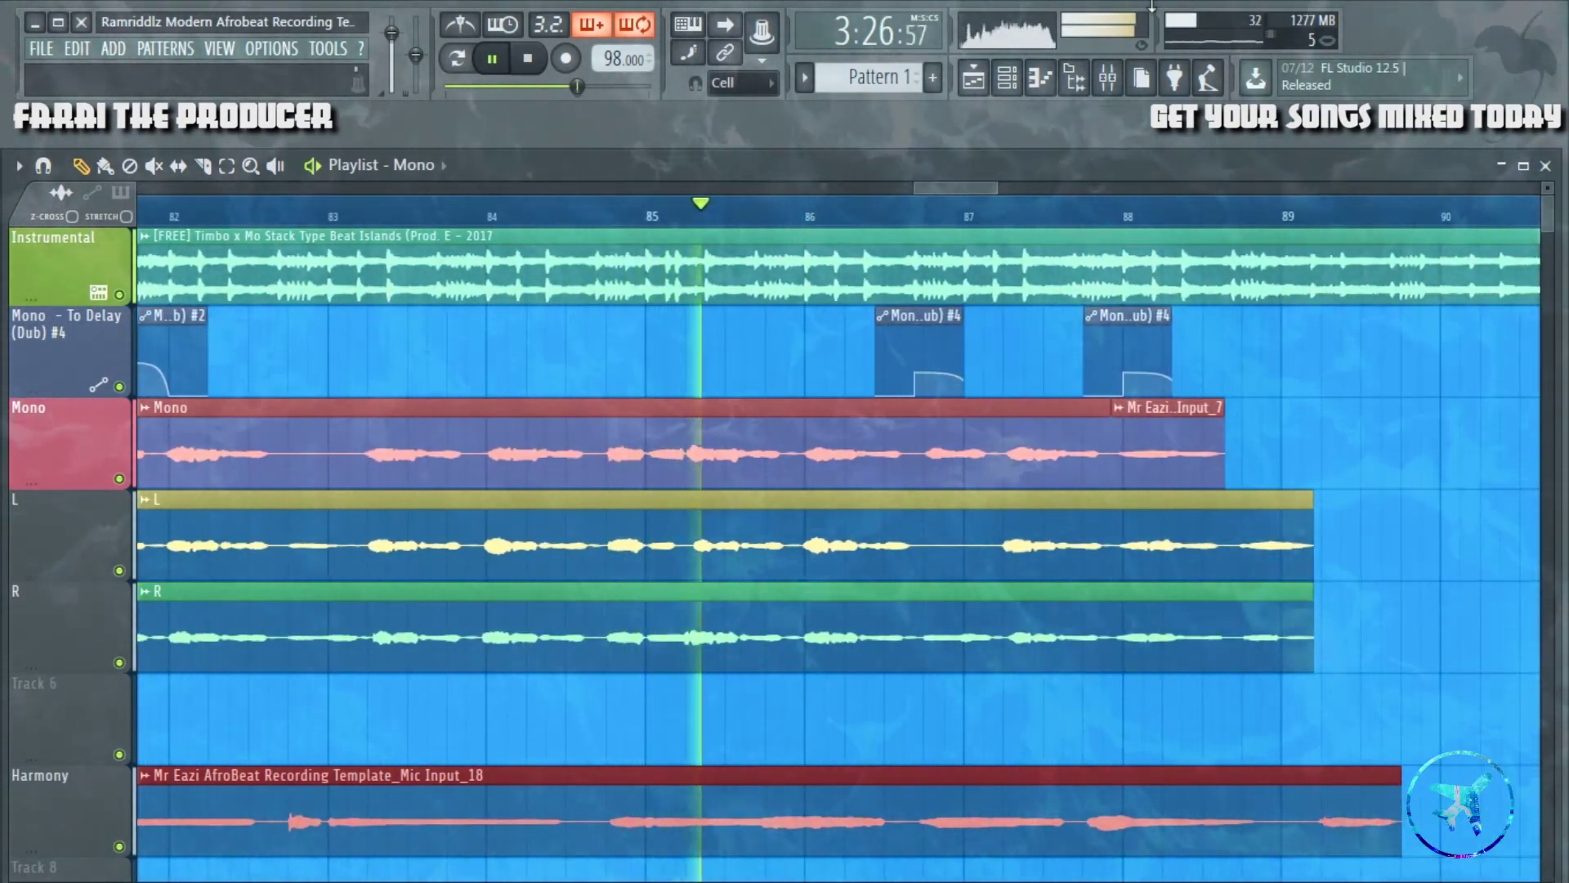
left_click(1107, 79)
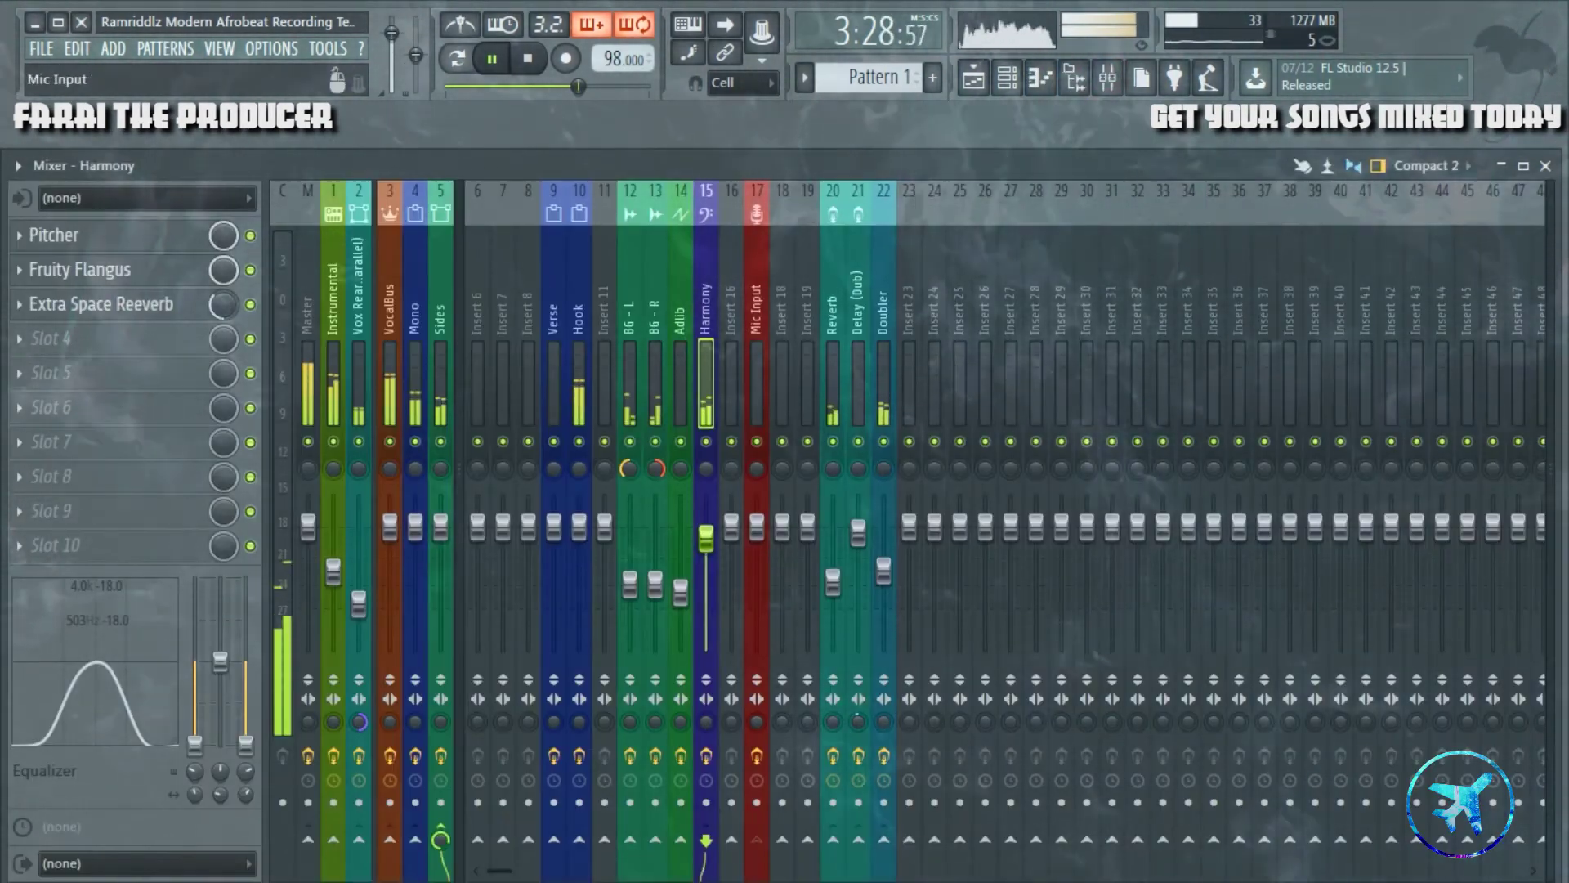
key("space")
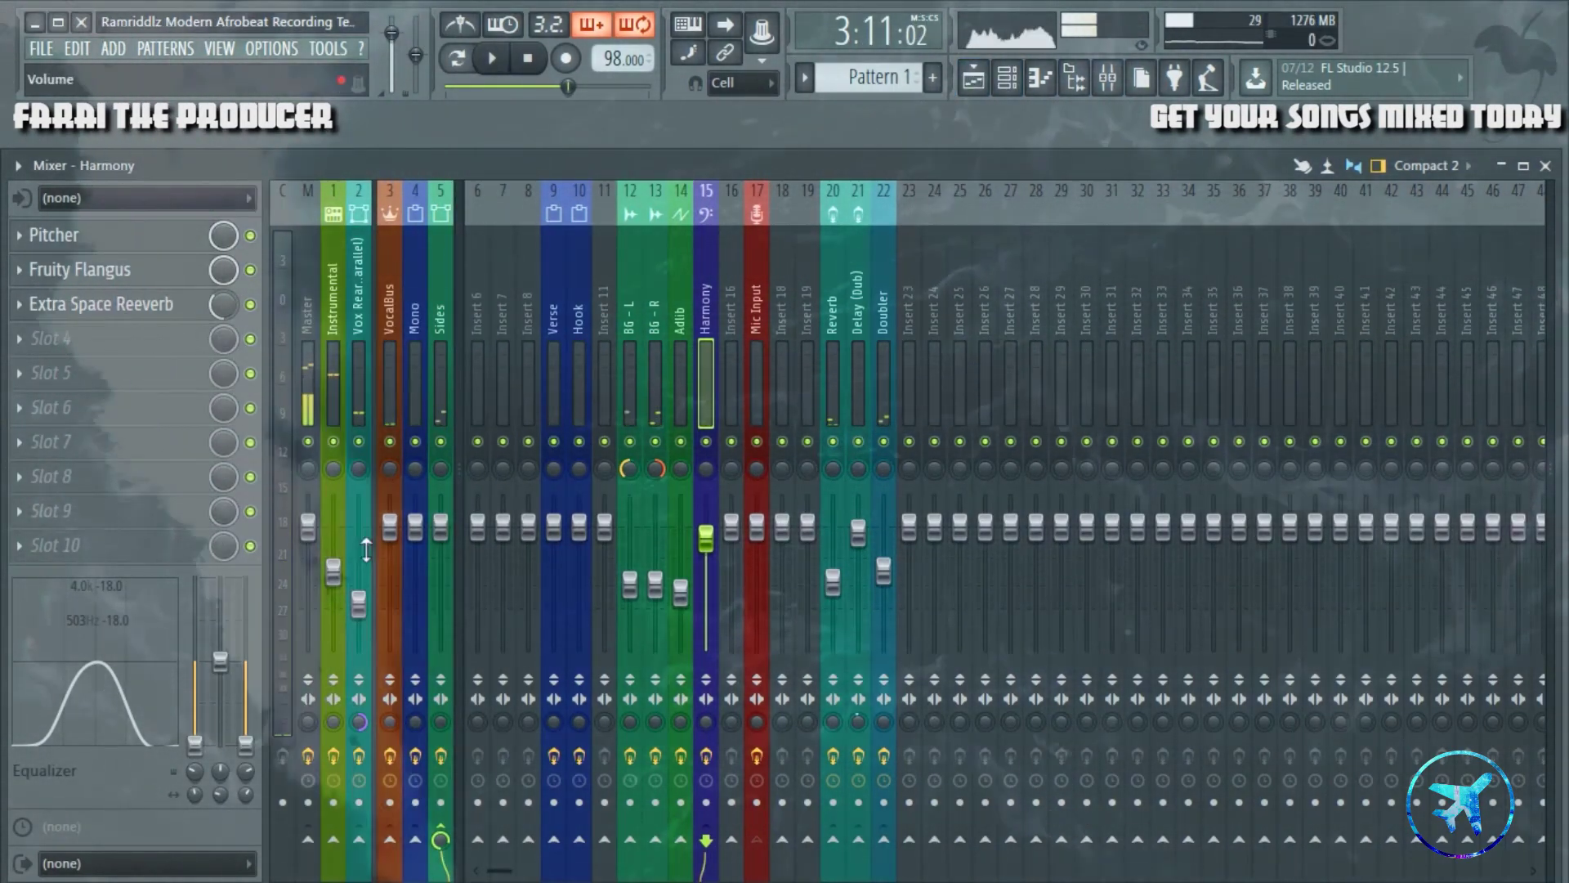
- Inspect the Final EQ, Ragga Multiband Compressor and SSL Bus Compressor on the VocalBus mixer track
left_click(389, 359)
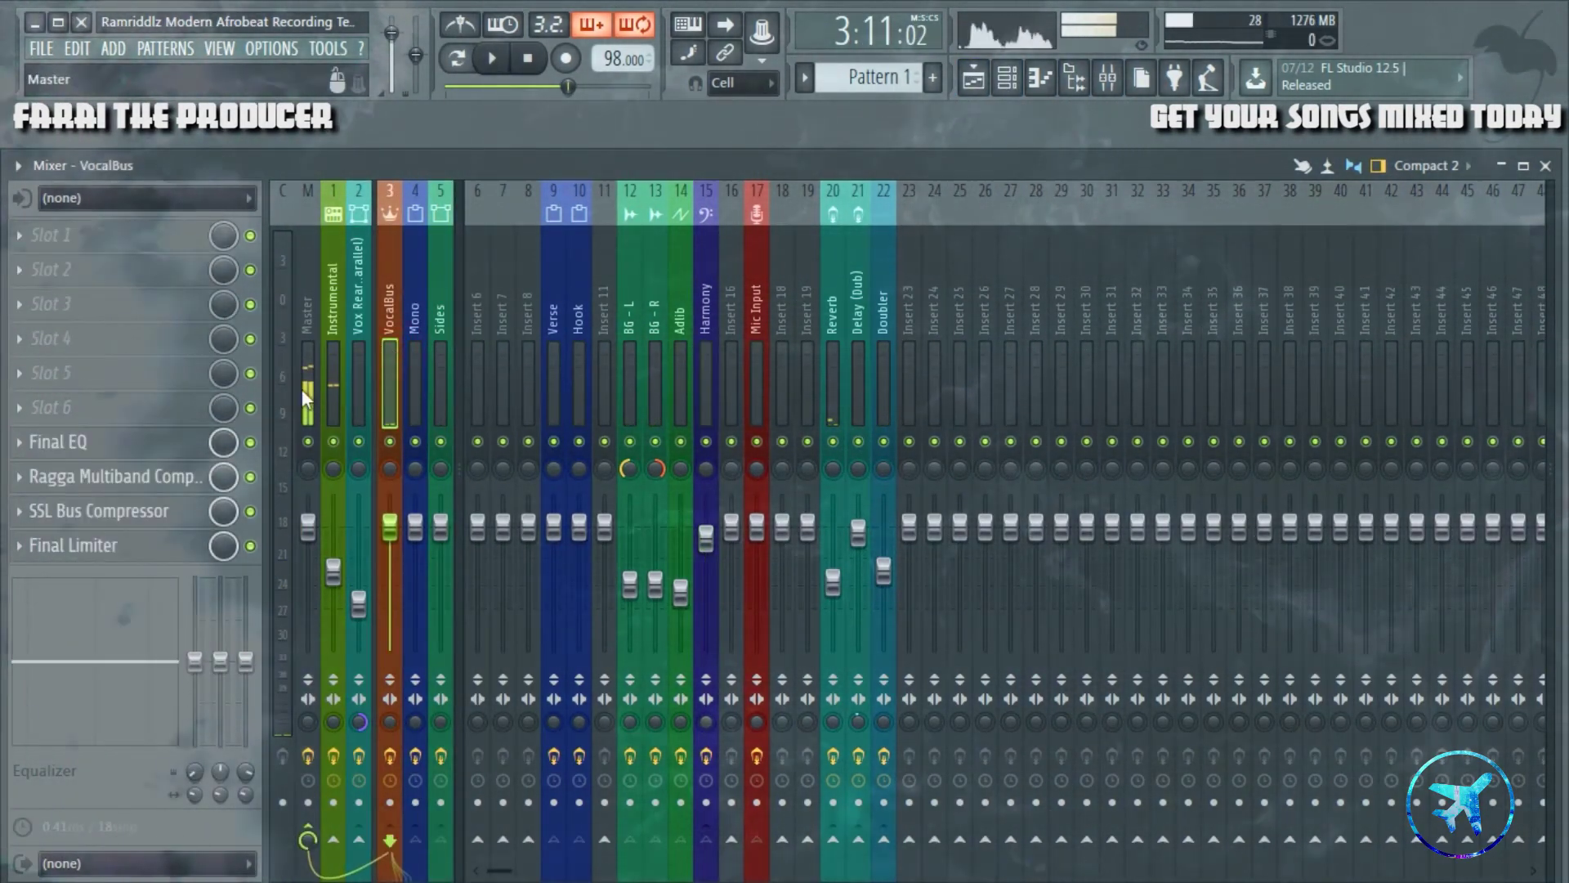
left_click(57, 441)
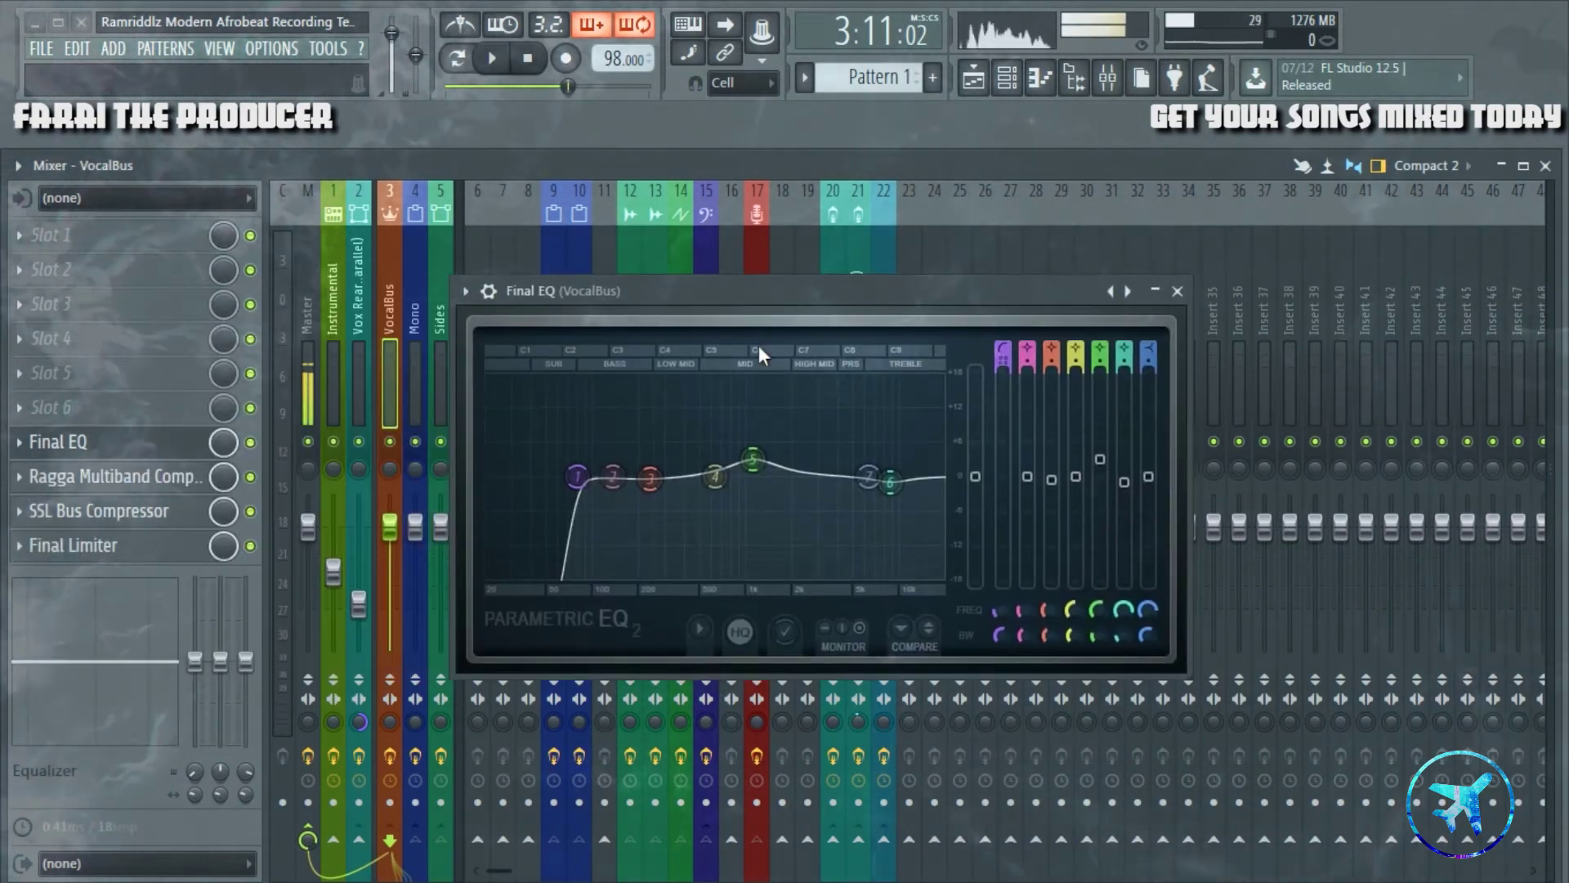
left_click(1177, 291)
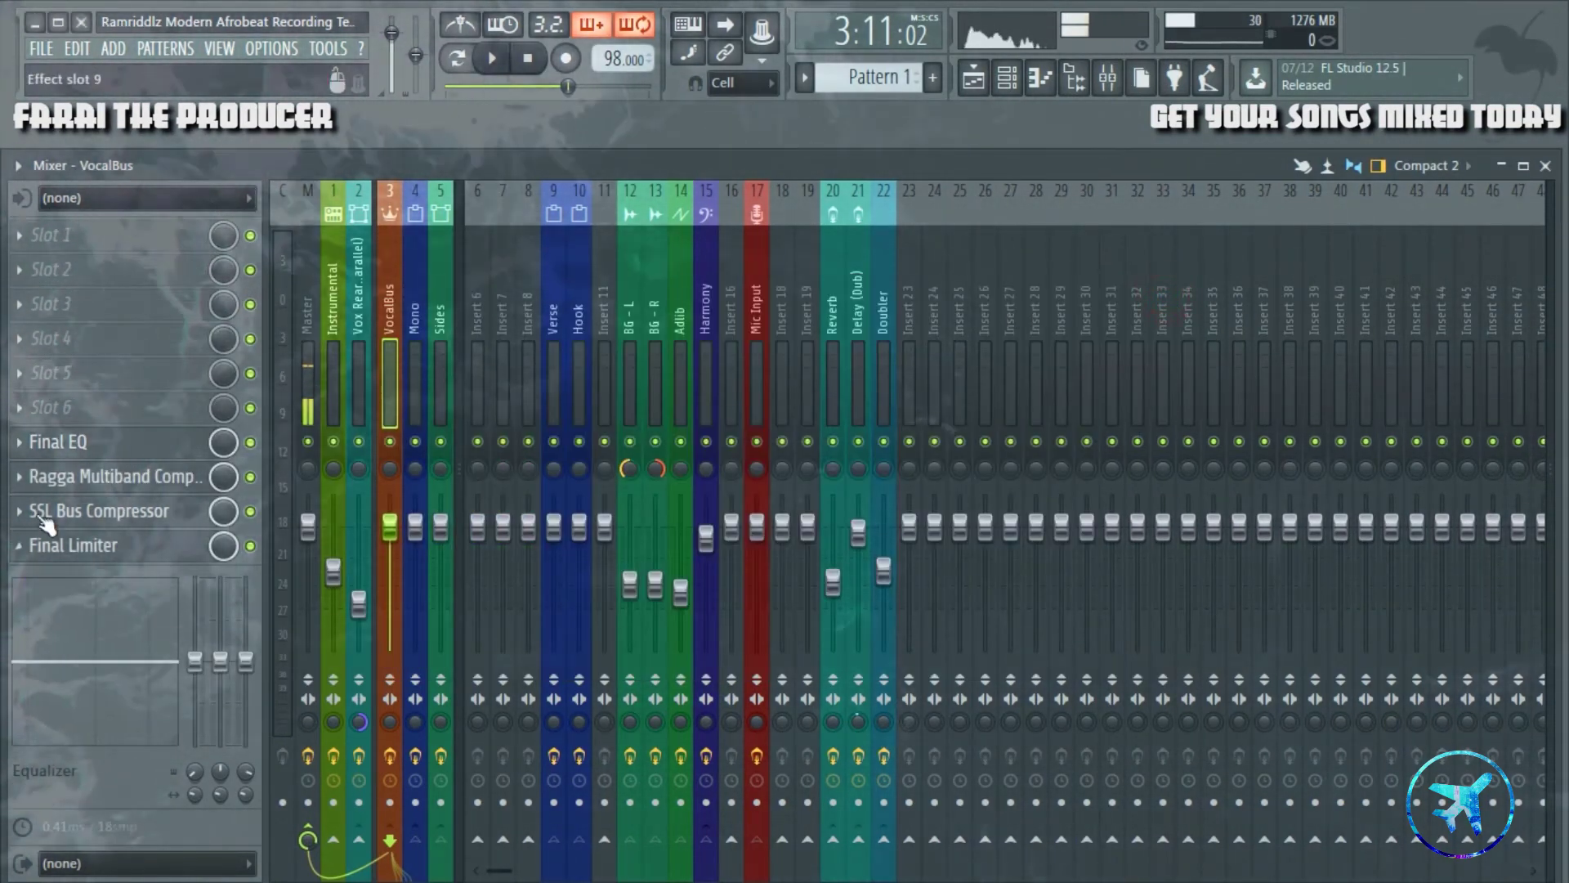
left_click(148, 476)
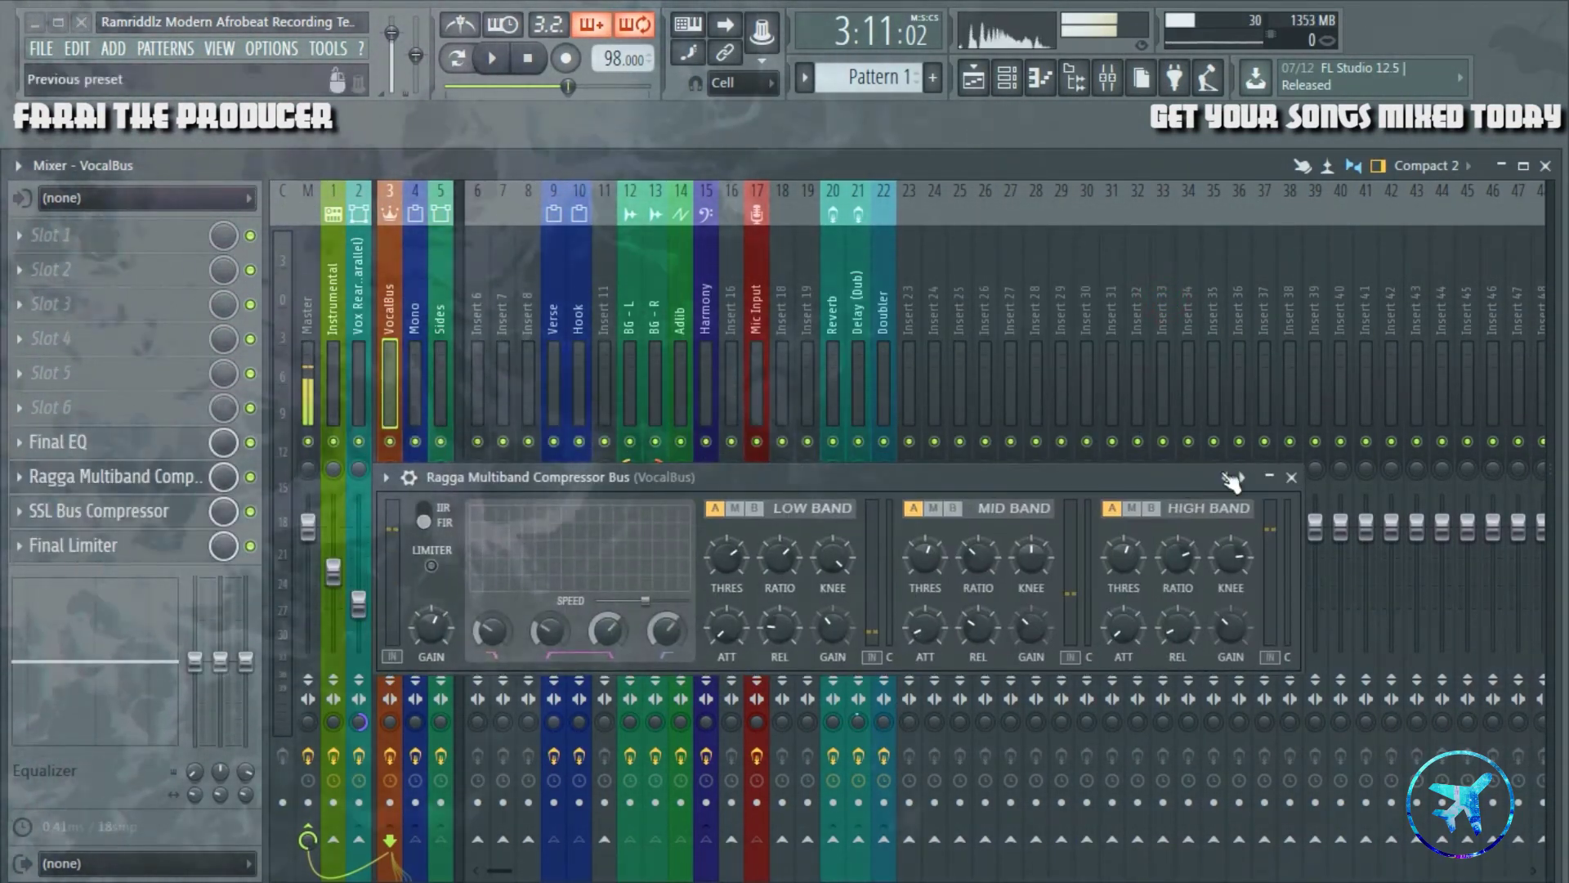
left_click(1291, 478)
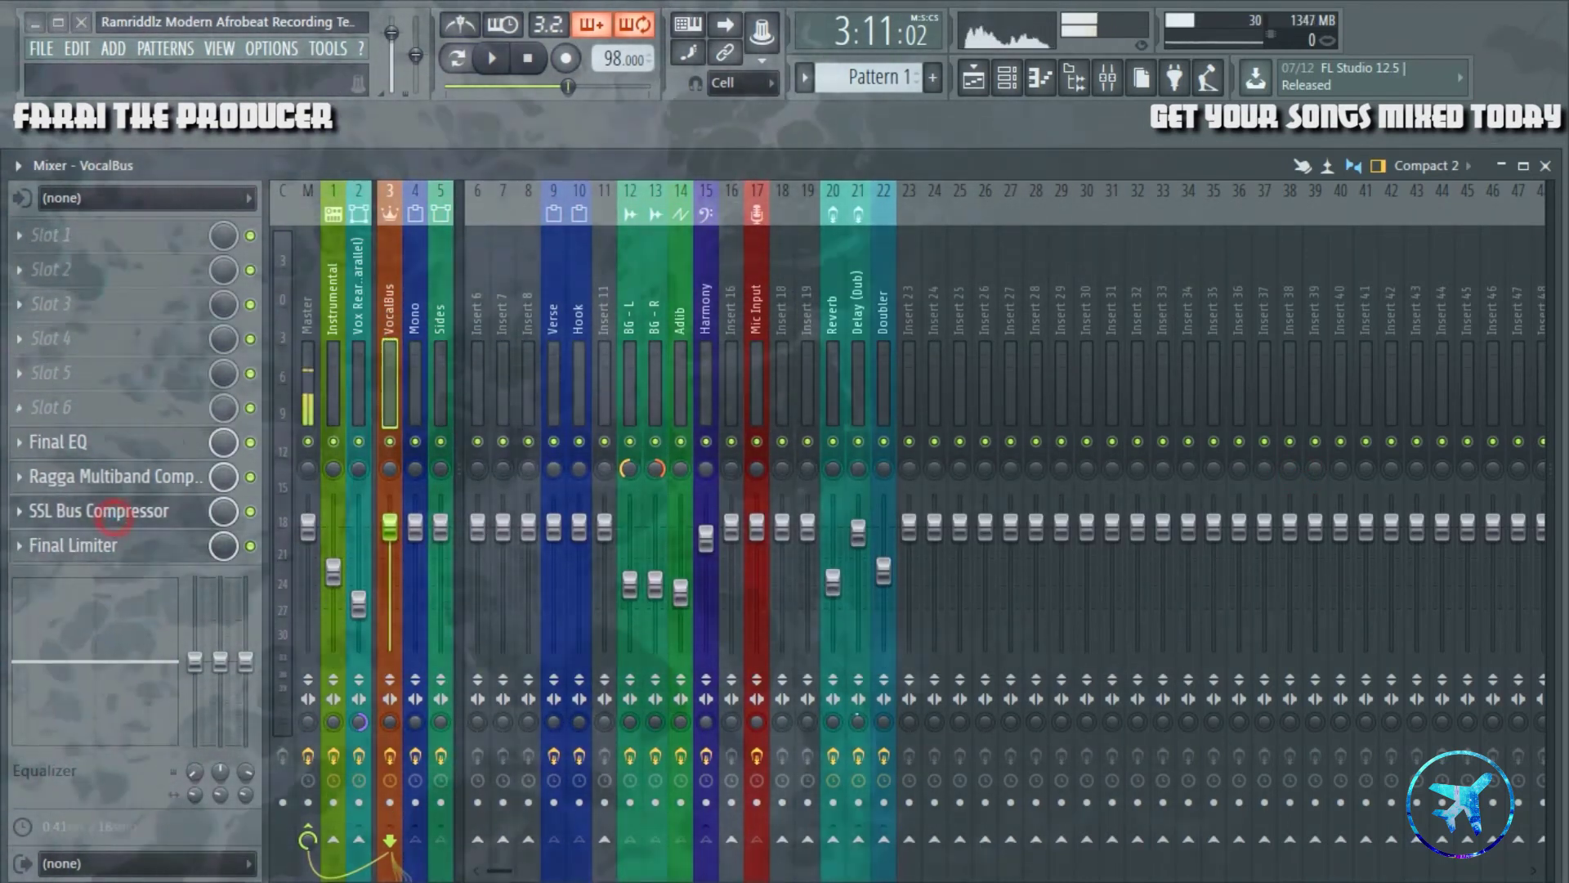
left_click(98, 511)
left_click_drag(497, 430, 659, 481)
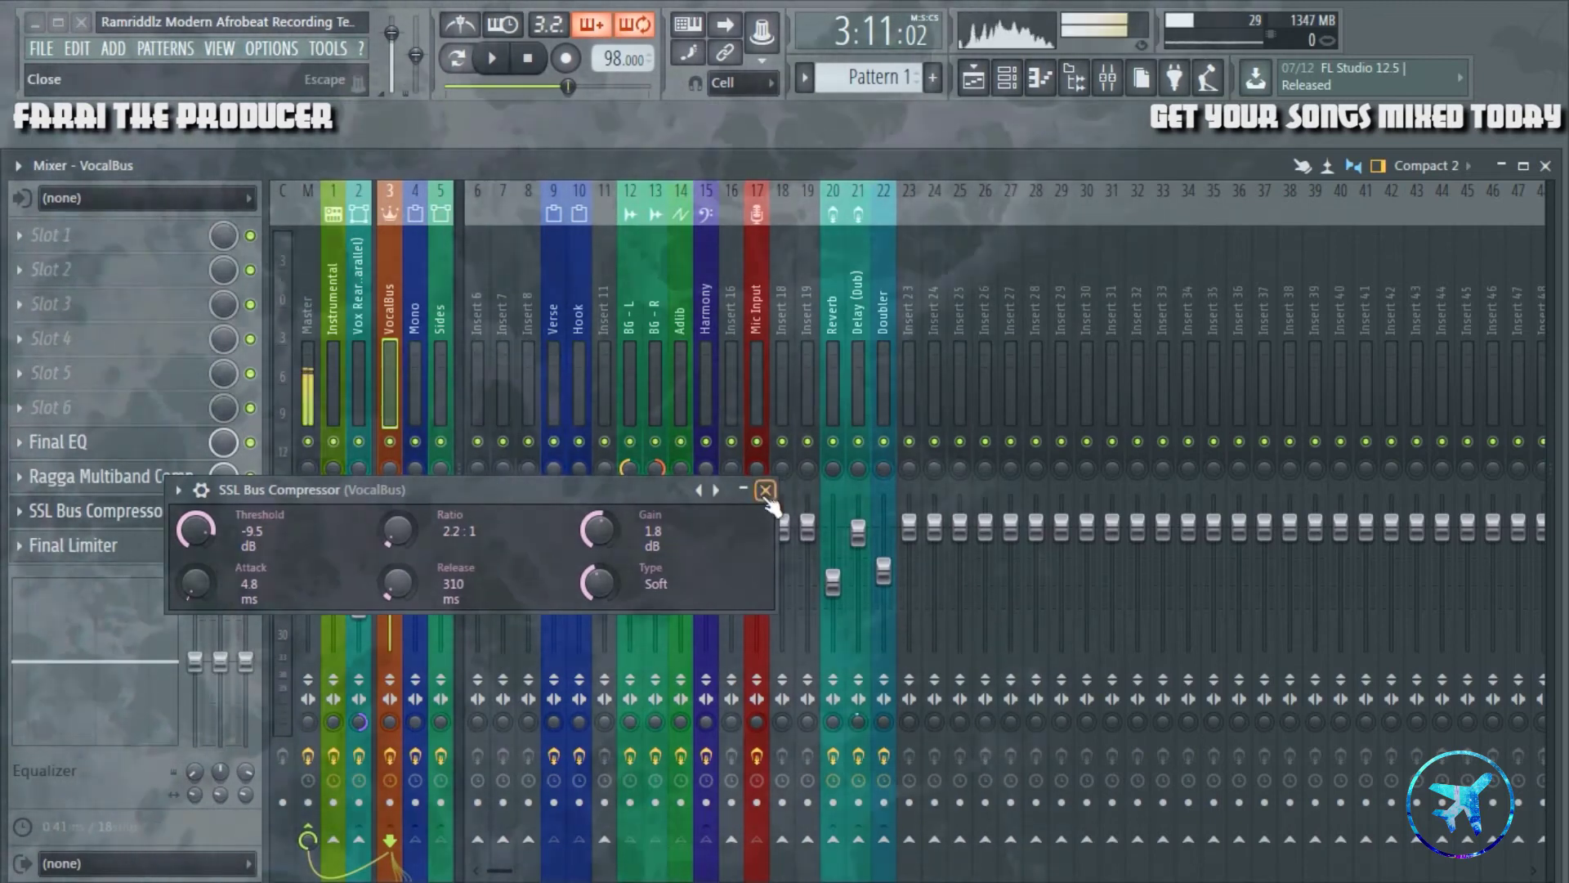
left_click(764, 483)
- Open BussColors4 on the Master track and examine its Color, input, output and Dry/Wet settings
left_click(309, 310)
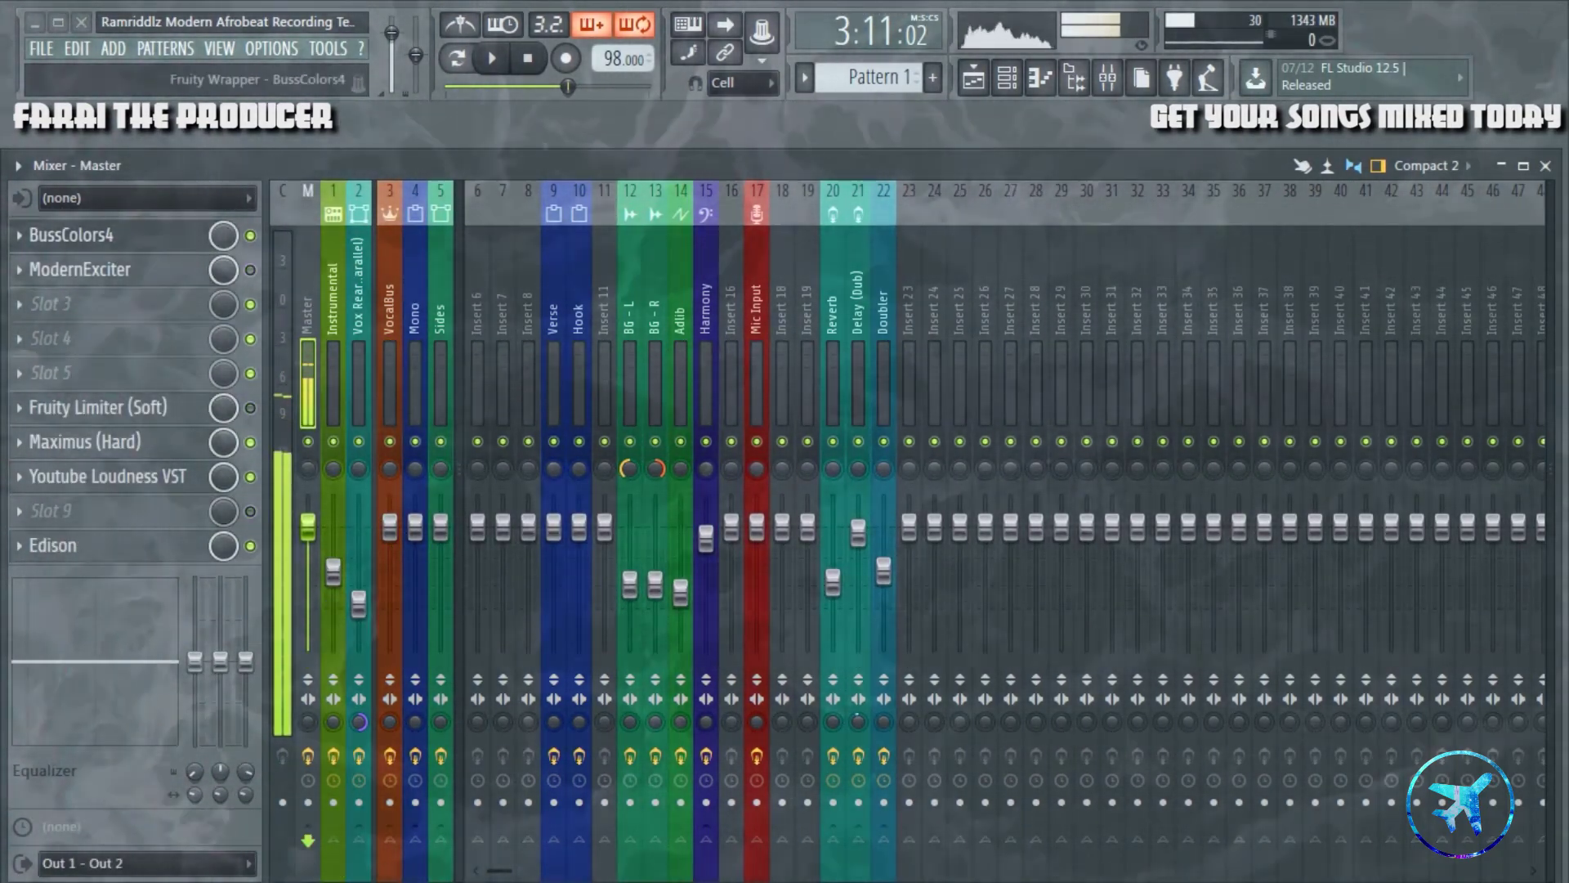
left_click(163, 250)
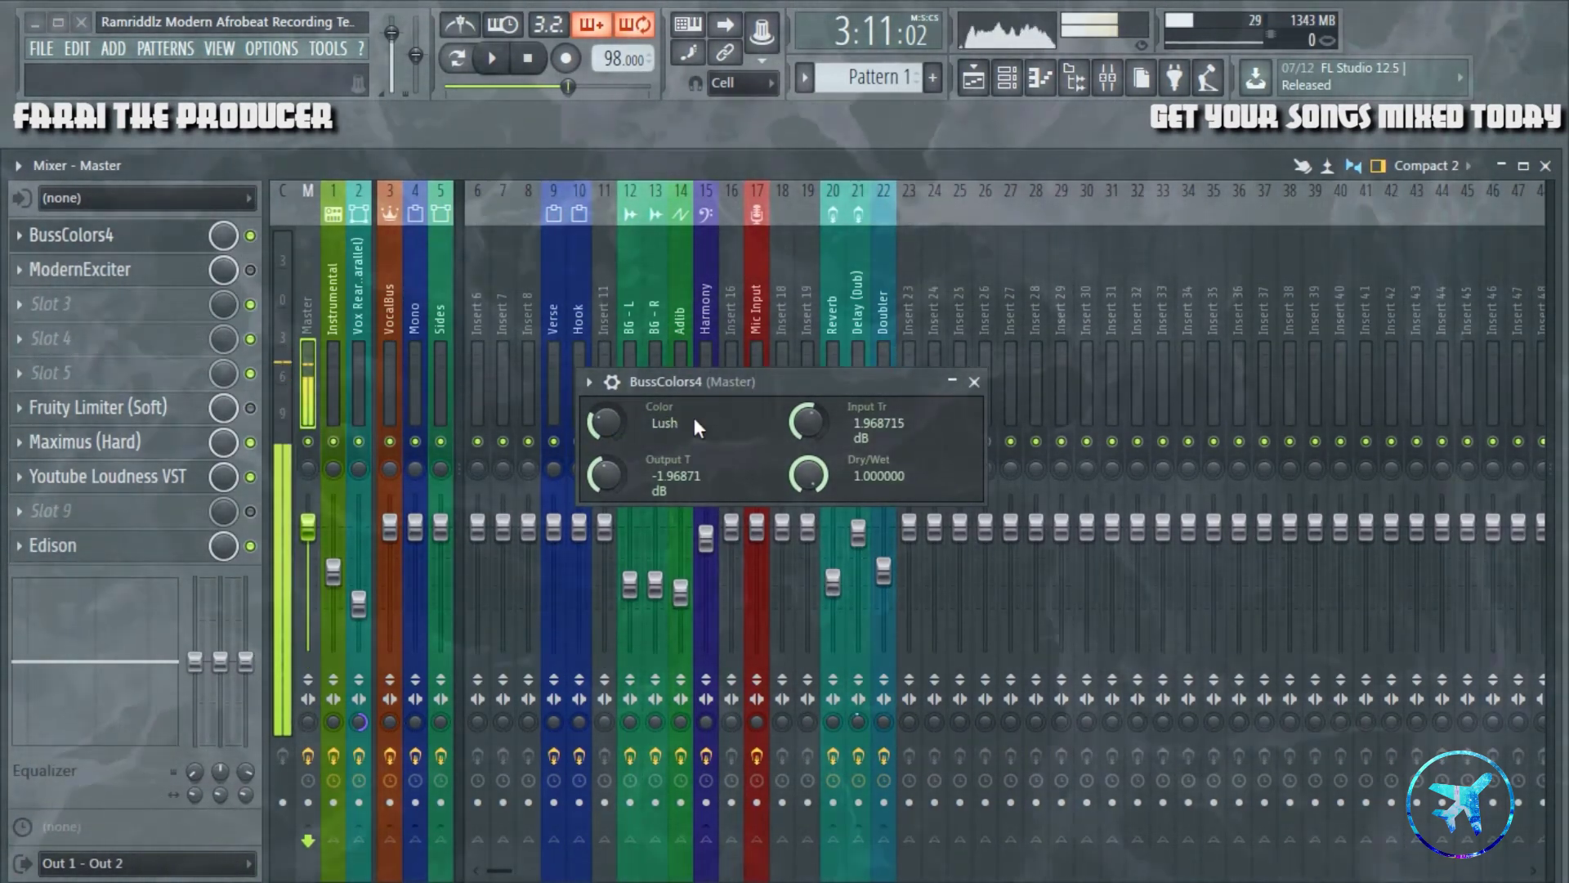
left_click_drag(837, 379, 852, 368)
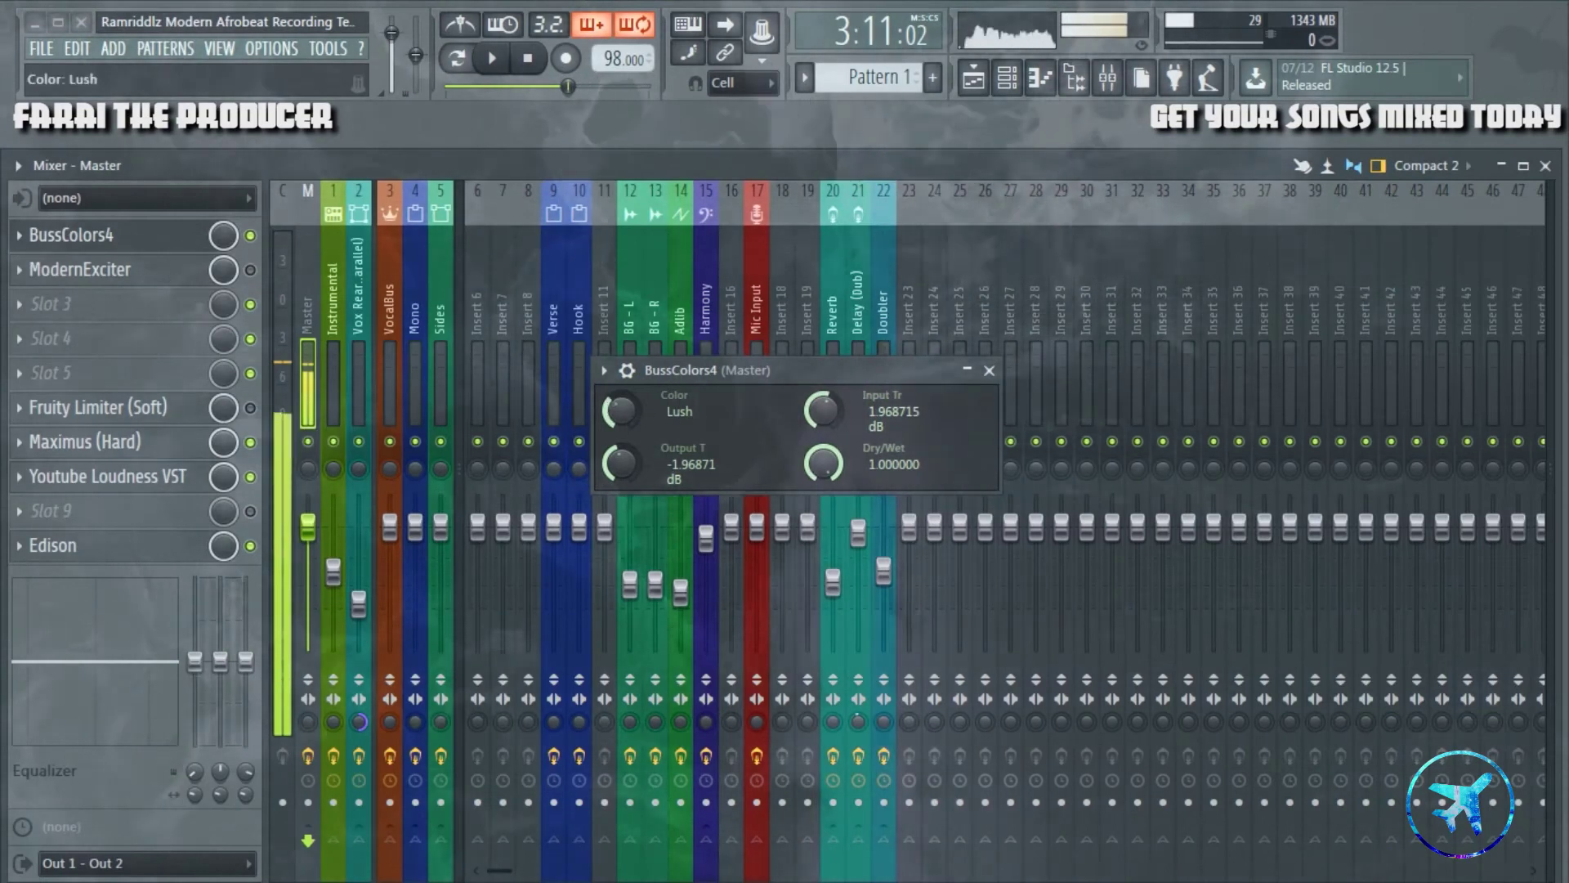
left_click_drag(621, 411, 620, 392)
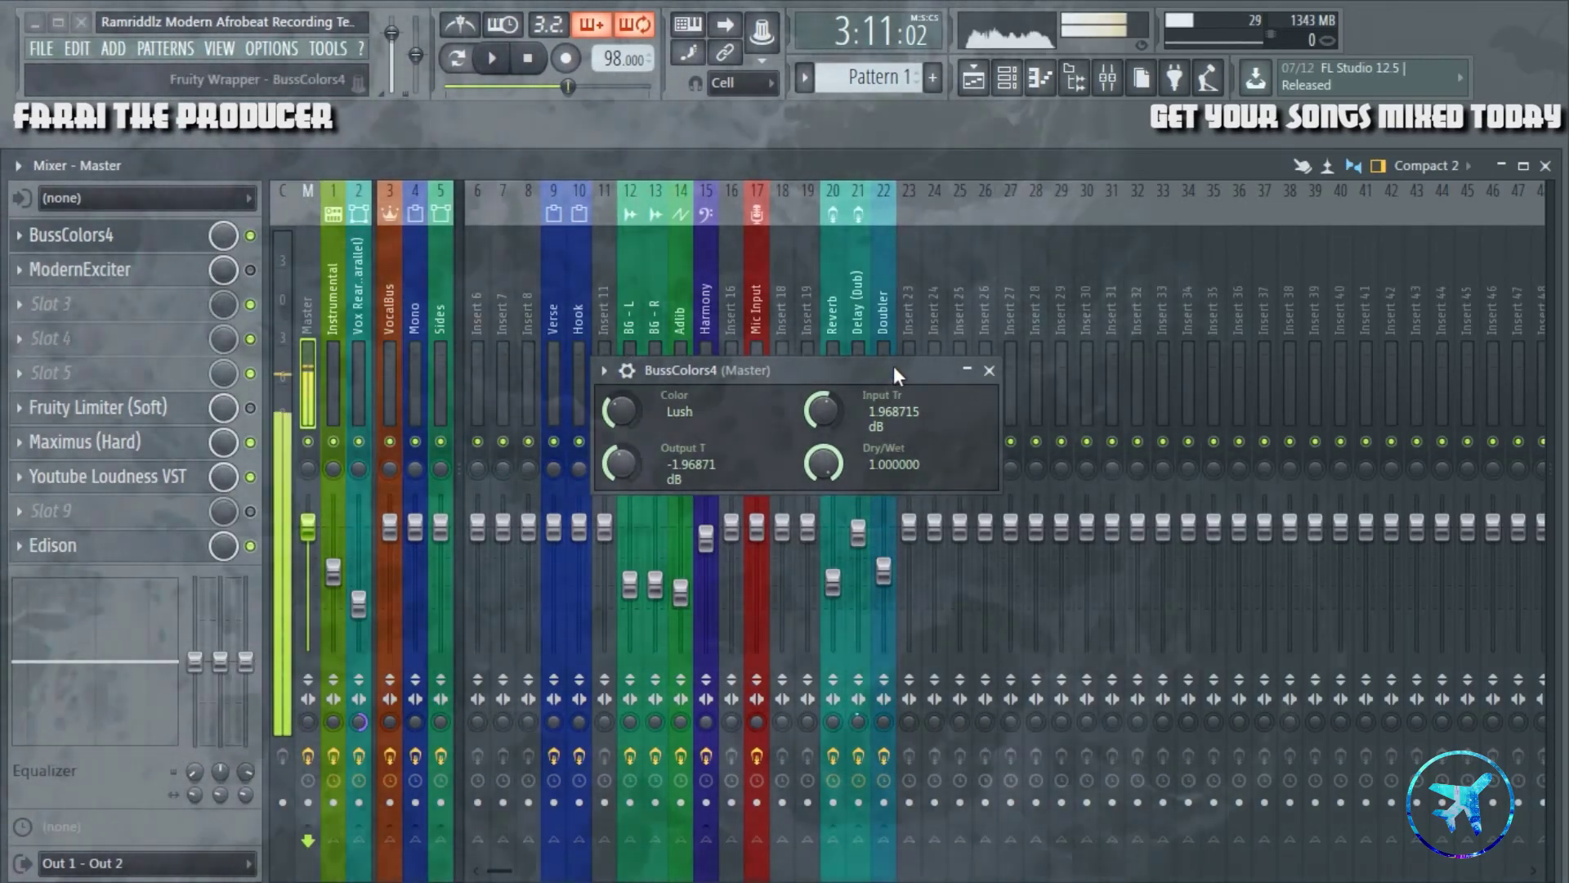
- Open ModernExciter on the Master track and place its window below BussColors4 to examine its settings
left_click_drag(629, 401, 629, 399)
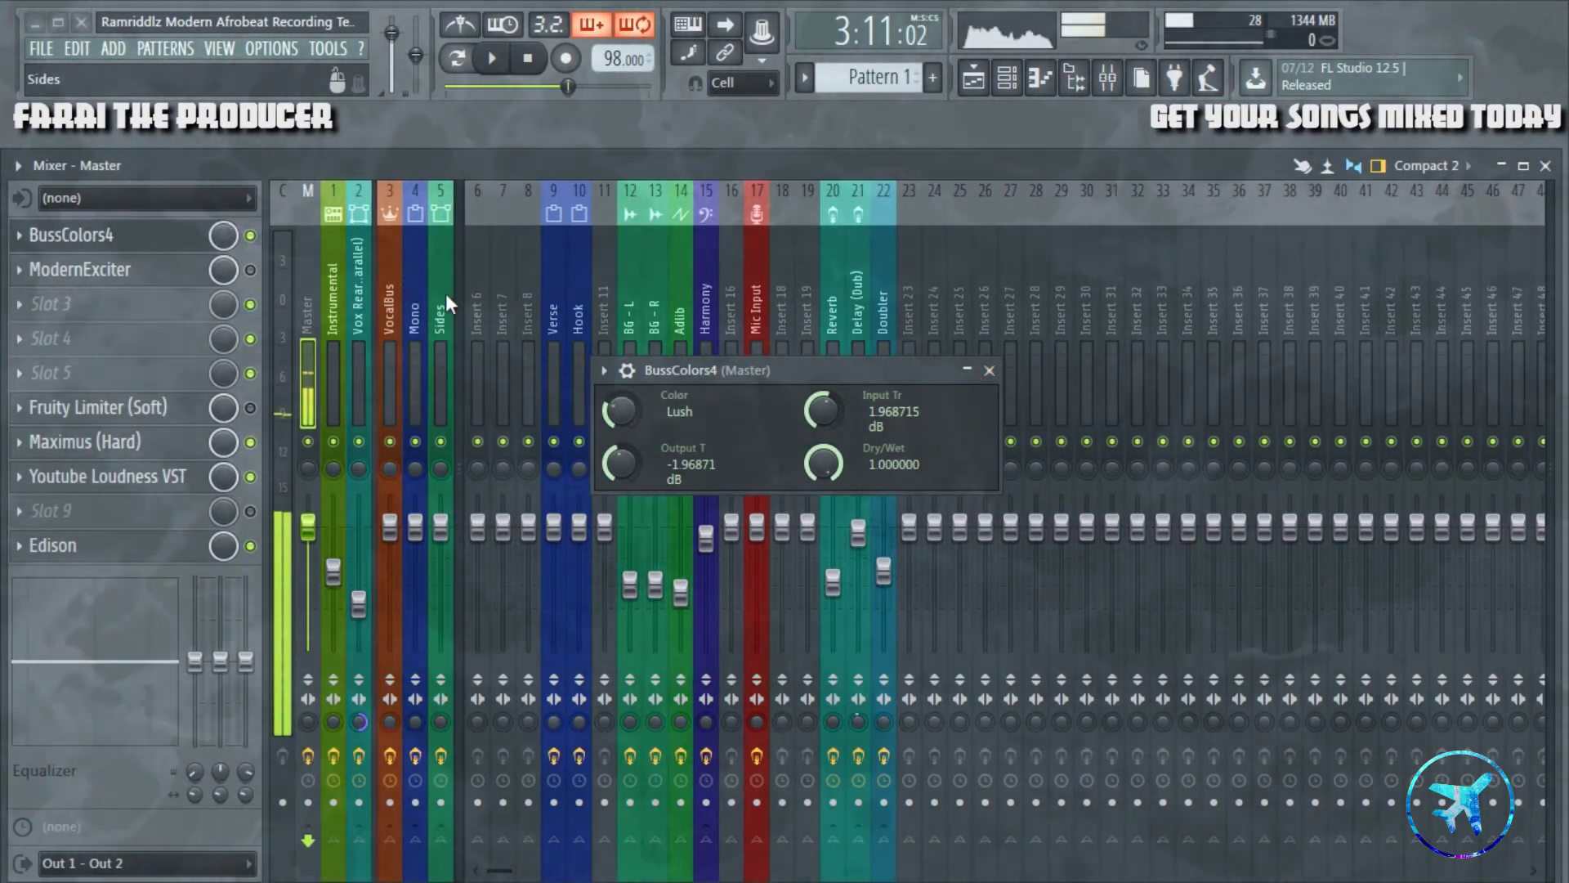
left_click(169, 282)
left_click_drag(786, 654, 777, 511)
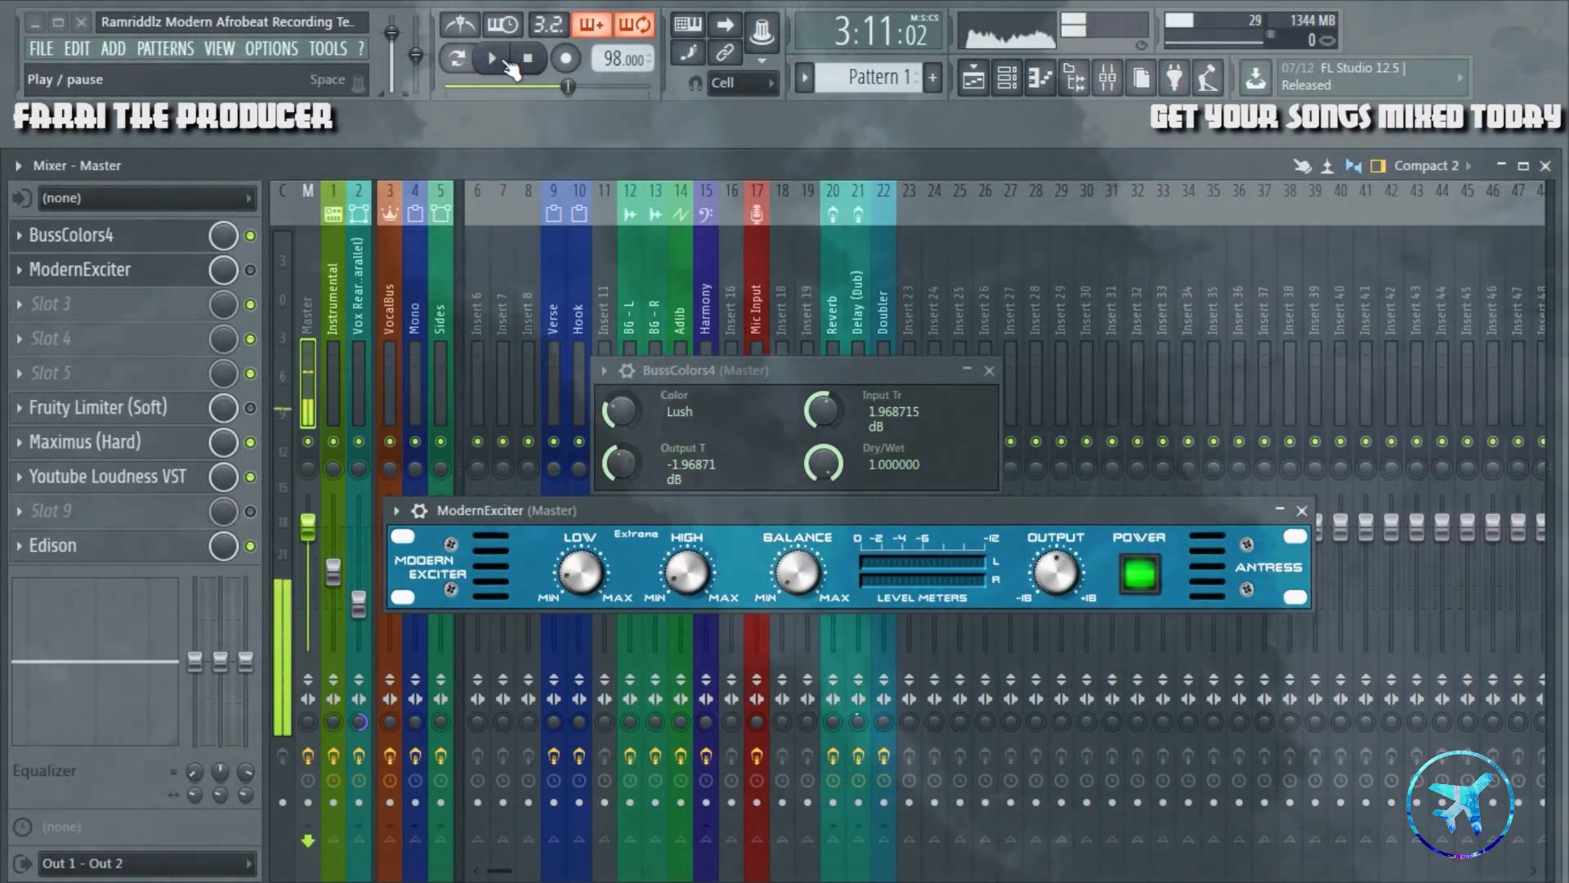
- Play the mix while switching ModernExciter on and off on the Master track to compare the sound, and stop playback
left_click(510, 65)
left_click(250, 270)
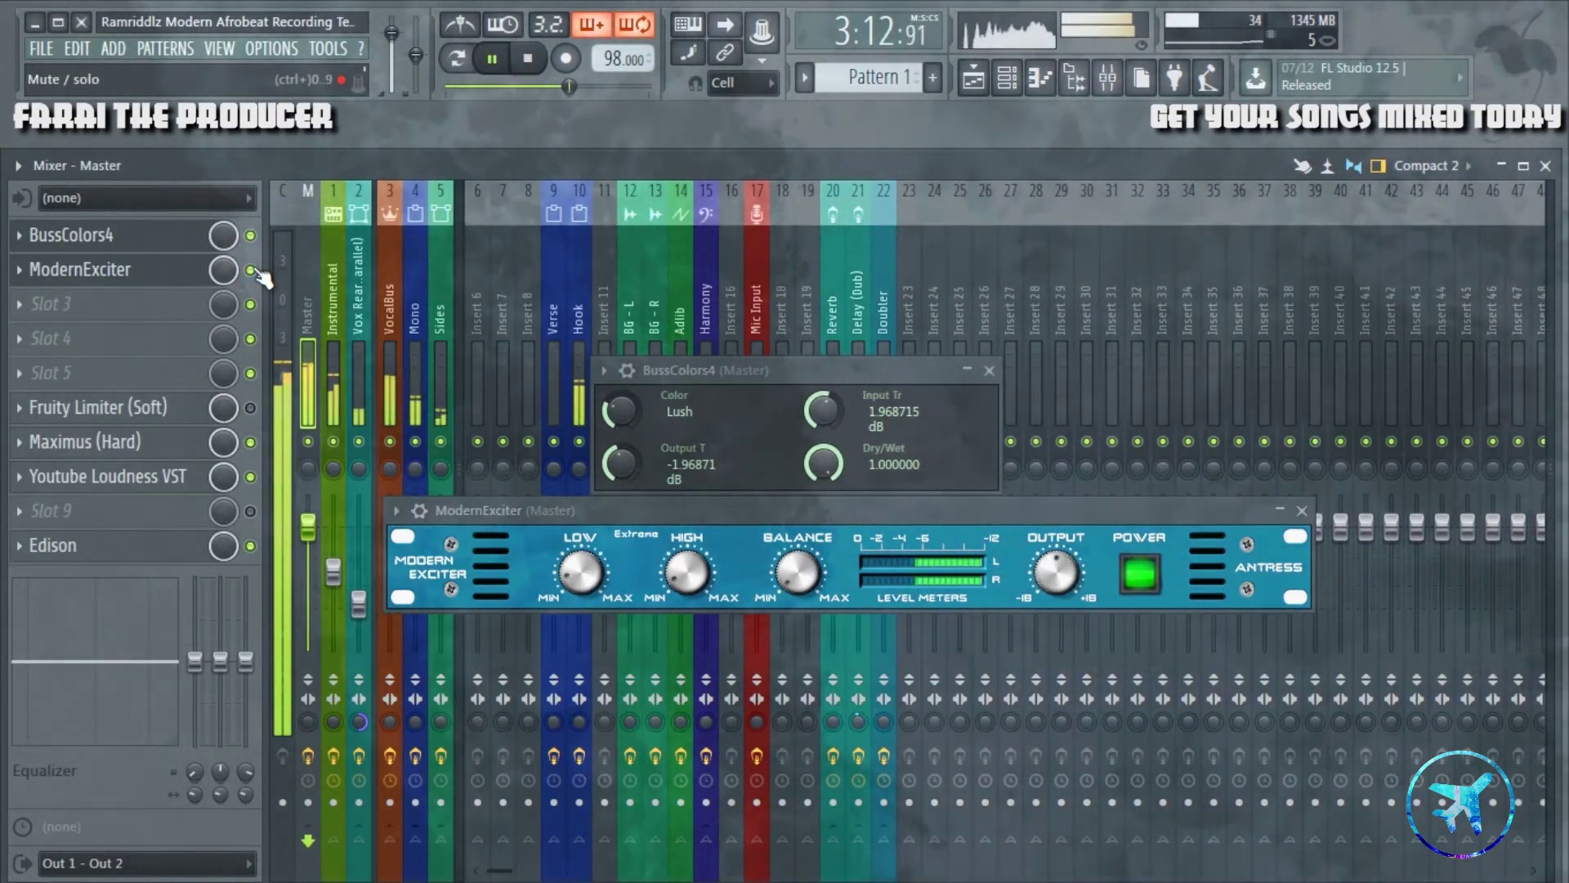
left_click(250, 270)
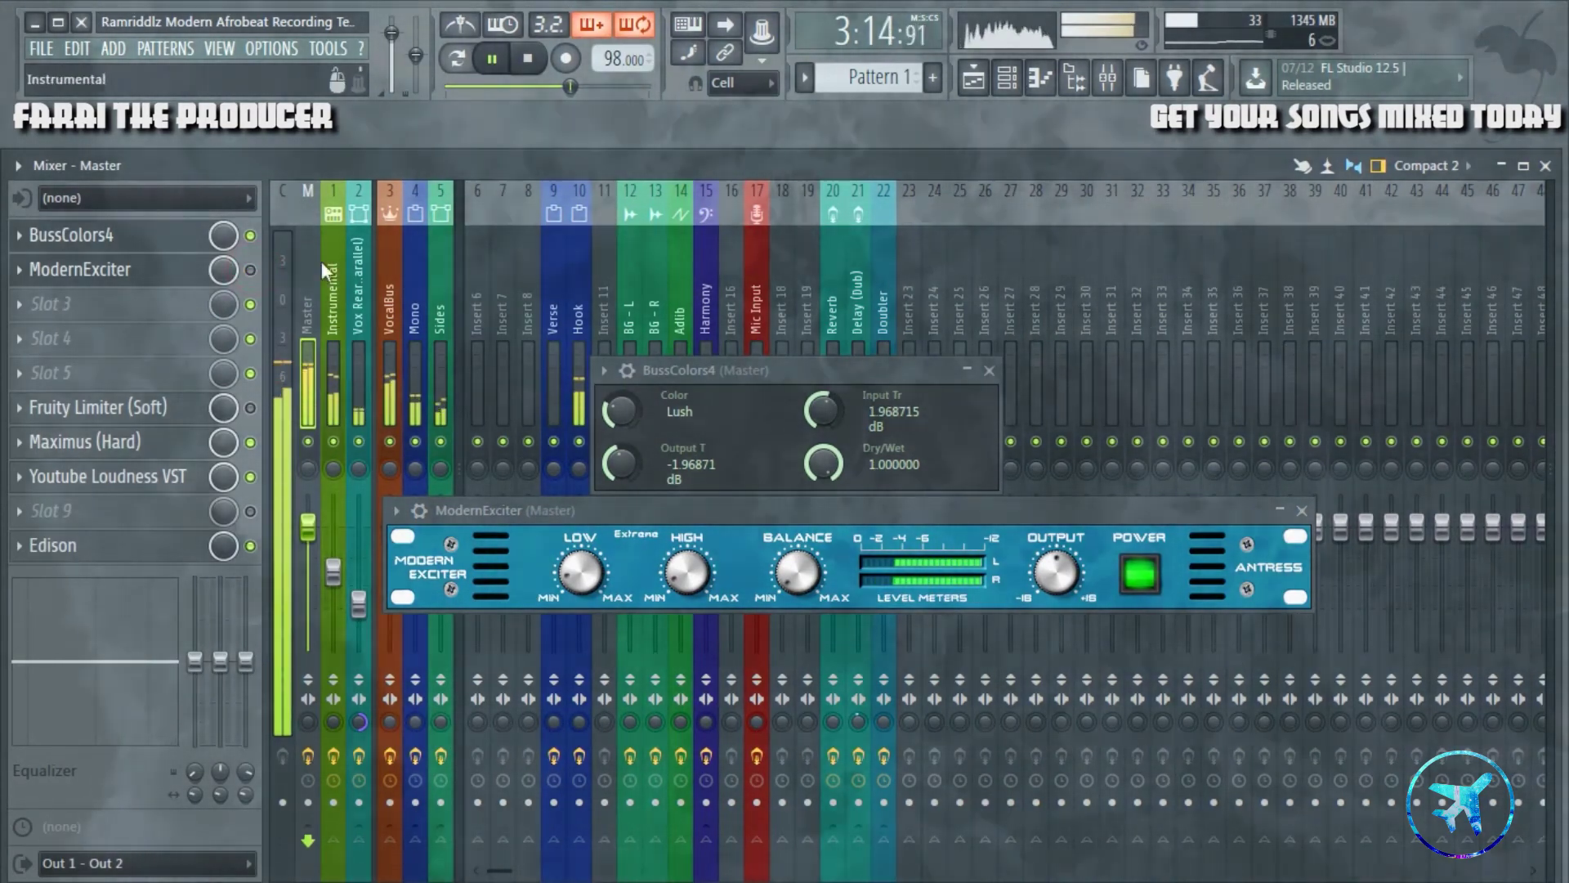
left_click(250, 270)
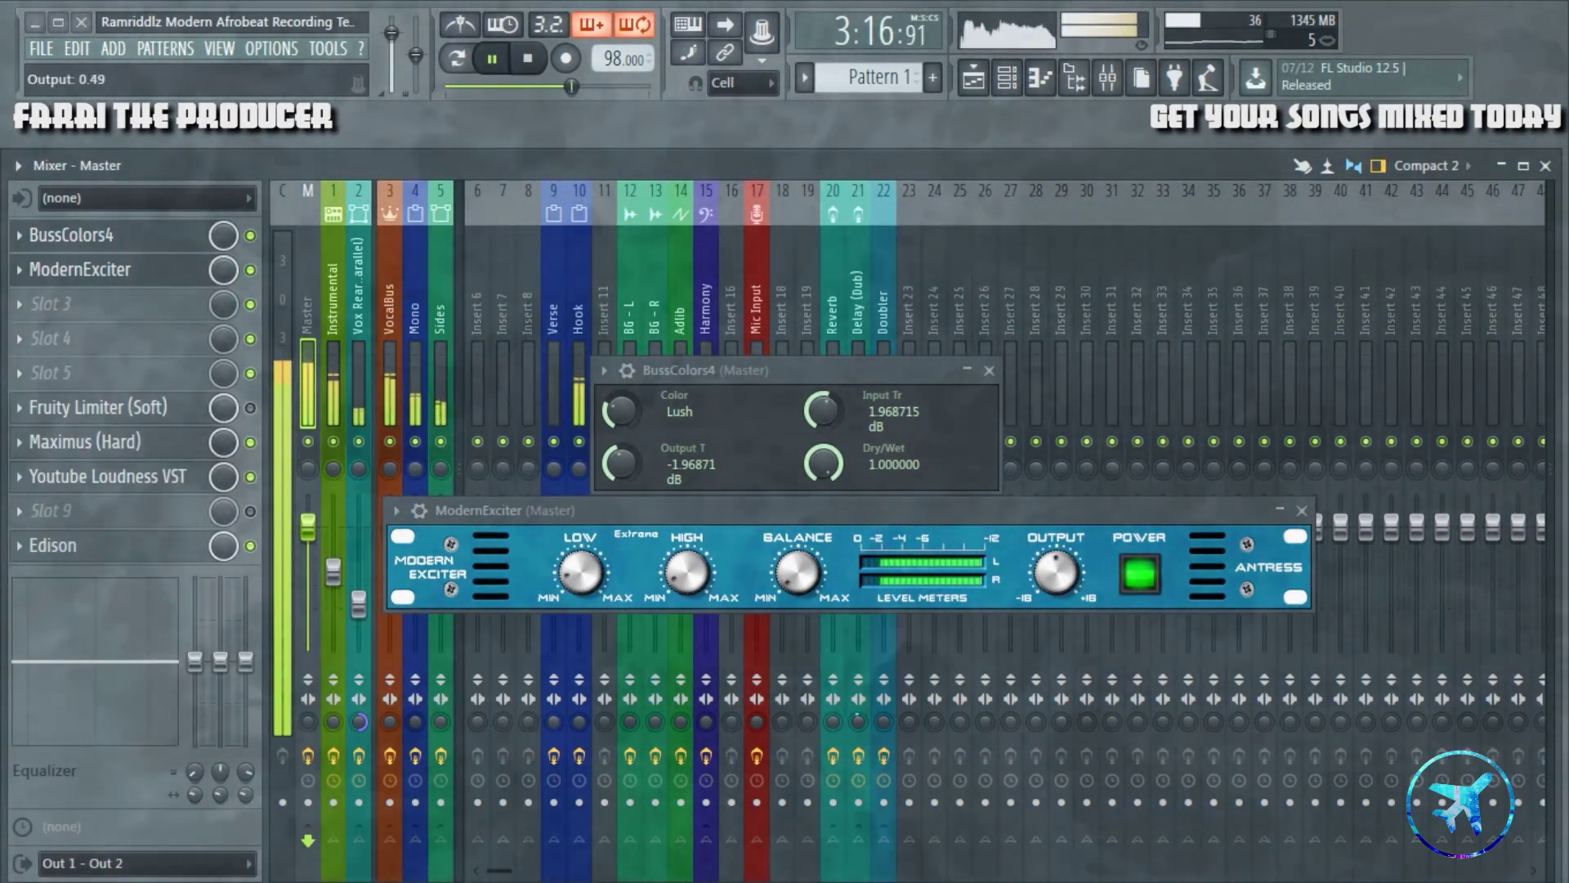
left_click(250, 270)
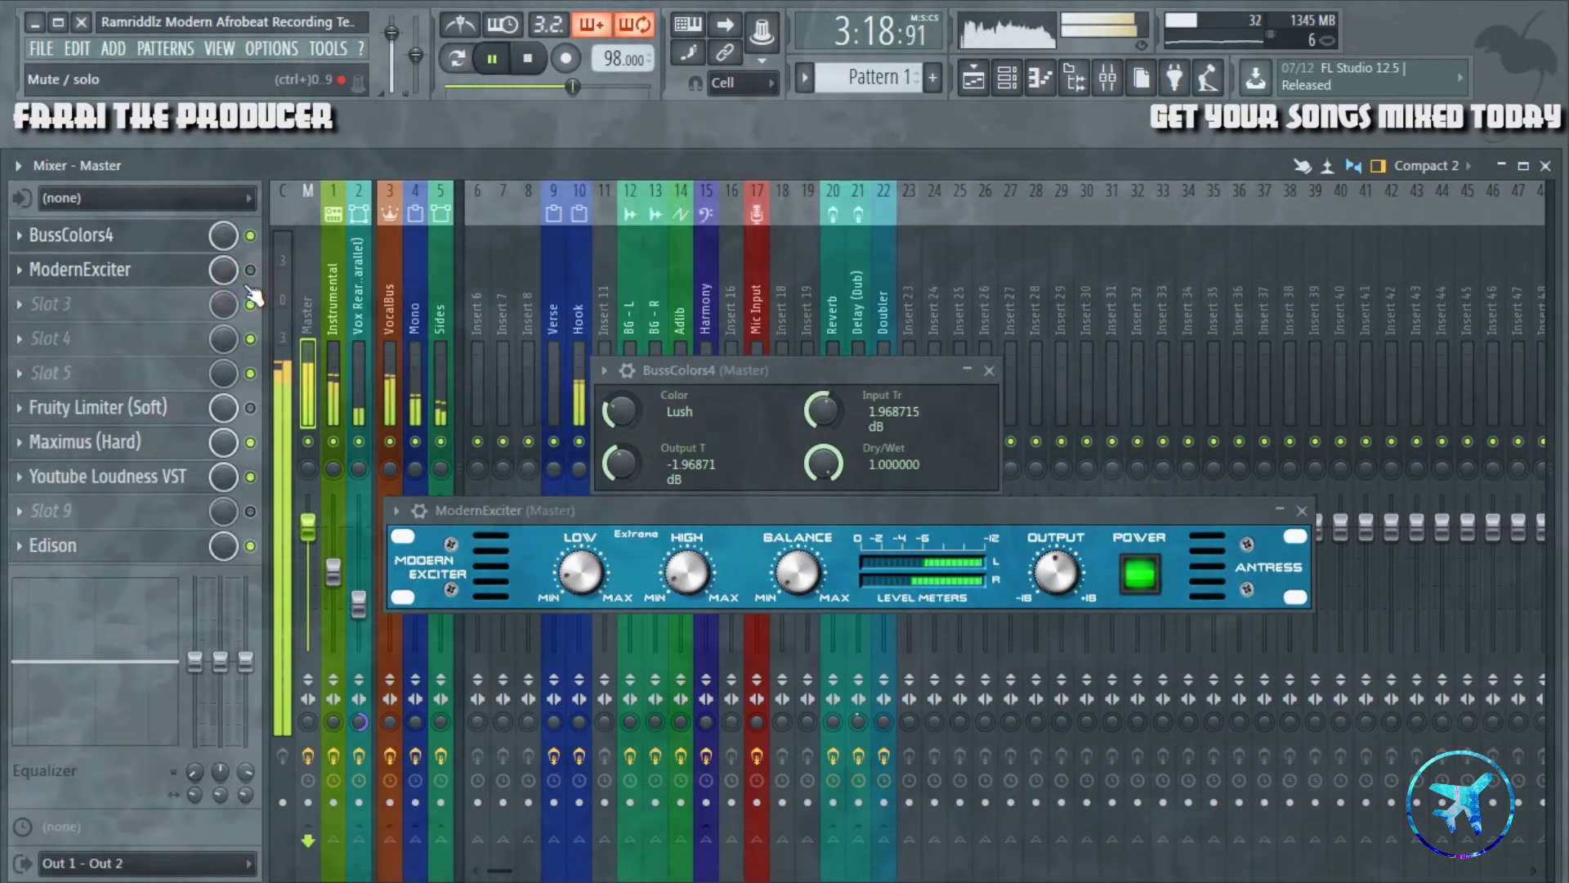
left_click(250, 270)
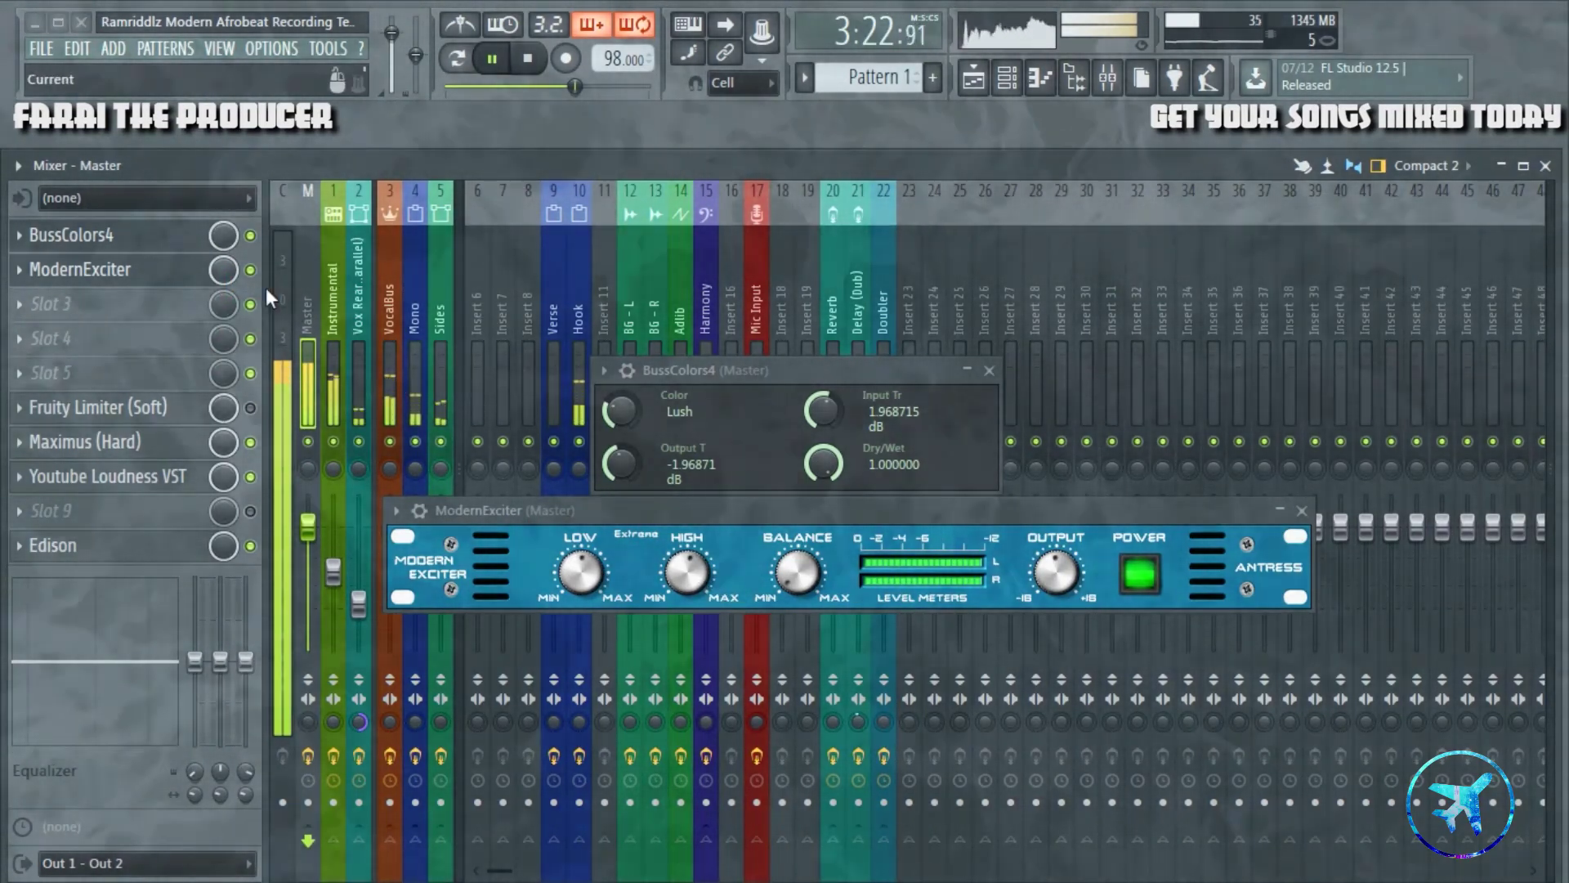
left_click(250, 270)
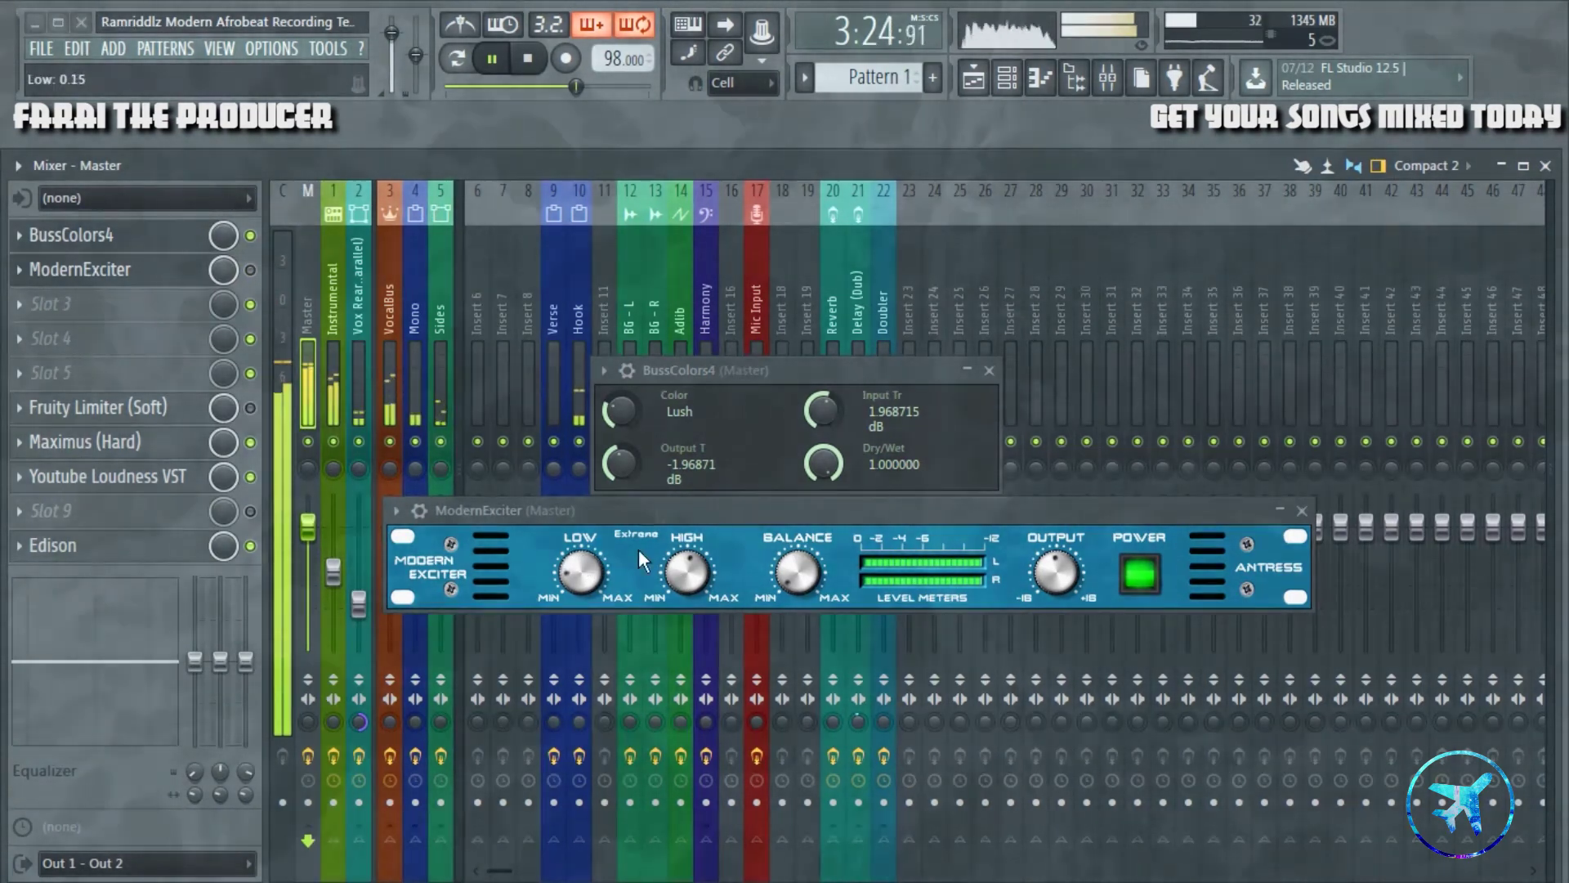
left_click_drag(687, 572, 686, 597)
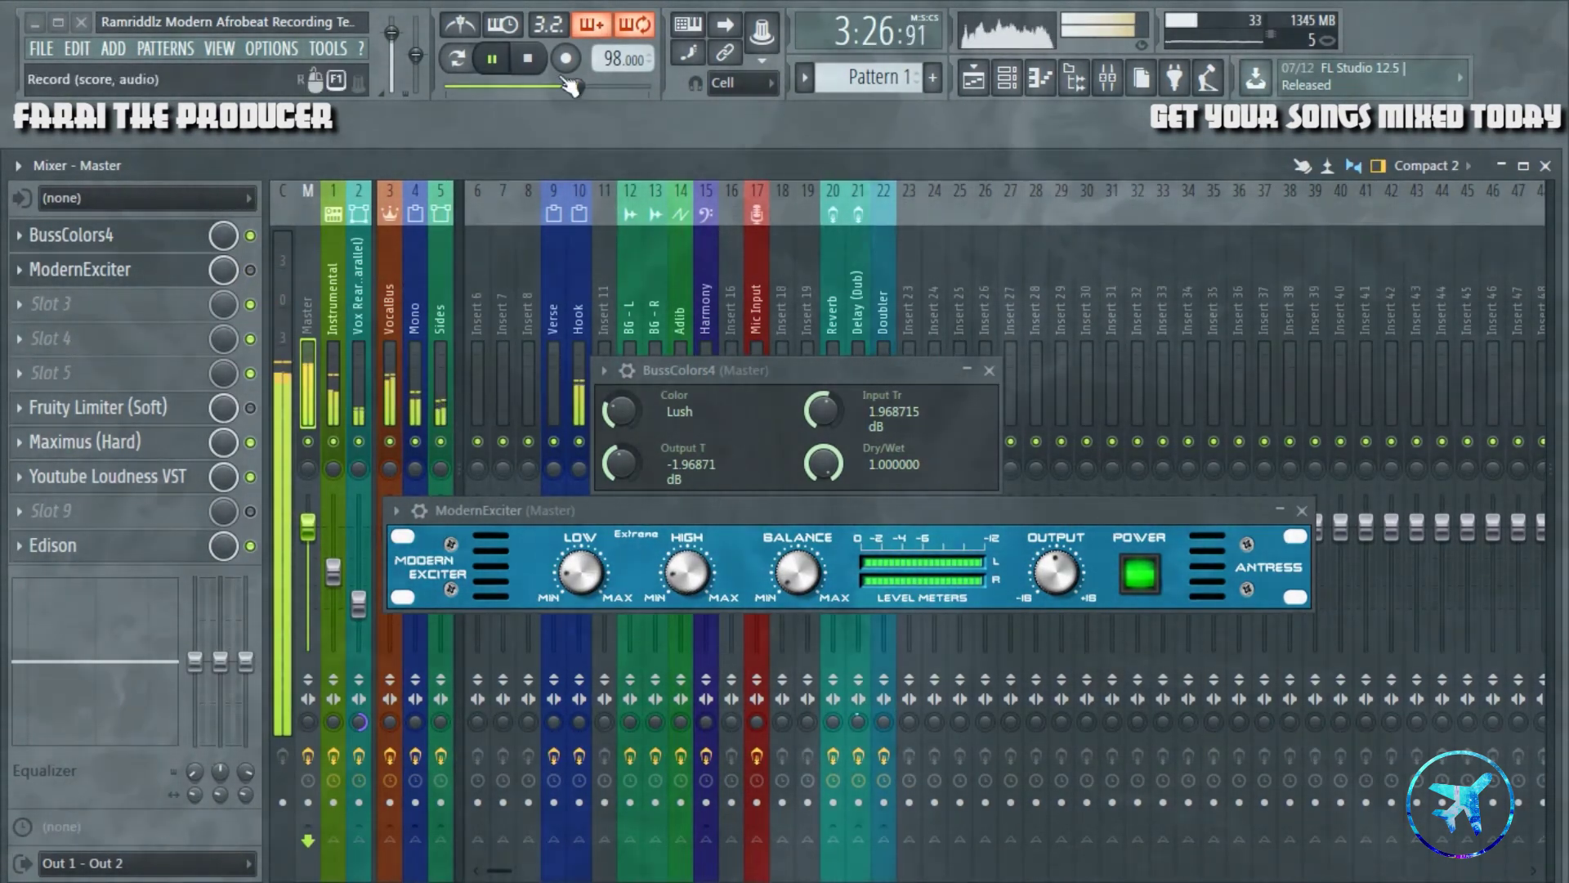
key("space")
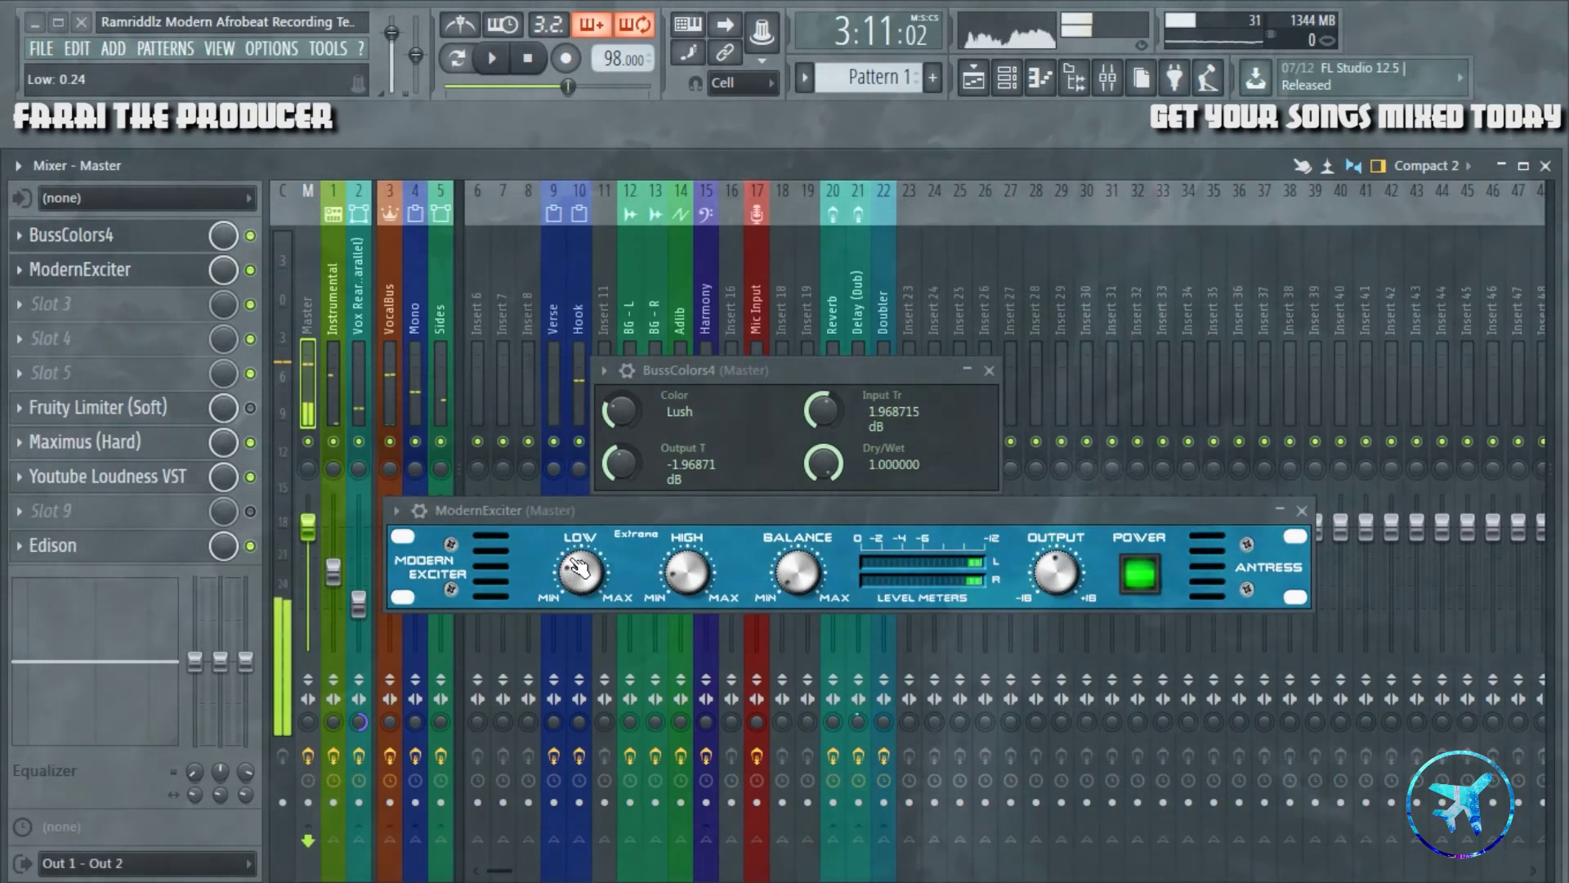
- Select the Master track and close its ModernExciter and BussColors4 windows
left_click(334, 340)
left_click(310, 322)
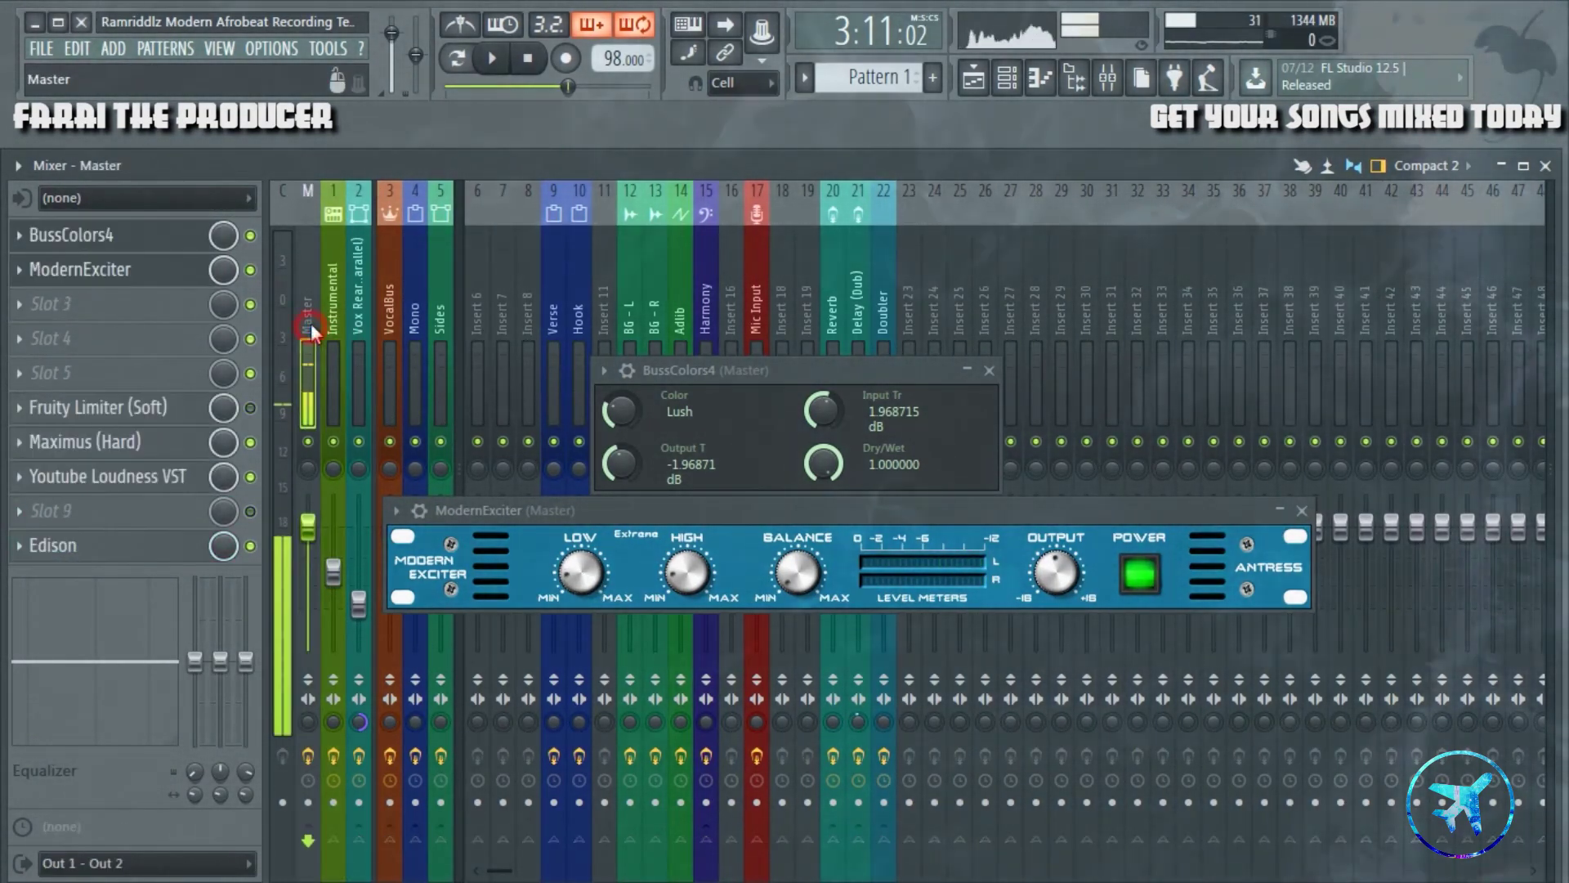
left_click(1301, 512)
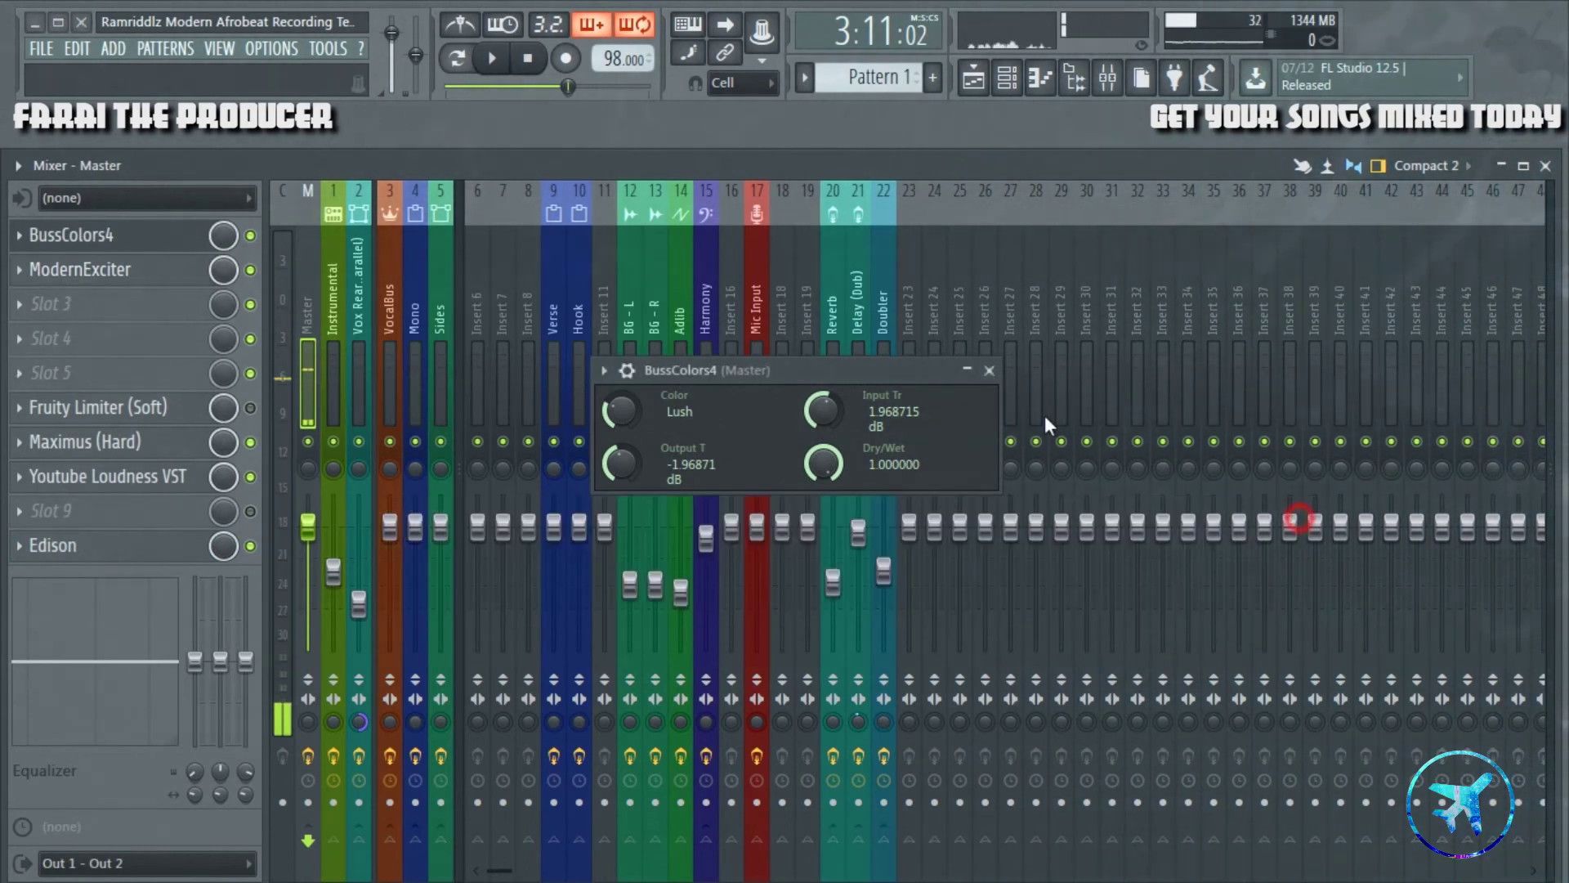
left_click(992, 372)
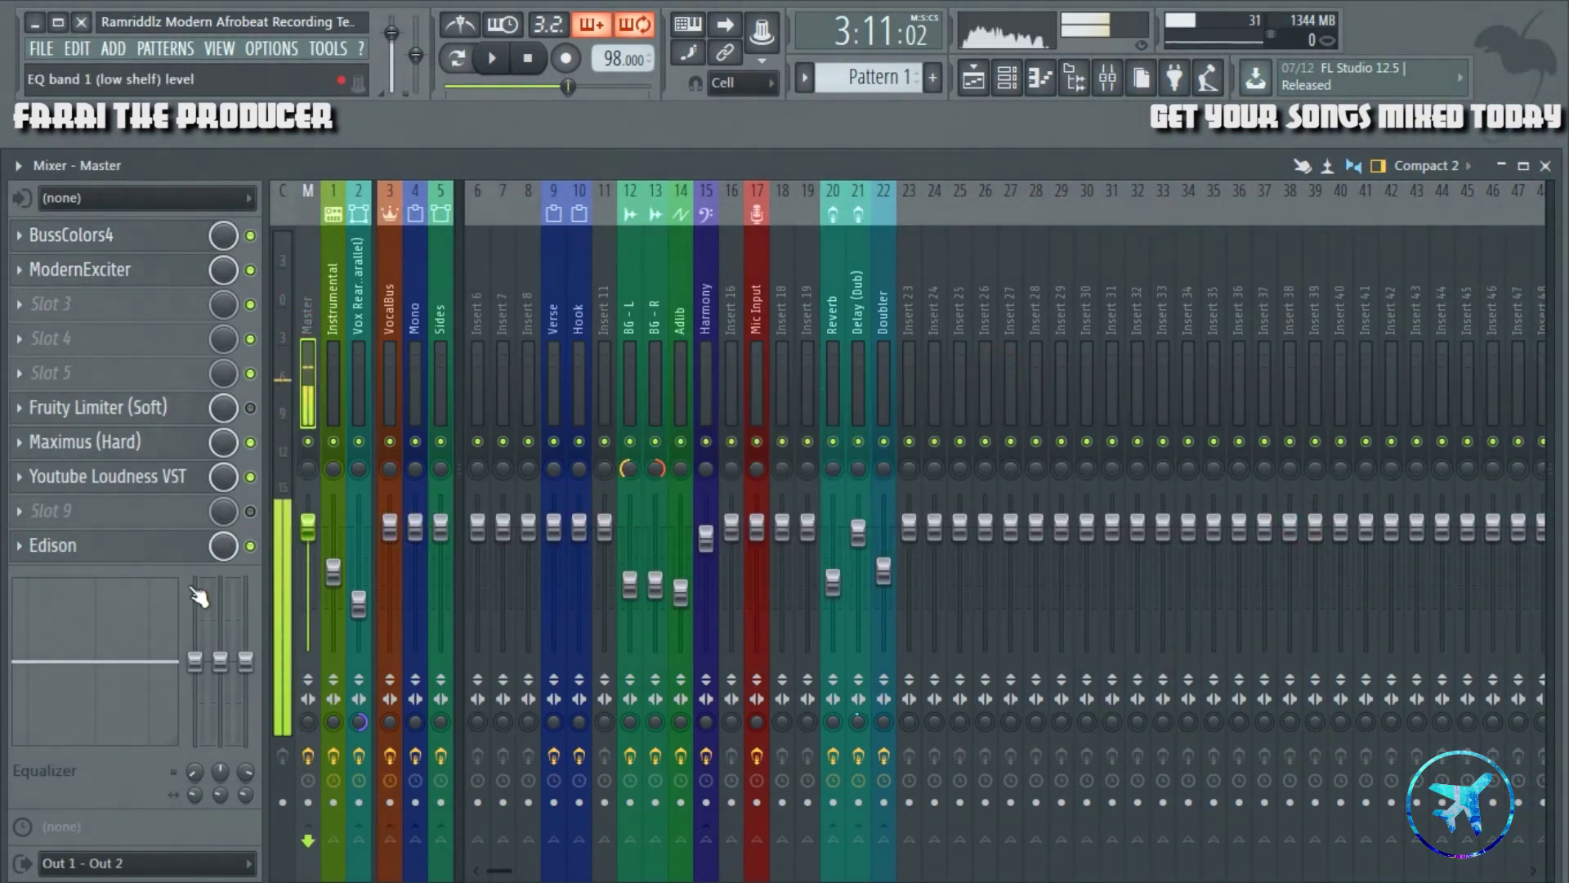
- Open Edison on the Master track, reposition its window to view the recording, and close it
left_click(146, 562)
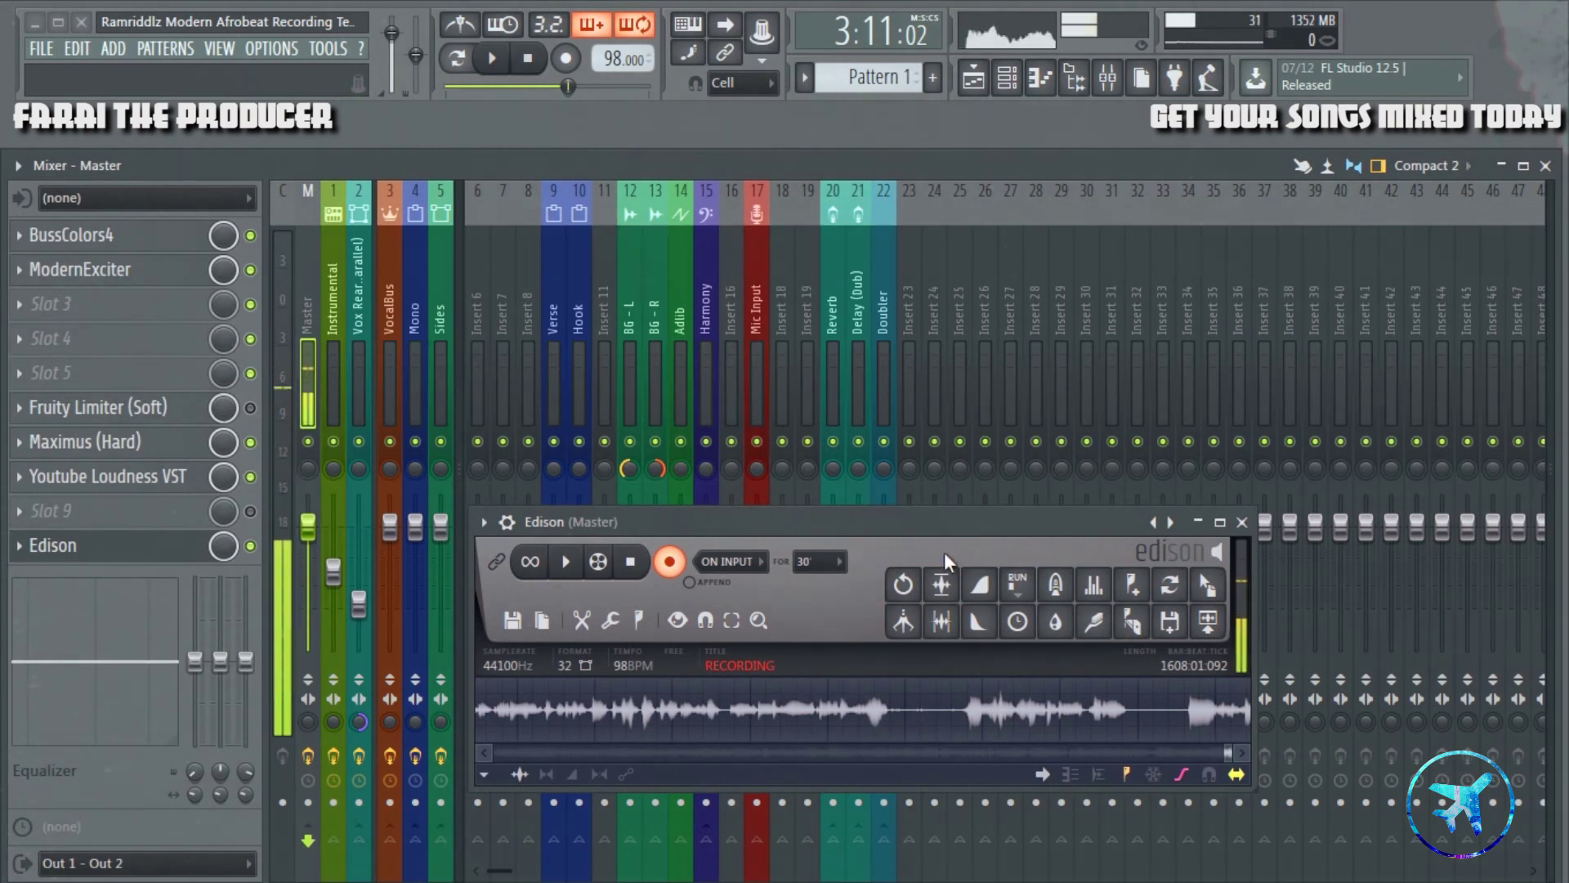
left_click_drag(944, 551, 937, 524)
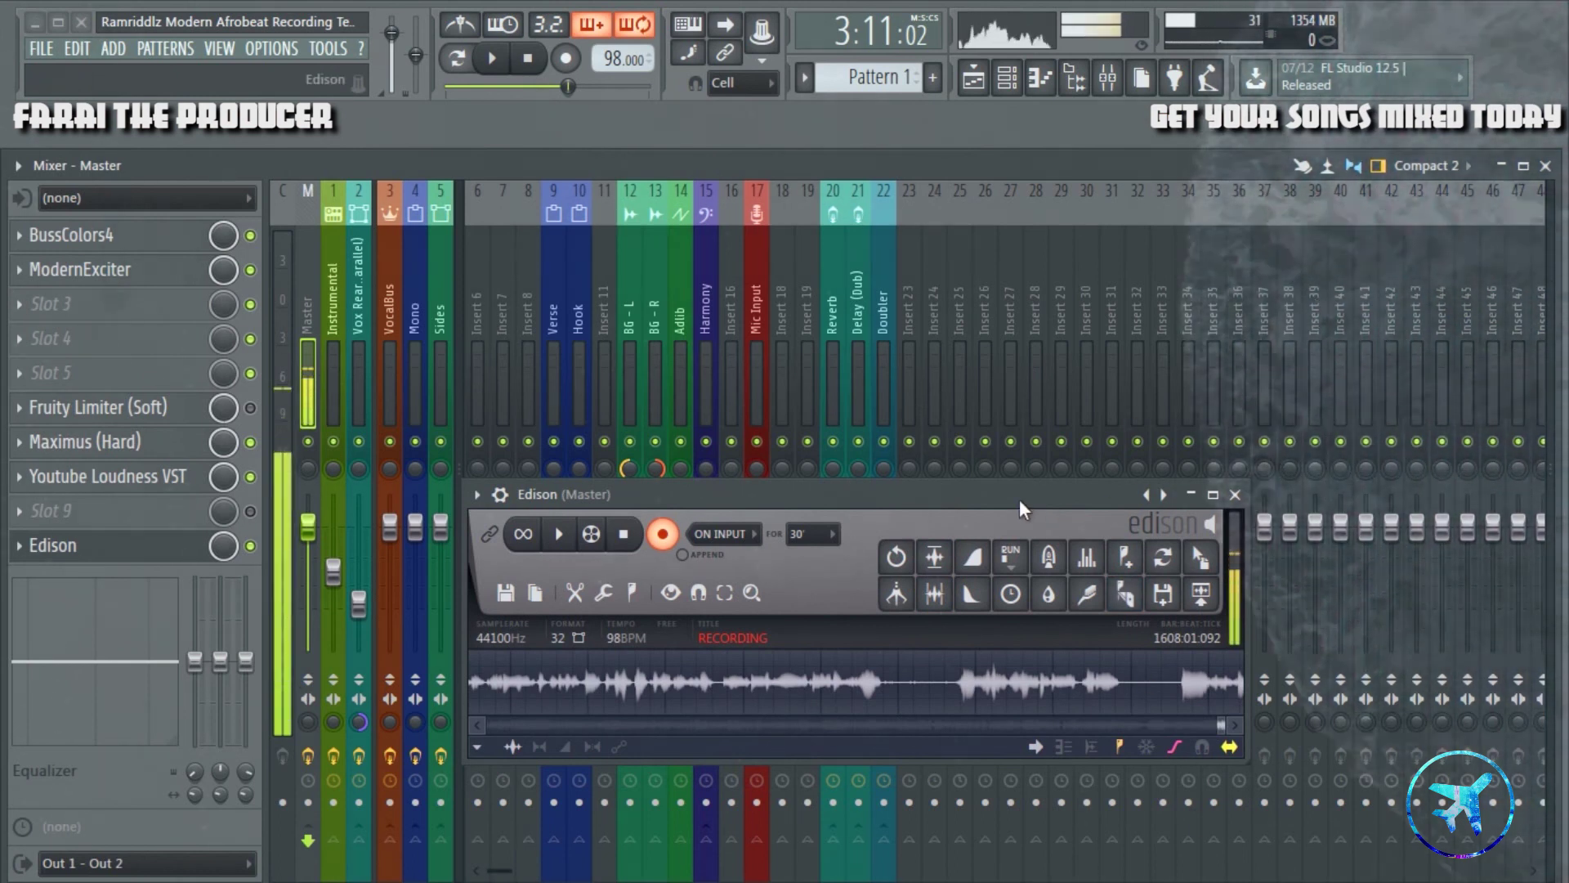
left_click_drag(1019, 498, 1040, 447)
left_click(1256, 444)
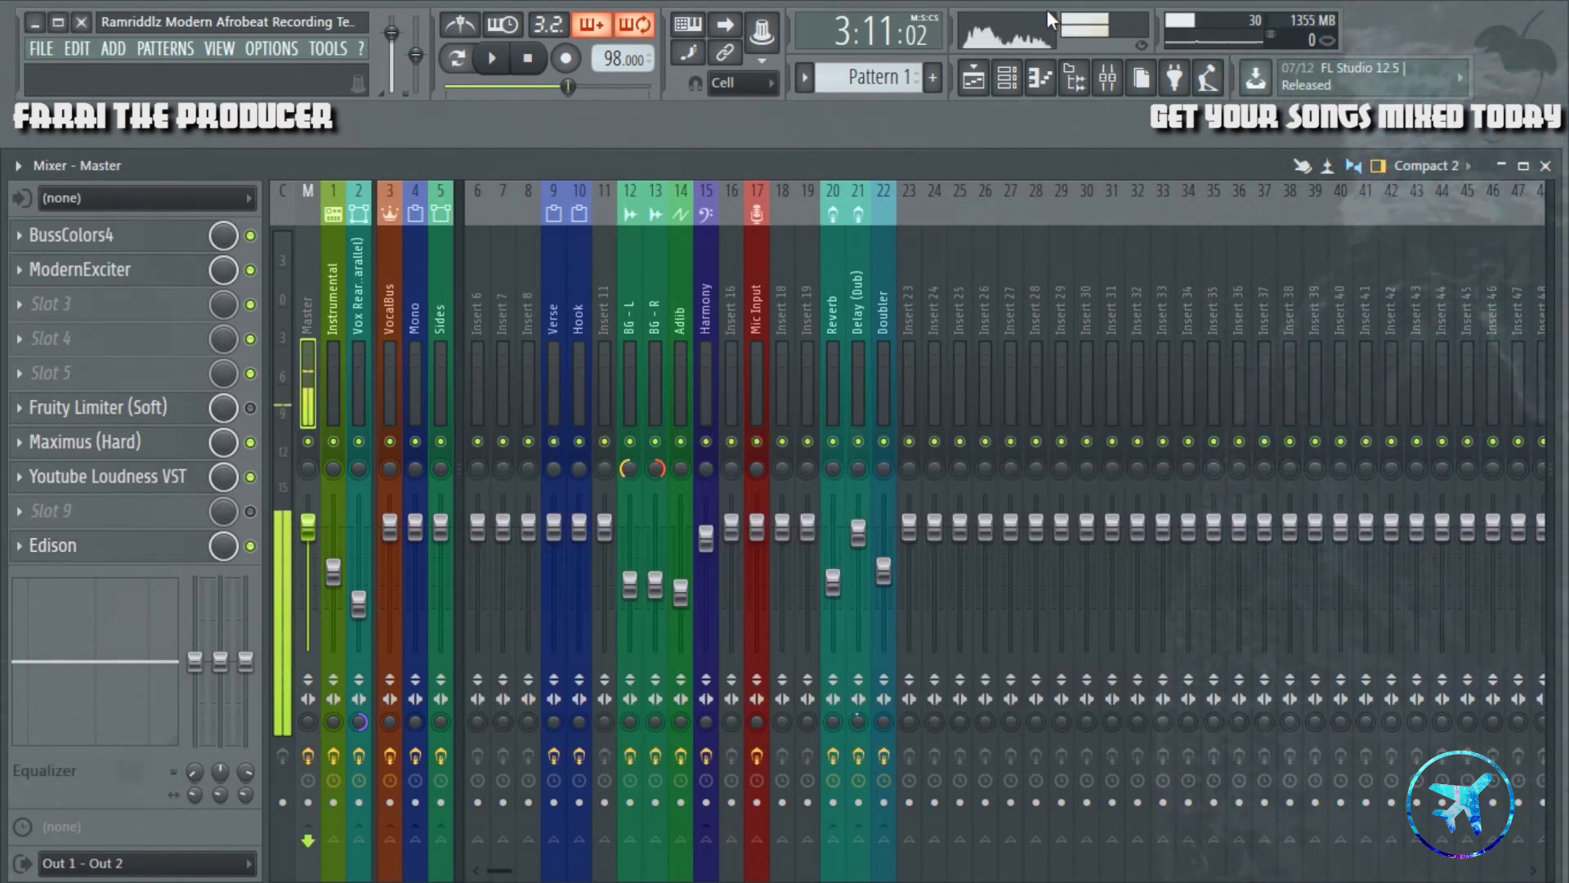